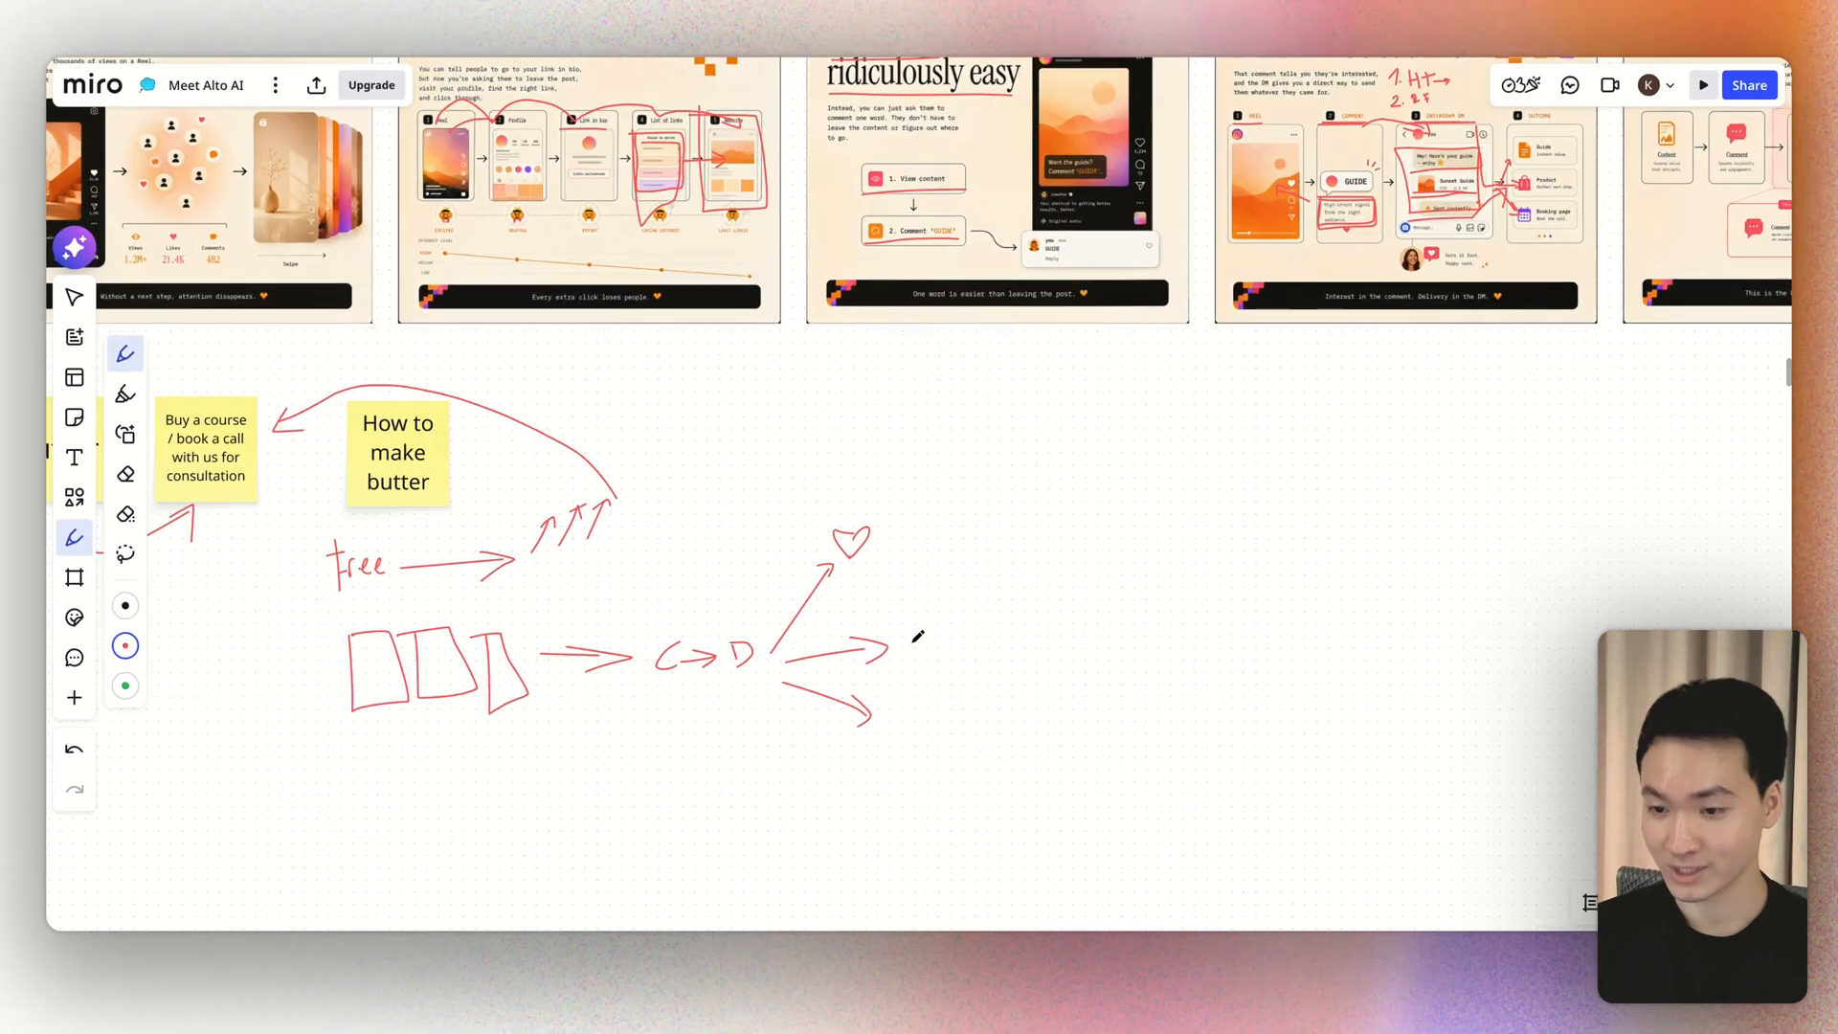
Step: Sketch three upward arrows at the end of the middle branch and a stick figure at the end of the lower branch
left_click_drag(915, 660, 923, 647)
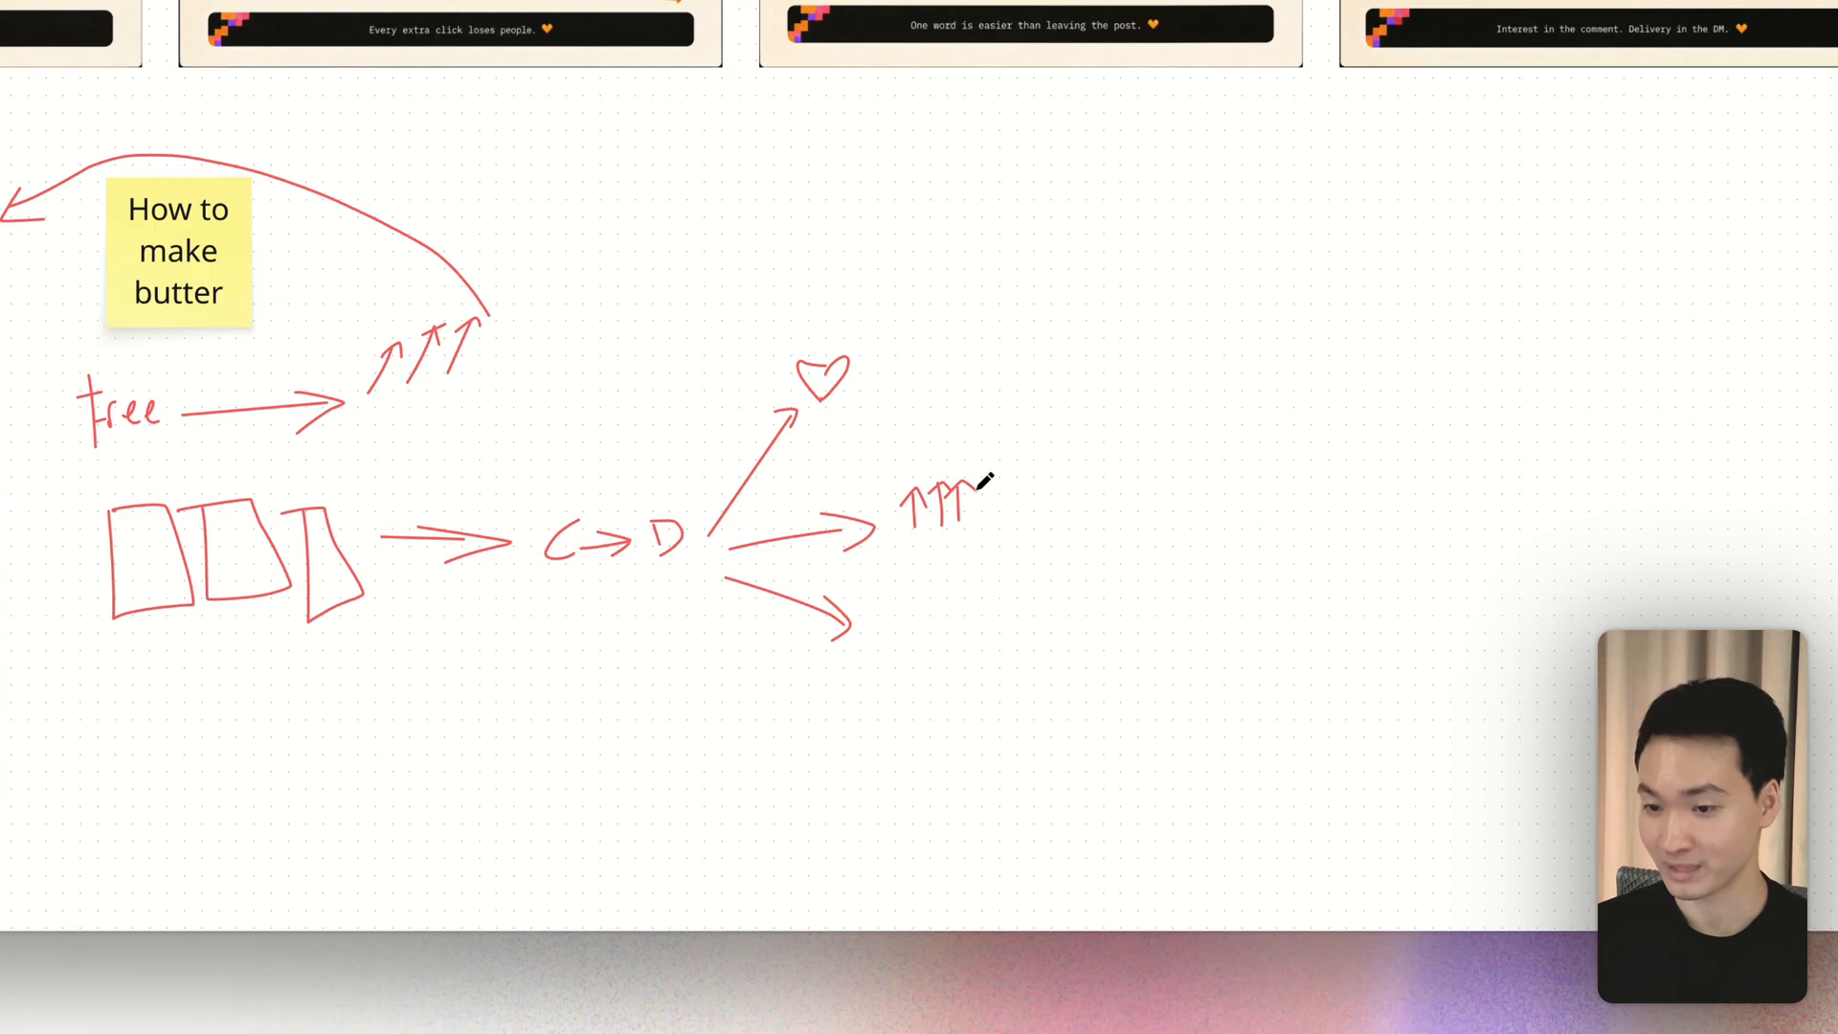
scroll(938, 553, "down", 1)
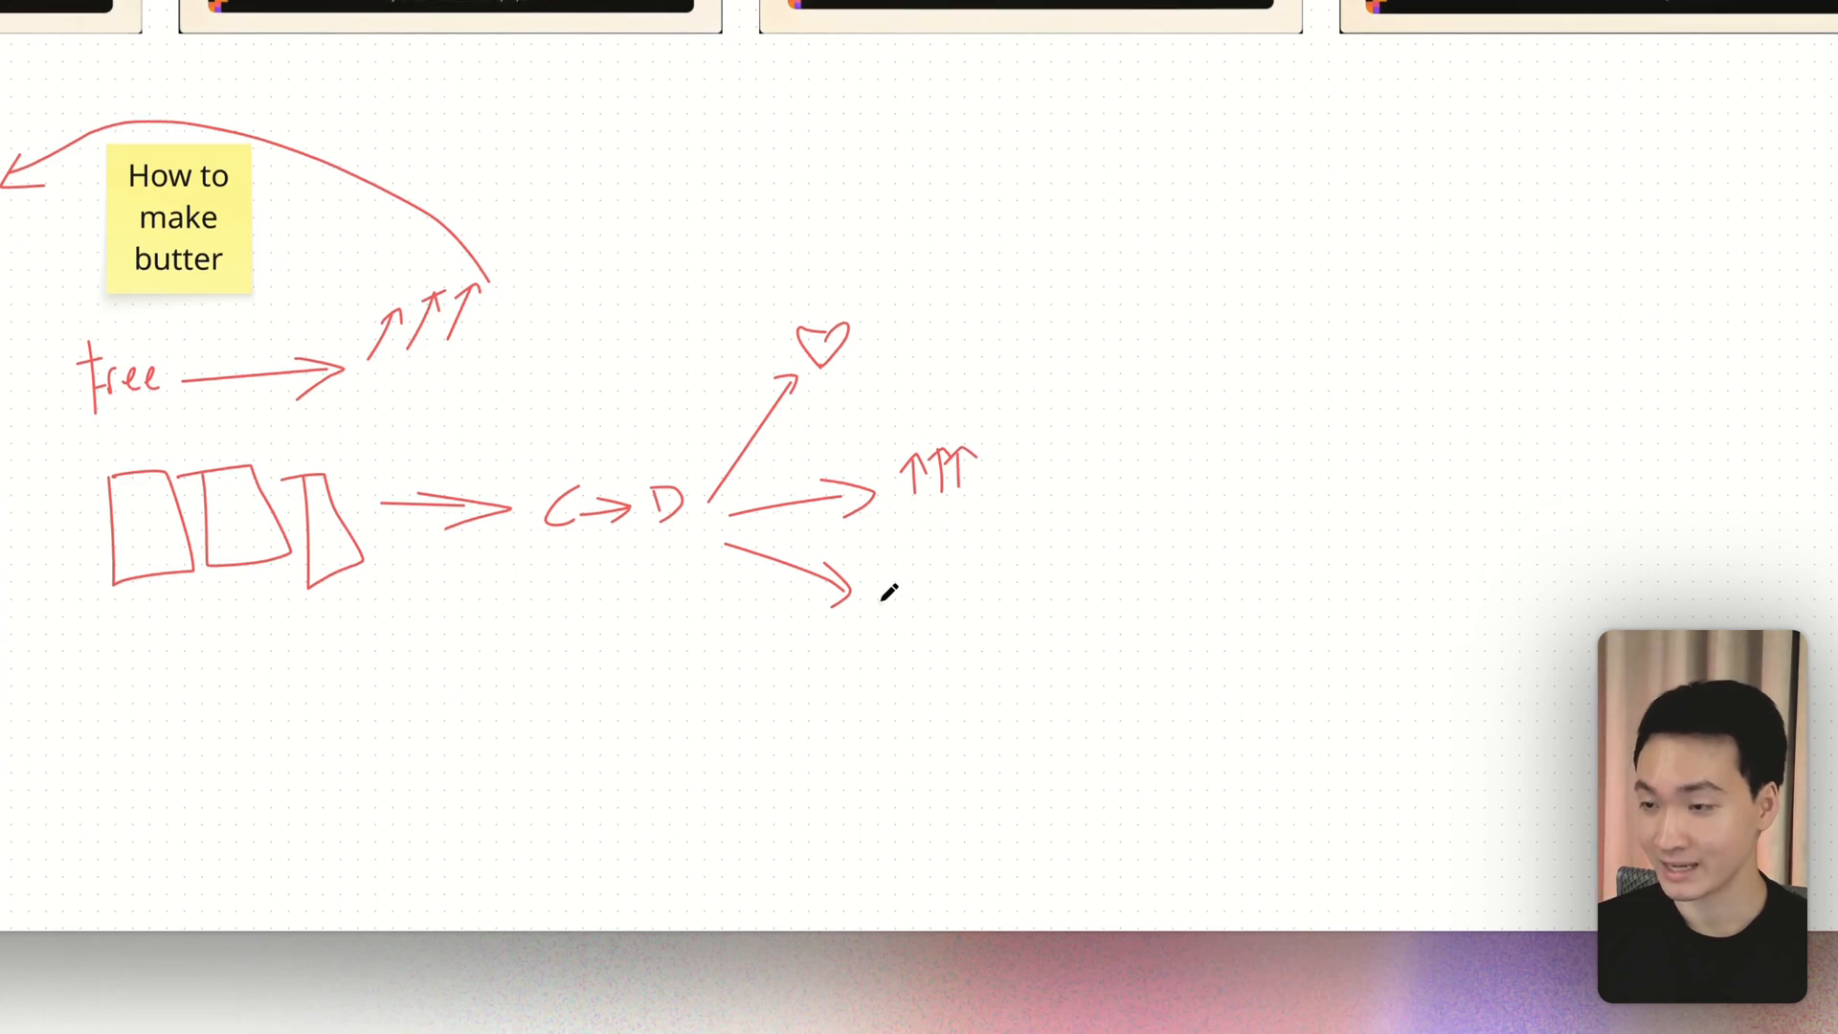
left_click_drag(888, 572, 890, 567)
left_click_drag(896, 595, 900, 614)
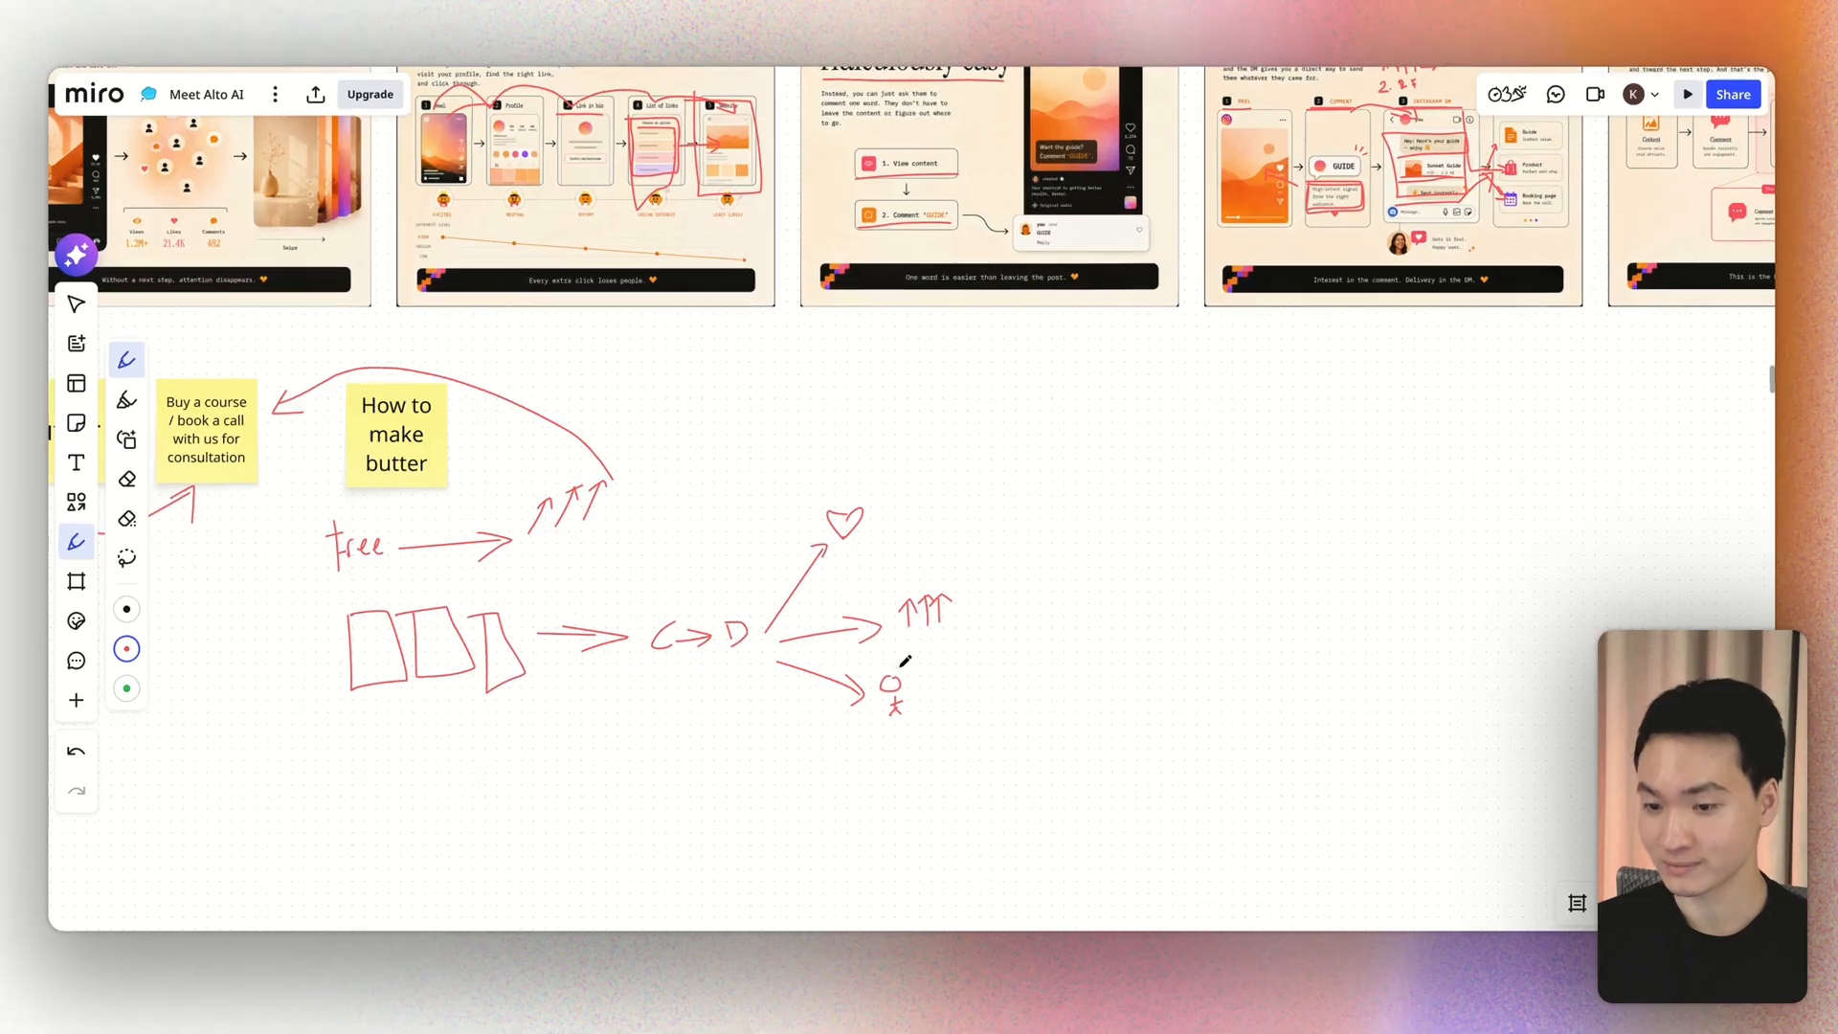
Step: Extend the lower branch with an arrow from the stick figure to an envelope and another arrow to a dollar sign
left_click_drag(918, 696, 1005, 705)
left_click_drag(965, 595, 1037, 544)
left_click_drag(965, 562, 1015, 580)
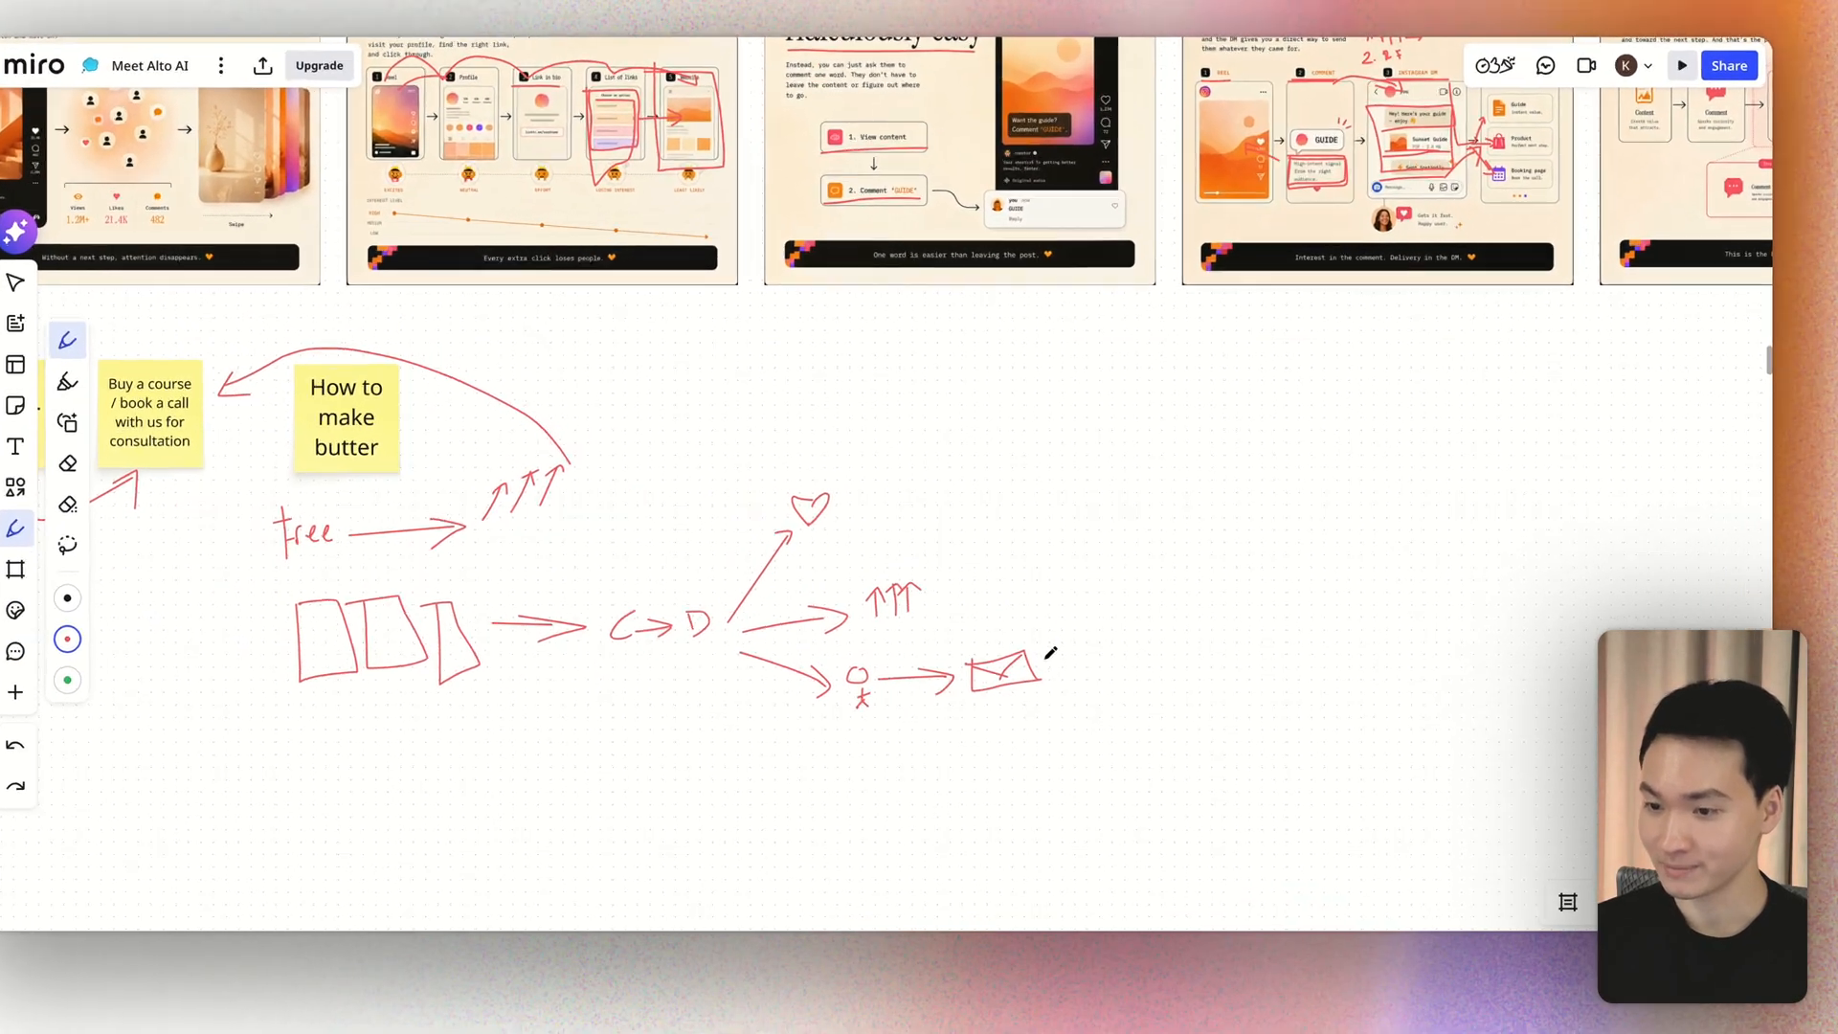
left_click_drag(1072, 678, 1147, 674)
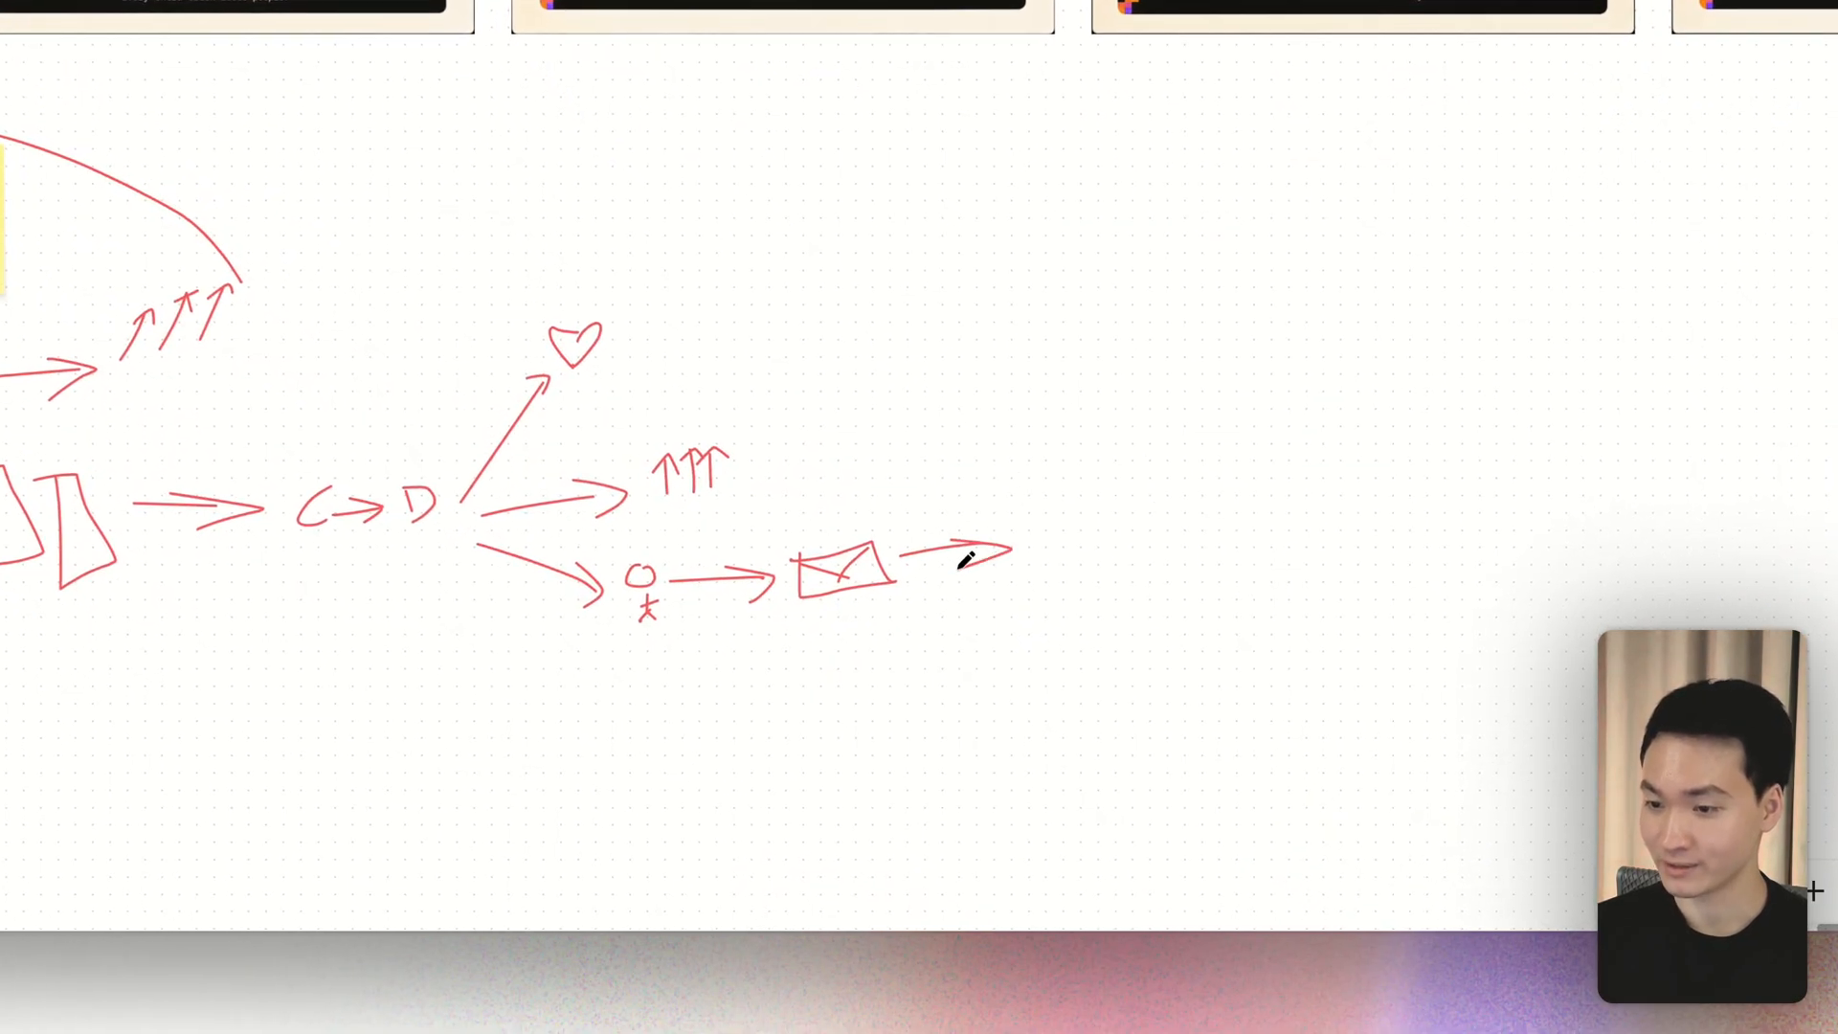
mouse_move(1060, 510)
left_mouse_down()
mouse_move(1019, 573)
mouse_move(1083, 573)
left_mouse_up()
Step: Draw a freehand rectangle around the whole "free" funnel sketch, from the content boxes to the dollar sign
mouse_move(0, 680)
left_mouse_down()
mouse_move(1273, 656)
mouse_move(1174, 249)
mouse_move(181, 230)
left_mouse_up()
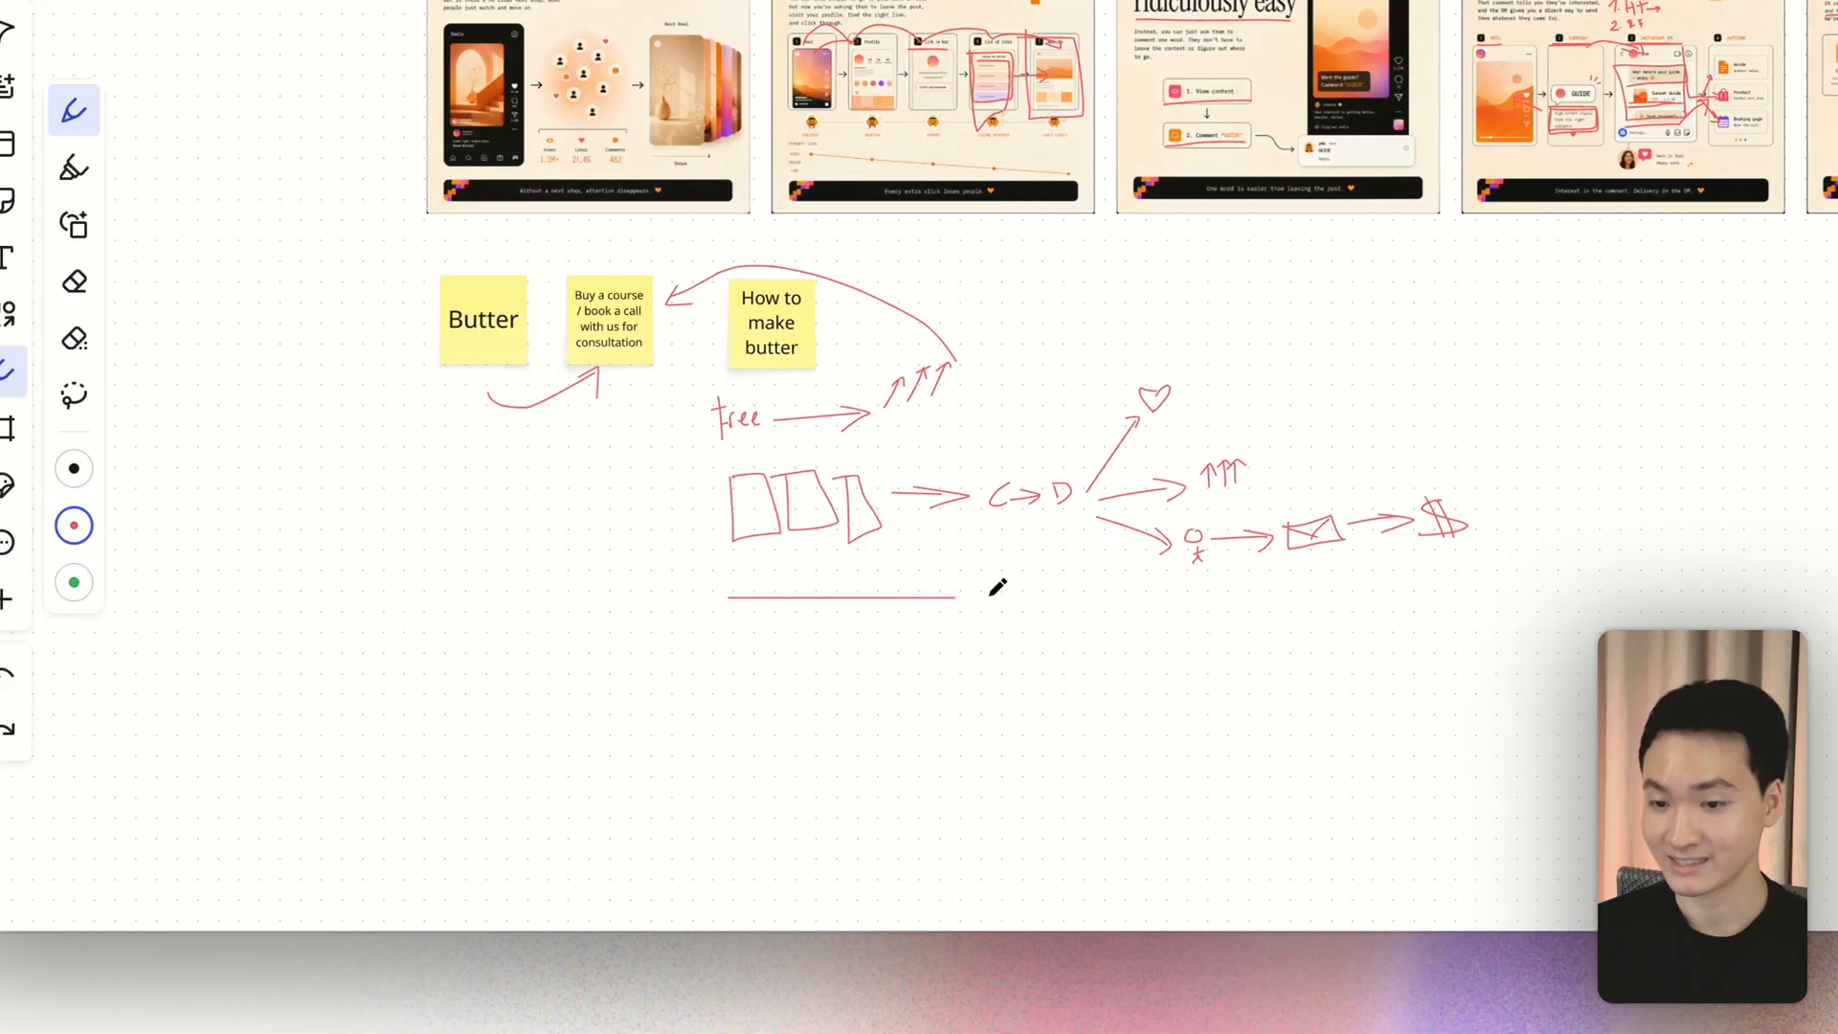
mouse_move(384, 325)
left_mouse_down()
mouse_move(198, 412)
mouse_move(181, 583)
left_mouse_up()
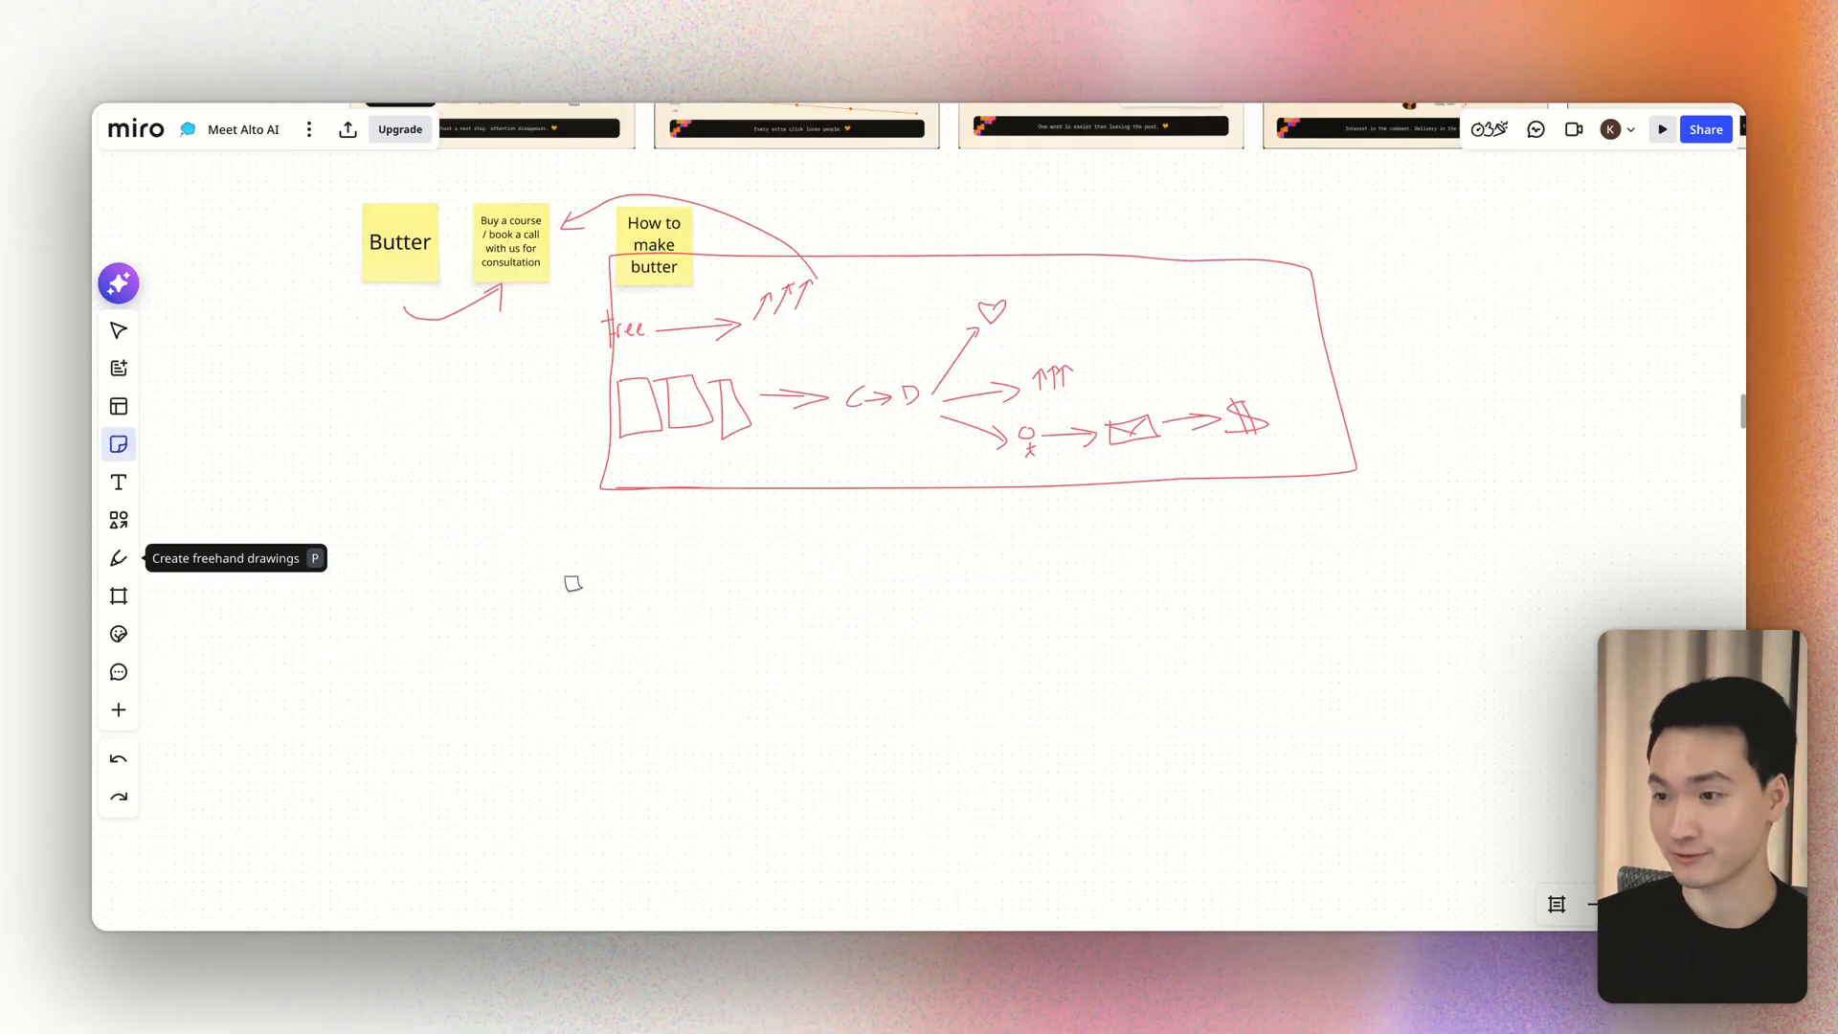
Step: Add a yellow sticky note reading "Buy a course - $49" below the framed funnel sketch
left_click(588, 586)
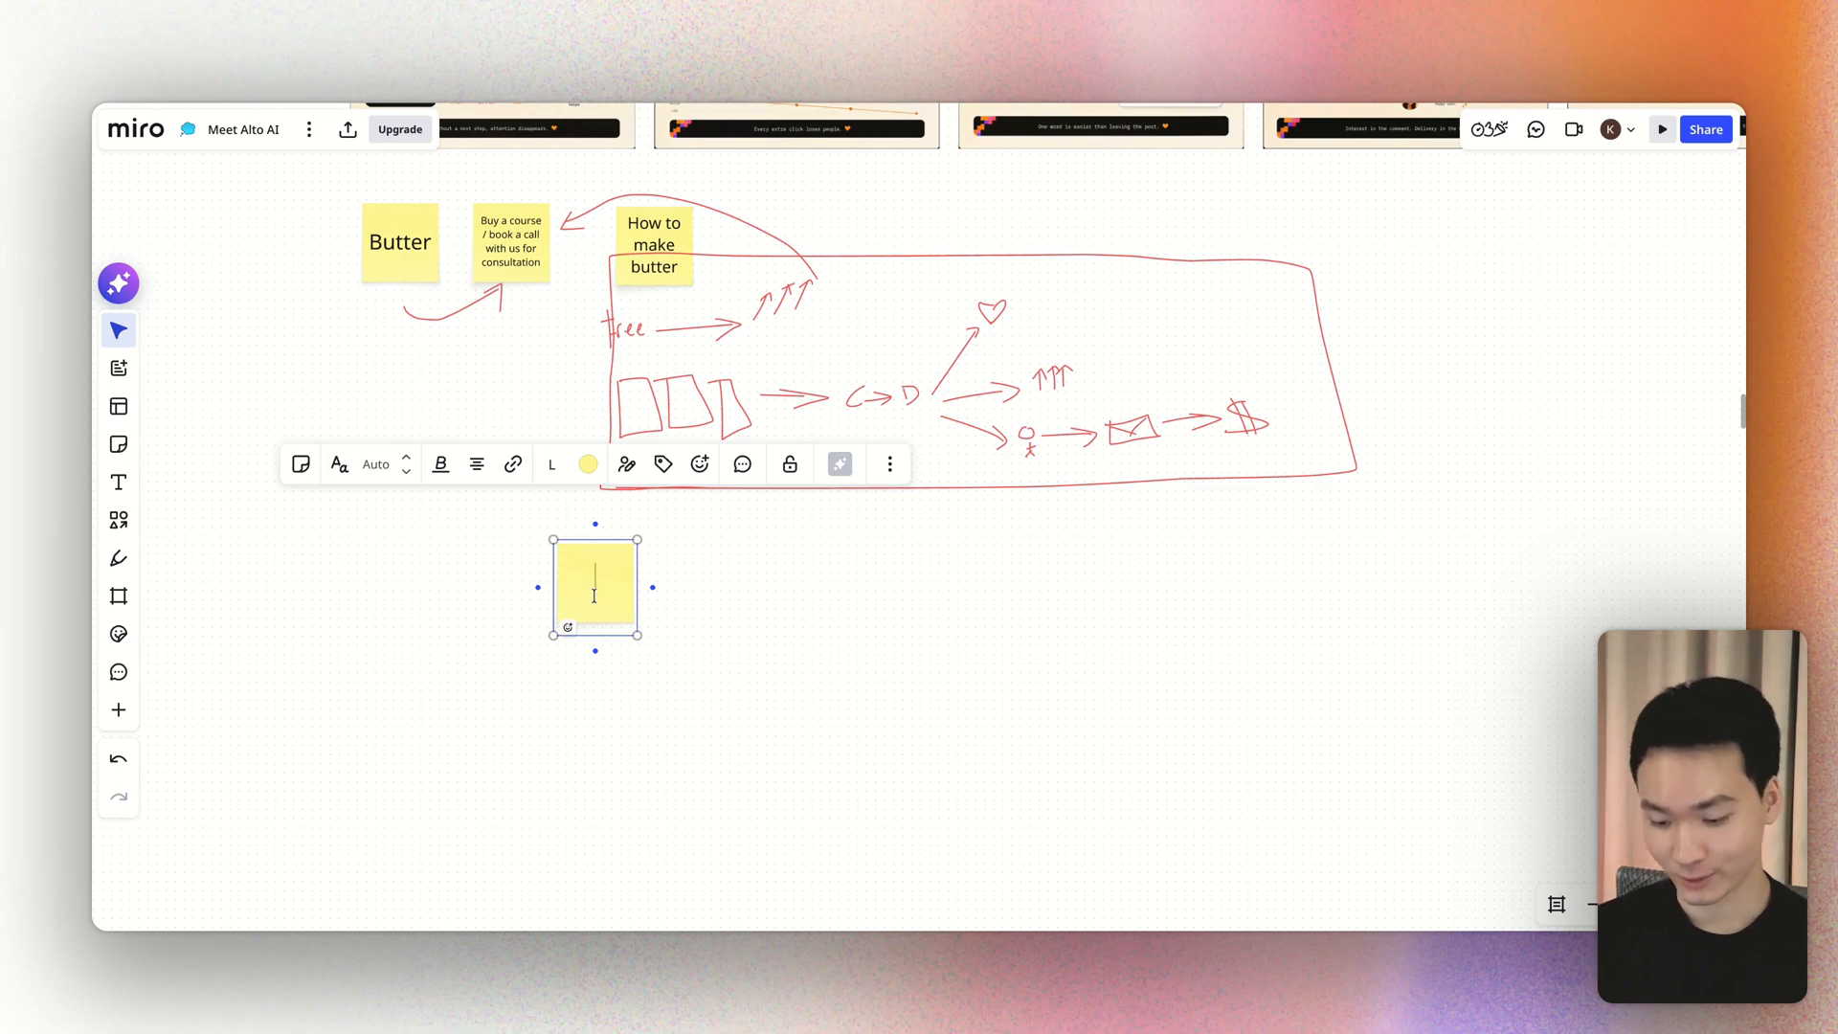
type("Buy a course")
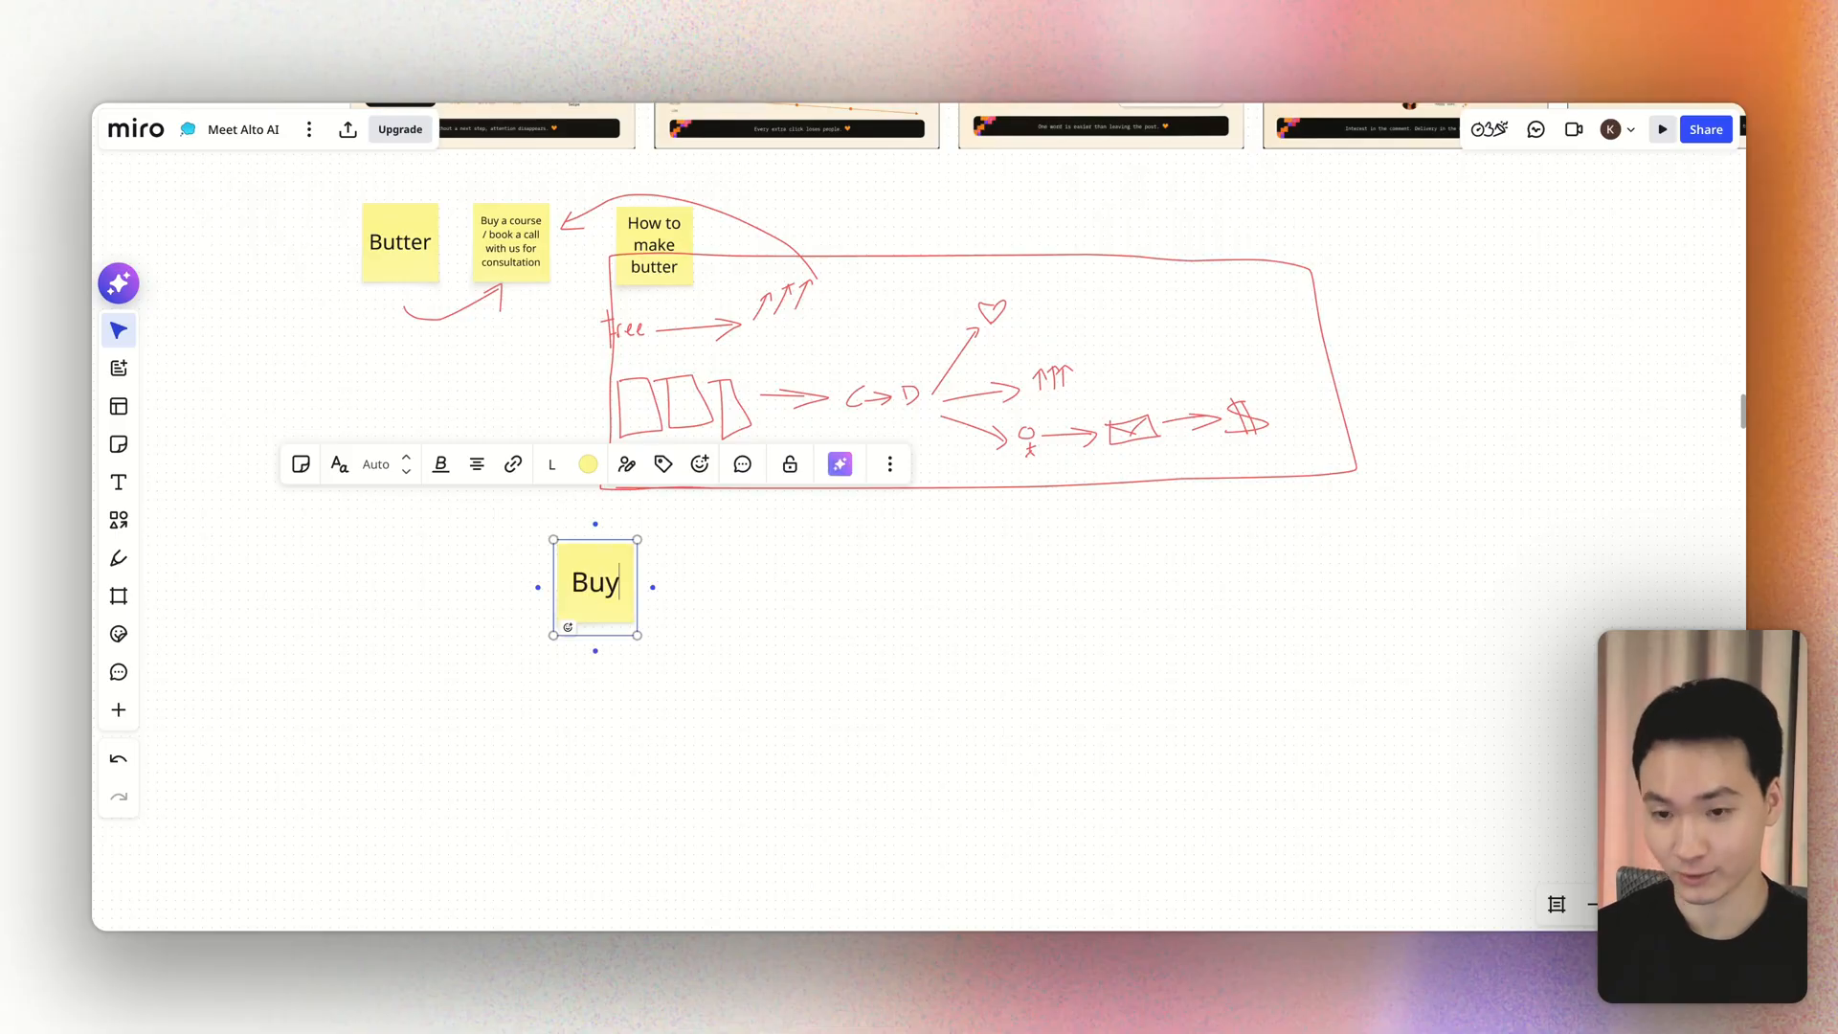
type(" - $")
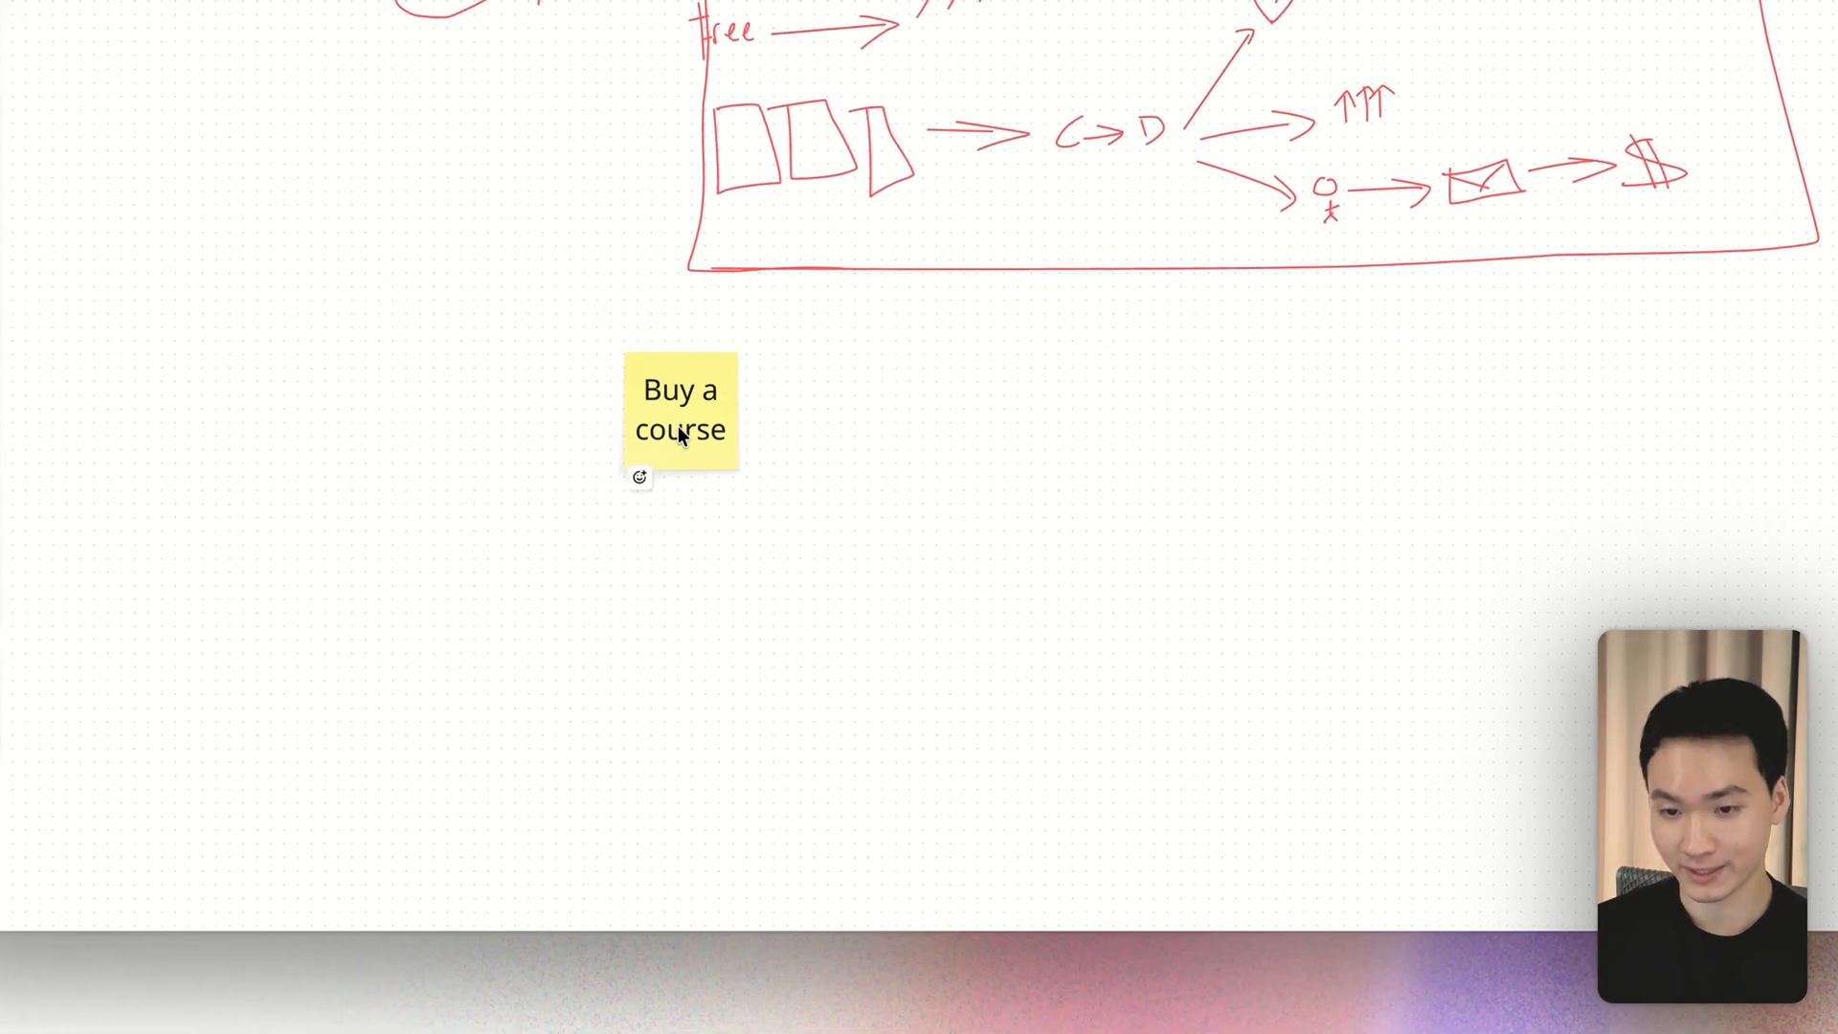
type("49")
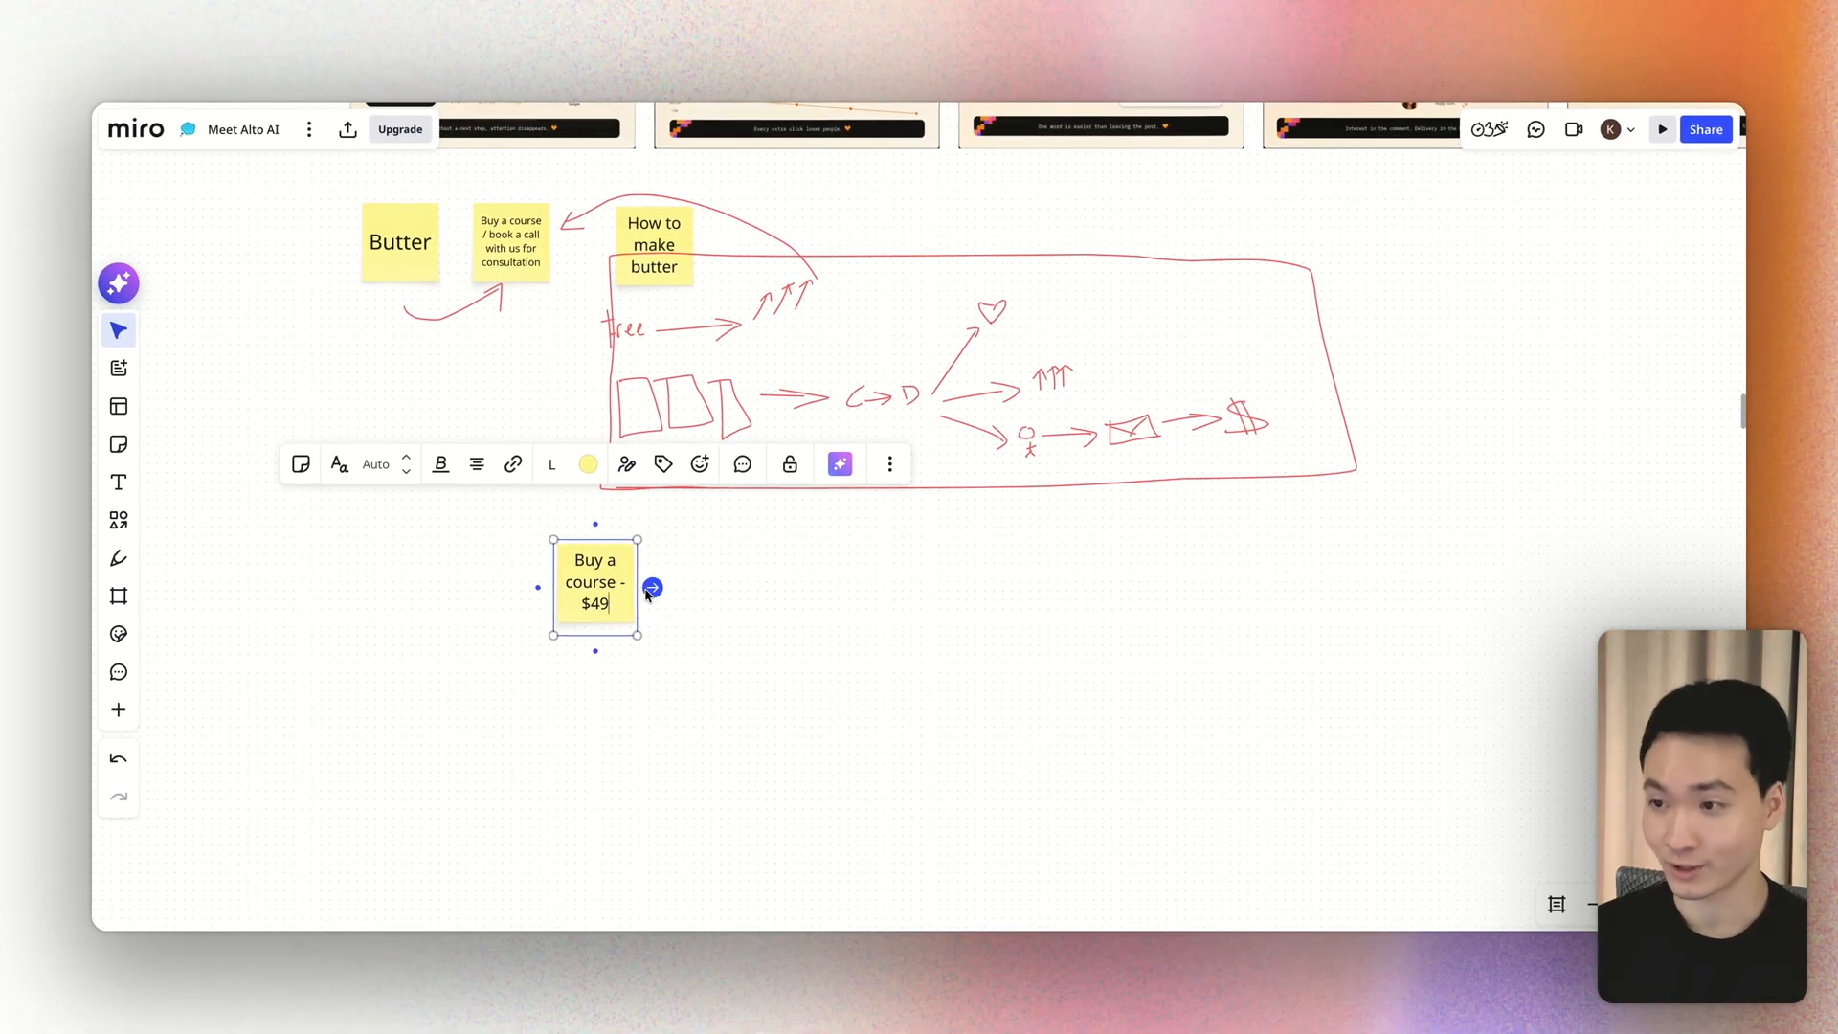
Step: Duplicate the "Buy a course - $49" note and replace the copy's text with "Creating content on IG"
left_click(688, 587)
left_click(611, 616)
key("super+d")
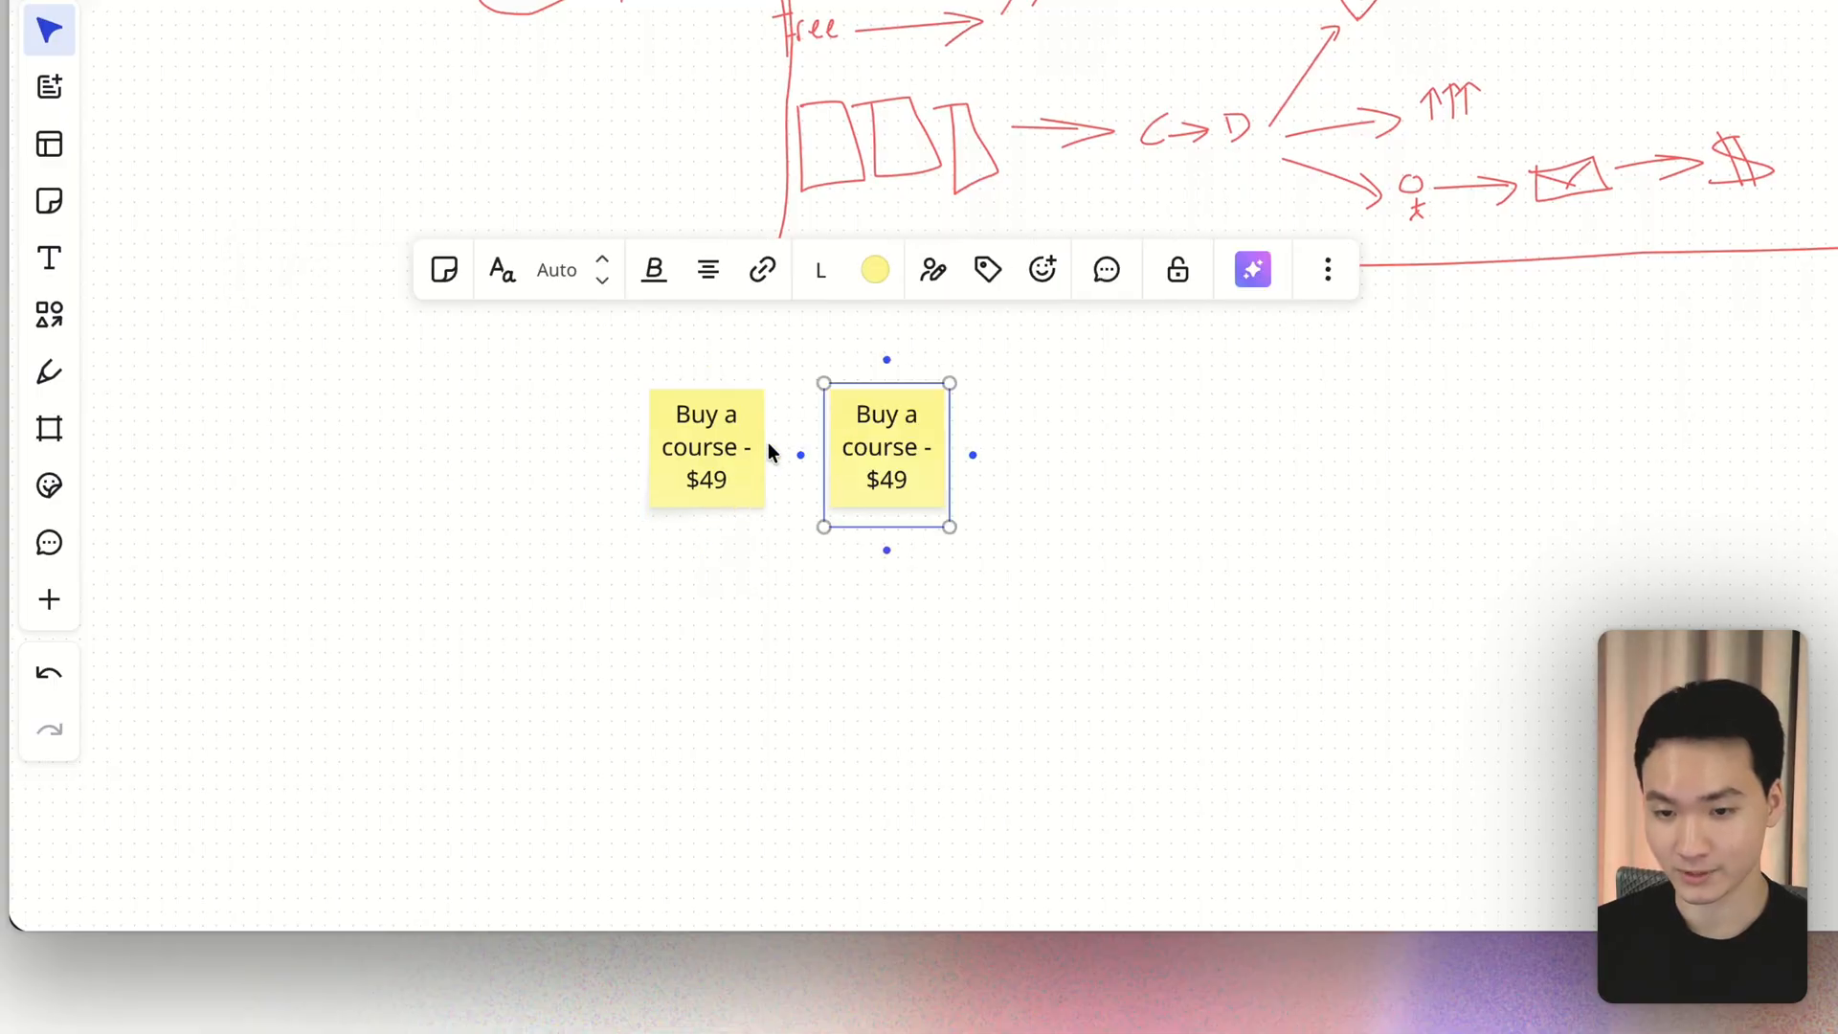
double_click(877, 447)
key("super+a")
type("Creating content on IG")
left_click(1041, 414)
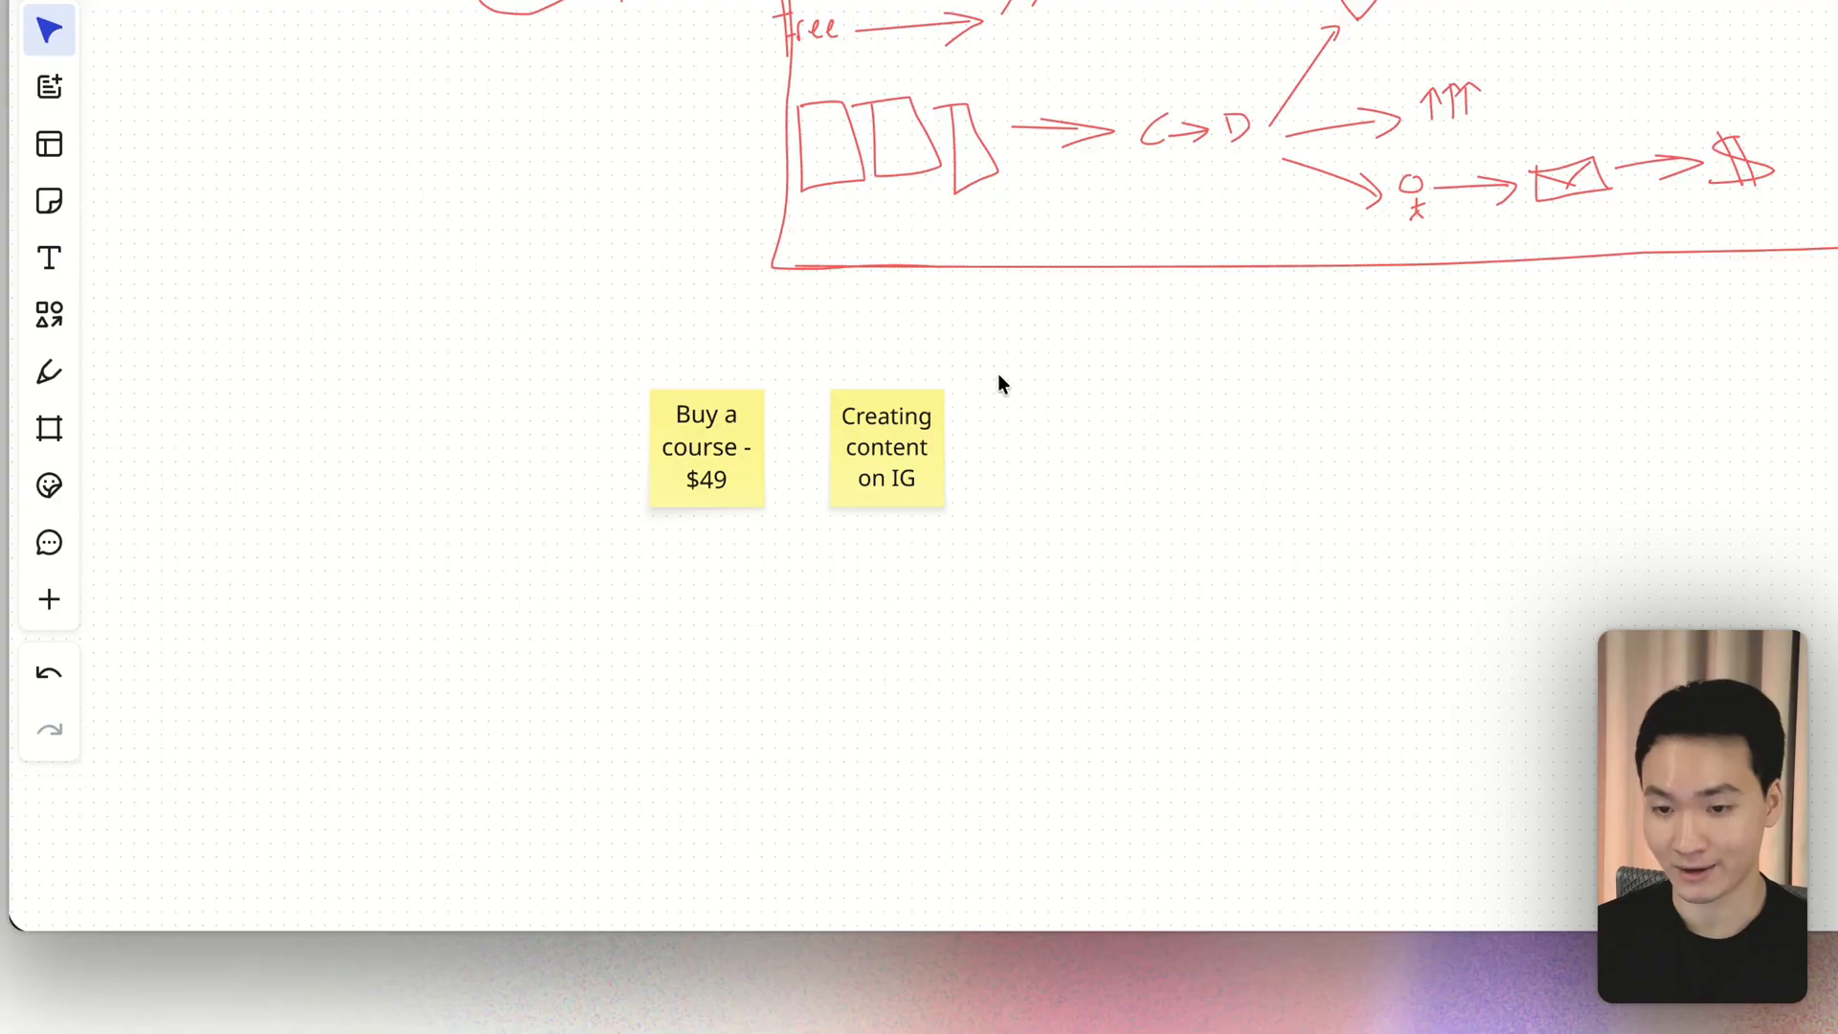
Step: Duplicate the "Creating content on IG" note and change the copy's text to "GUIDE"
left_click(862, 395)
key("super+d")
double_click(1060, 435)
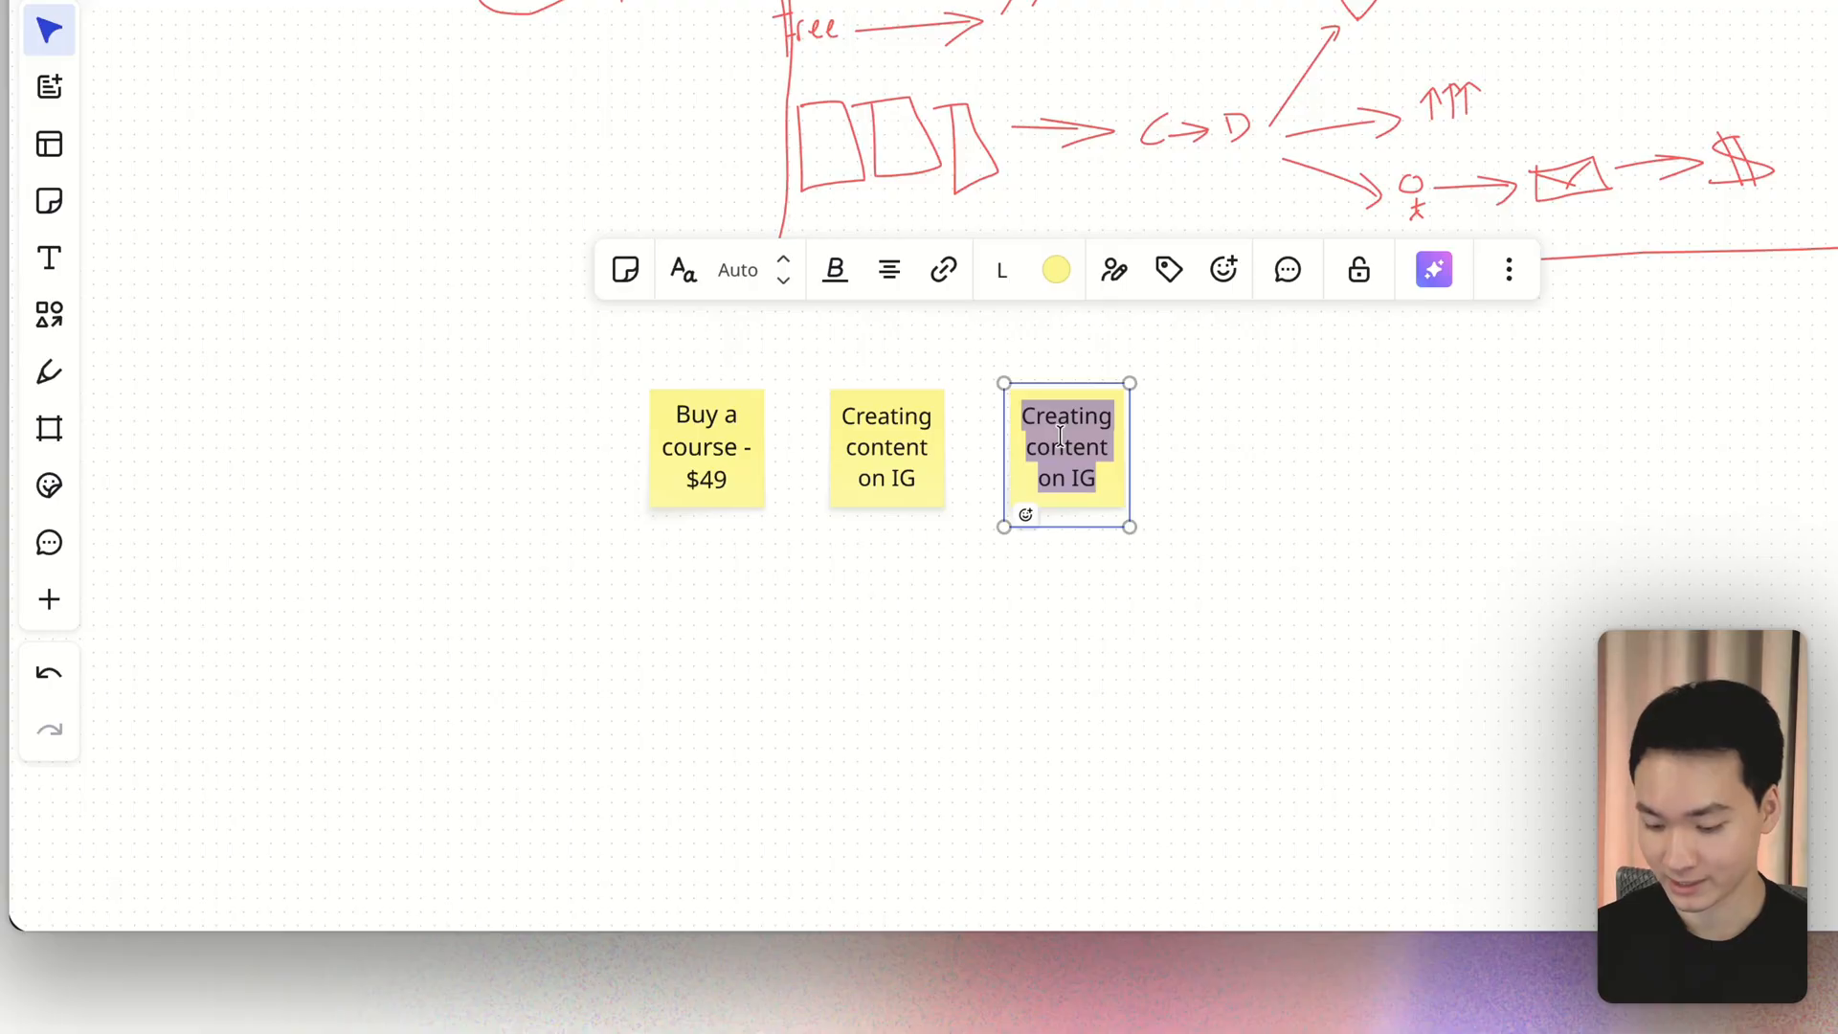
type("GUIDE")
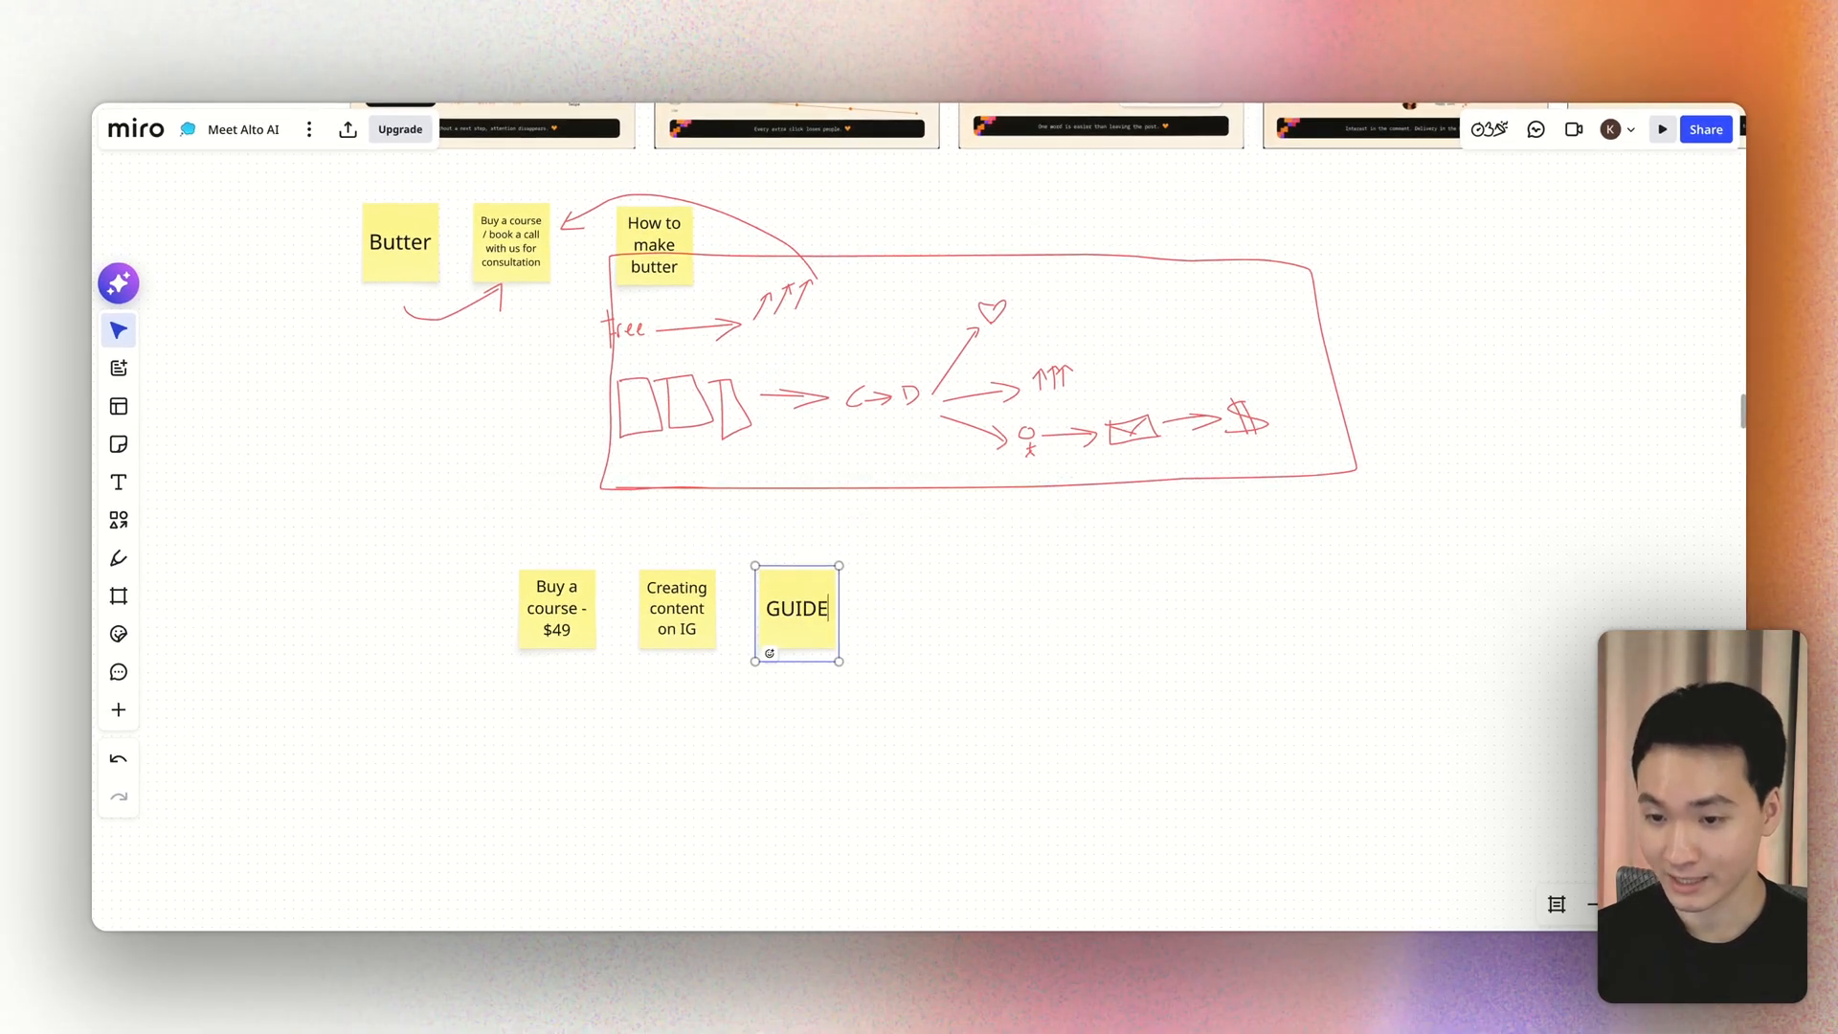
Step: Draw two arrows down from the GUIDE note and handwrite a label under each, the first reading "Free ebook"
left_click(877, 575)
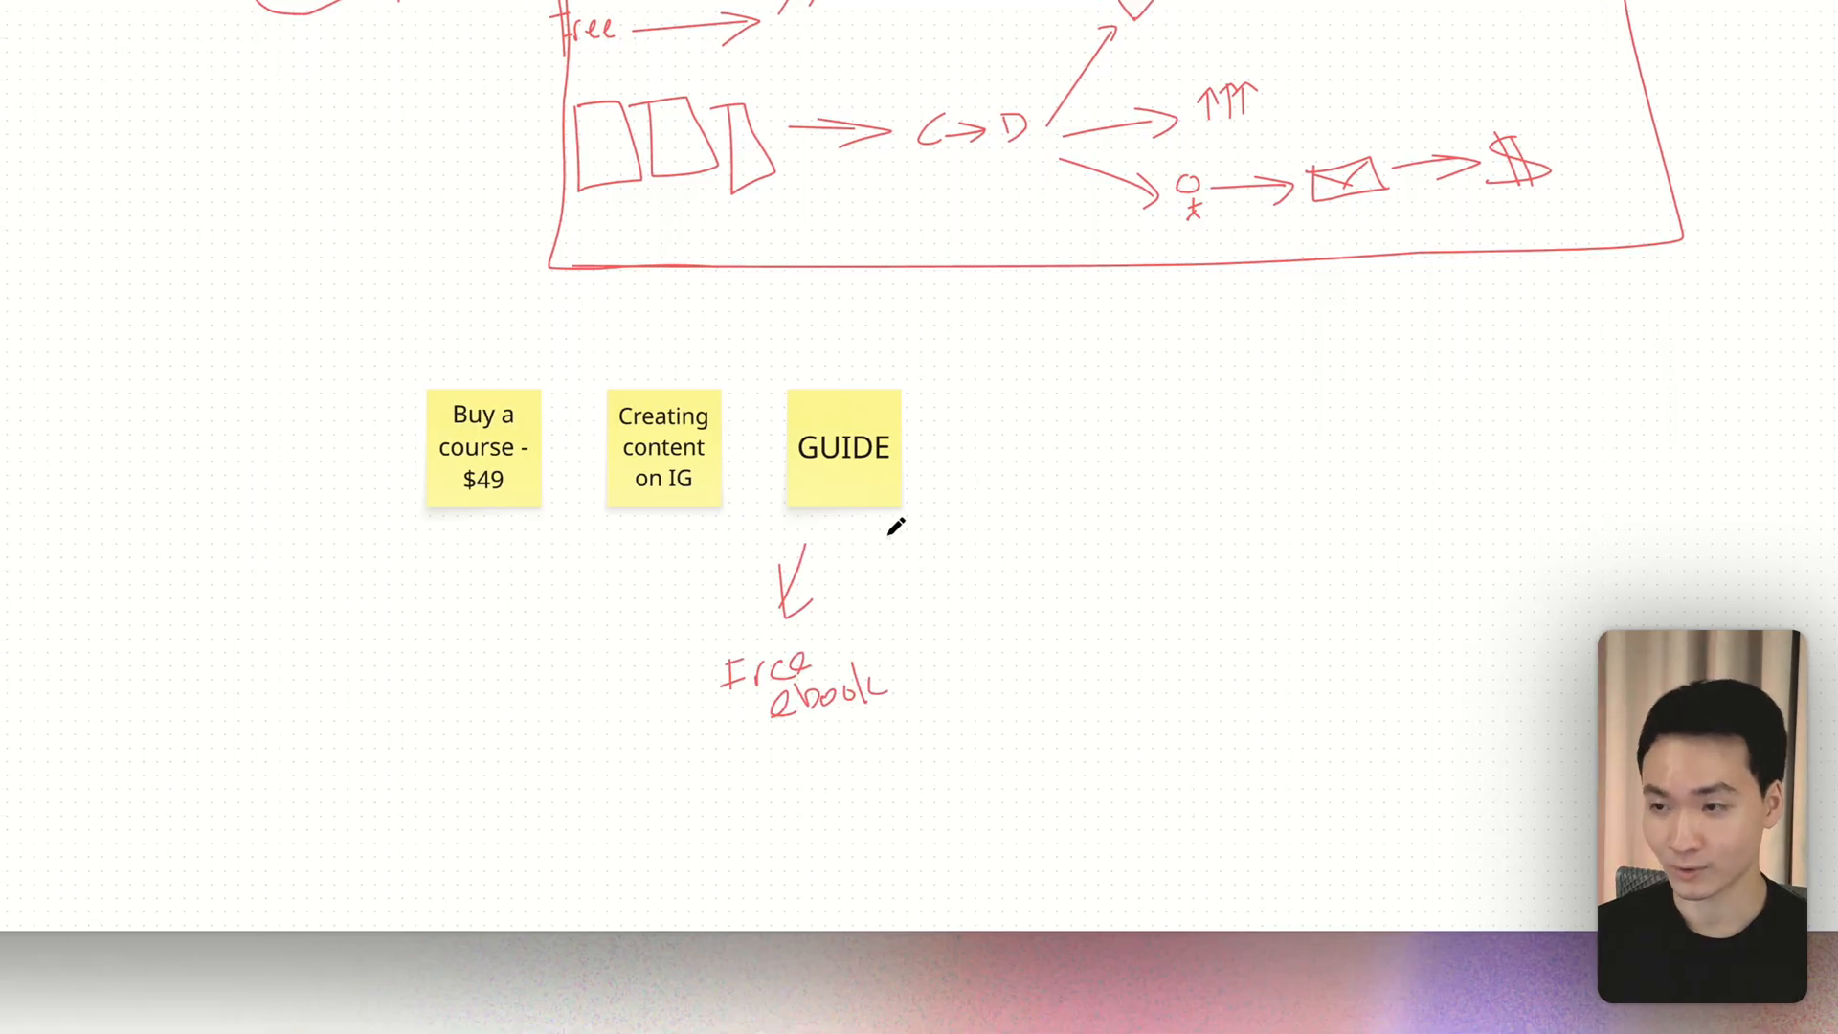
mouse_move(945, 536)
left_mouse_down()
mouse_move(983, 584)
mouse_move(979, 638)
left_mouse_up()
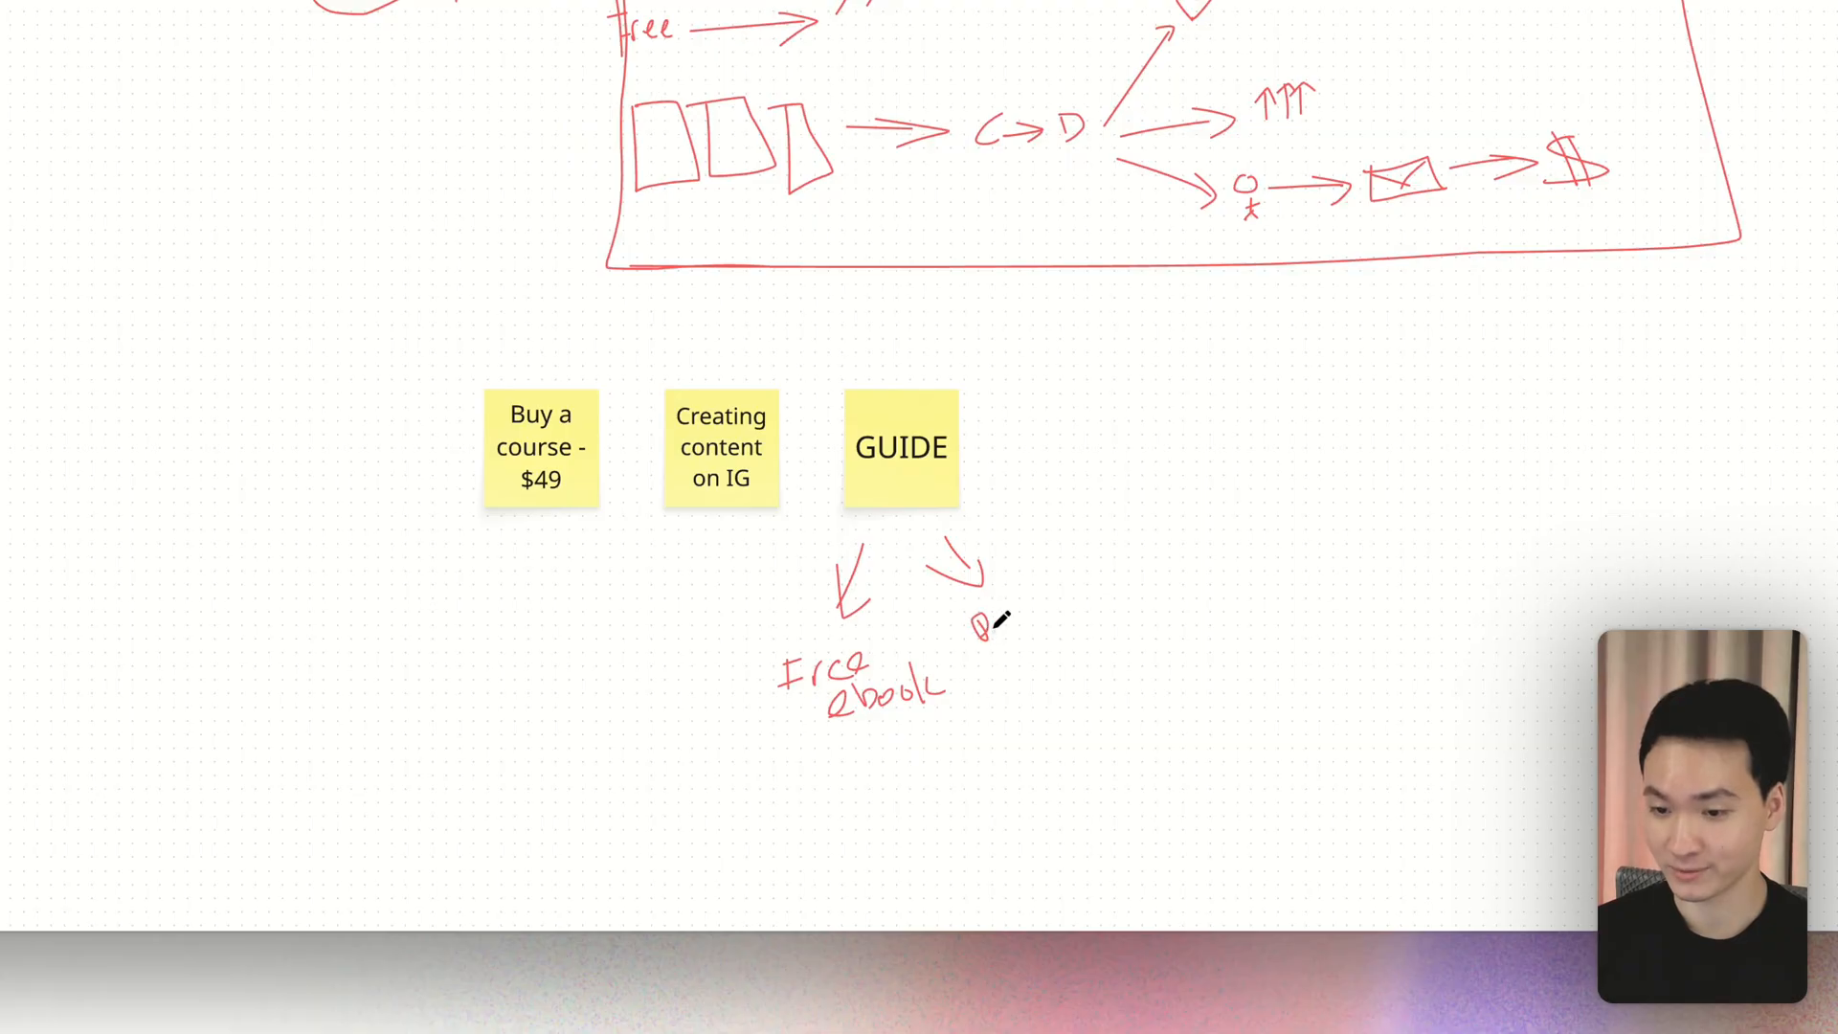
Step: Add a sticky note beside GUIDE reading "More comments, more likes, more engagement, and more followers"
left_click(122, 480)
left_click(1117, 434)
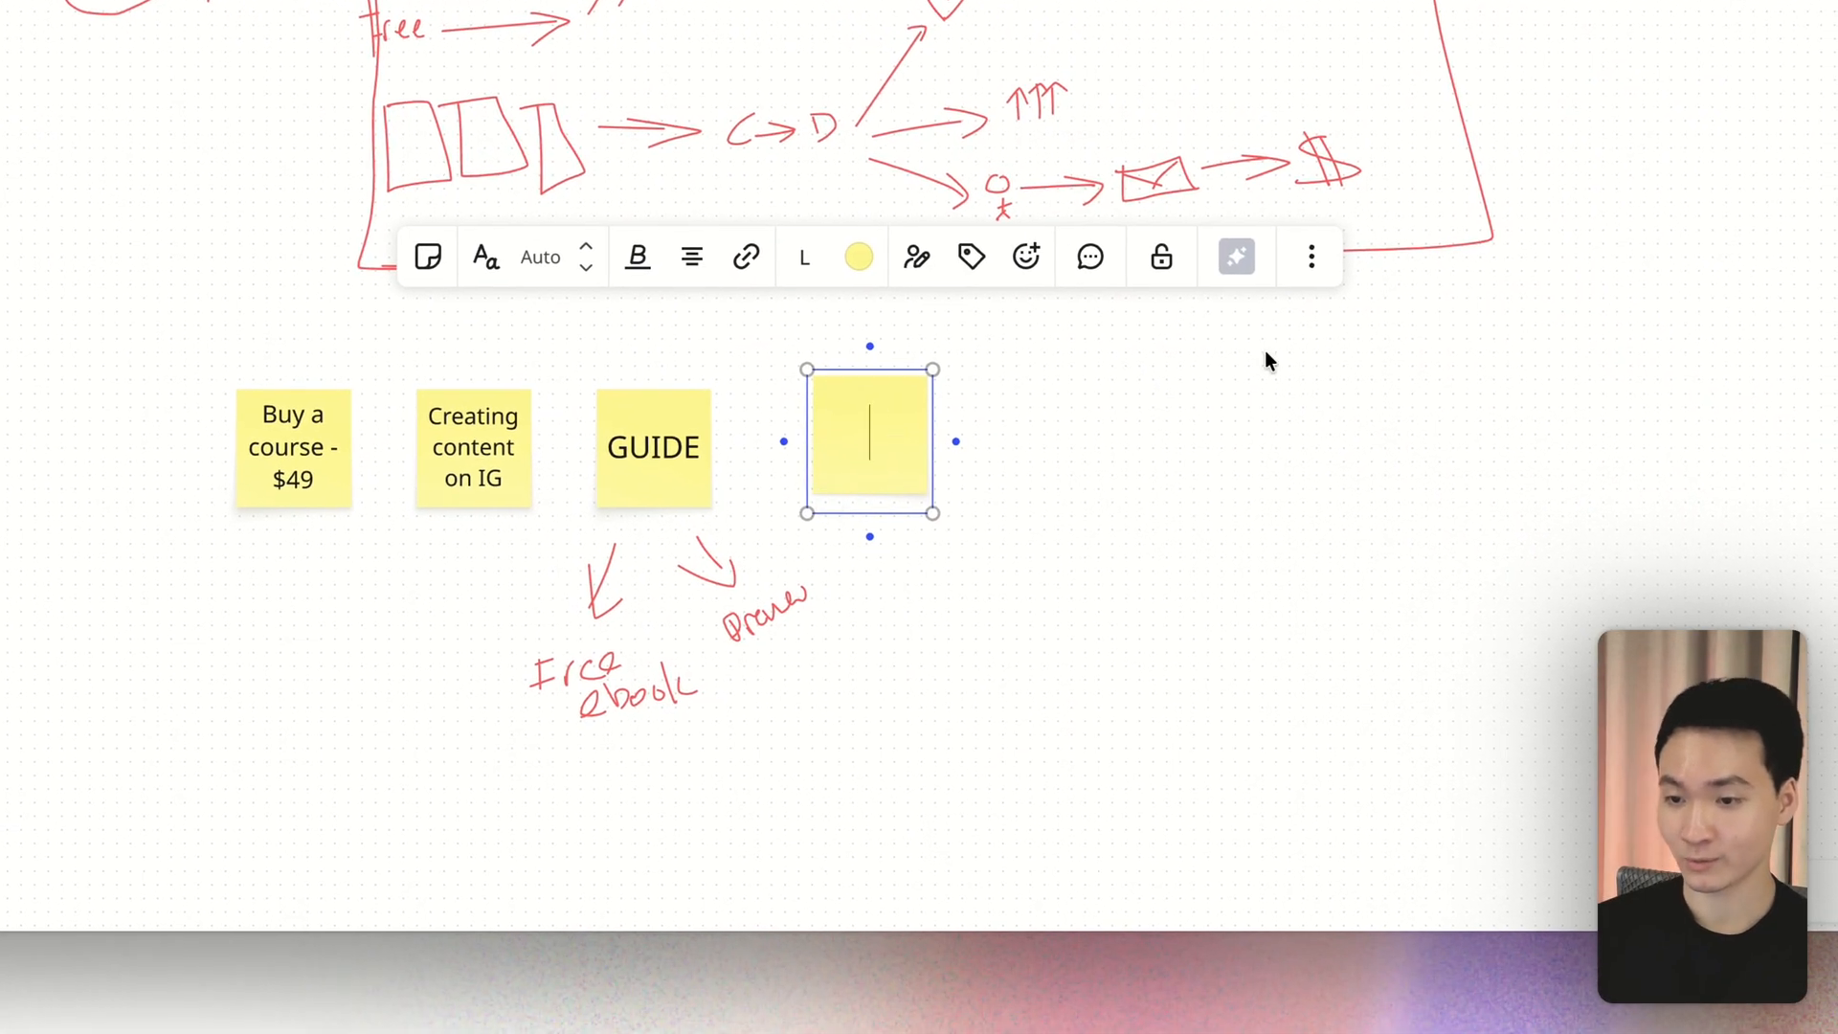
left_click(1107, 428)
double_click(865, 451)
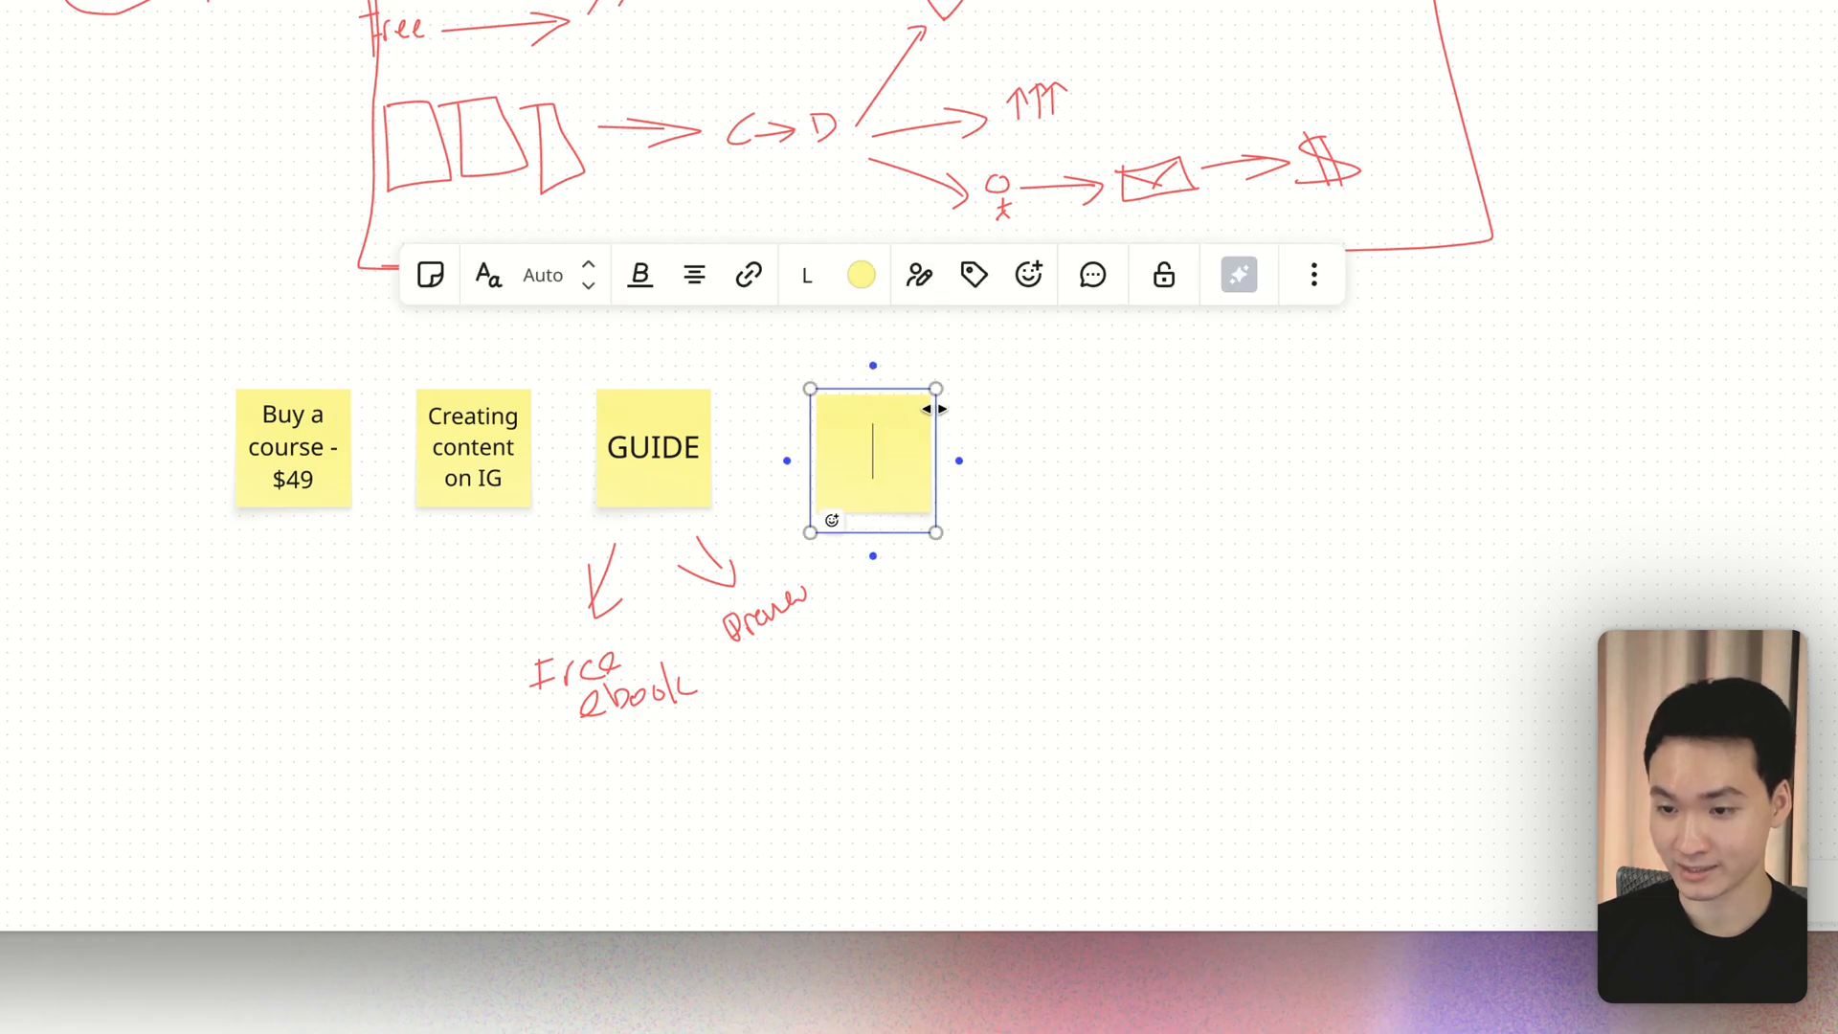
type("More comments, more likes, more engagement, and mor")
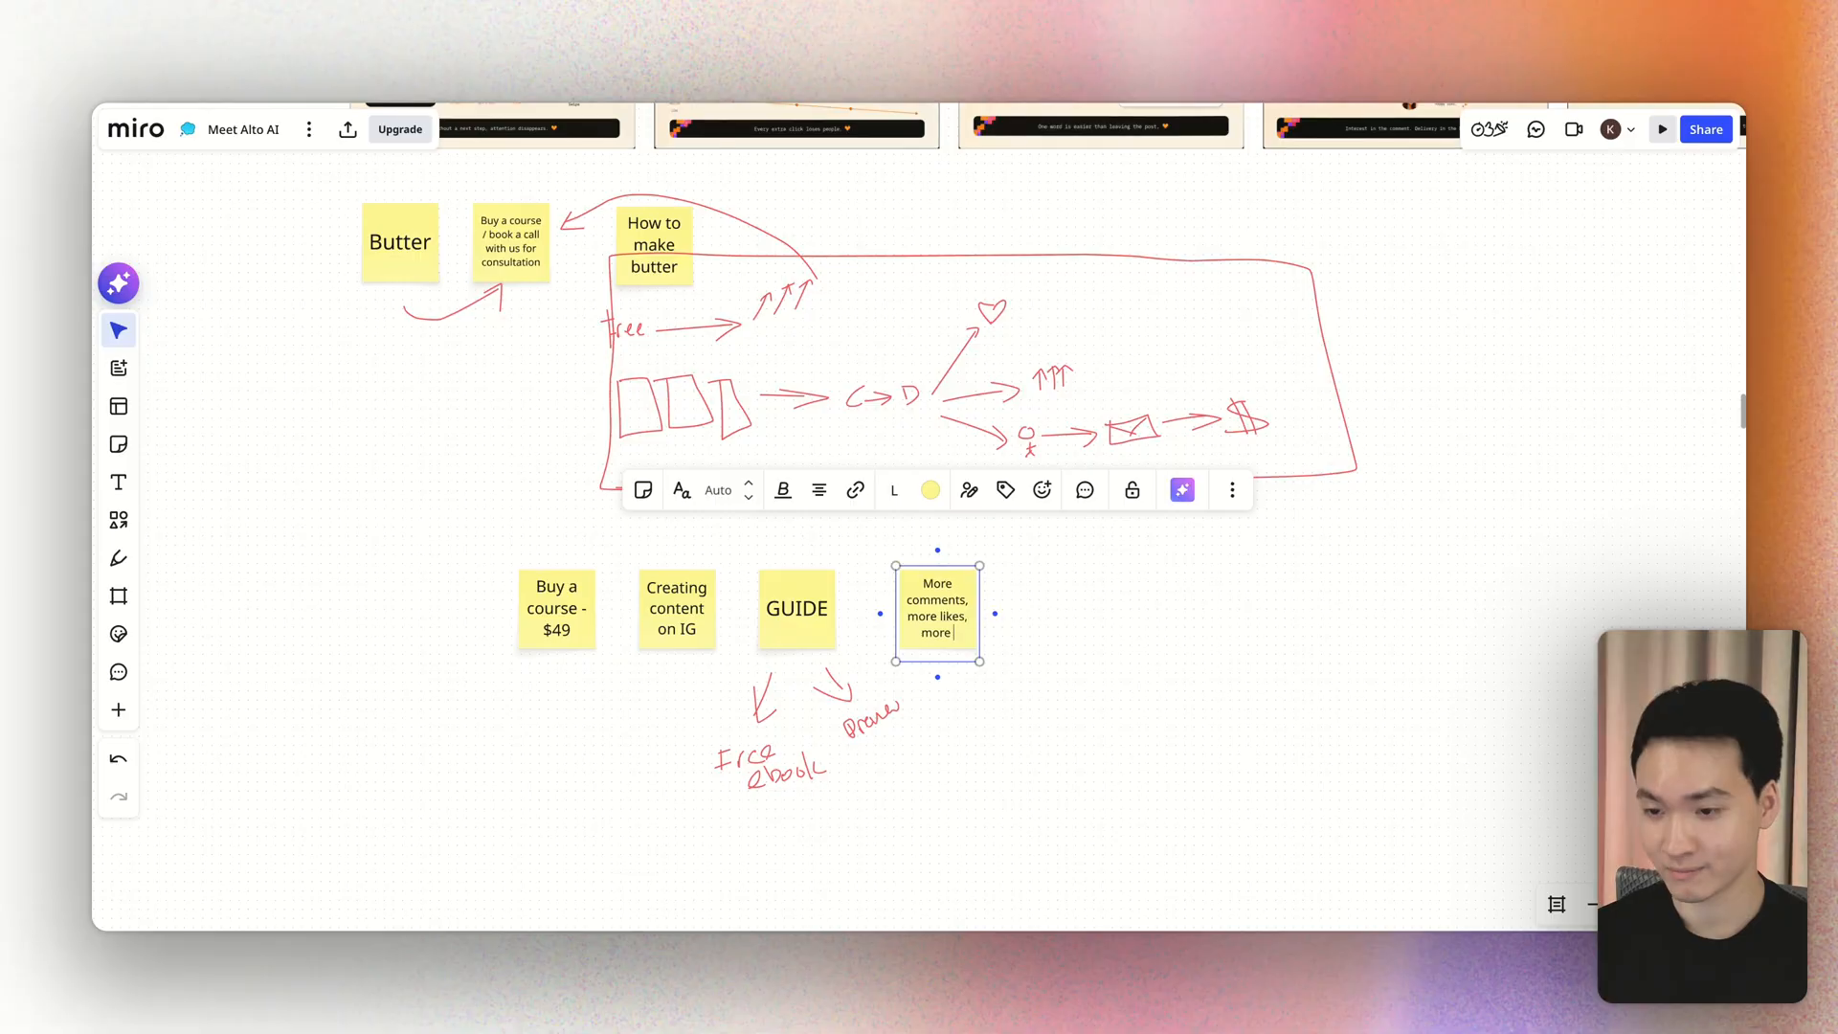
type("e followers")
Step: Draw a curved arrow from the engagement note back to "Creating content on IG", plus a short arrow pointing down at that note
left_click(119, 558)
mouse_move(899, 568)
left_mouse_down()
mouse_move(725, 560)
mouse_move(753, 560)
left_mouse_up()
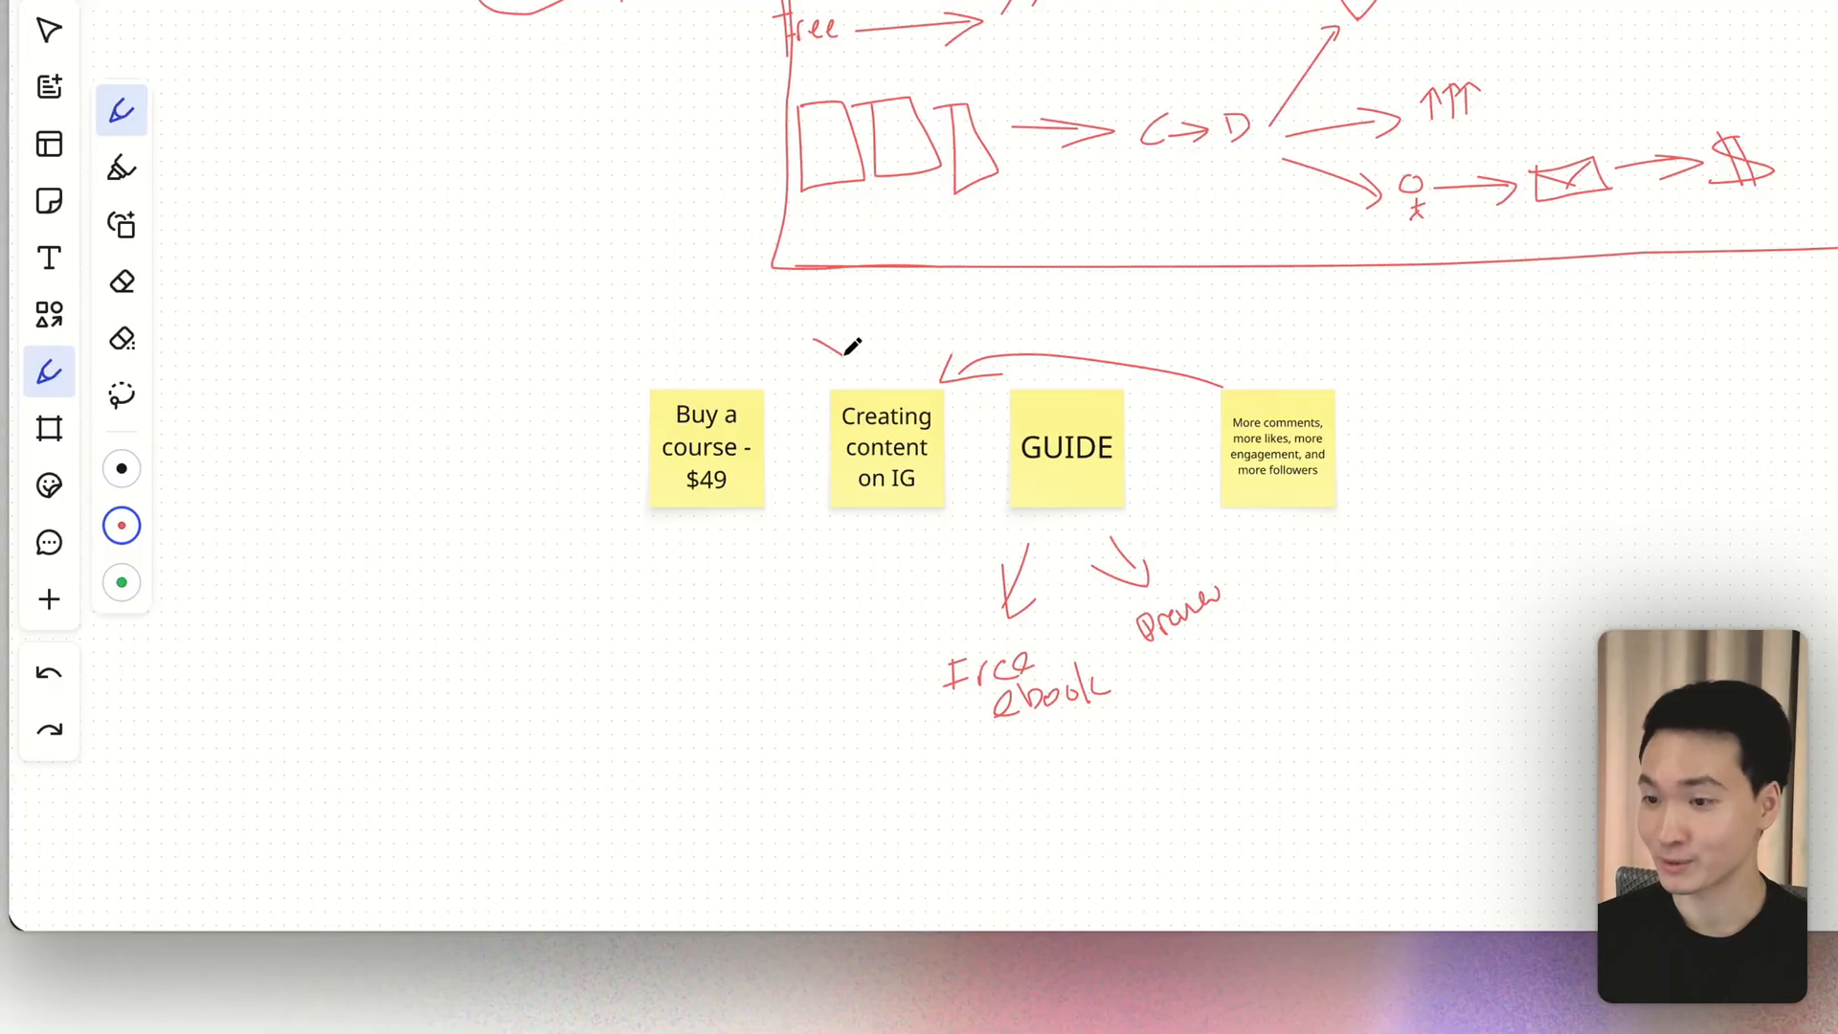
left_click_drag(844, 354, 865, 385)
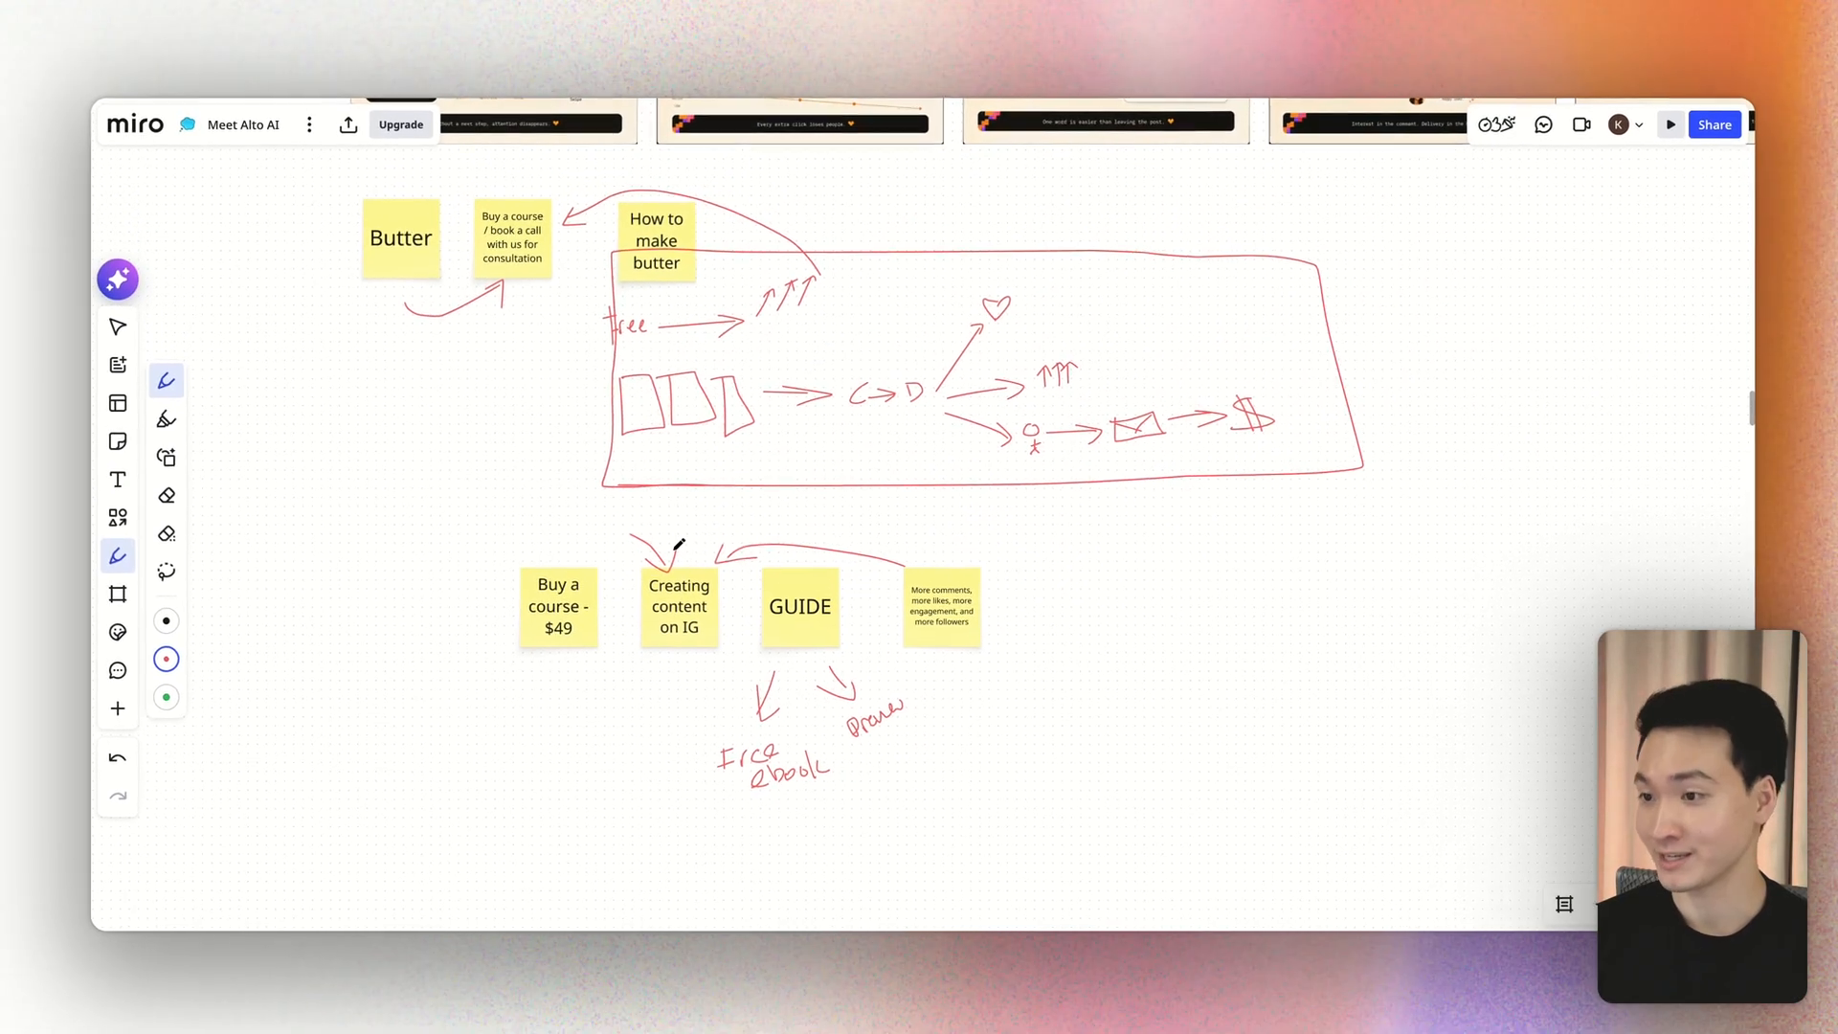
Step: Add a sticky note reading "Opening message" at the end of the row, aligned with the engagement note
key("n")
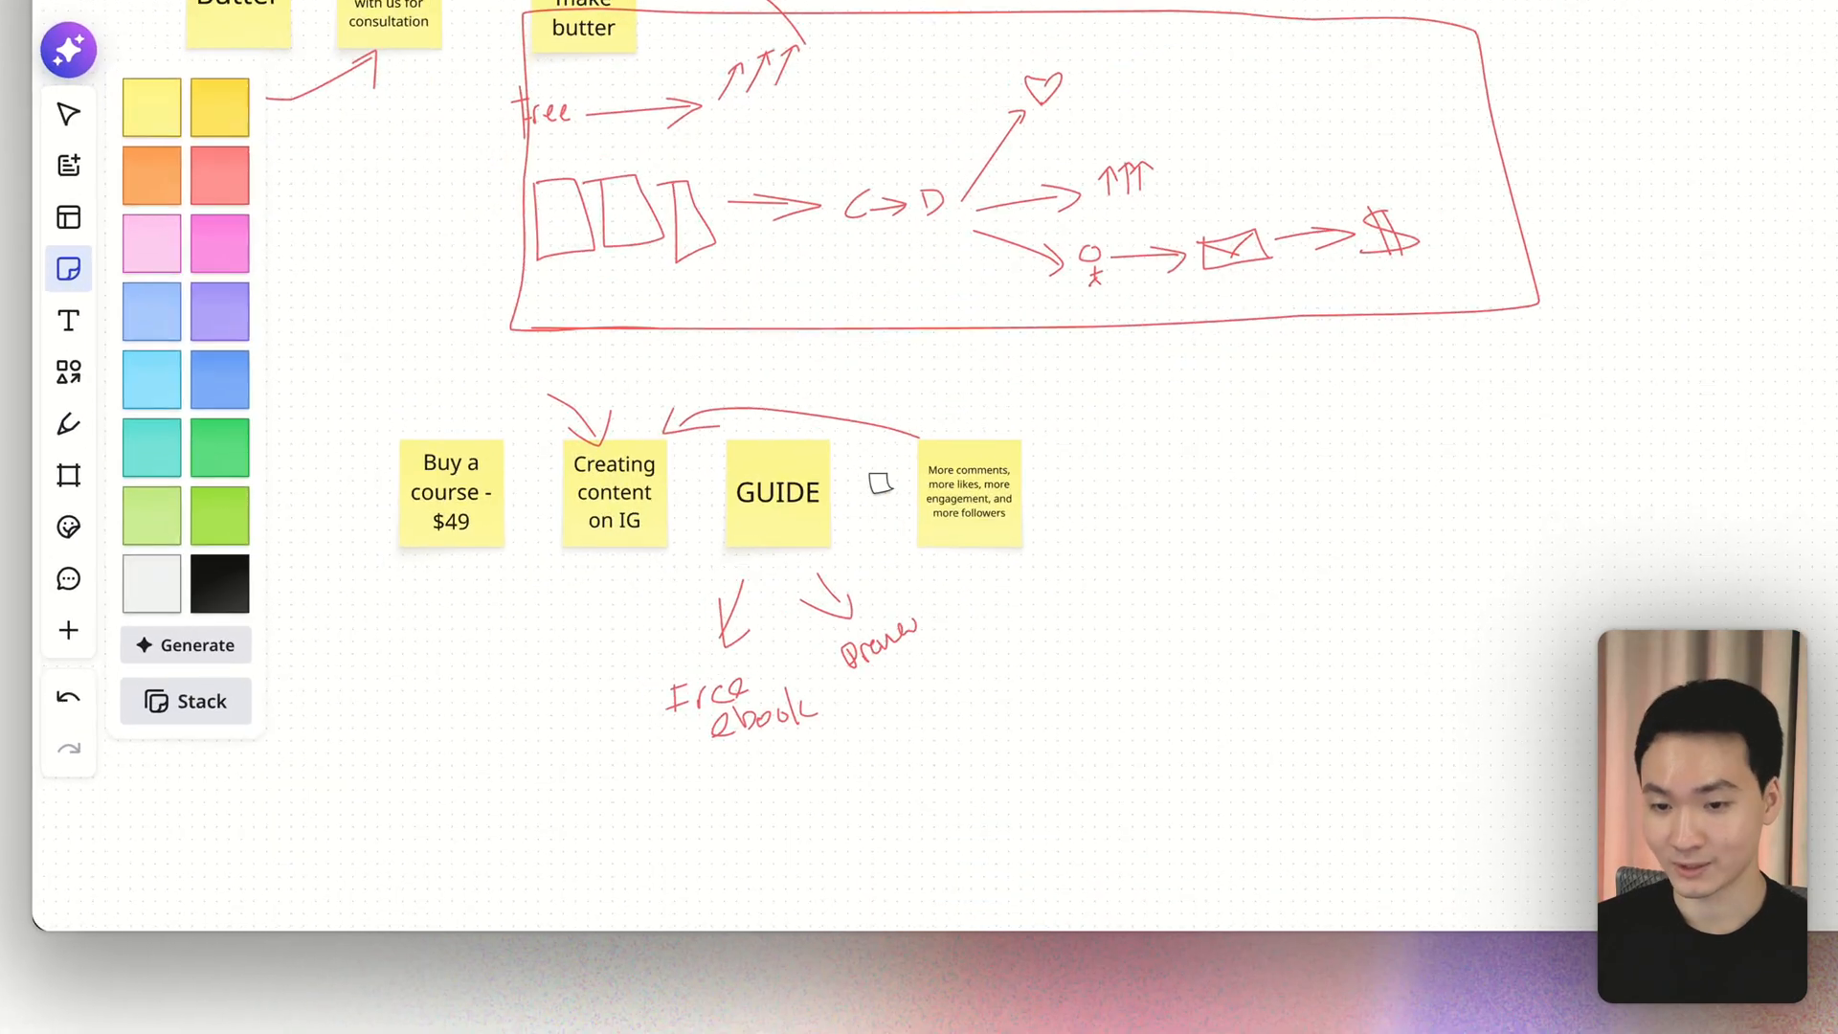
left_click(1073, 593)
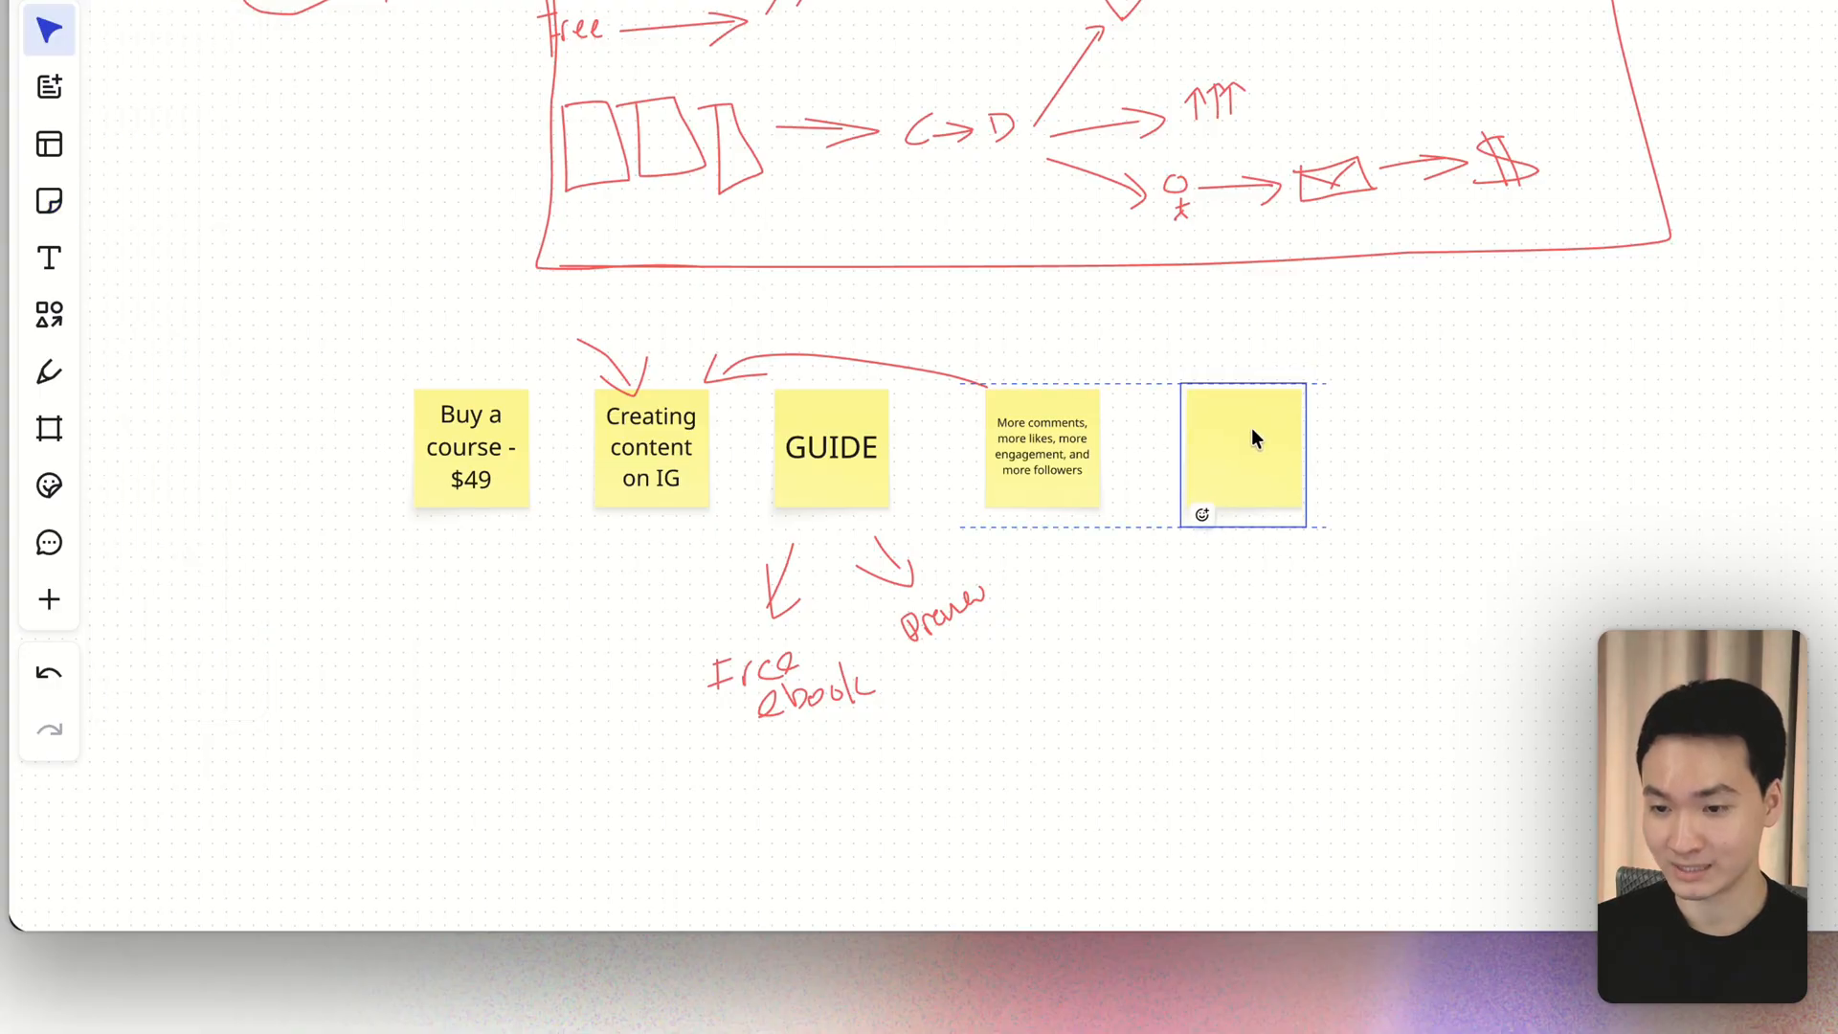
type("Opening message")
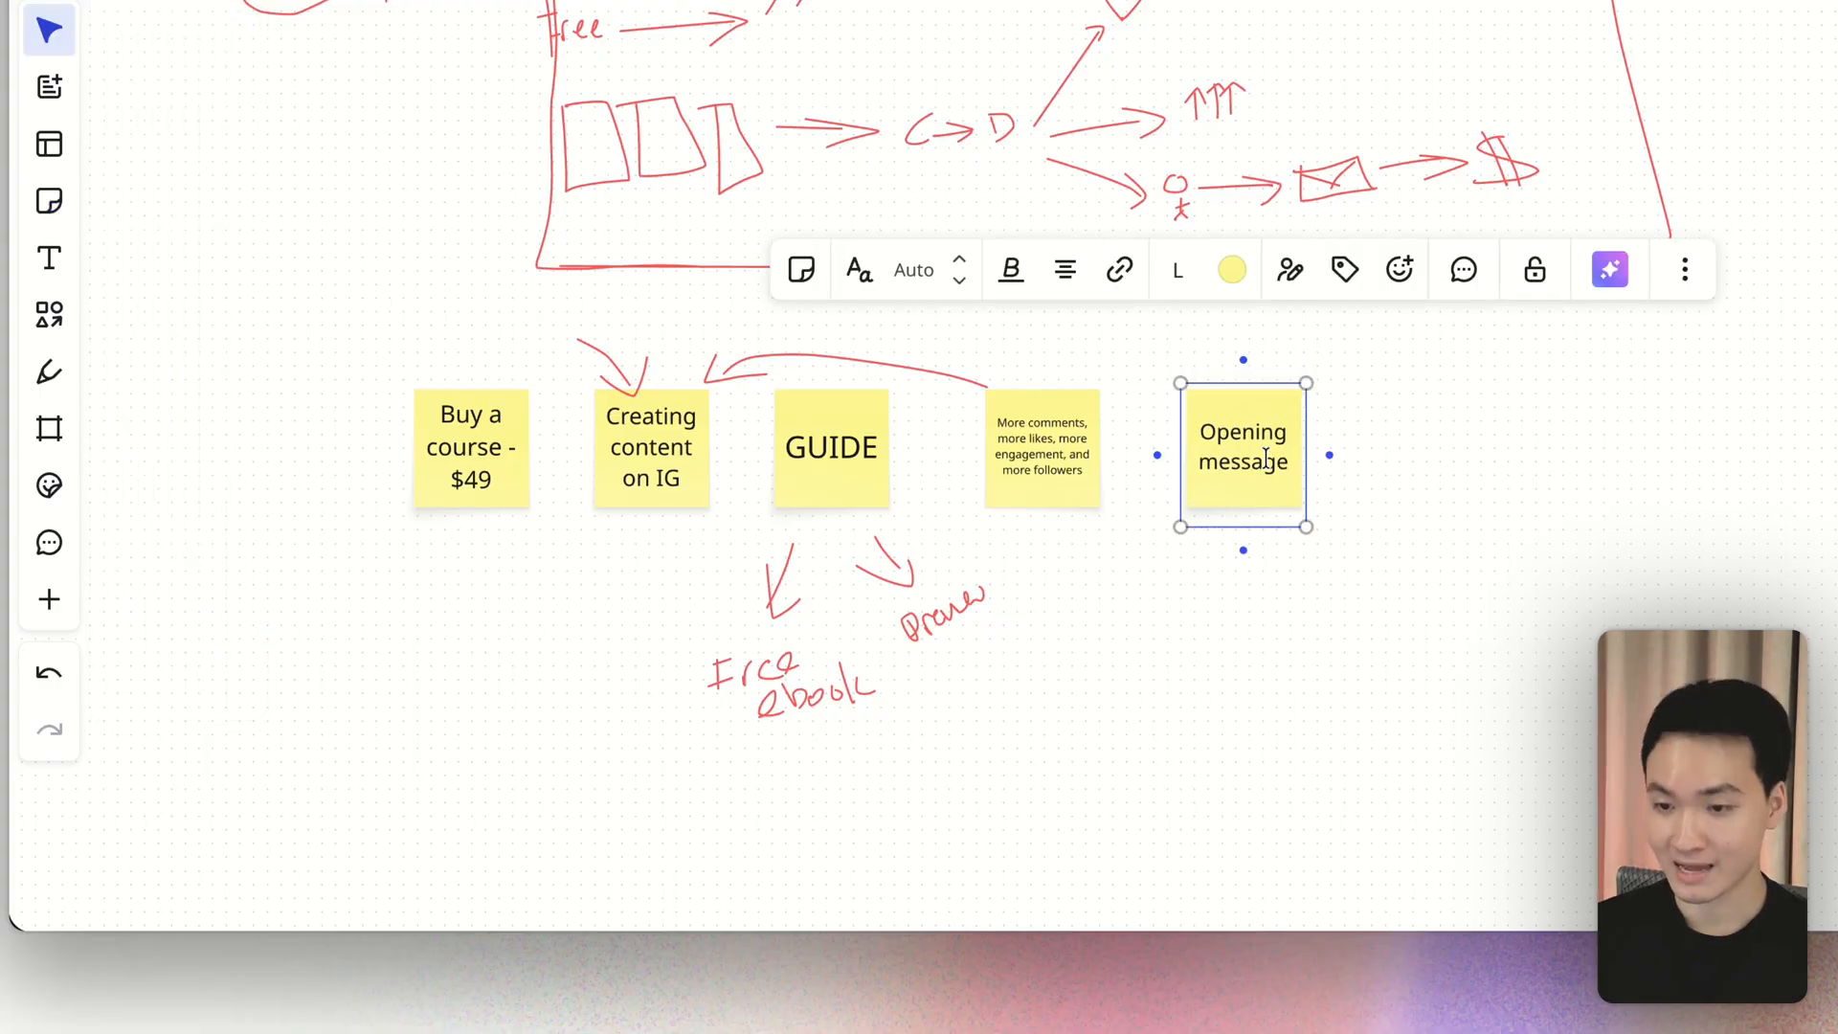
left_click(1333, 428)
Step: Handwrite "opt" under the Opening message note with an arrow leading down to "DMs"
key("p")
left_click_drag(1235, 562, 1239, 580)
left_click_drag(1268, 544, 1271, 573)
left_click_drag(1256, 567, 1278, 558)
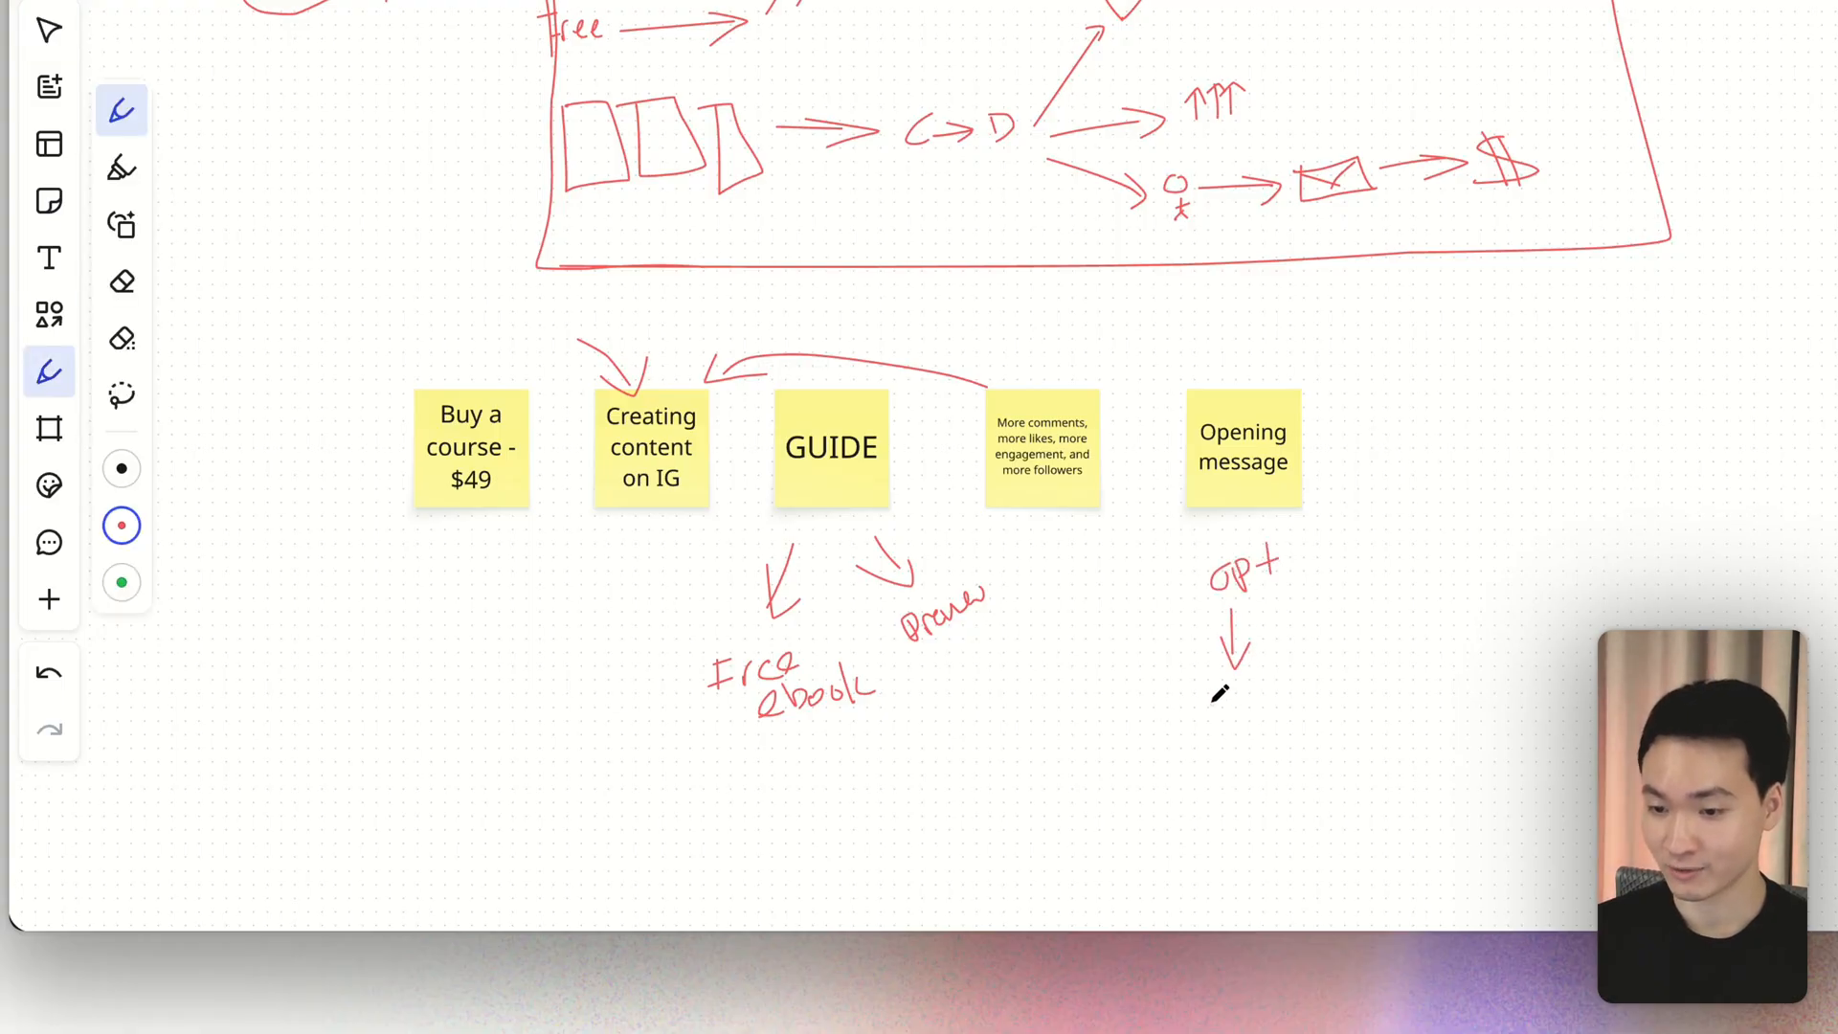
key("ctrl+z")
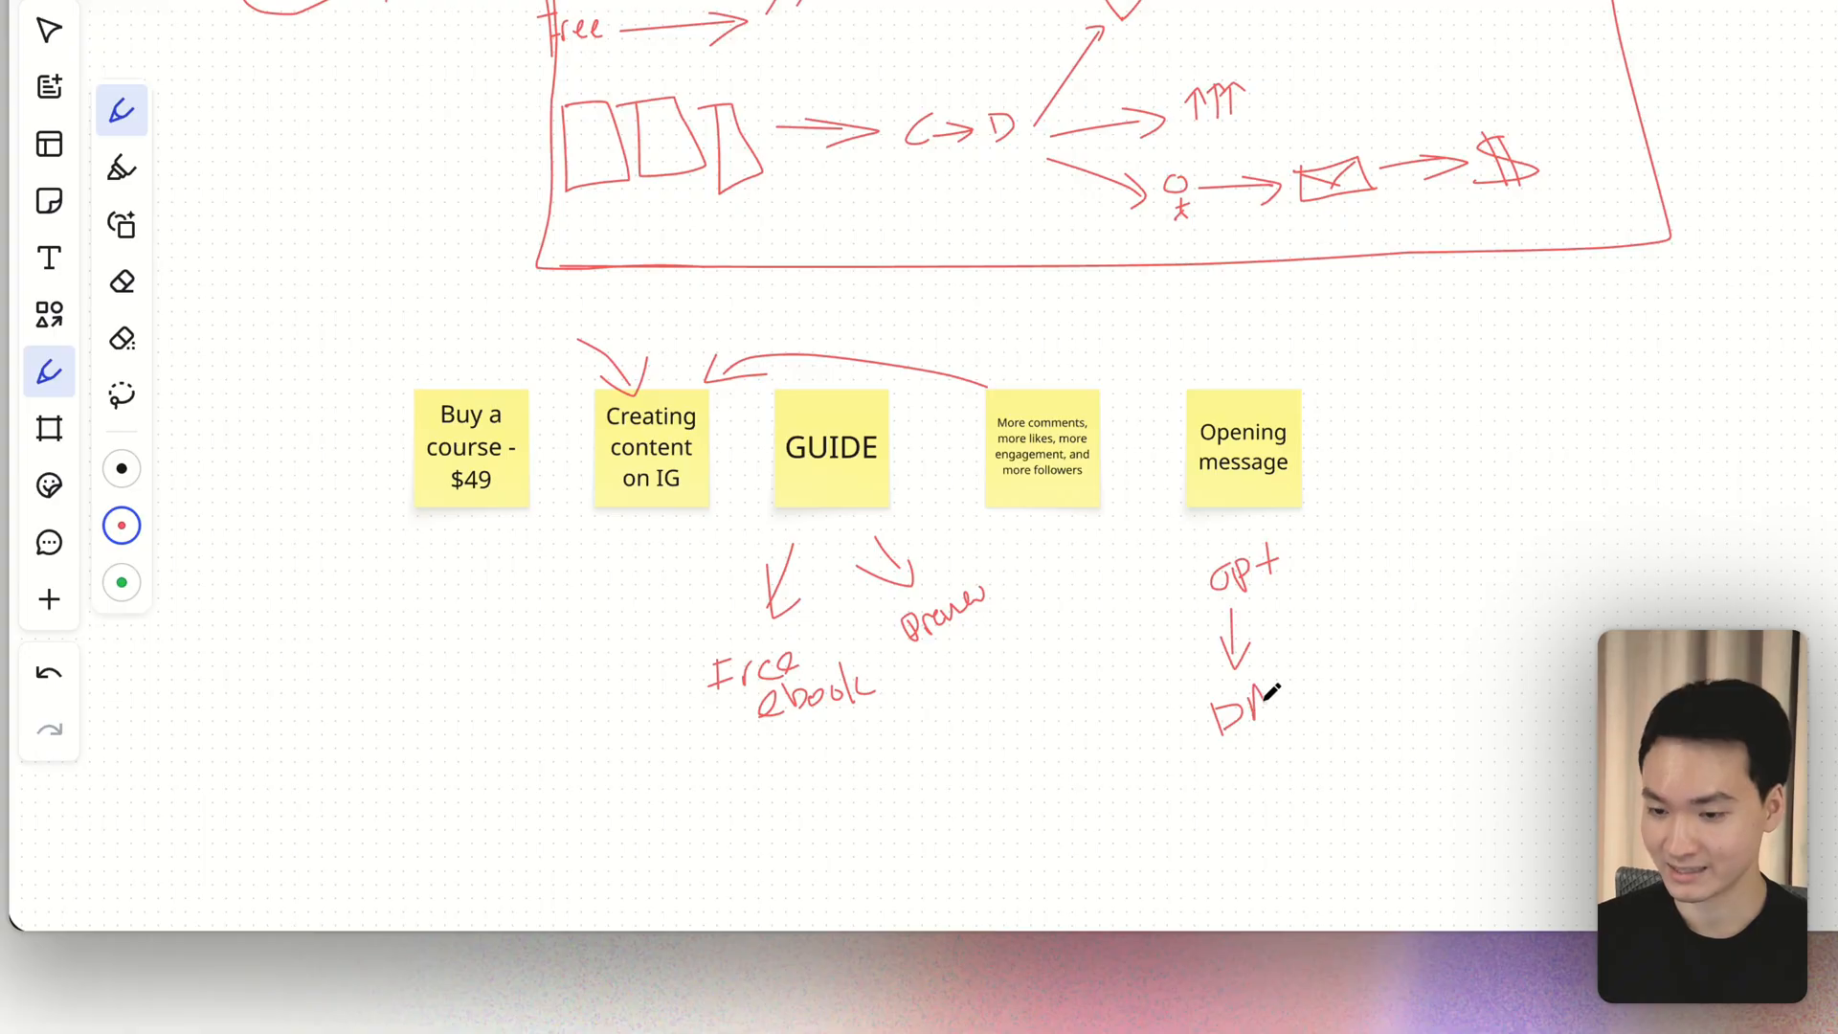
Step: Draw a down arrow below "DMs", a curved arrow from there back to the GUIDE note, and a circle around GUIDE
scroll(1287, 670, "down", 5)
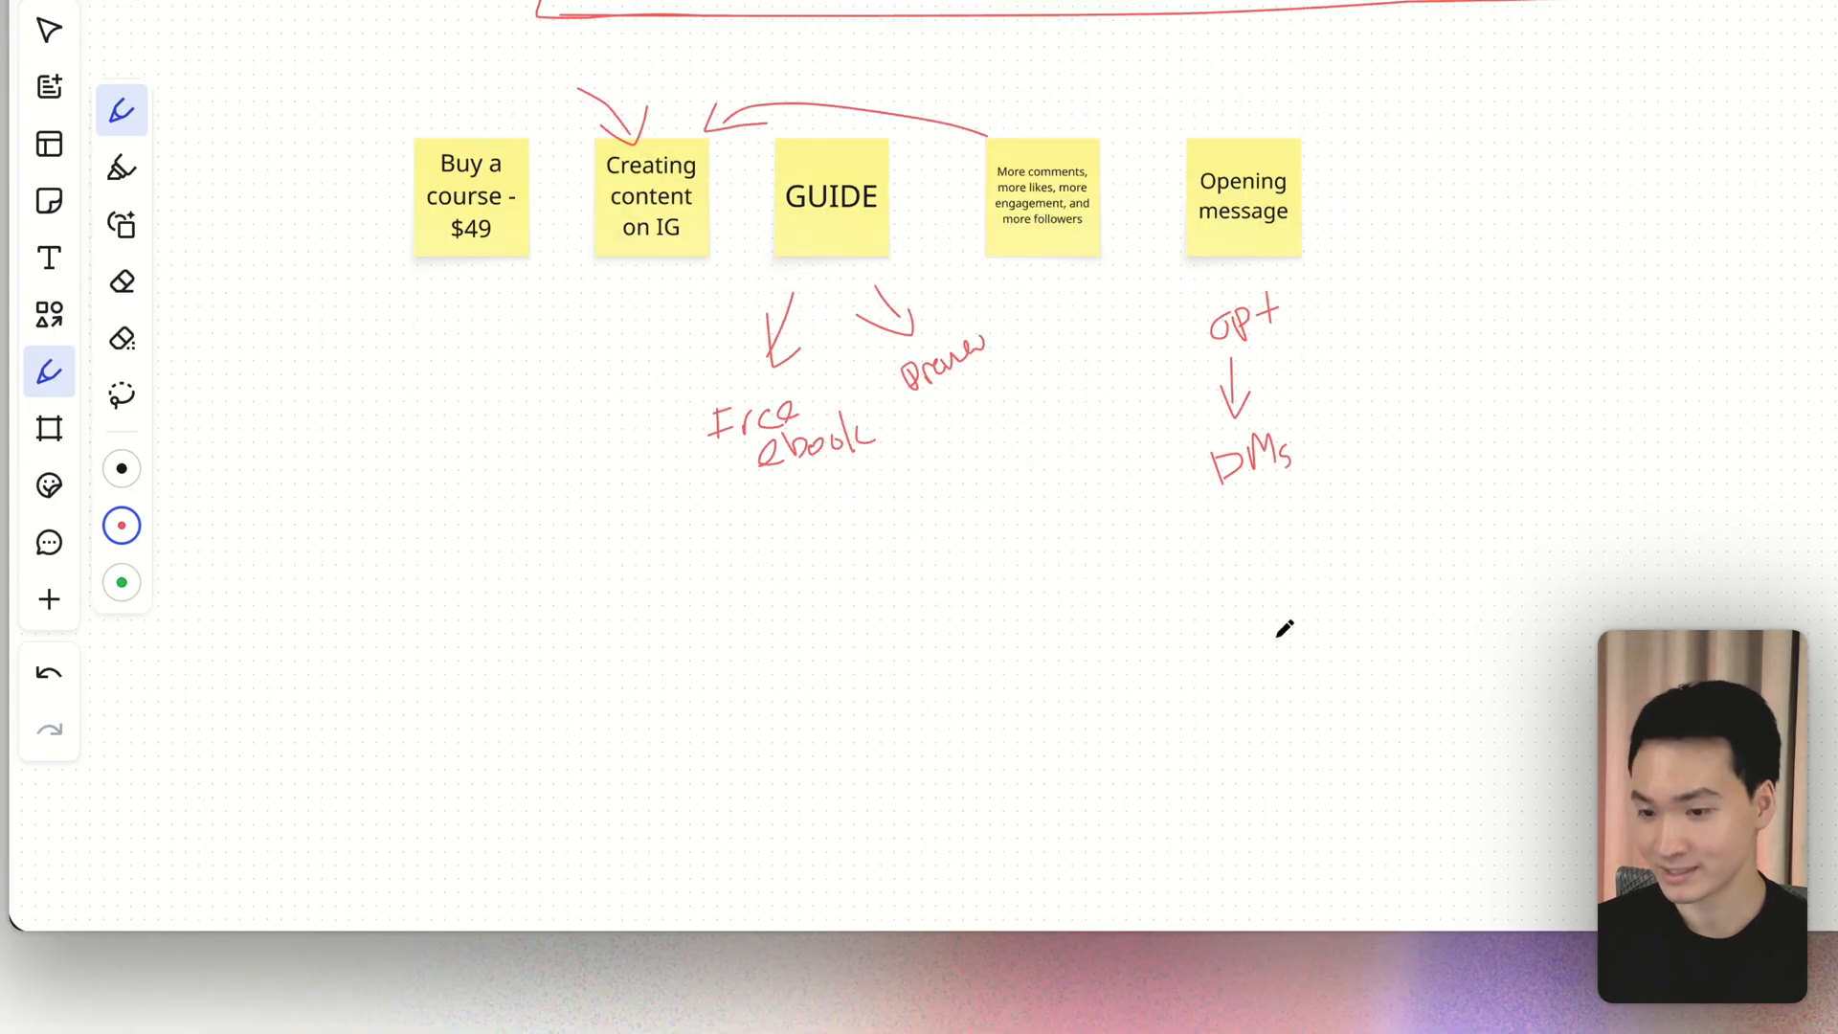
mouse_move(1232, 470)
left_mouse_down()
mouse_move(1051, 265)
mouse_move(904, 175)
left_mouse_up()
left_click_drag(895, 183, 925, 171)
mouse_move(817, 383)
left_mouse_down()
mouse_move(921, 421)
mouse_move(804, 370)
left_mouse_up()
Step: Add a sticky note reading "Email" after the Opening message note
scroll(956, 295, "right", 5)
key("n")
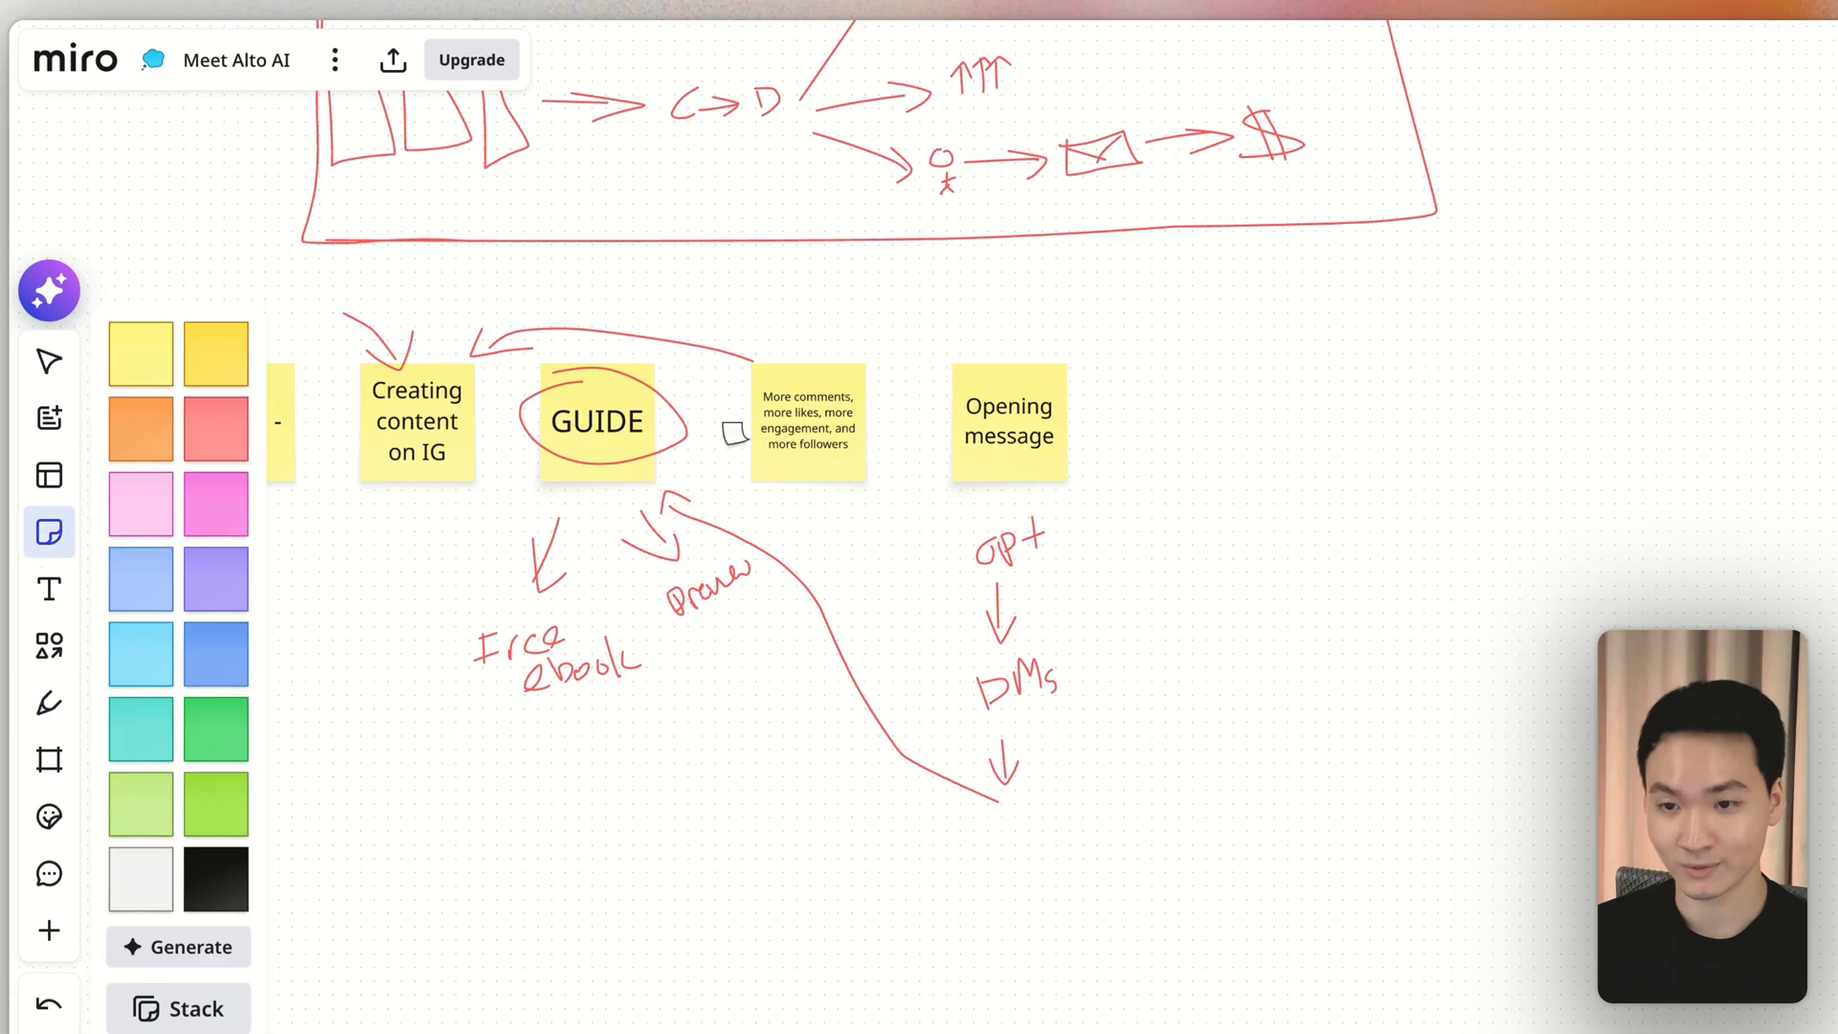
left_click(1171, 404)
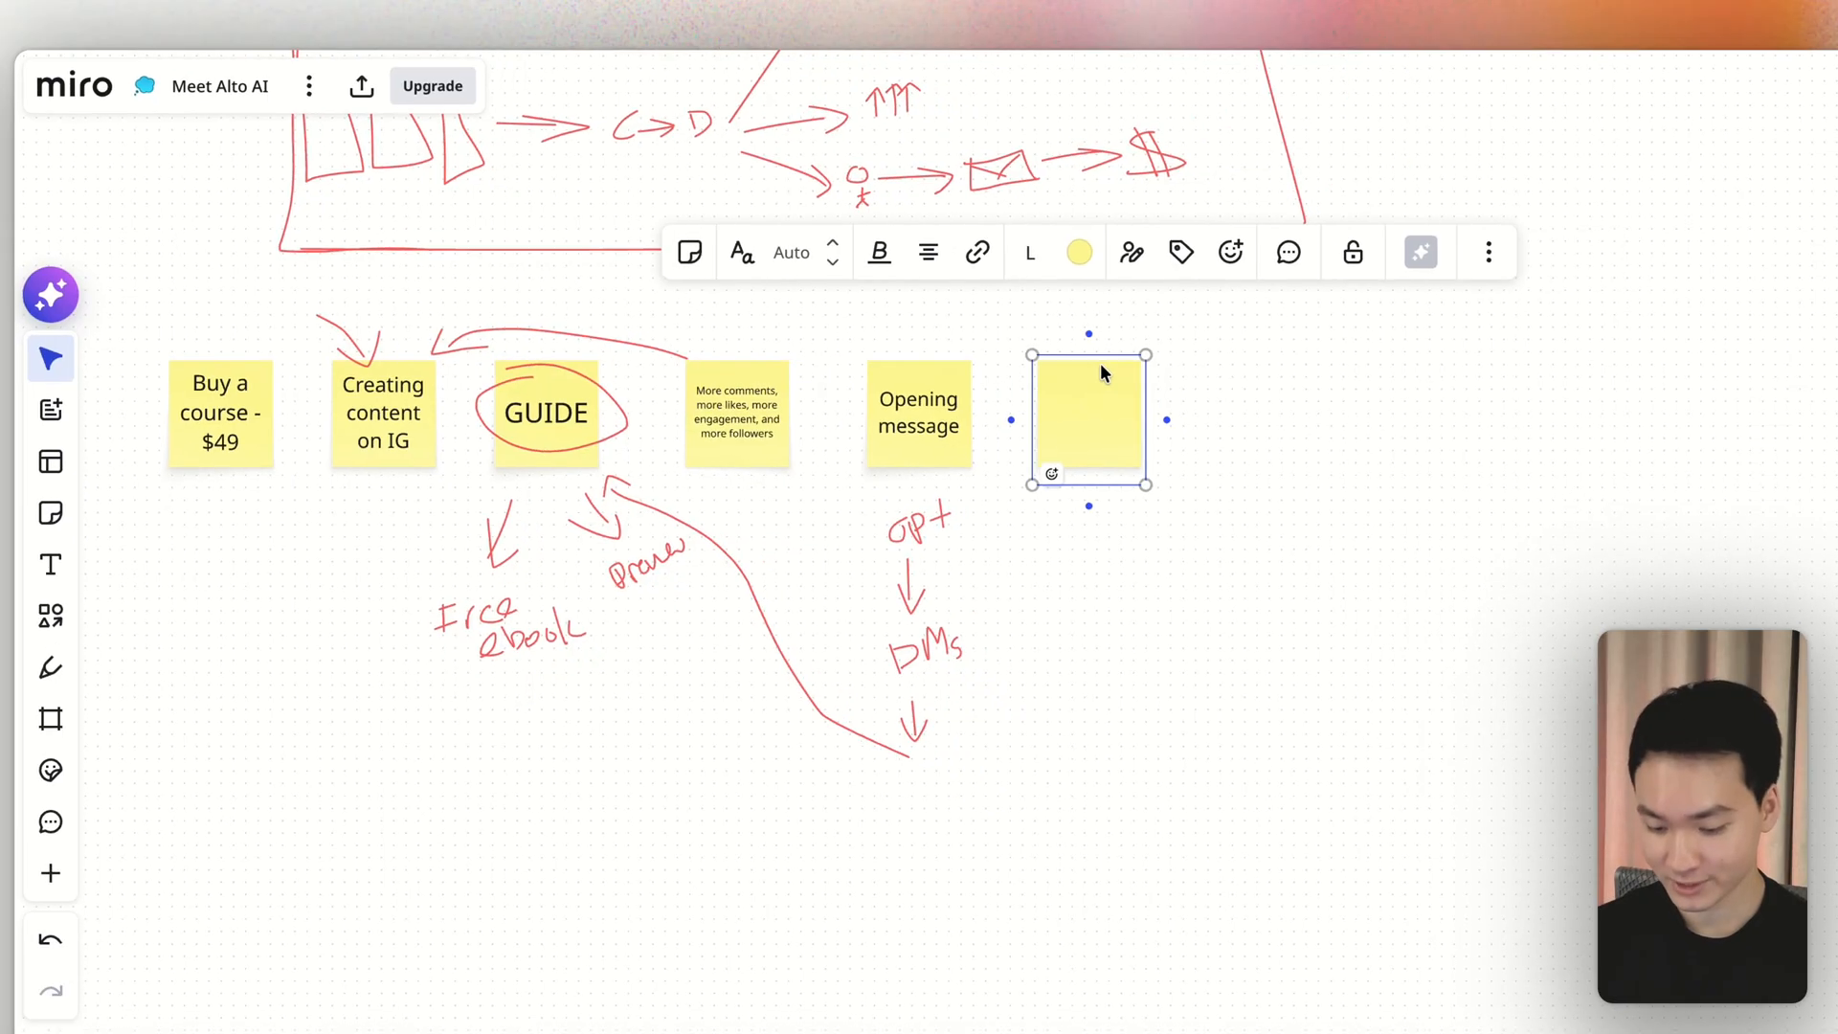
type("Email")
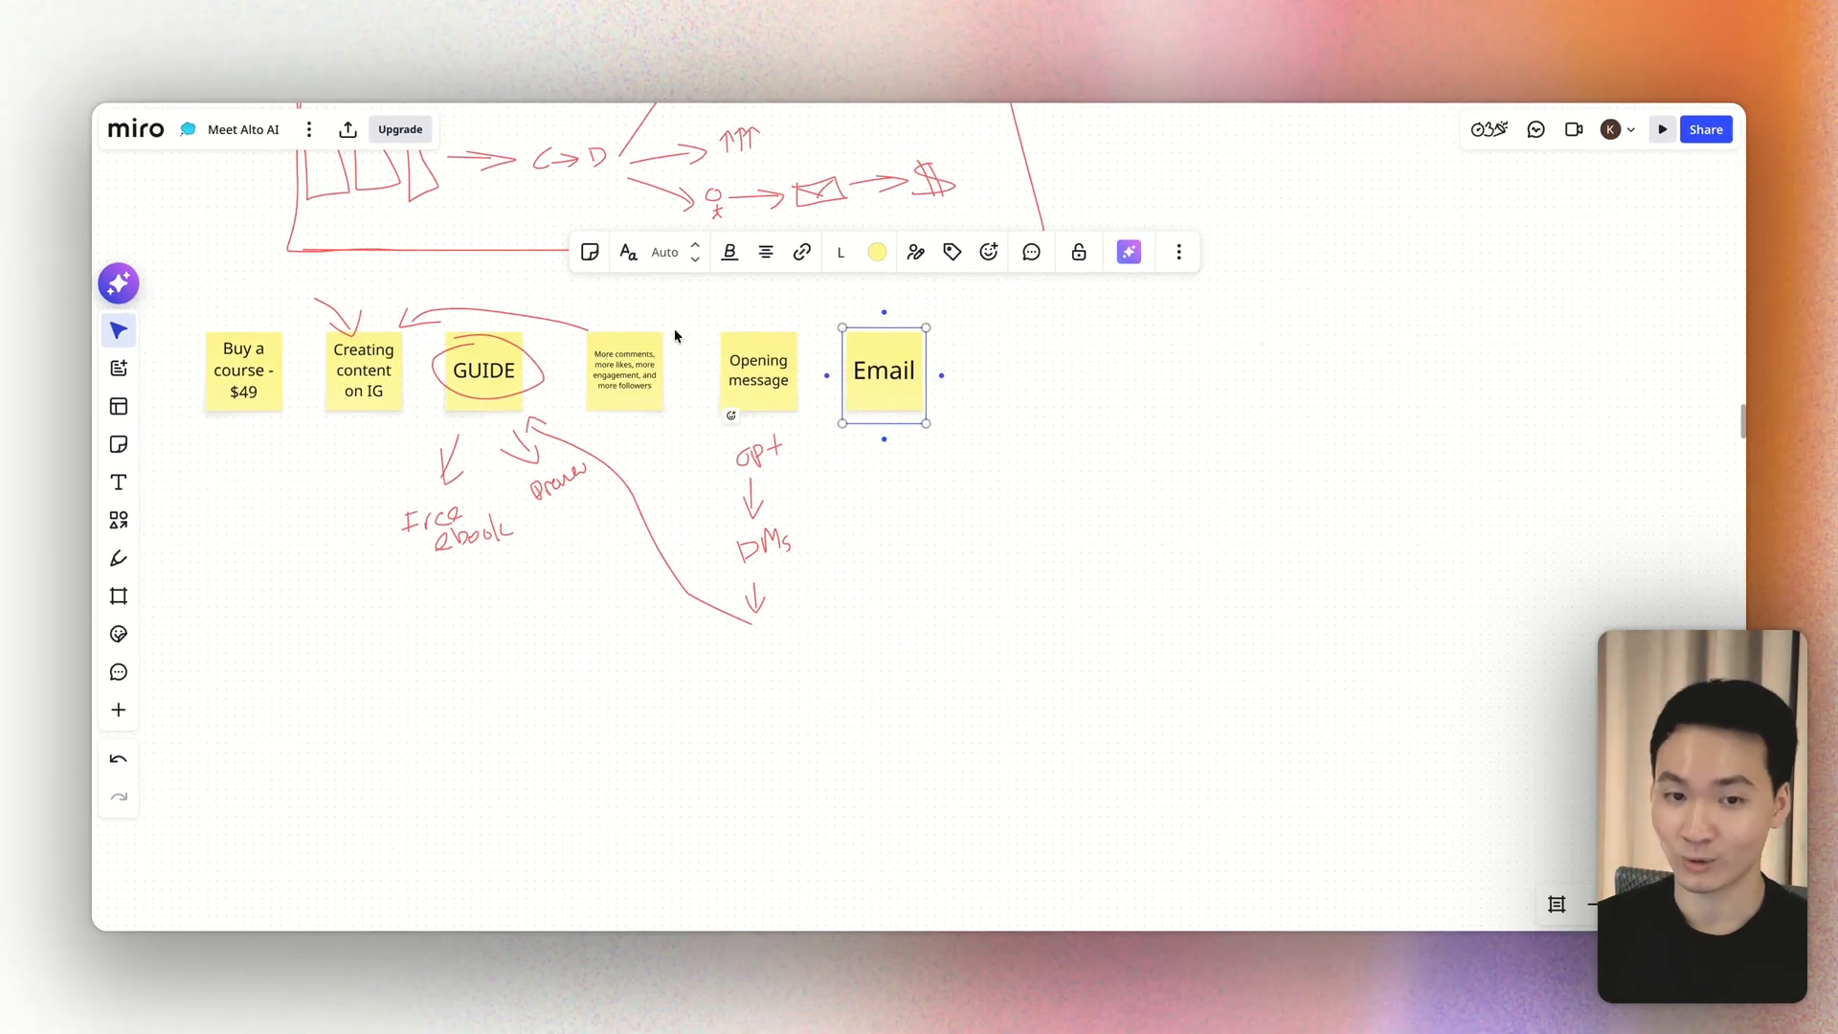
key("Escape")
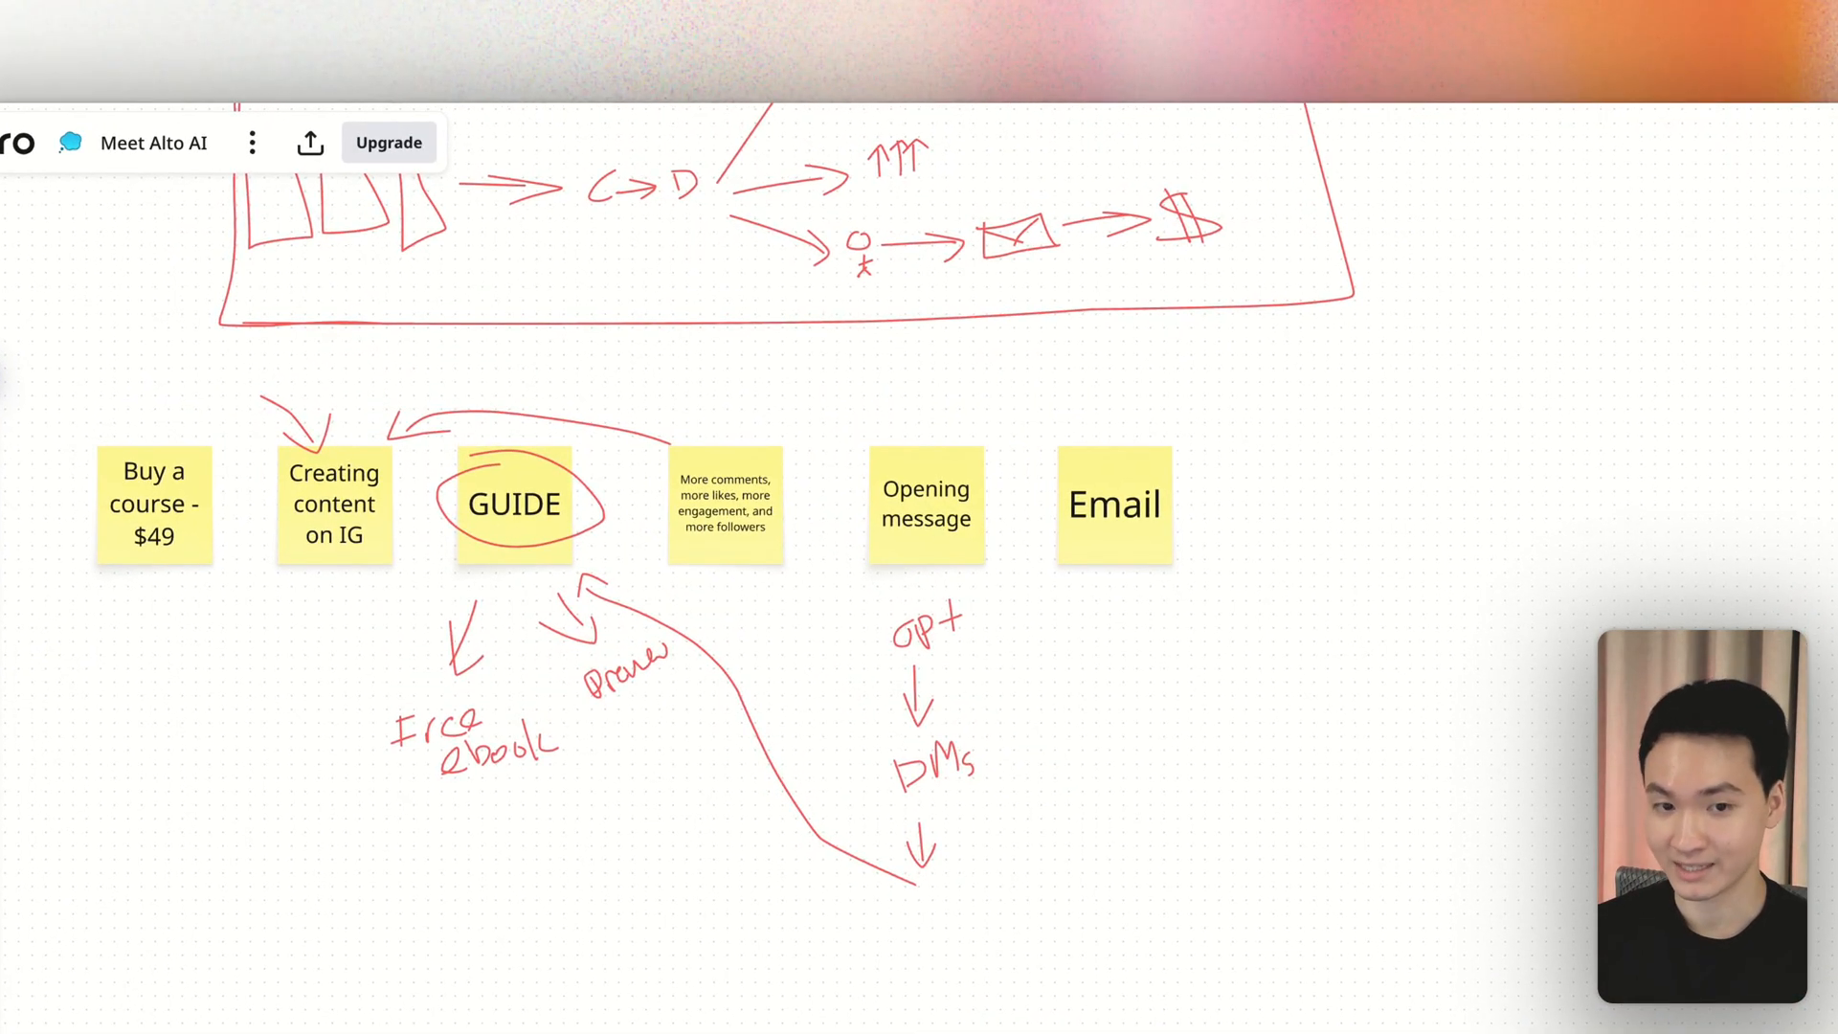
Step: Add a sticky note reading "Follow" after the Email note, aligned with the row
key("n")
left_click(1284, 502)
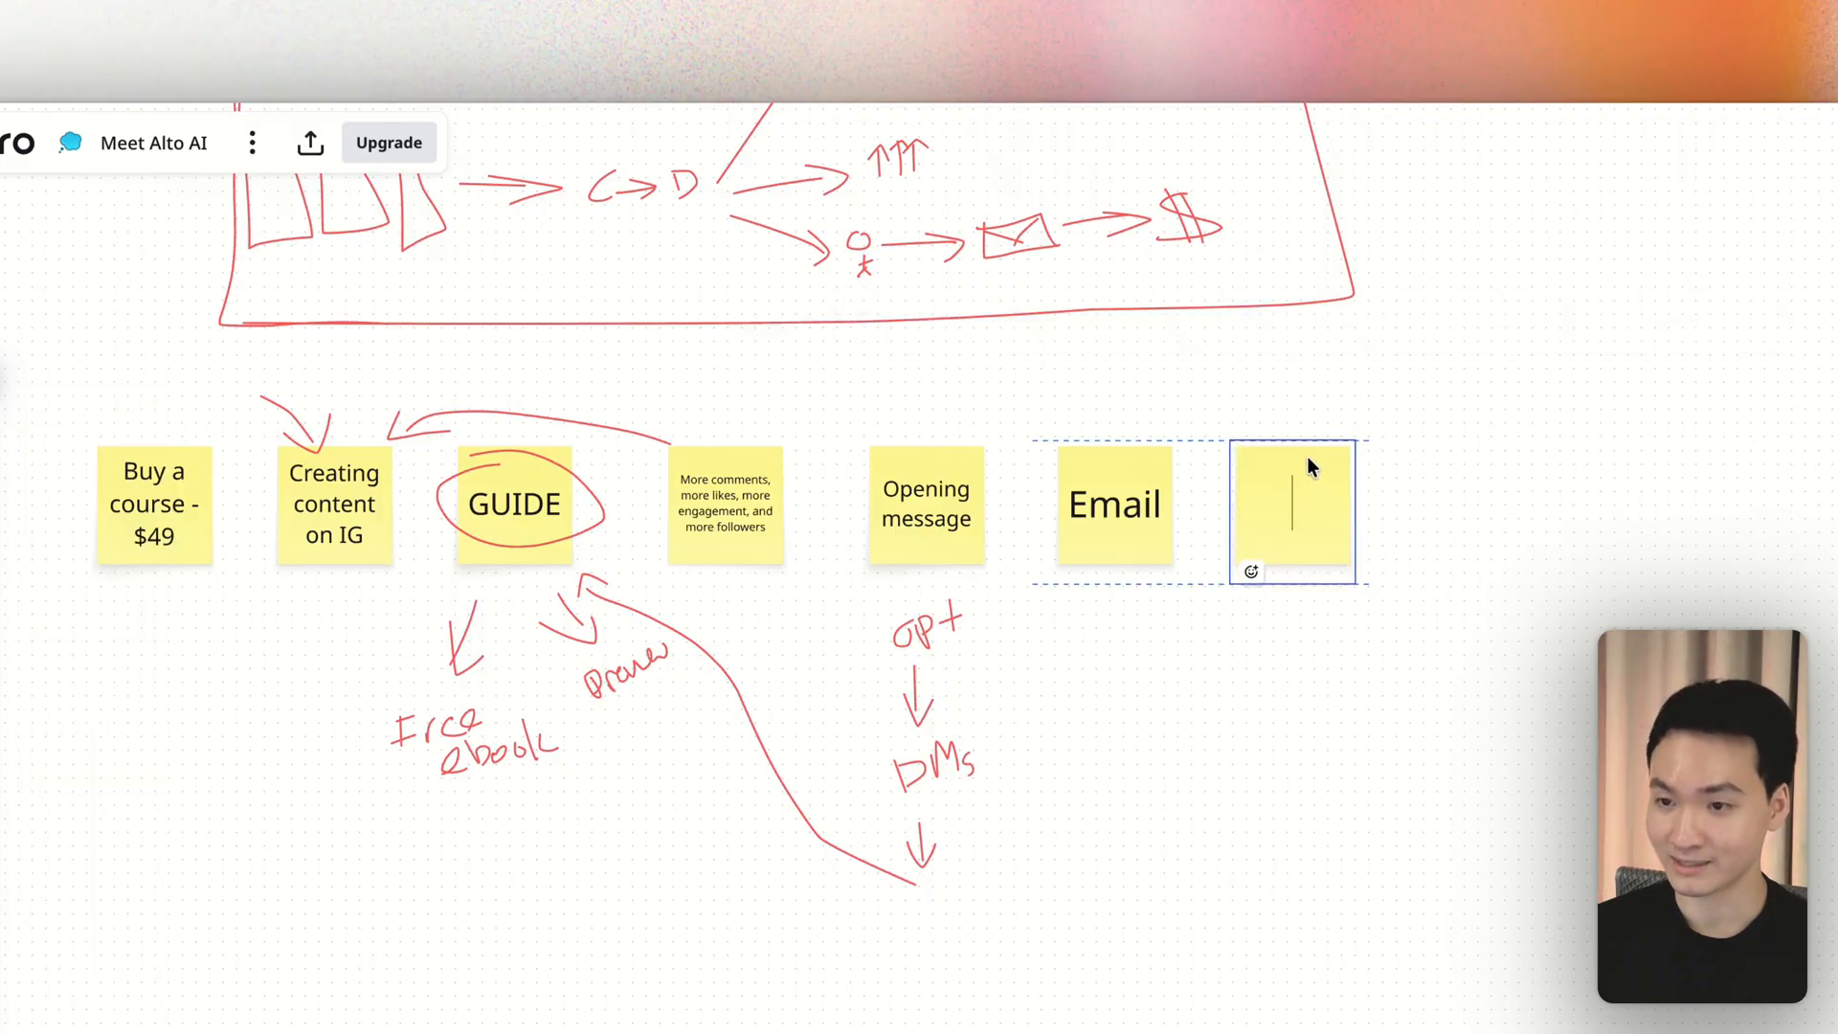
type("Follow")
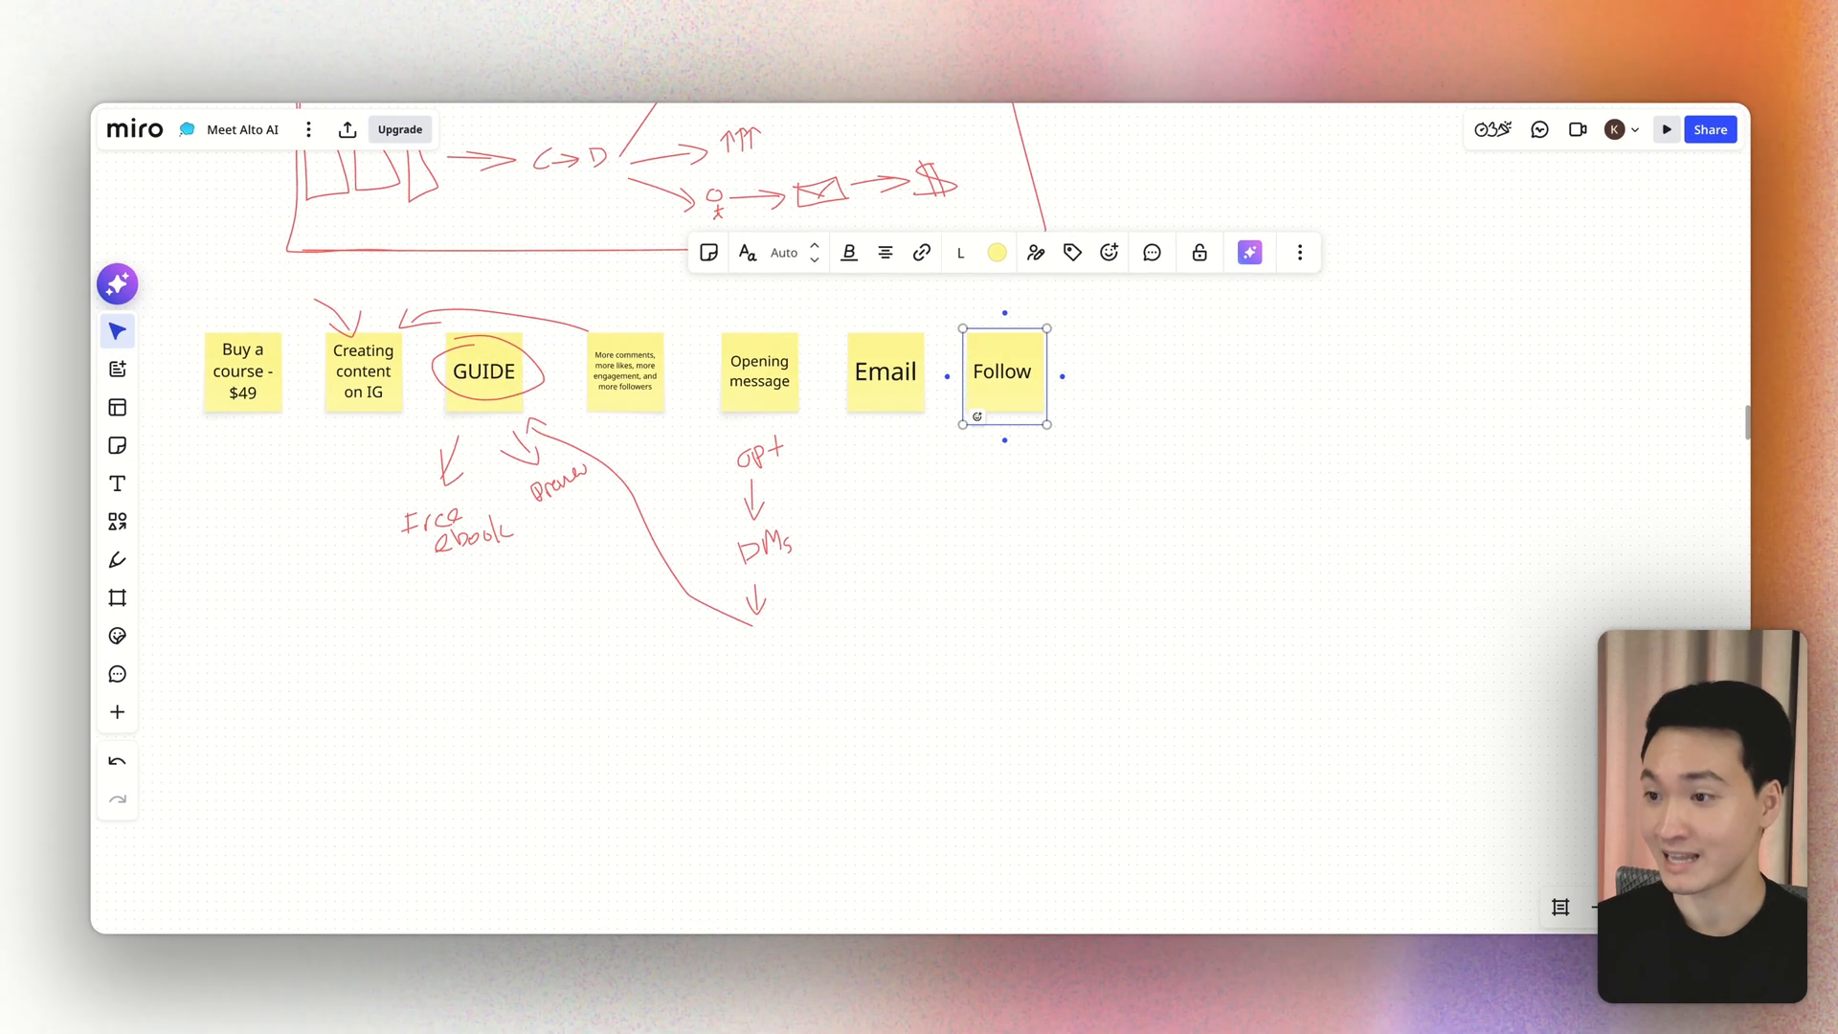
key("Escape")
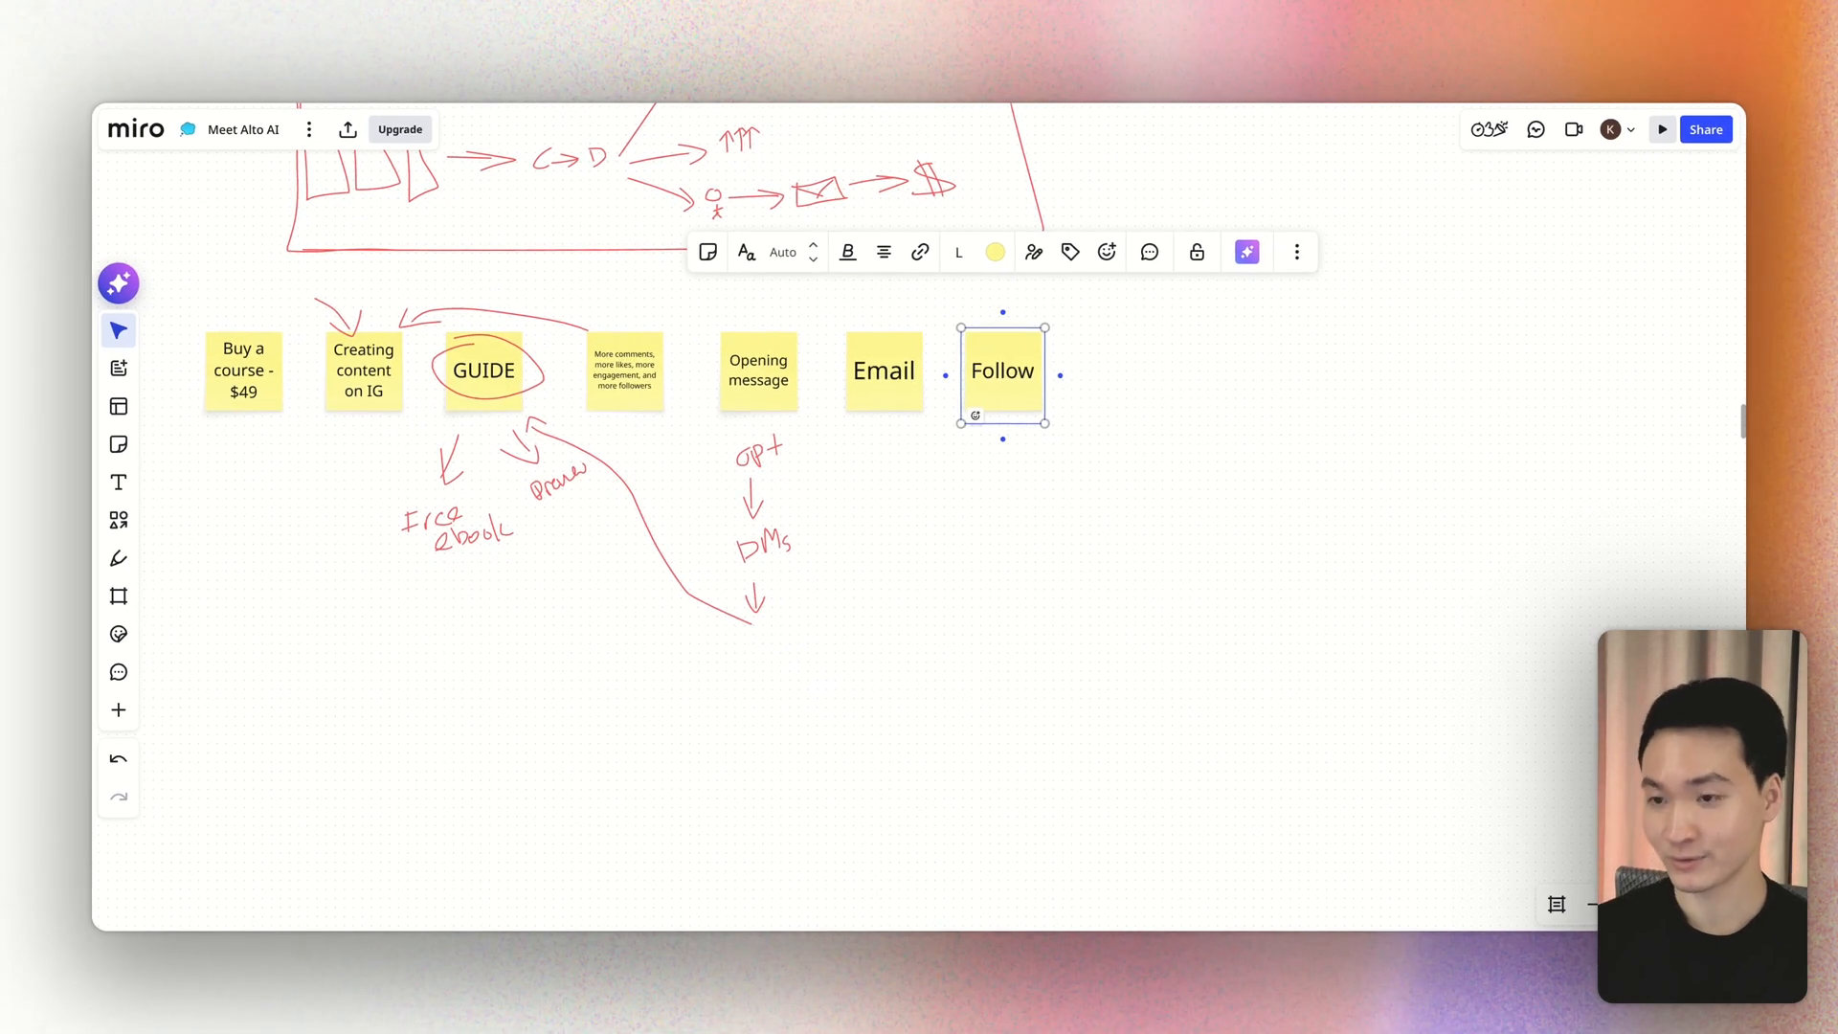
Step: Draw a down arrow pointing to the Email note and another pointing to the Follow note from above
left_click(1066, 399)
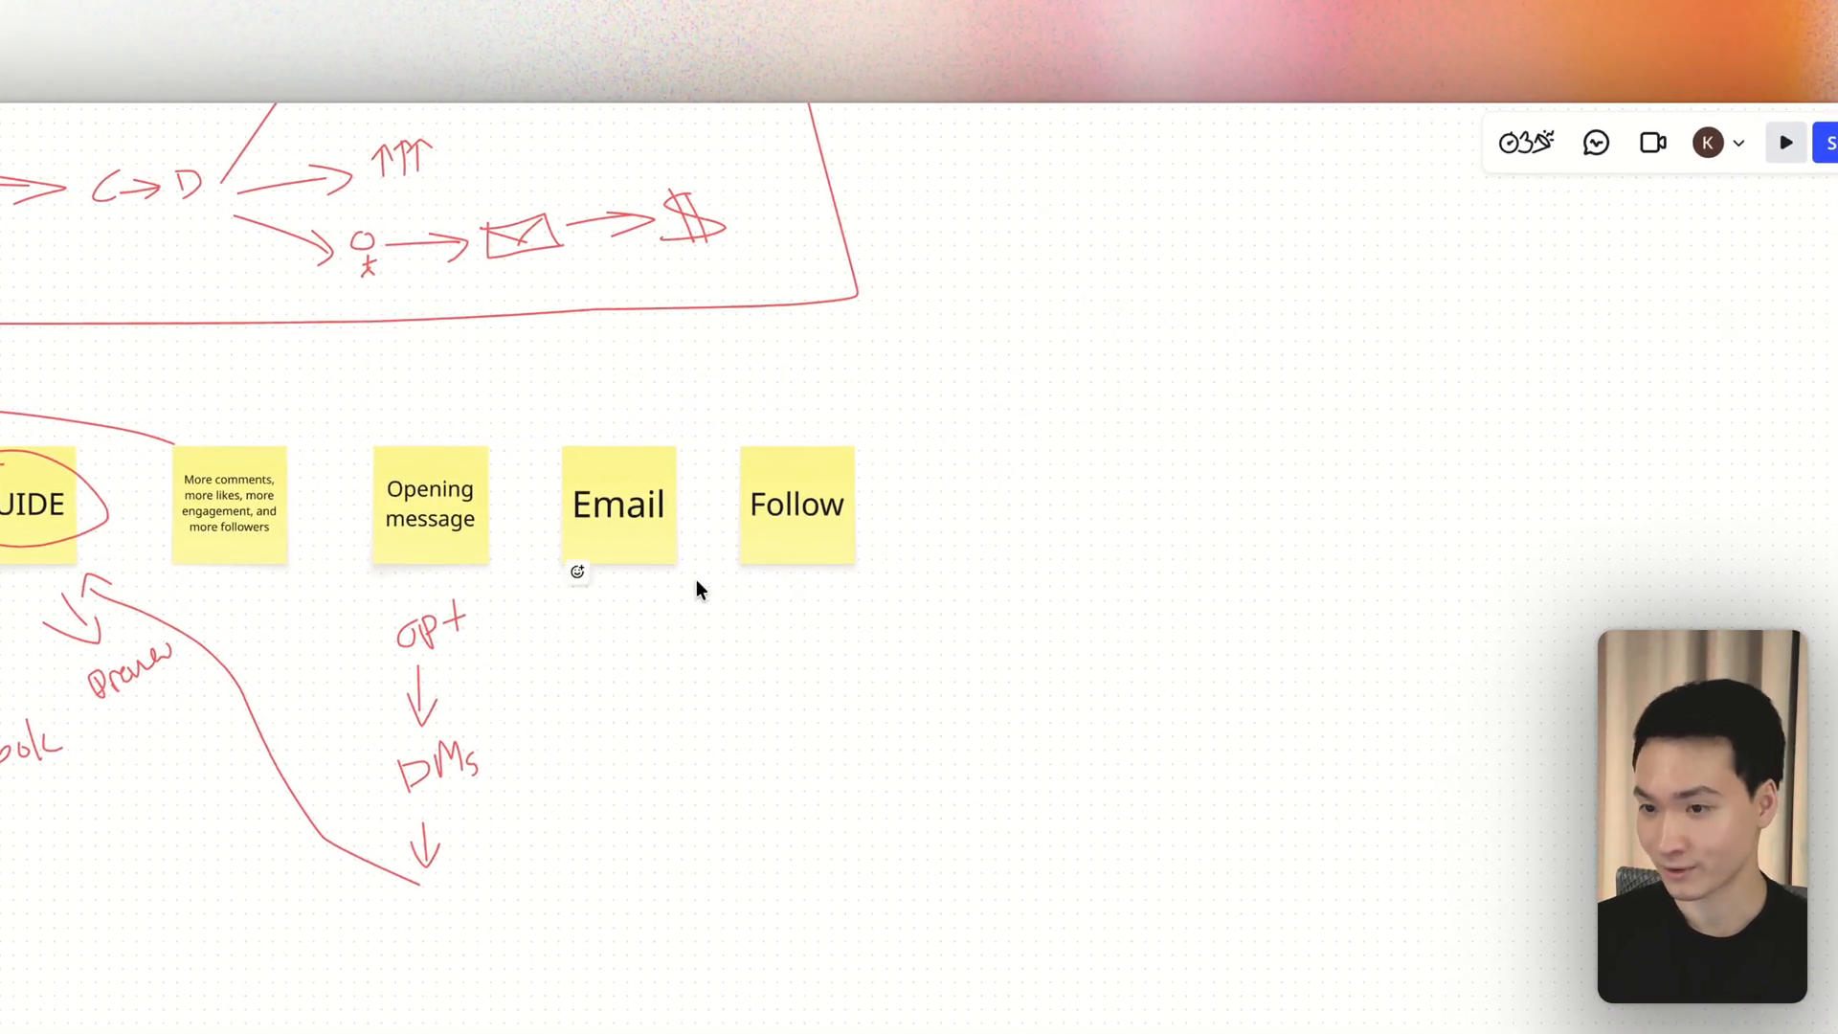
scroll(900, 433, "right", 3)
key("p")
left_click_drag(331, 402, 337, 454)
left_click_drag(328, 426, 345, 459)
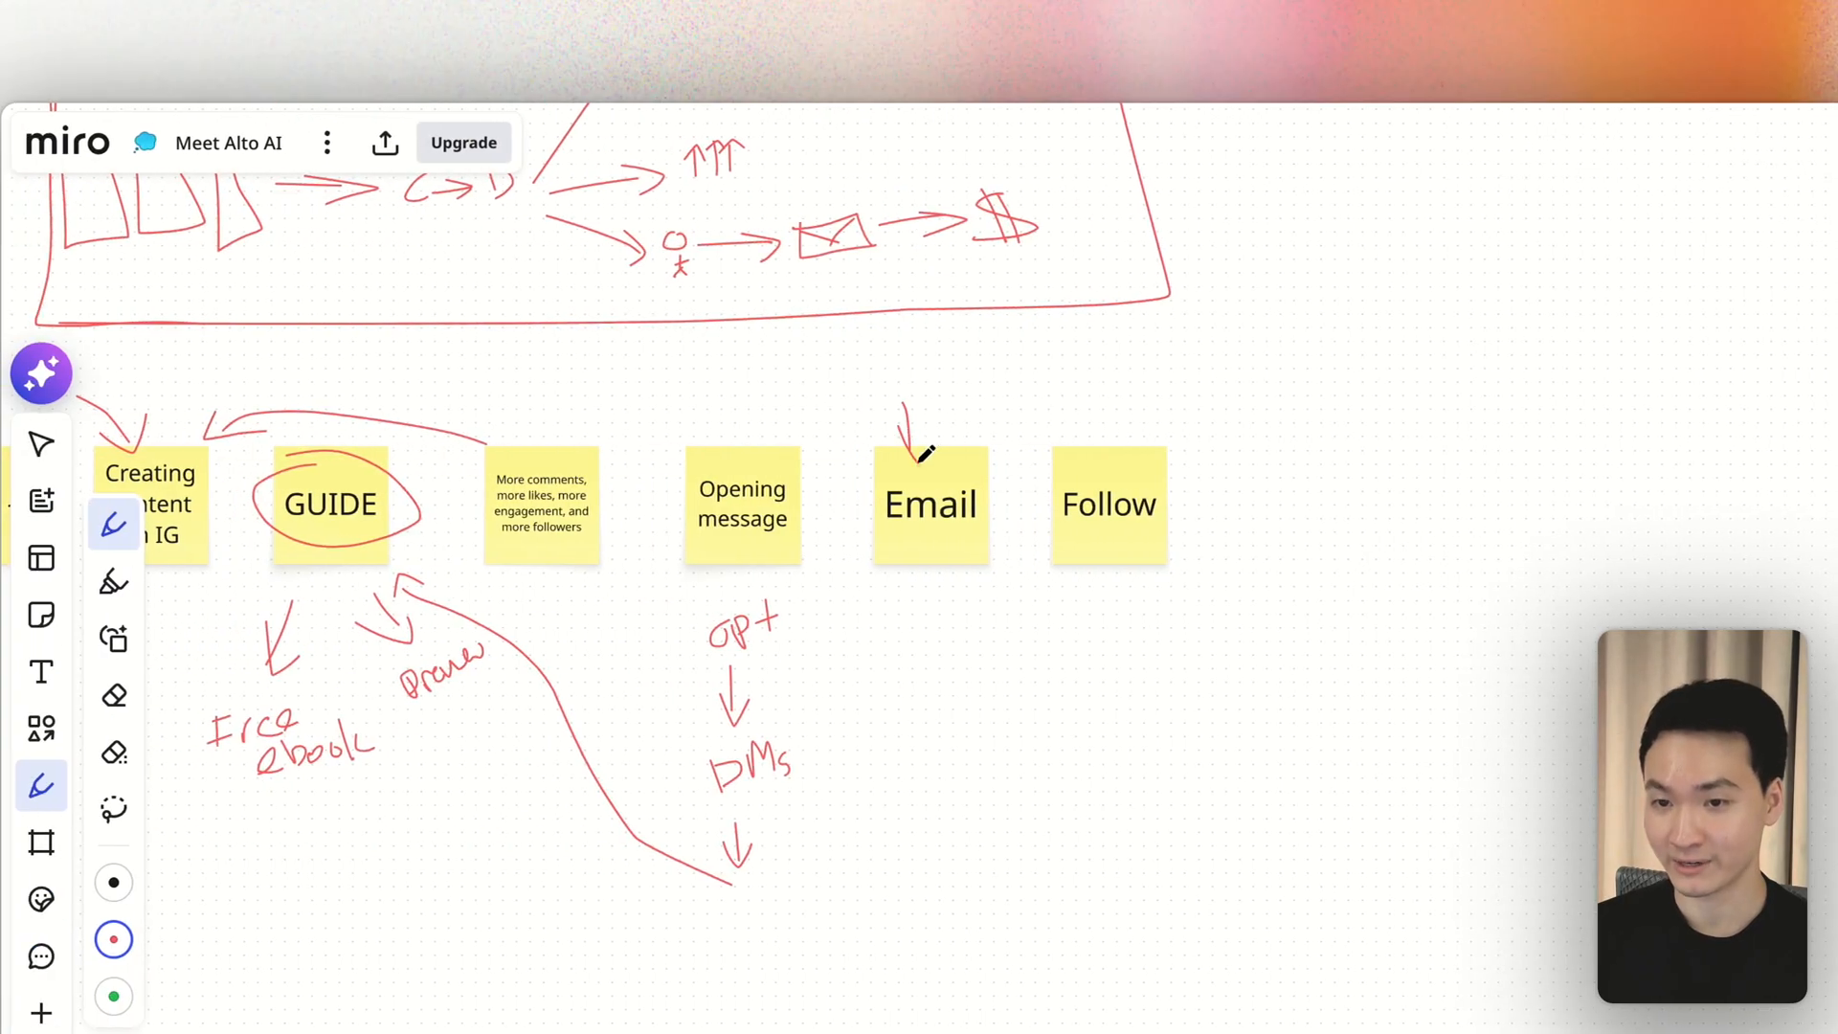
left_click_drag(1095, 396, 1106, 460)
left_click_drag(1091, 432, 1114, 449)
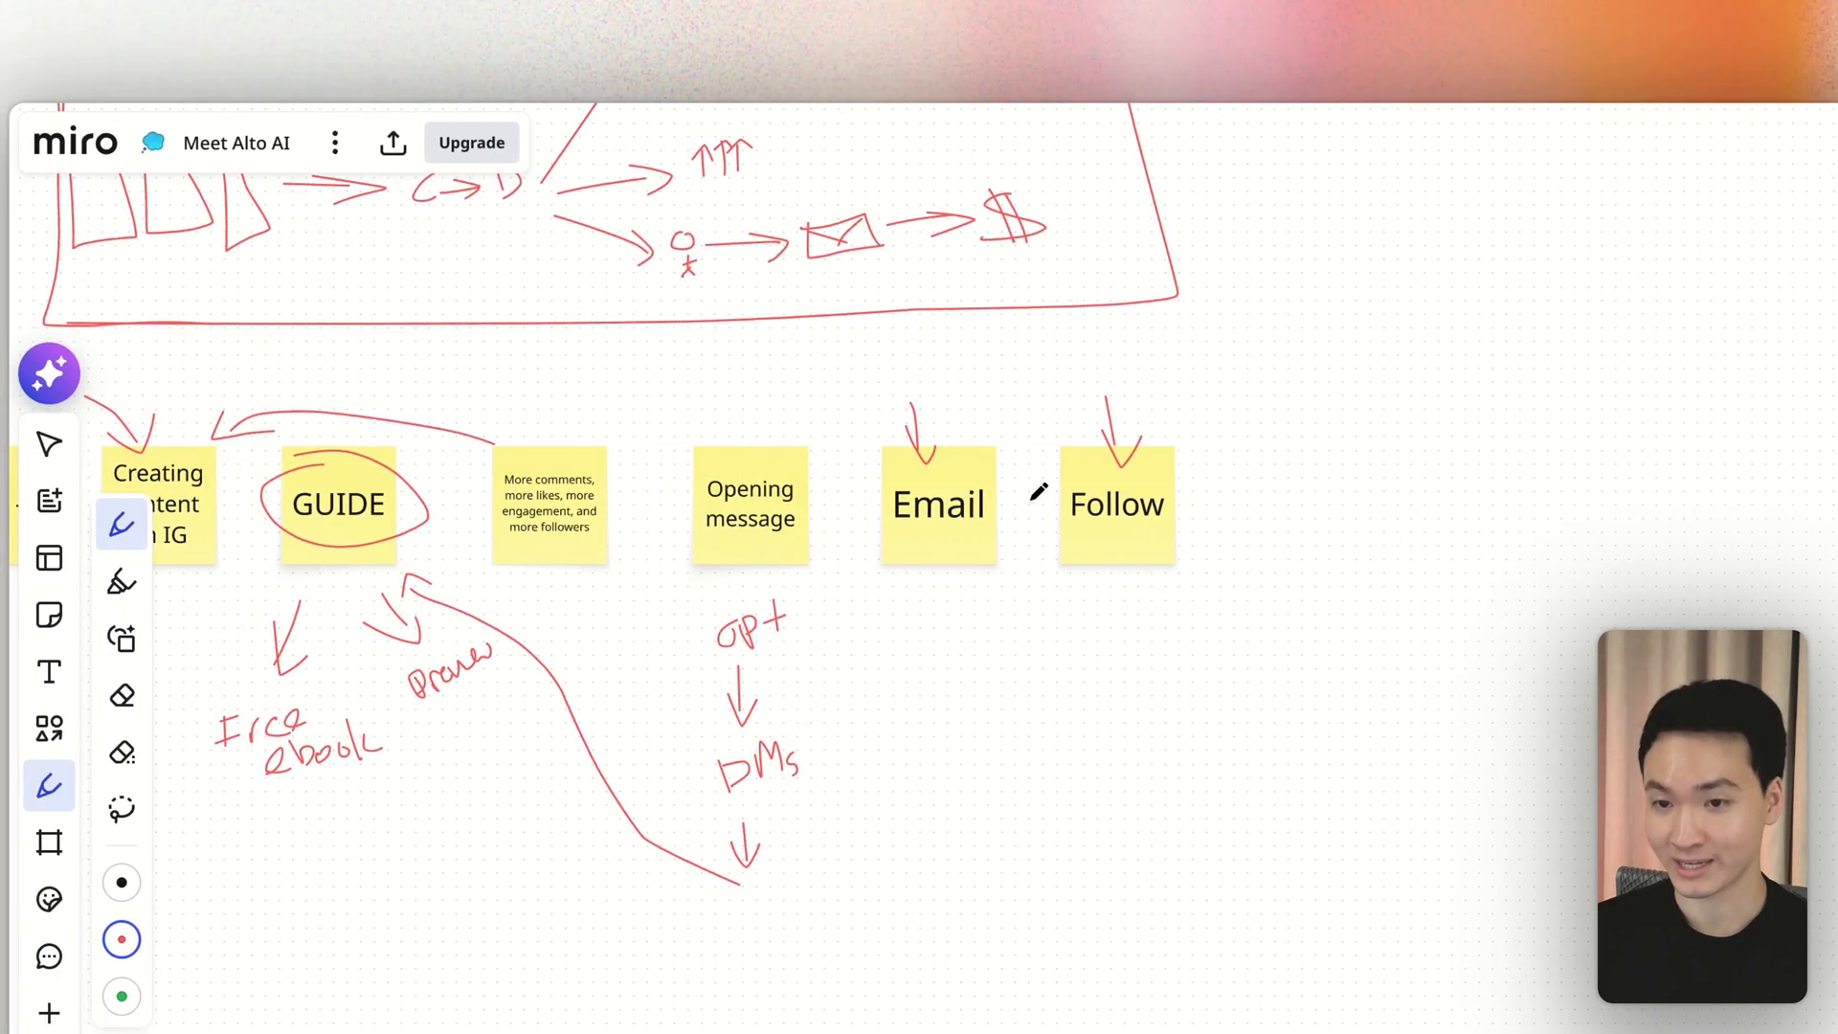
Step: Draw a check mark on the Email note and a down arrow from it to the handwritten word "list"
scroll(1031, 498, "up", 1)
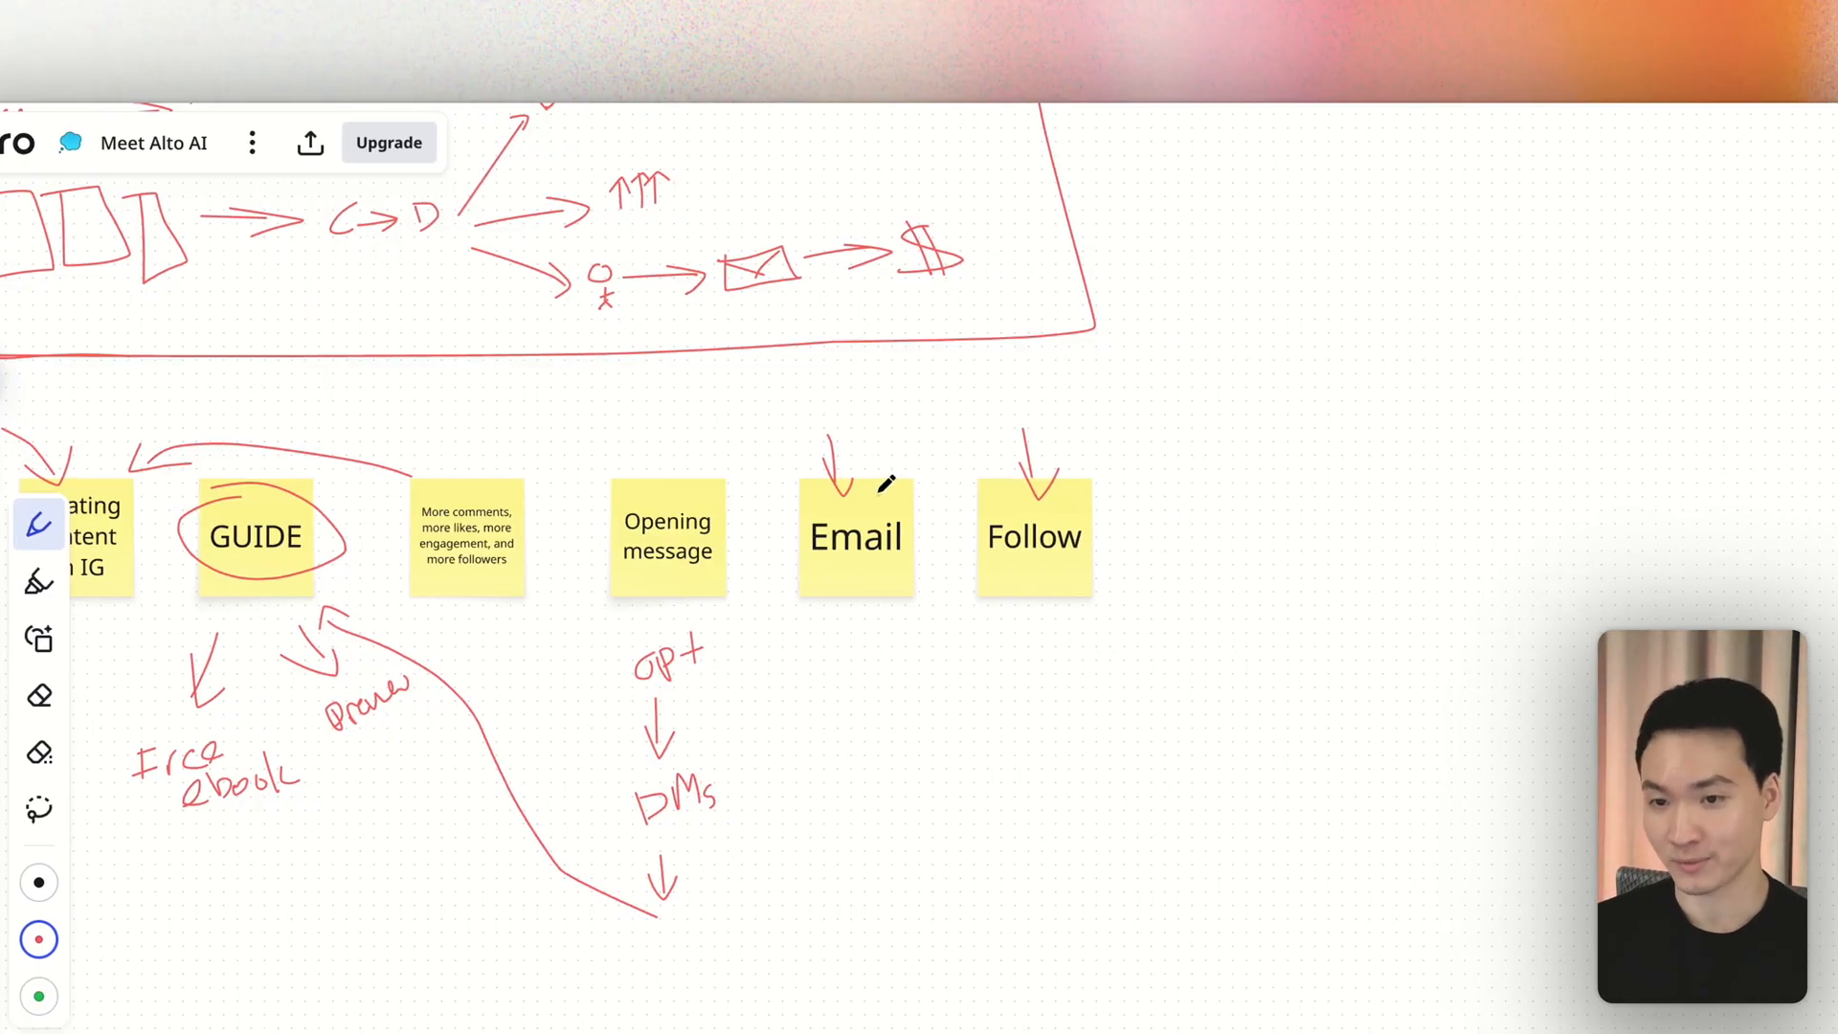
key("ctrl+z")
left_click_drag(869, 498, 905, 466)
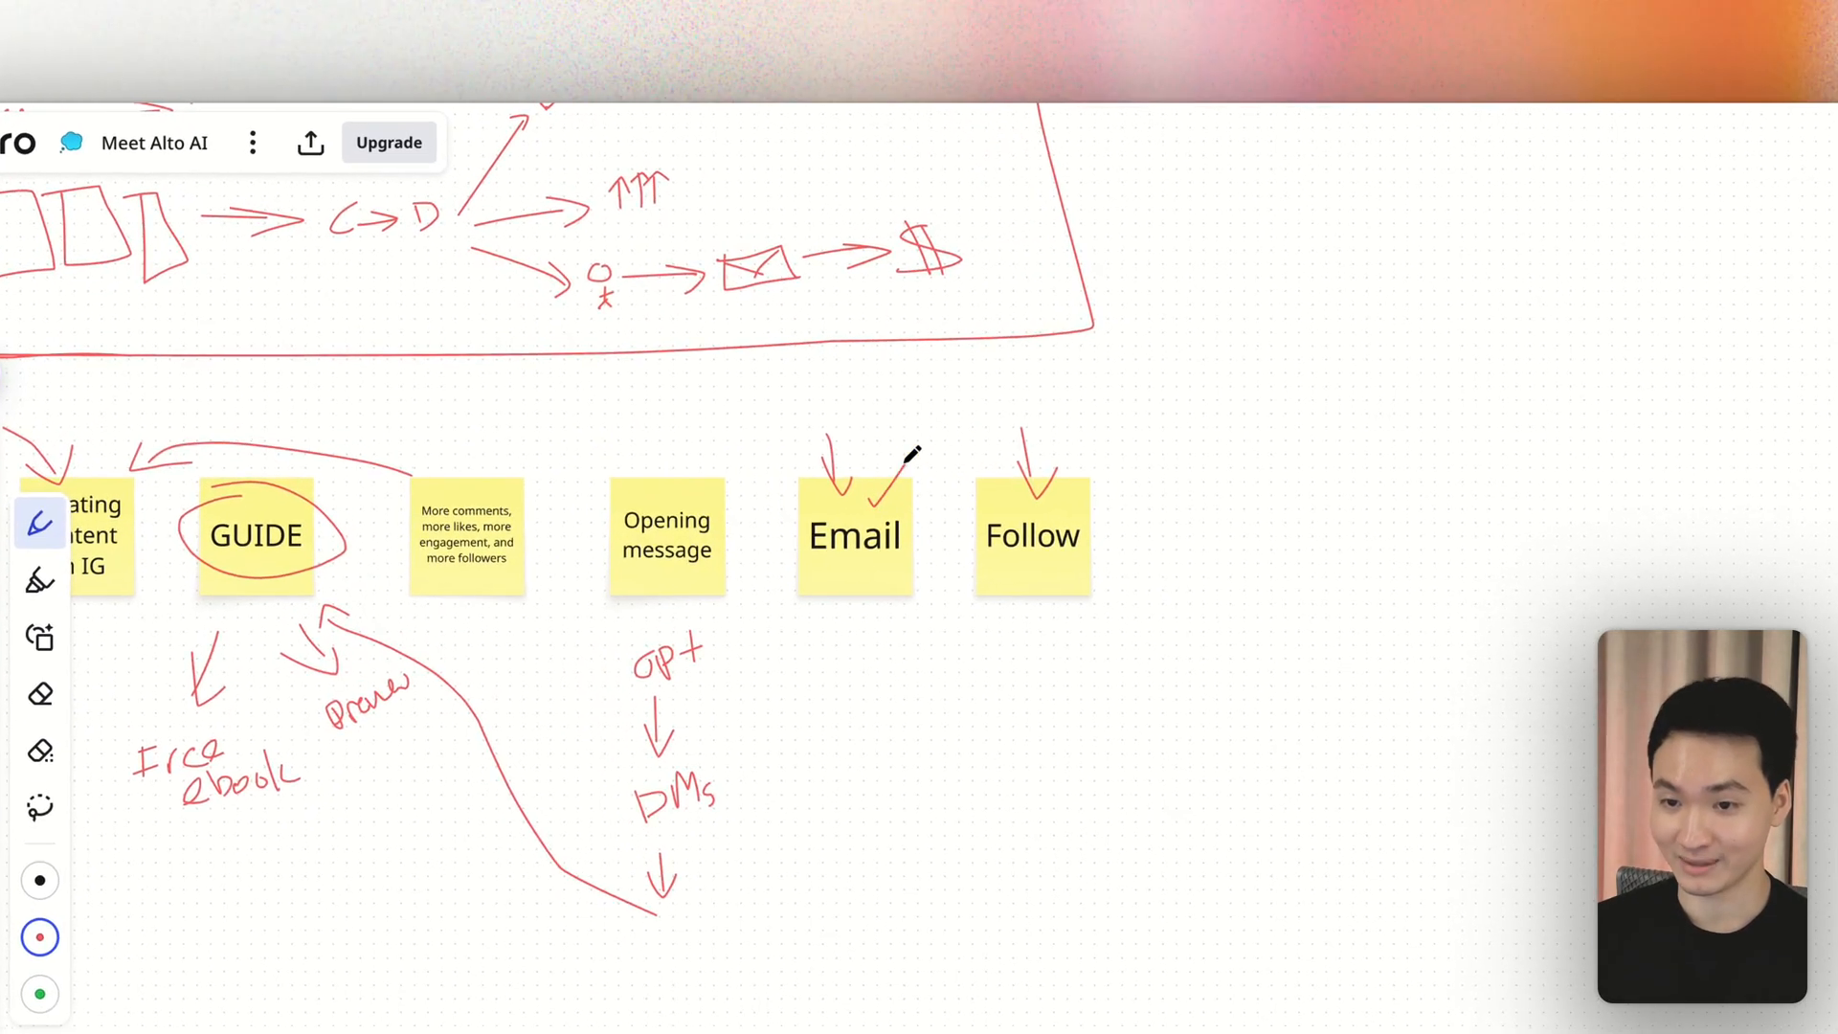
mouse_move(857, 601)
left_mouse_down()
mouse_move(842, 711)
mouse_move(861, 698)
left_mouse_up()
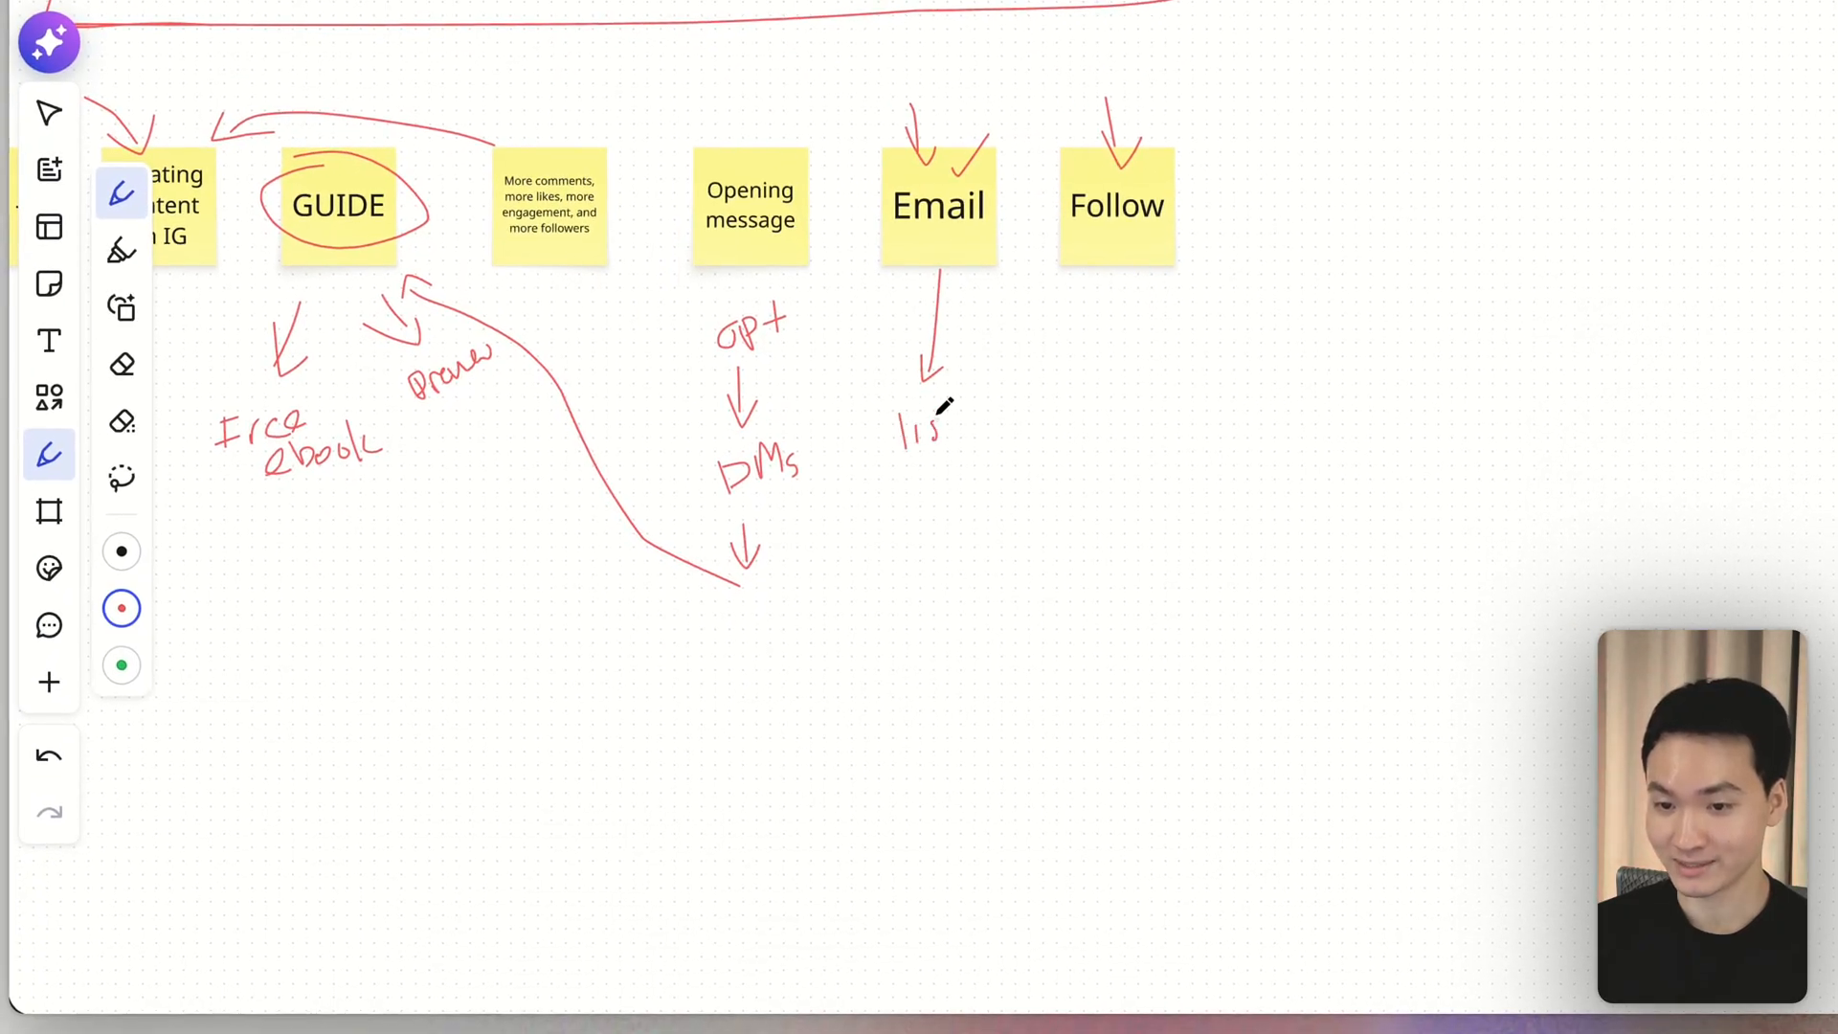
left_click_drag(936, 405, 944, 435)
left_click_drag(934, 425, 949, 418)
Step: Draw a down arrow below the Follow note and handwrite "content" under it
left_click_drag(1123, 276, 1114, 358)
left_click_drag(1106, 336, 1146, 341)
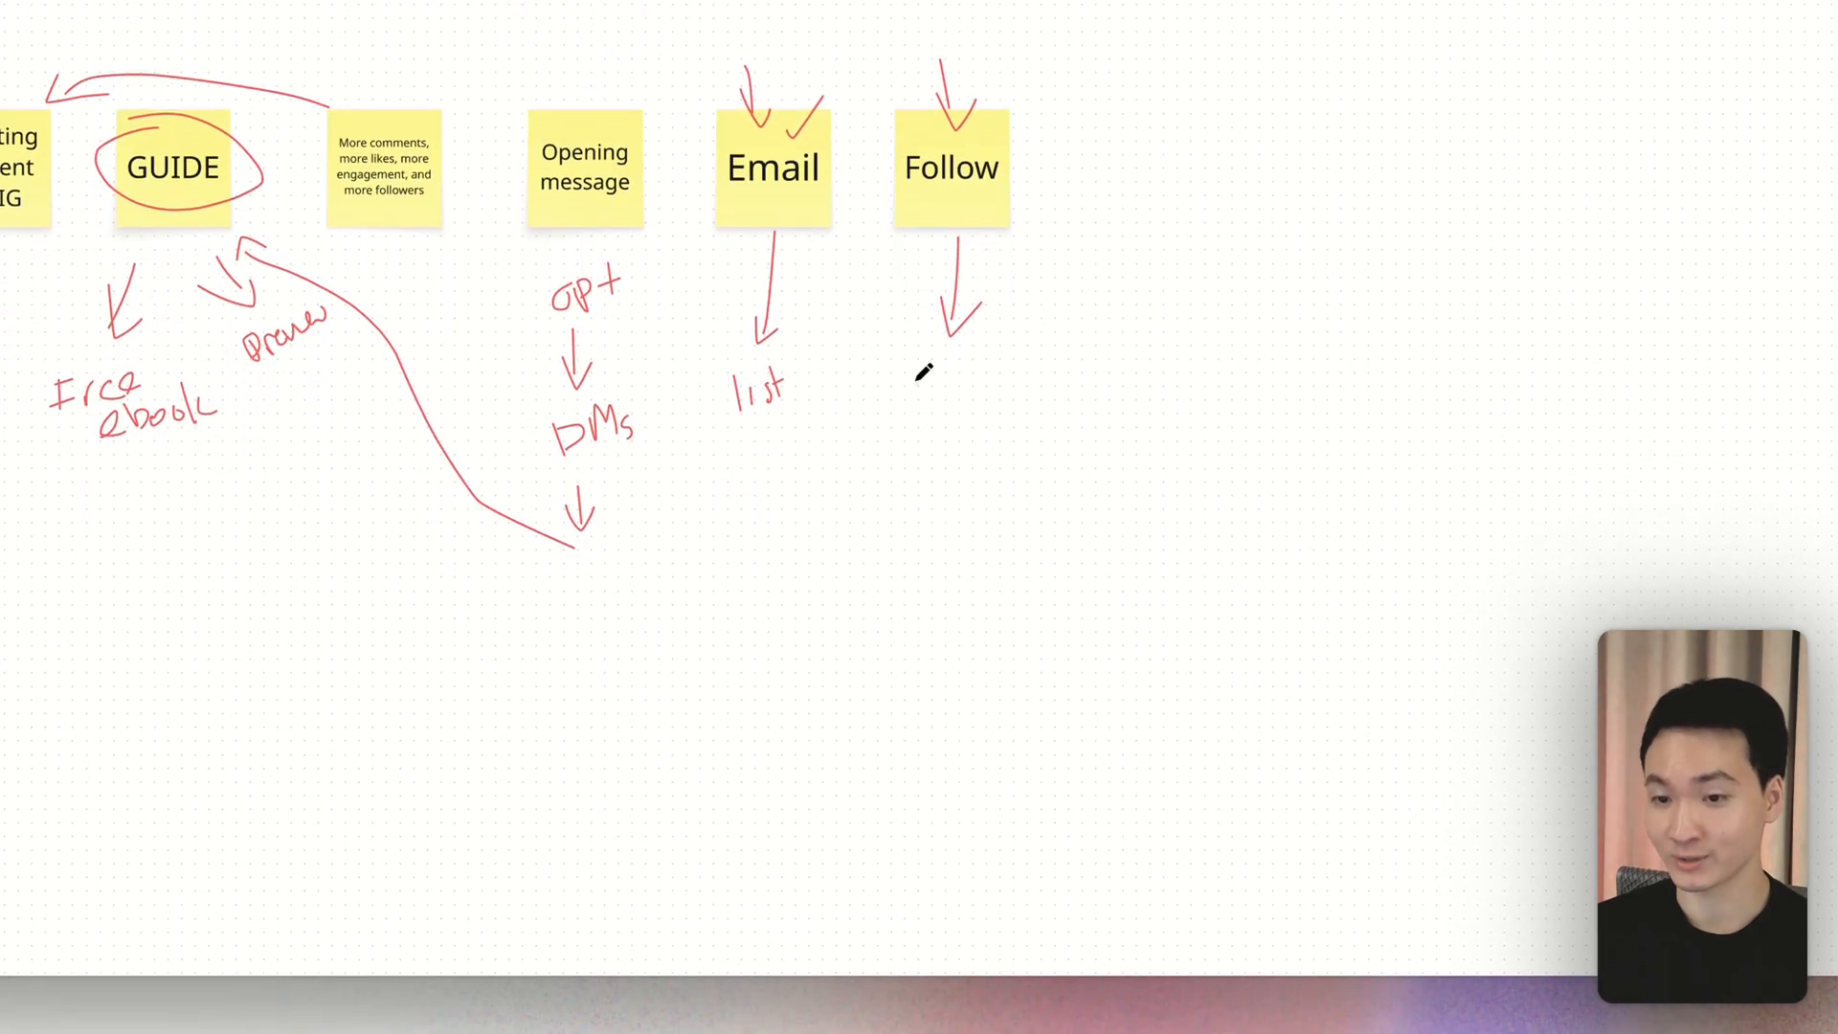
left_click_drag(921, 376, 931, 396)
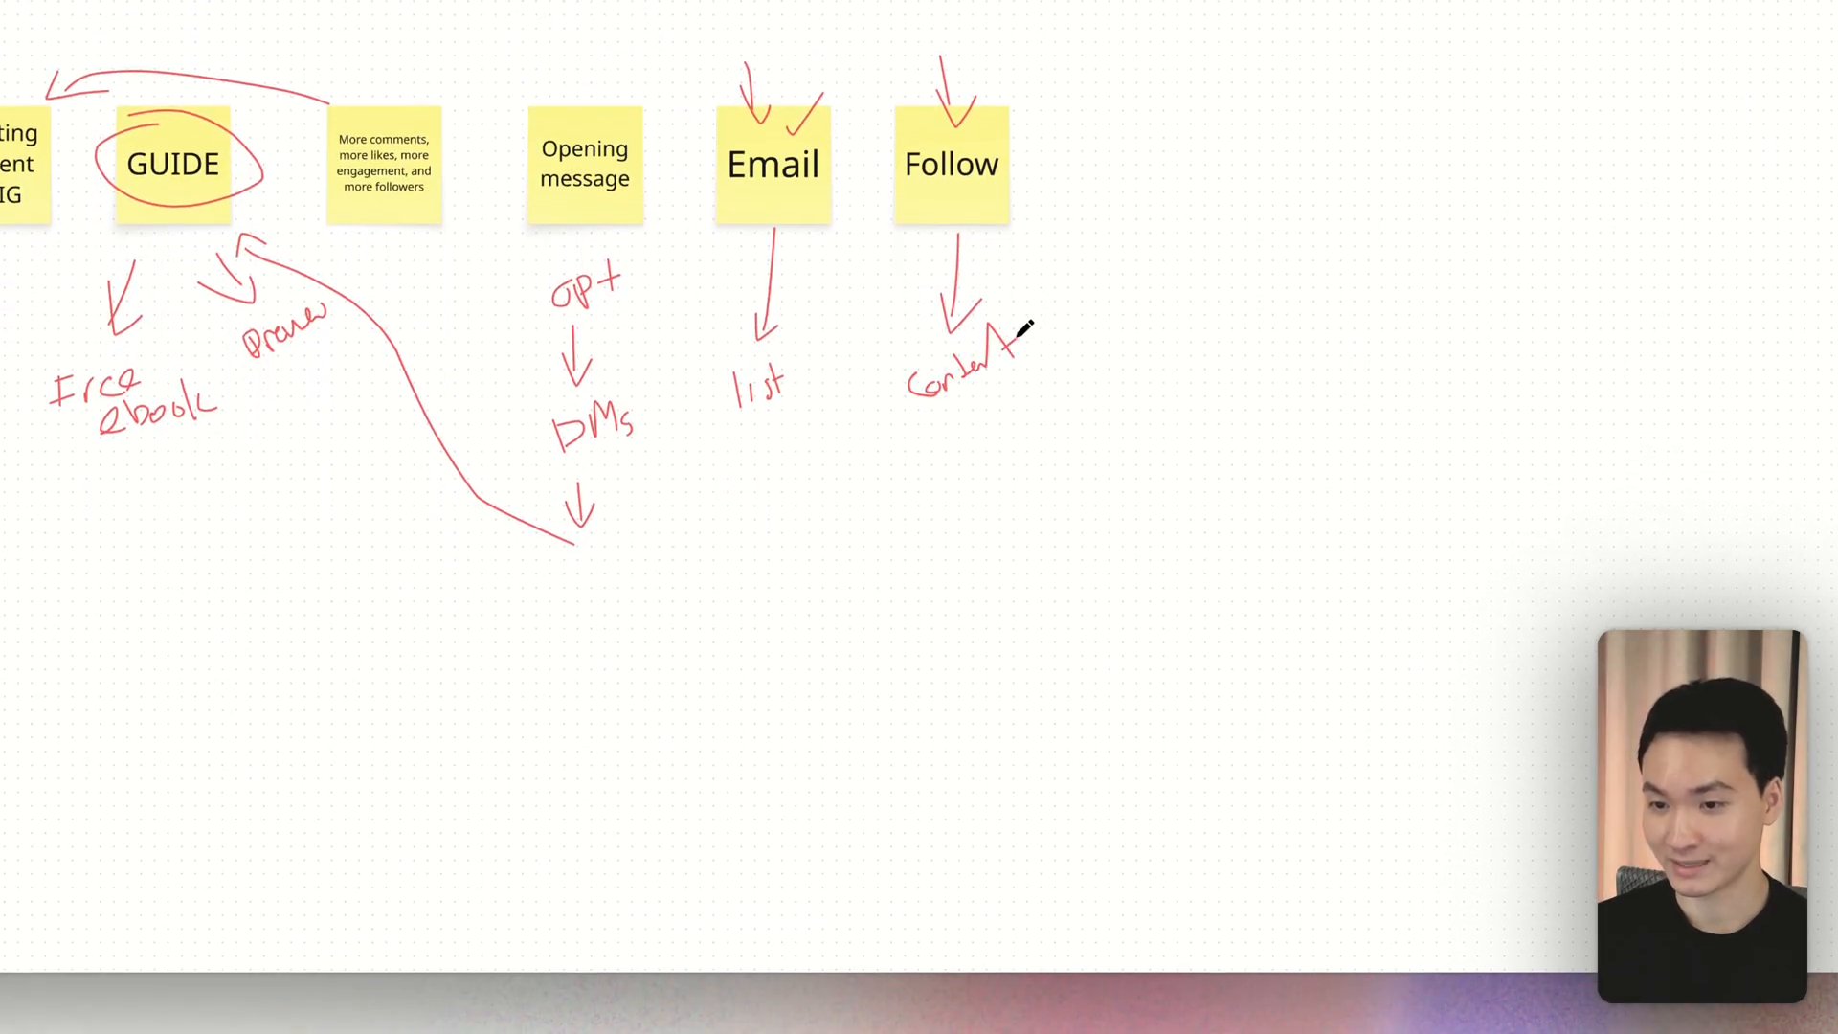
Step: Add a sticky note reading "Link w/ a button to your resource or product" after the Follow note and circle it in red
key("n")
left_click(1150, 179)
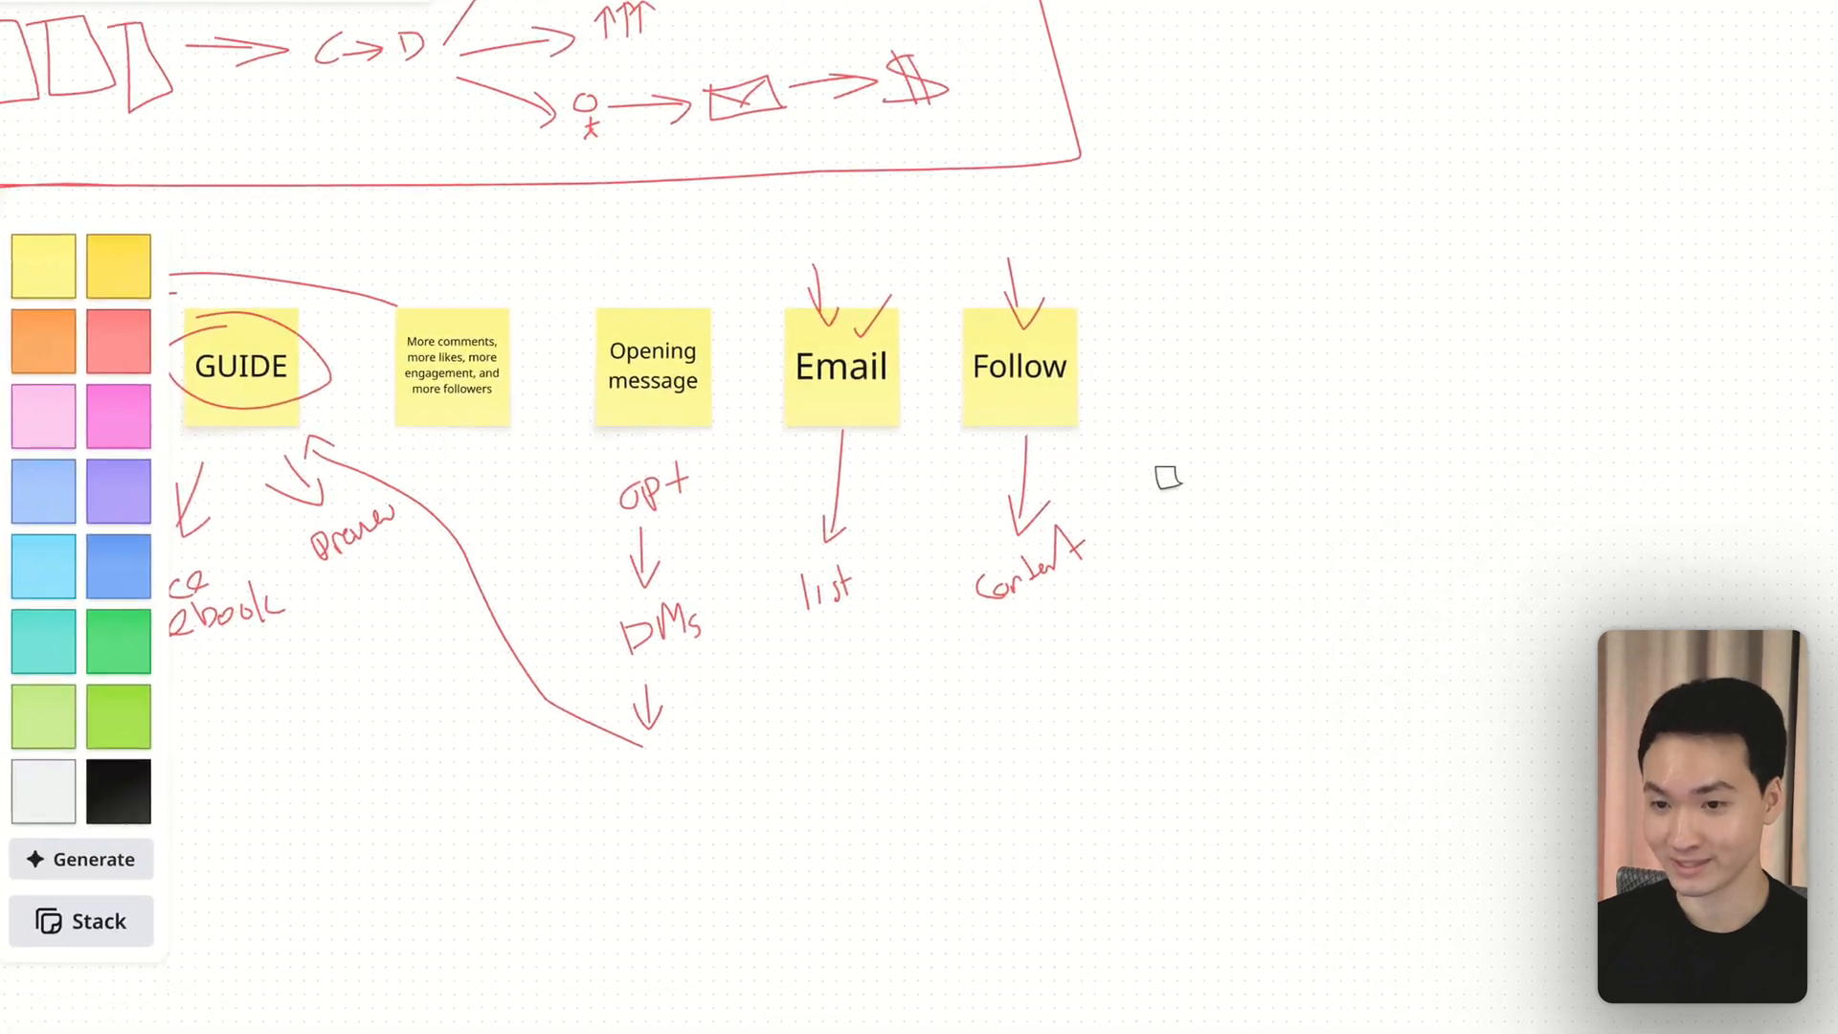
mouse_move(1061, 424)
type("Li")
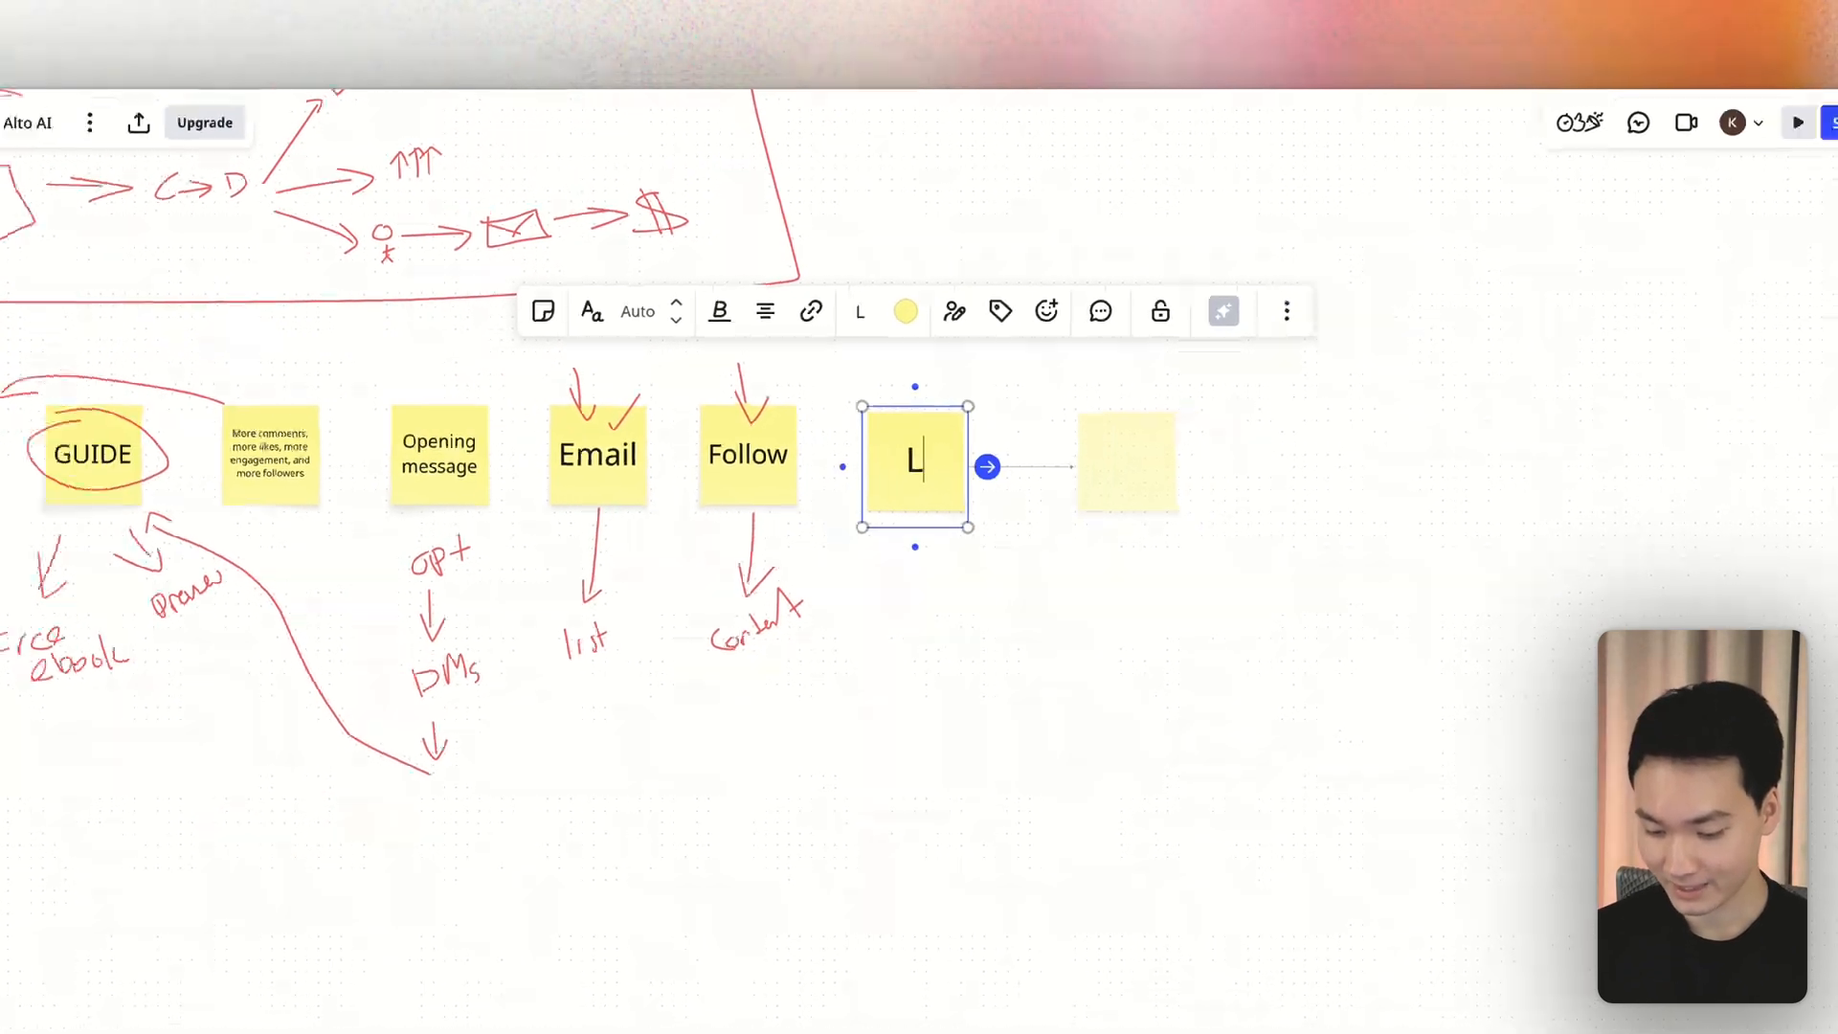
type("nk w/ a button to your resource or product")
key("Escape")
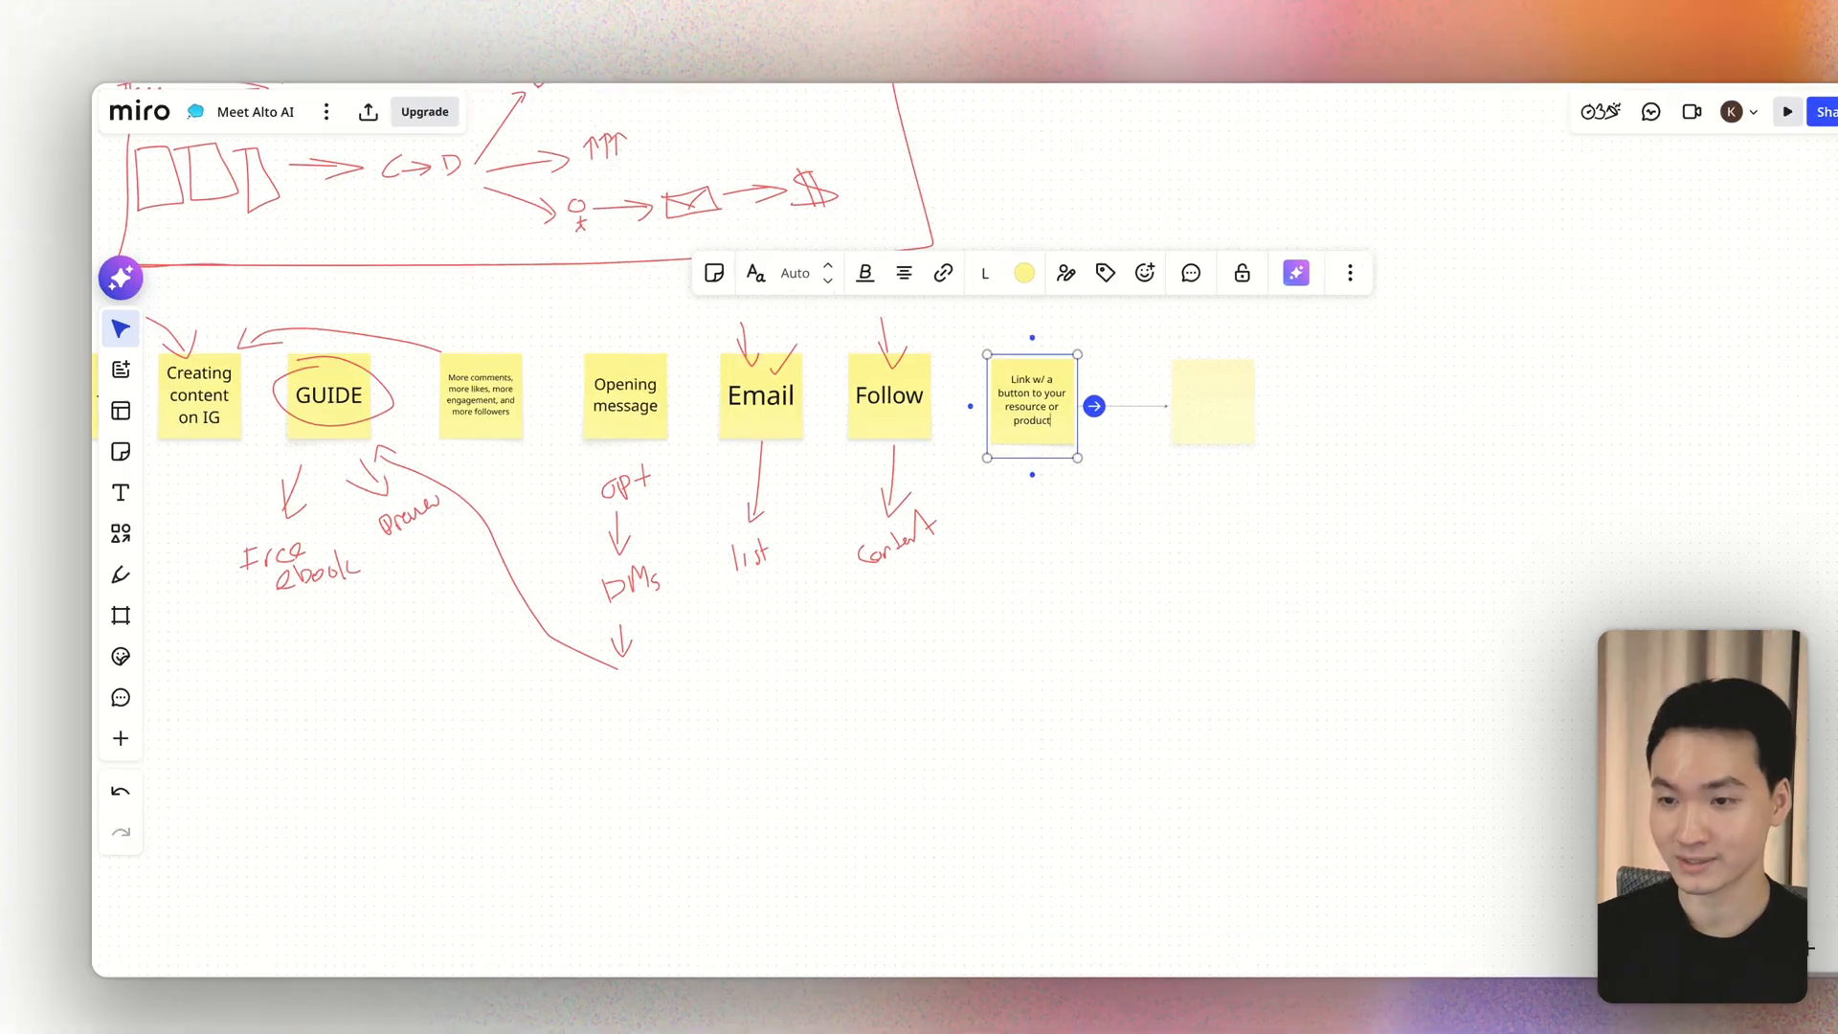
left_click(131, 655)
left_click_drag(1034, 323, 1120, 343)
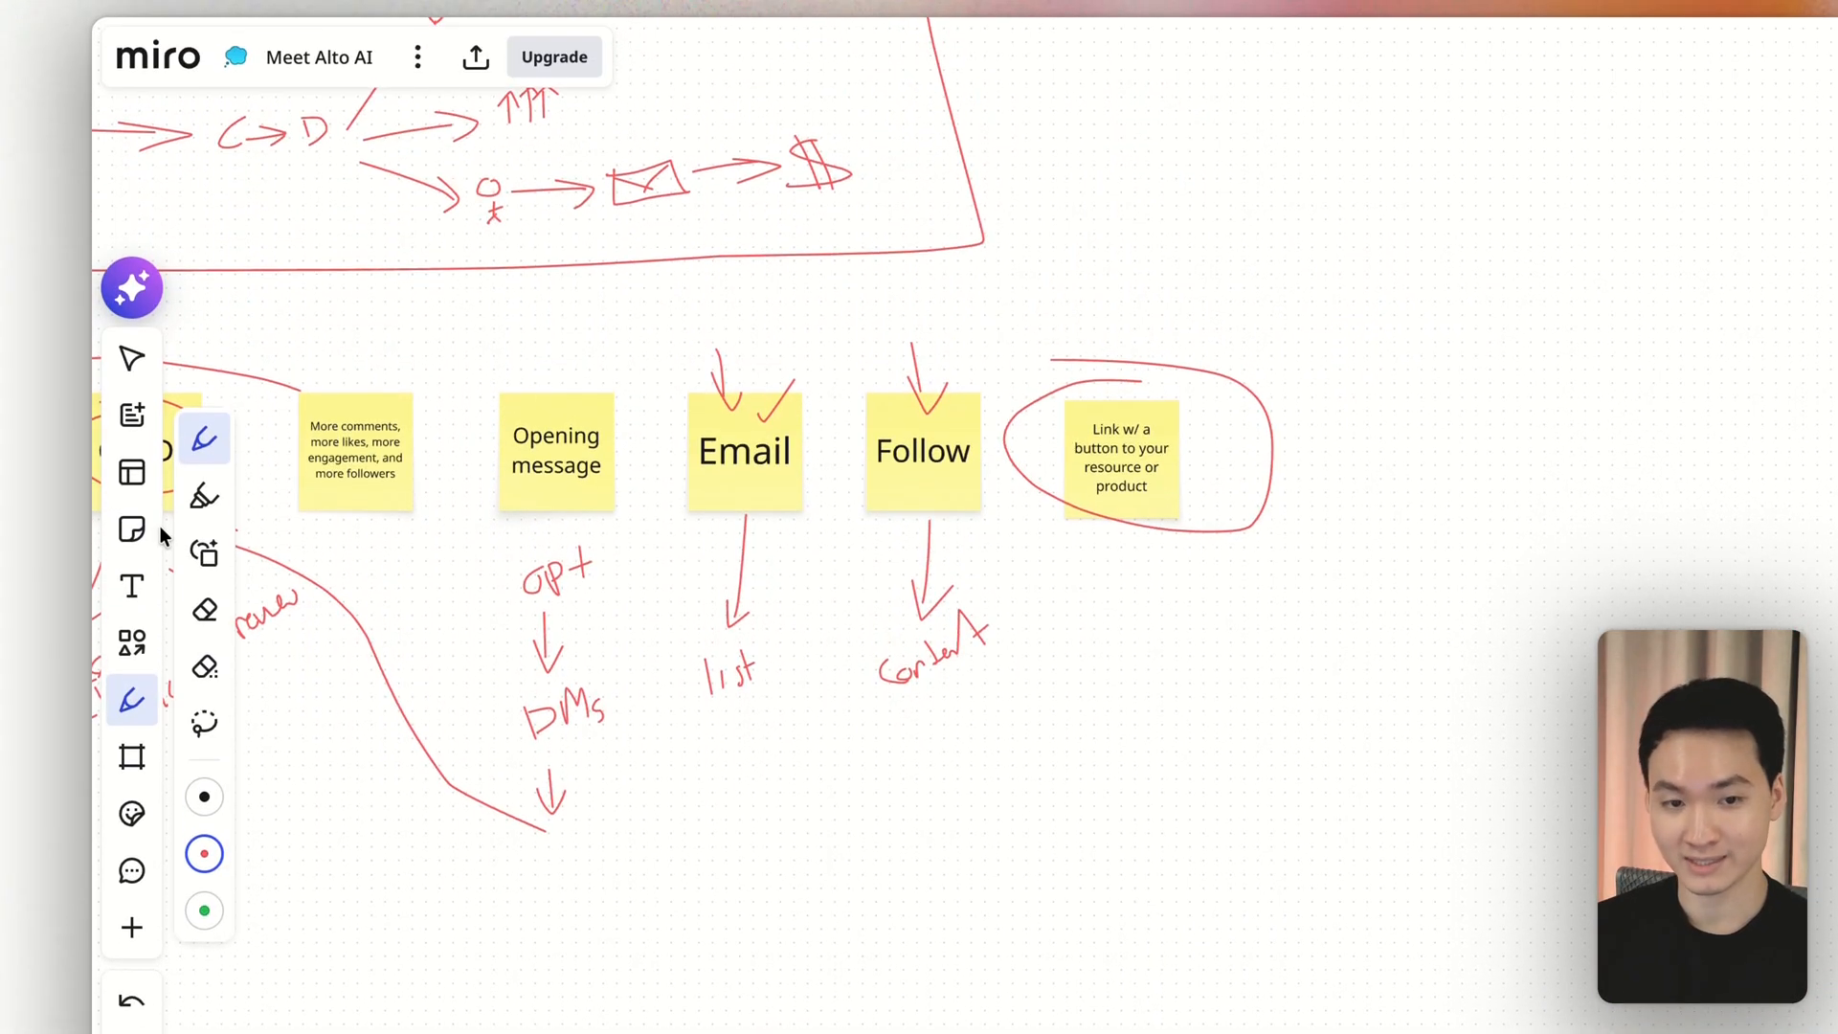
Step: Add a sticky note reading "Course / book in call" after the circled link note
left_click(131, 532)
left_click(1392, 442)
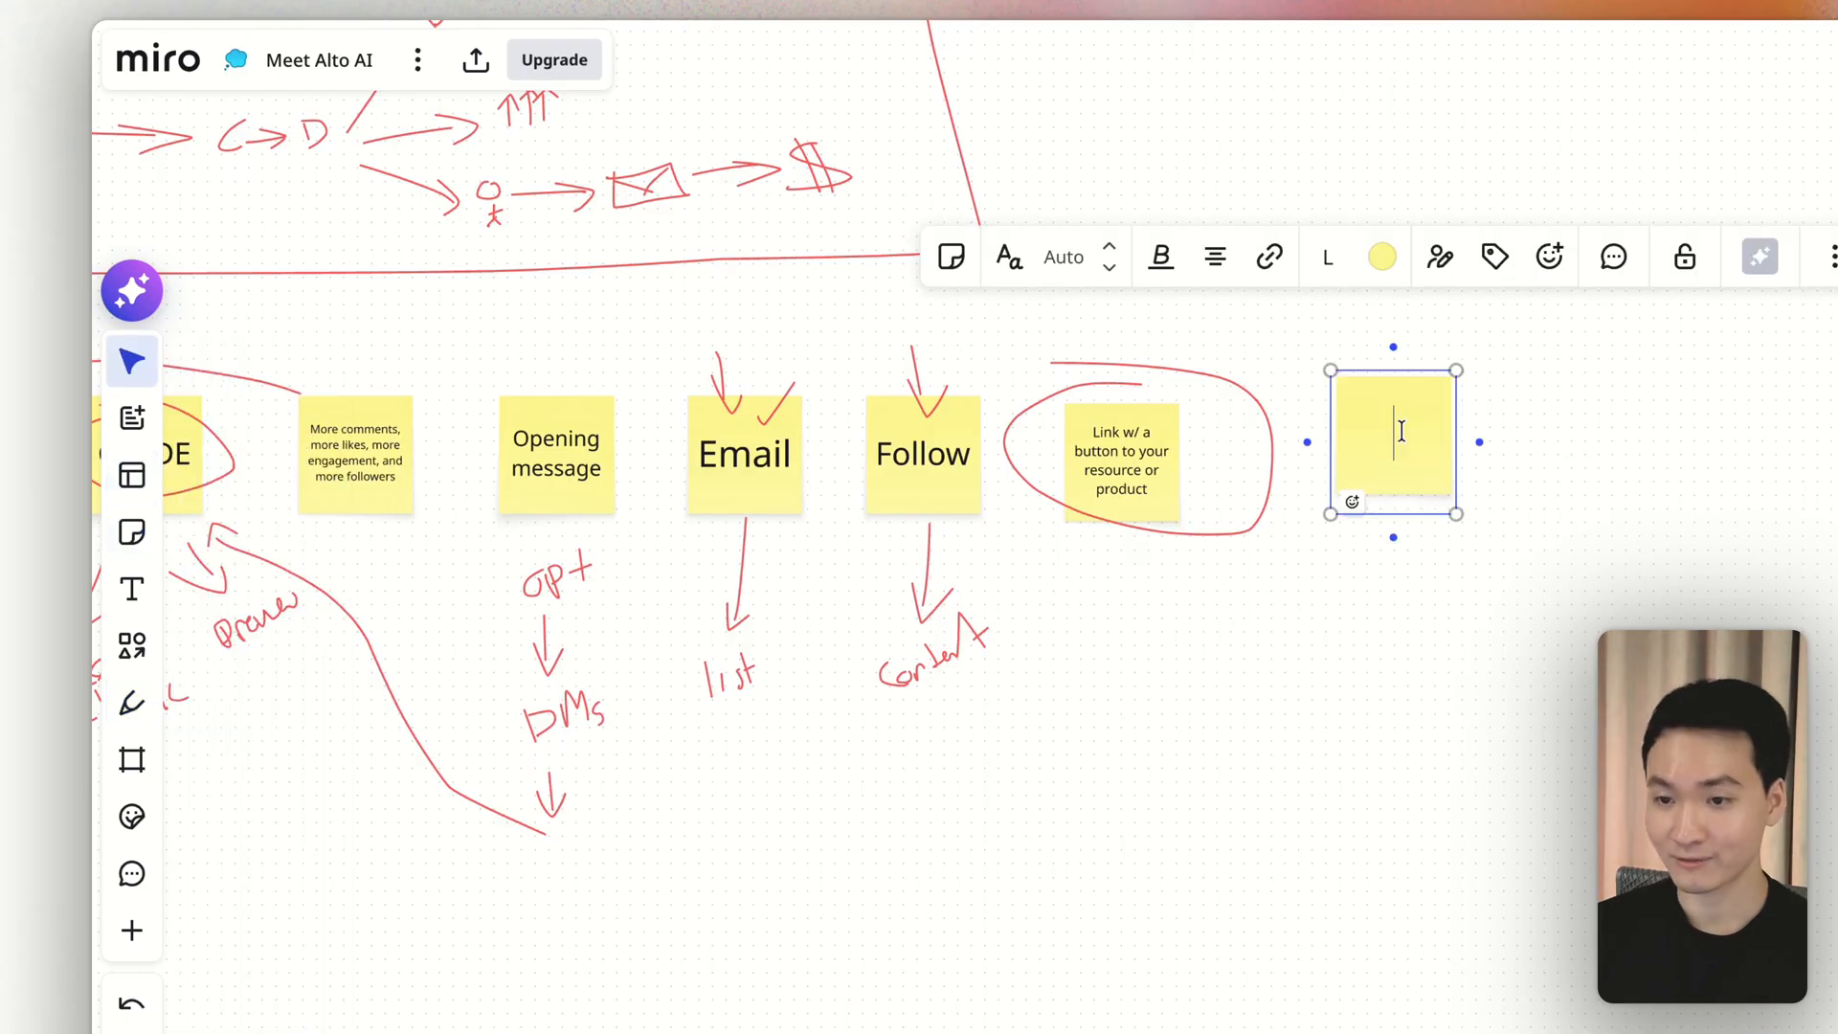
left_click_drag(1407, 395, 1412, 422)
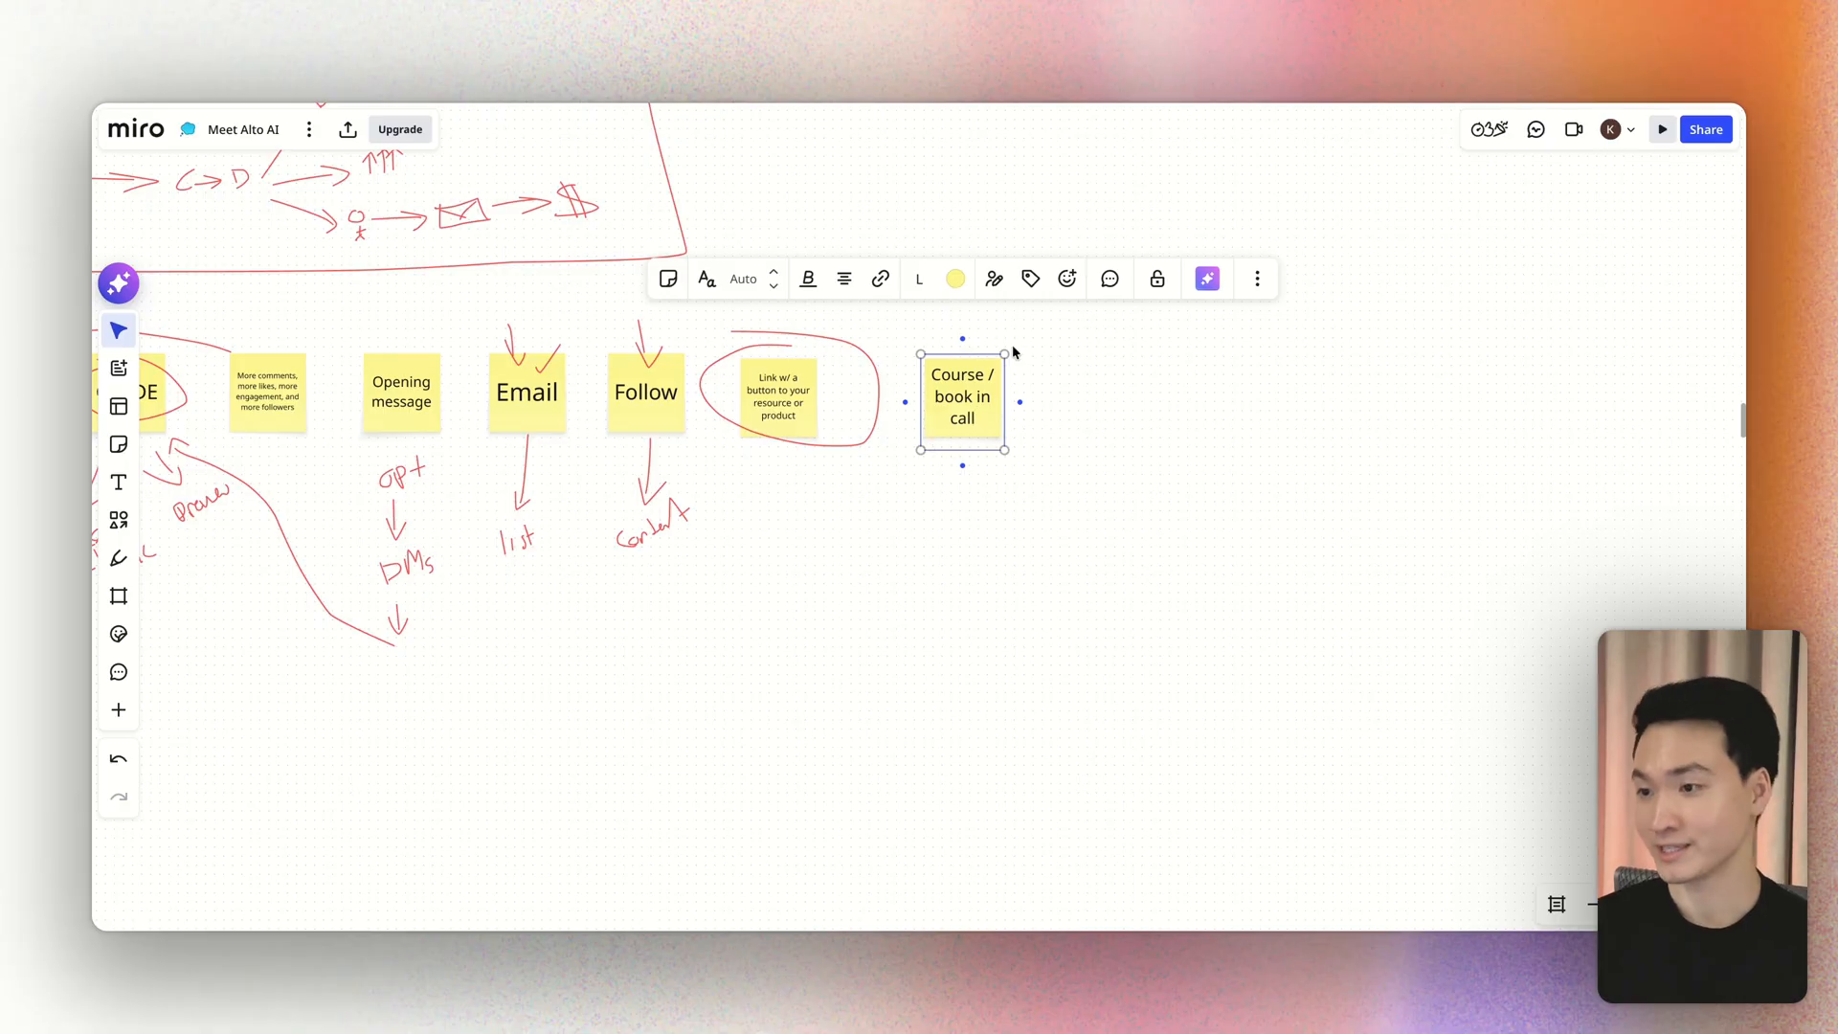
left_click(1022, 401)
Step: Draw a long curved arrow from below the "Creating content on IG" note to the "Course / book in call" note and sketch beside that note
left_click(119, 558)
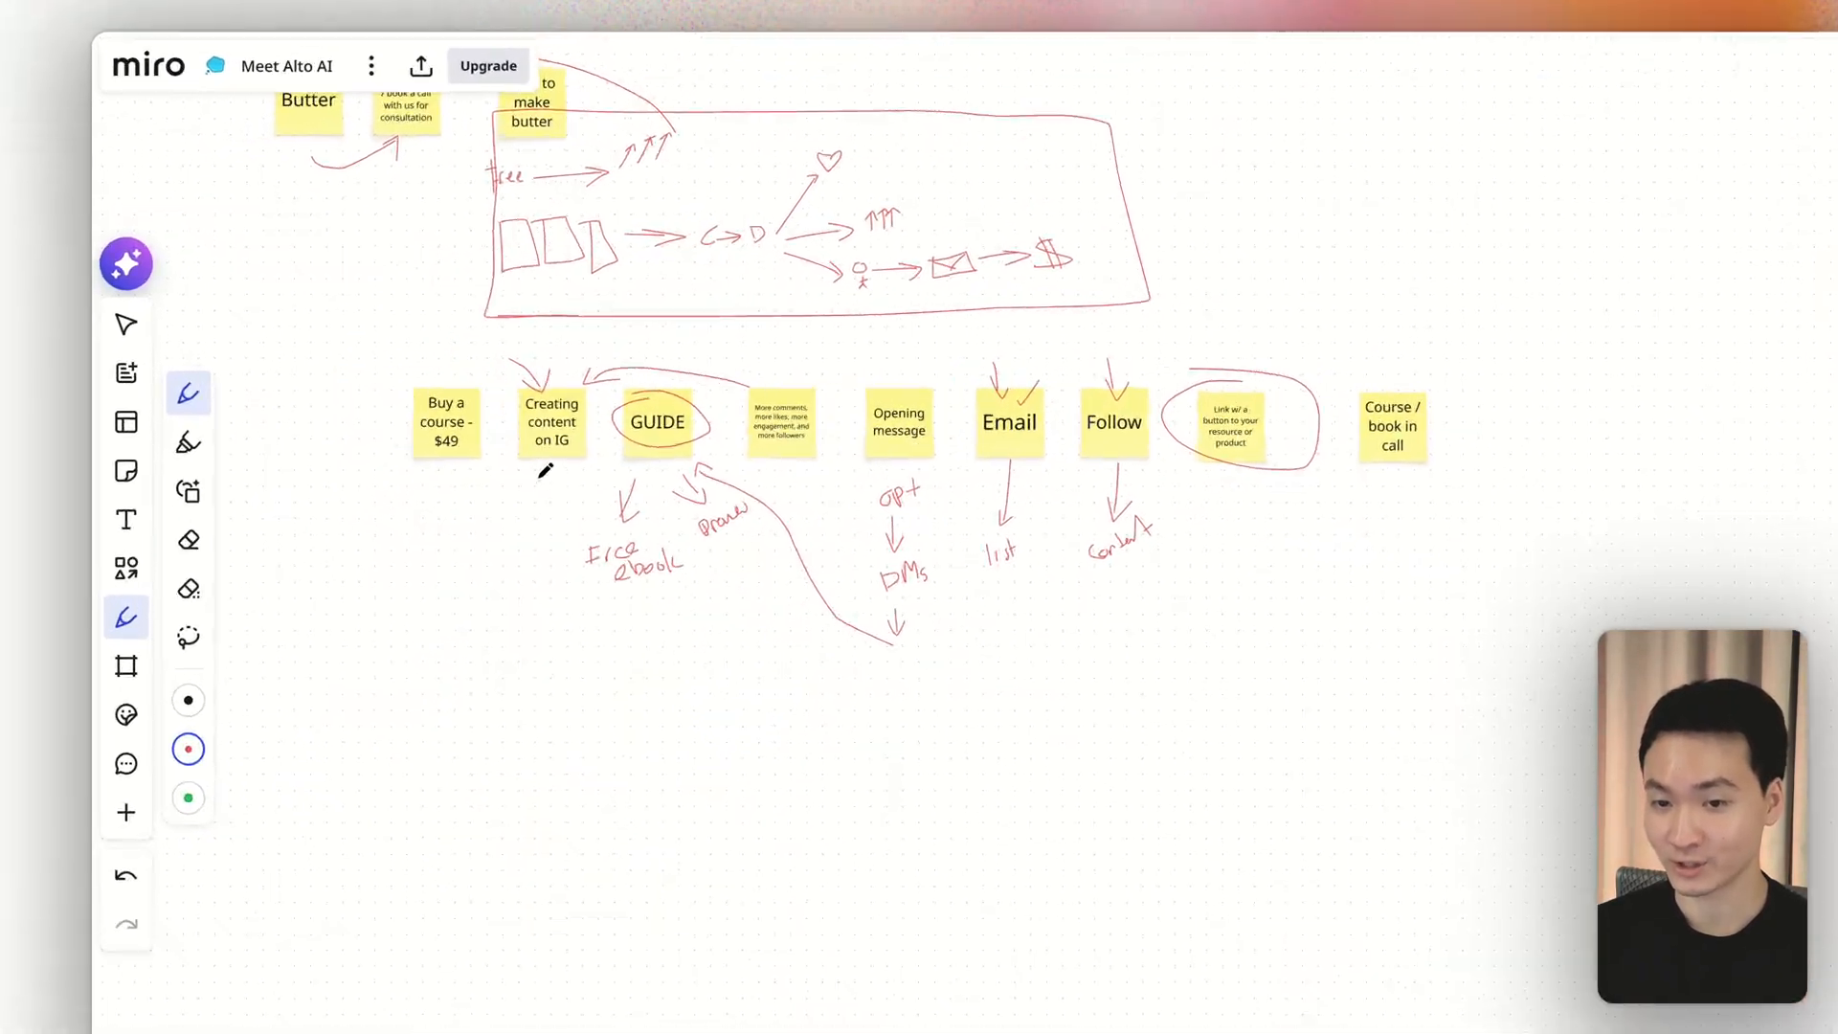
mouse_move(545, 470)
left_mouse_down()
mouse_move(548, 566)
mouse_move(1365, 517)
mouse_move(1389, 484)
mouse_move(1430, 508)
left_mouse_up()
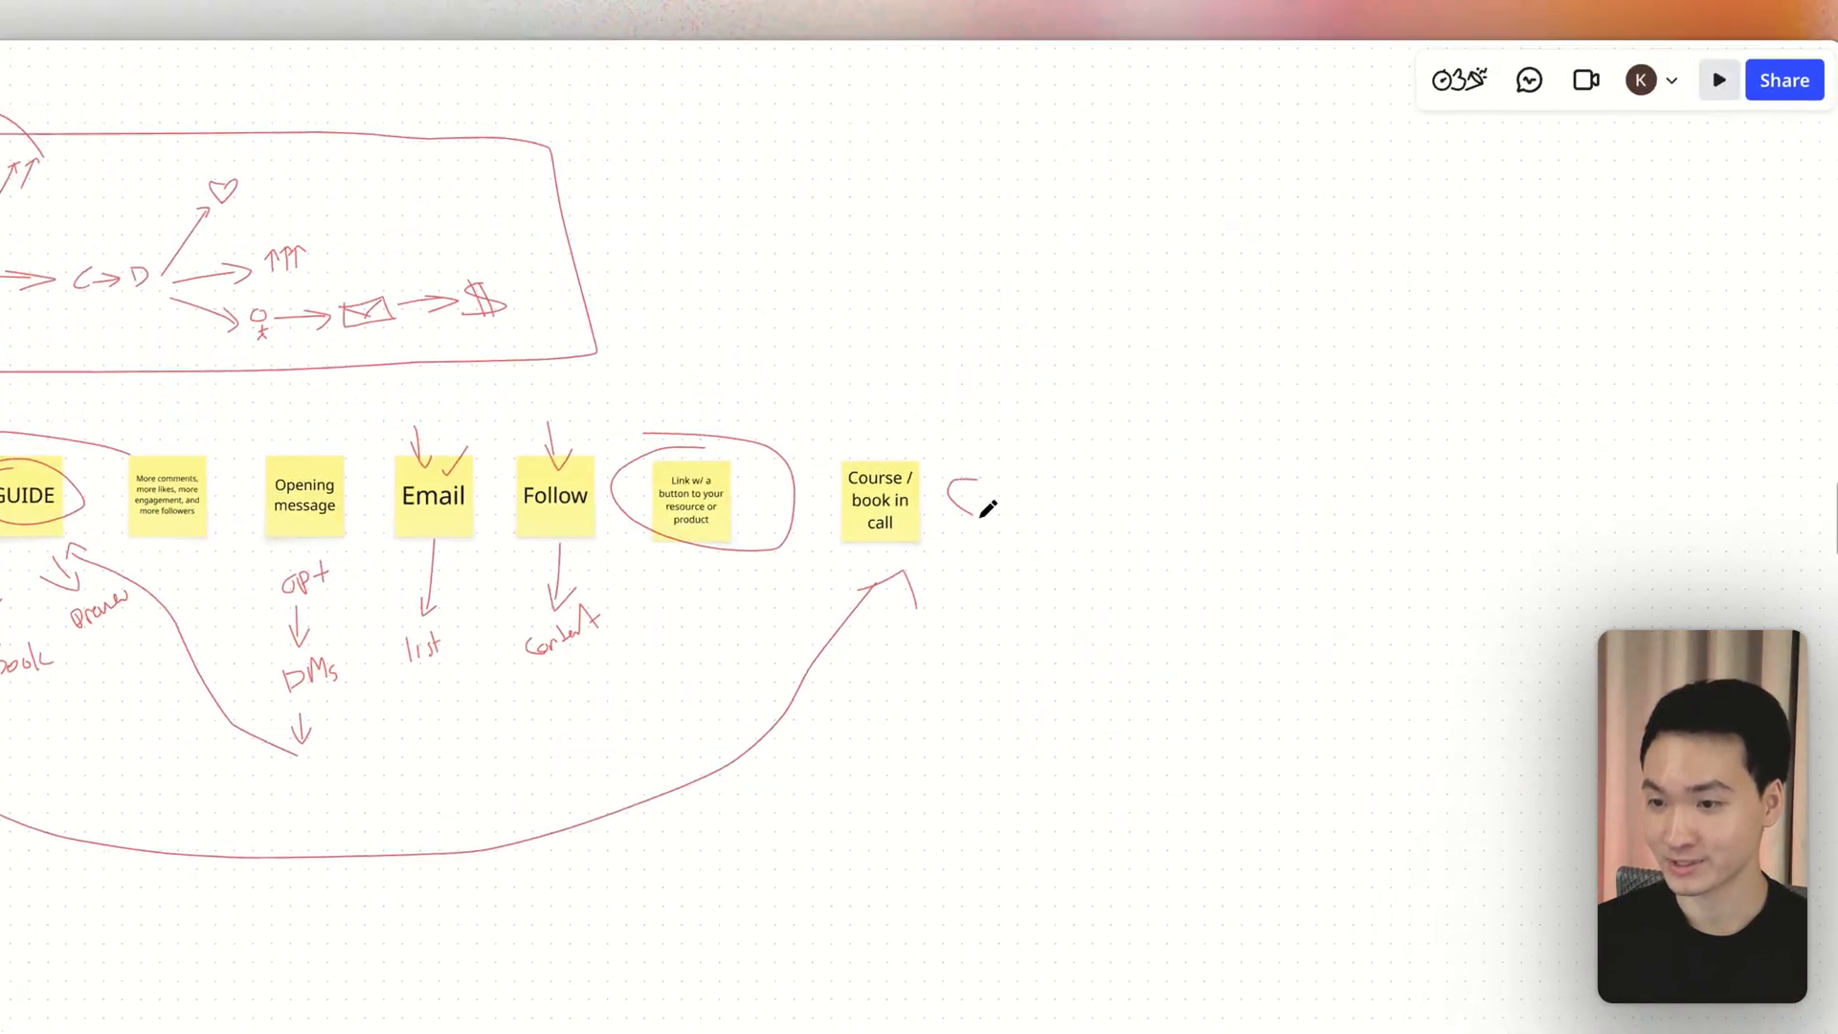
left_click_drag(1044, 214, 1004, 300)
left_click_drag(1013, 222, 1033, 280)
mouse_move(464, 258)
left_mouse_down()
mouse_move(450, 412)
mouse_move(1283, 521)
mouse_move(1813, 199)
left_mouse_up()
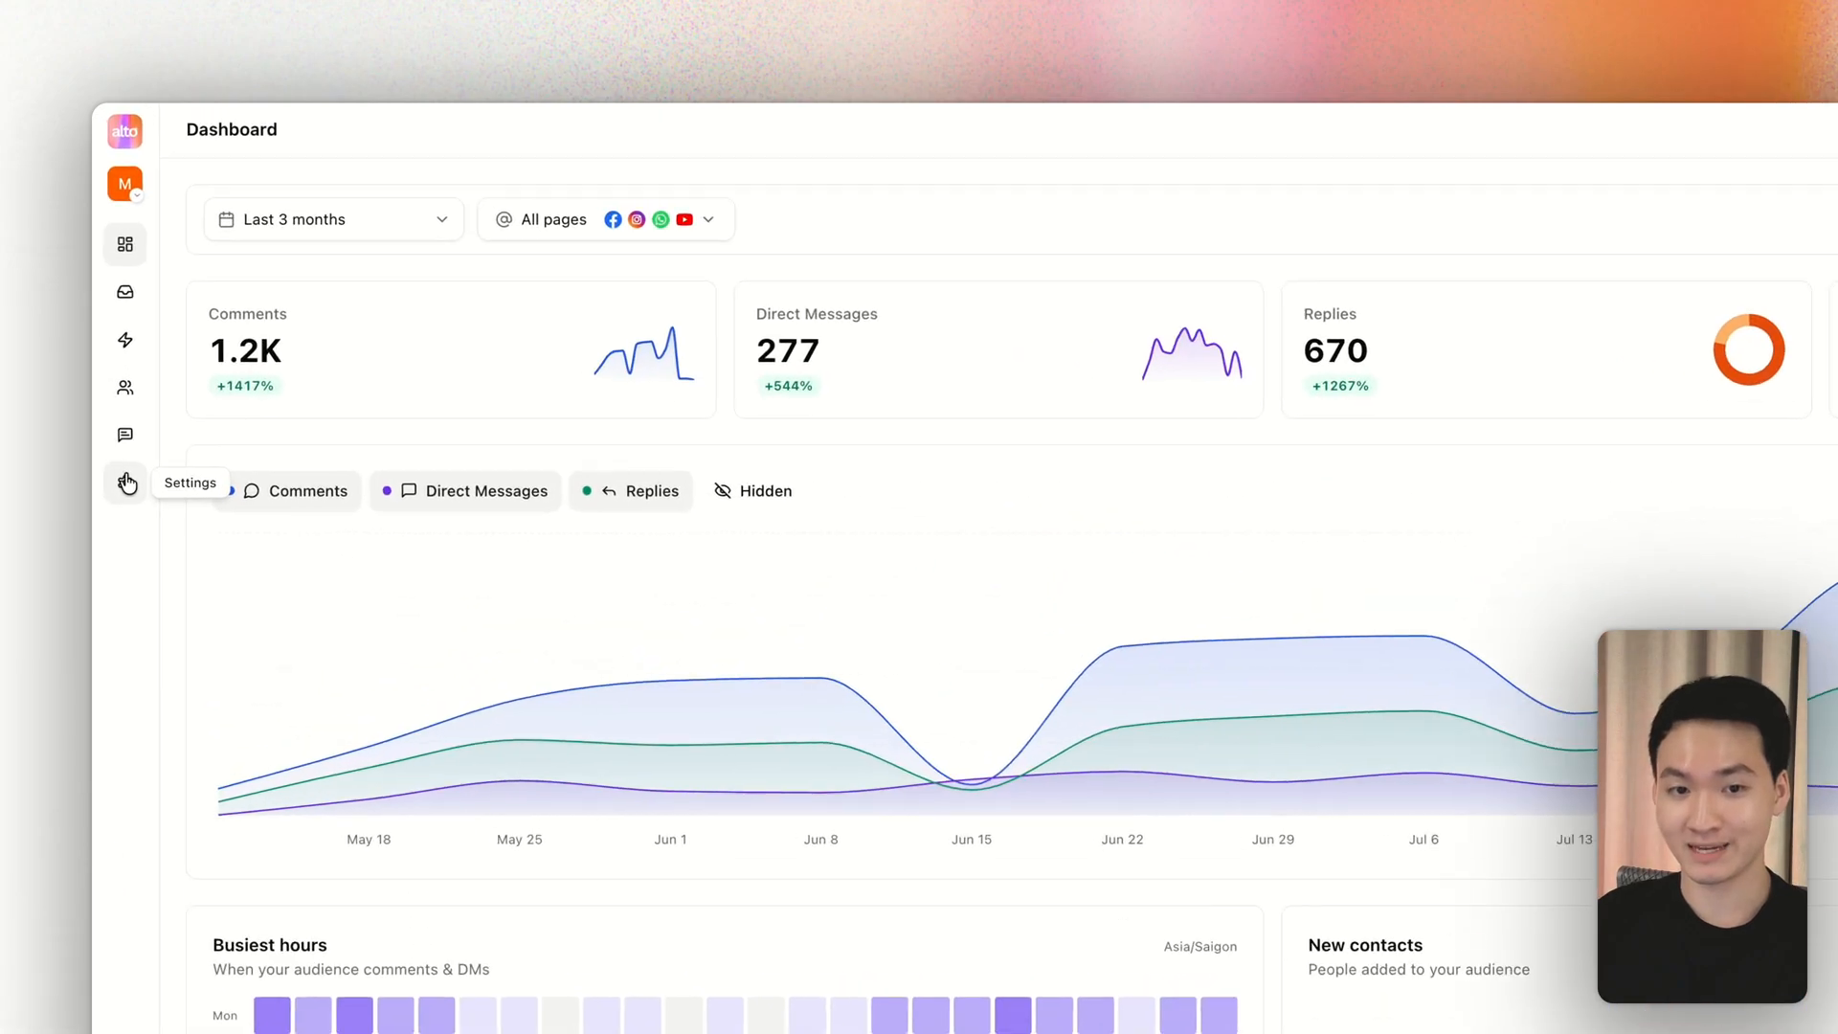
Step: Switch to Alto and examine the direct Instagram connection option for adding a page in the settings
left_click(117, 378)
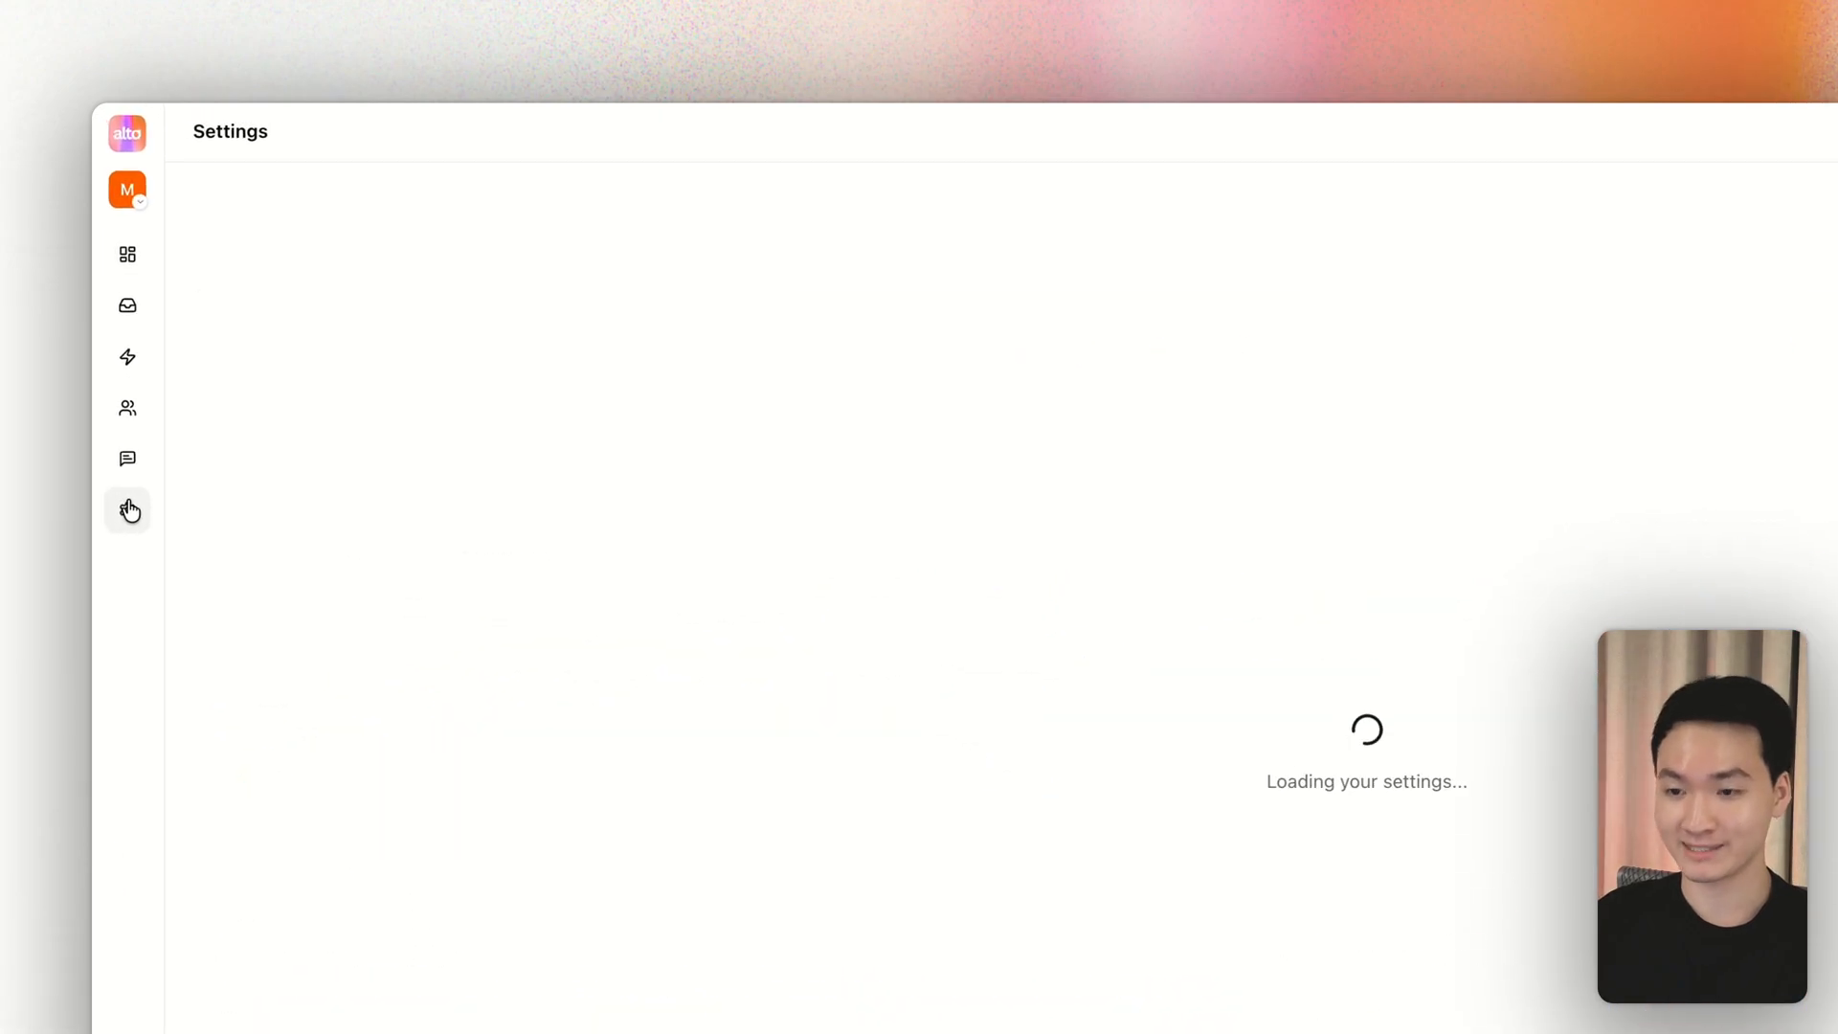
left_click(1734, 309)
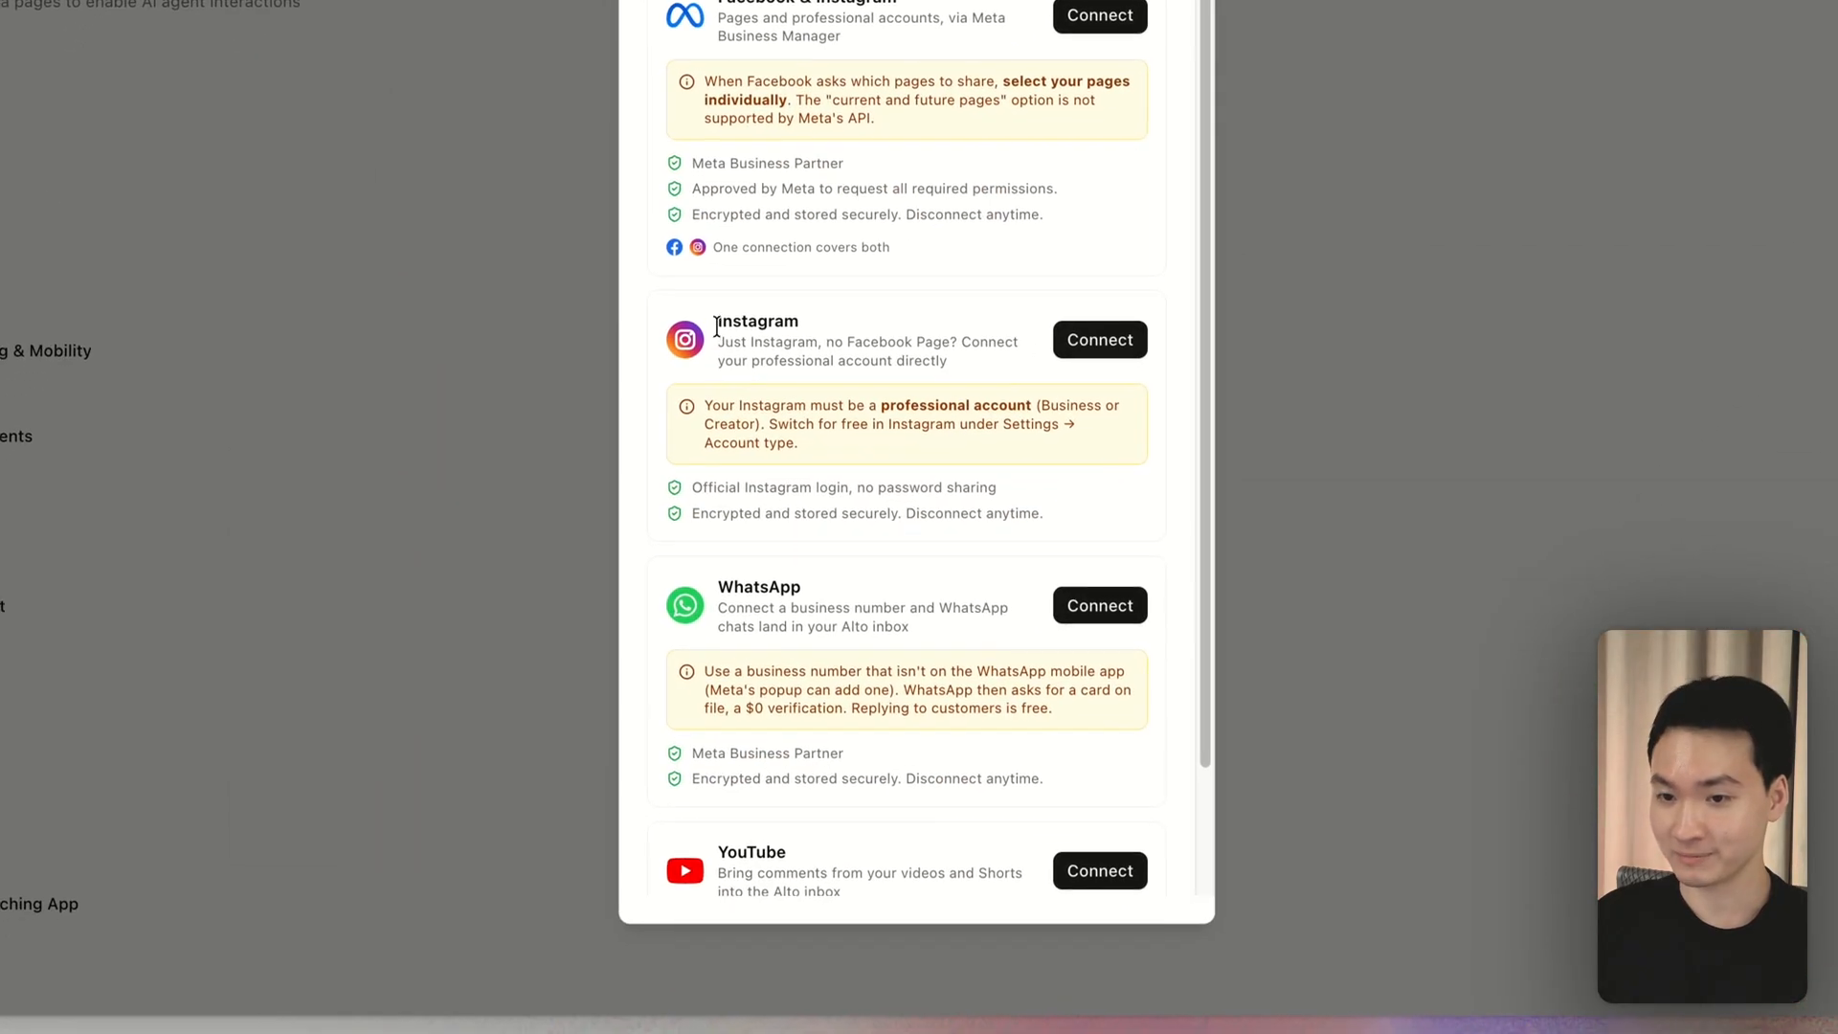
left_click_drag(716, 326, 937, 360)
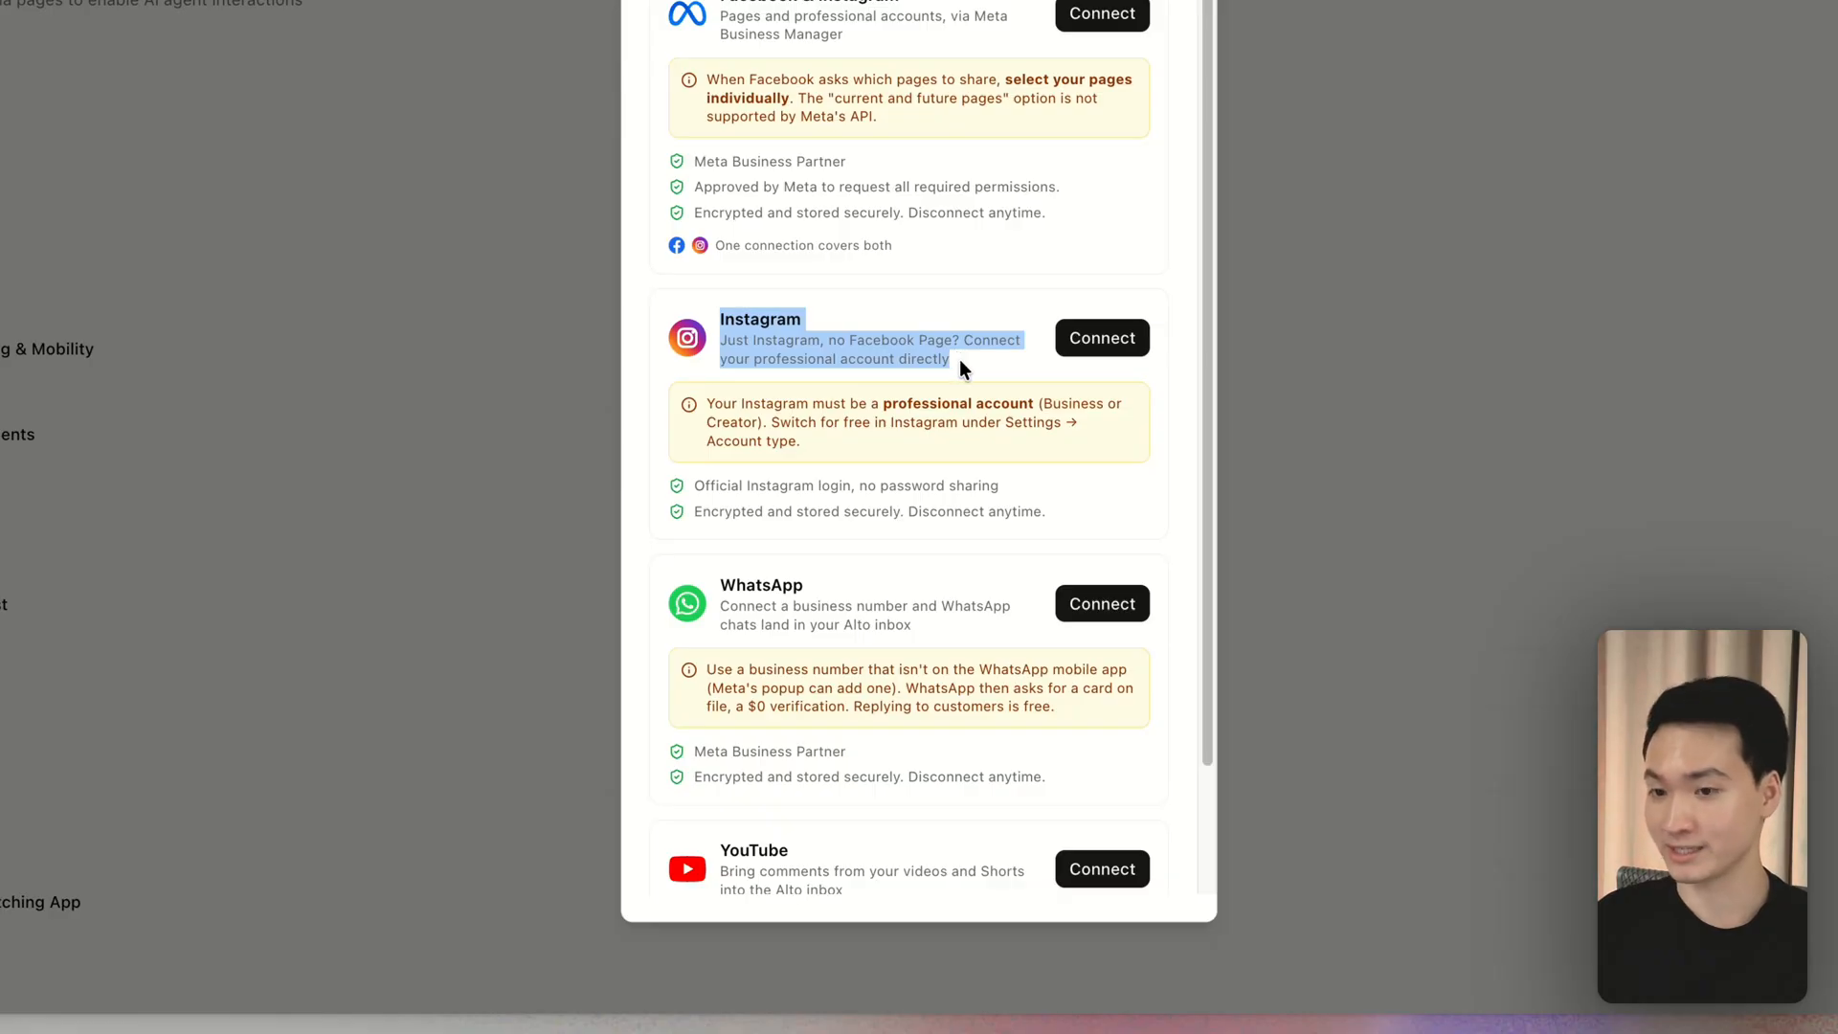
left_click(957, 359)
left_click_drag(704, 318, 951, 356)
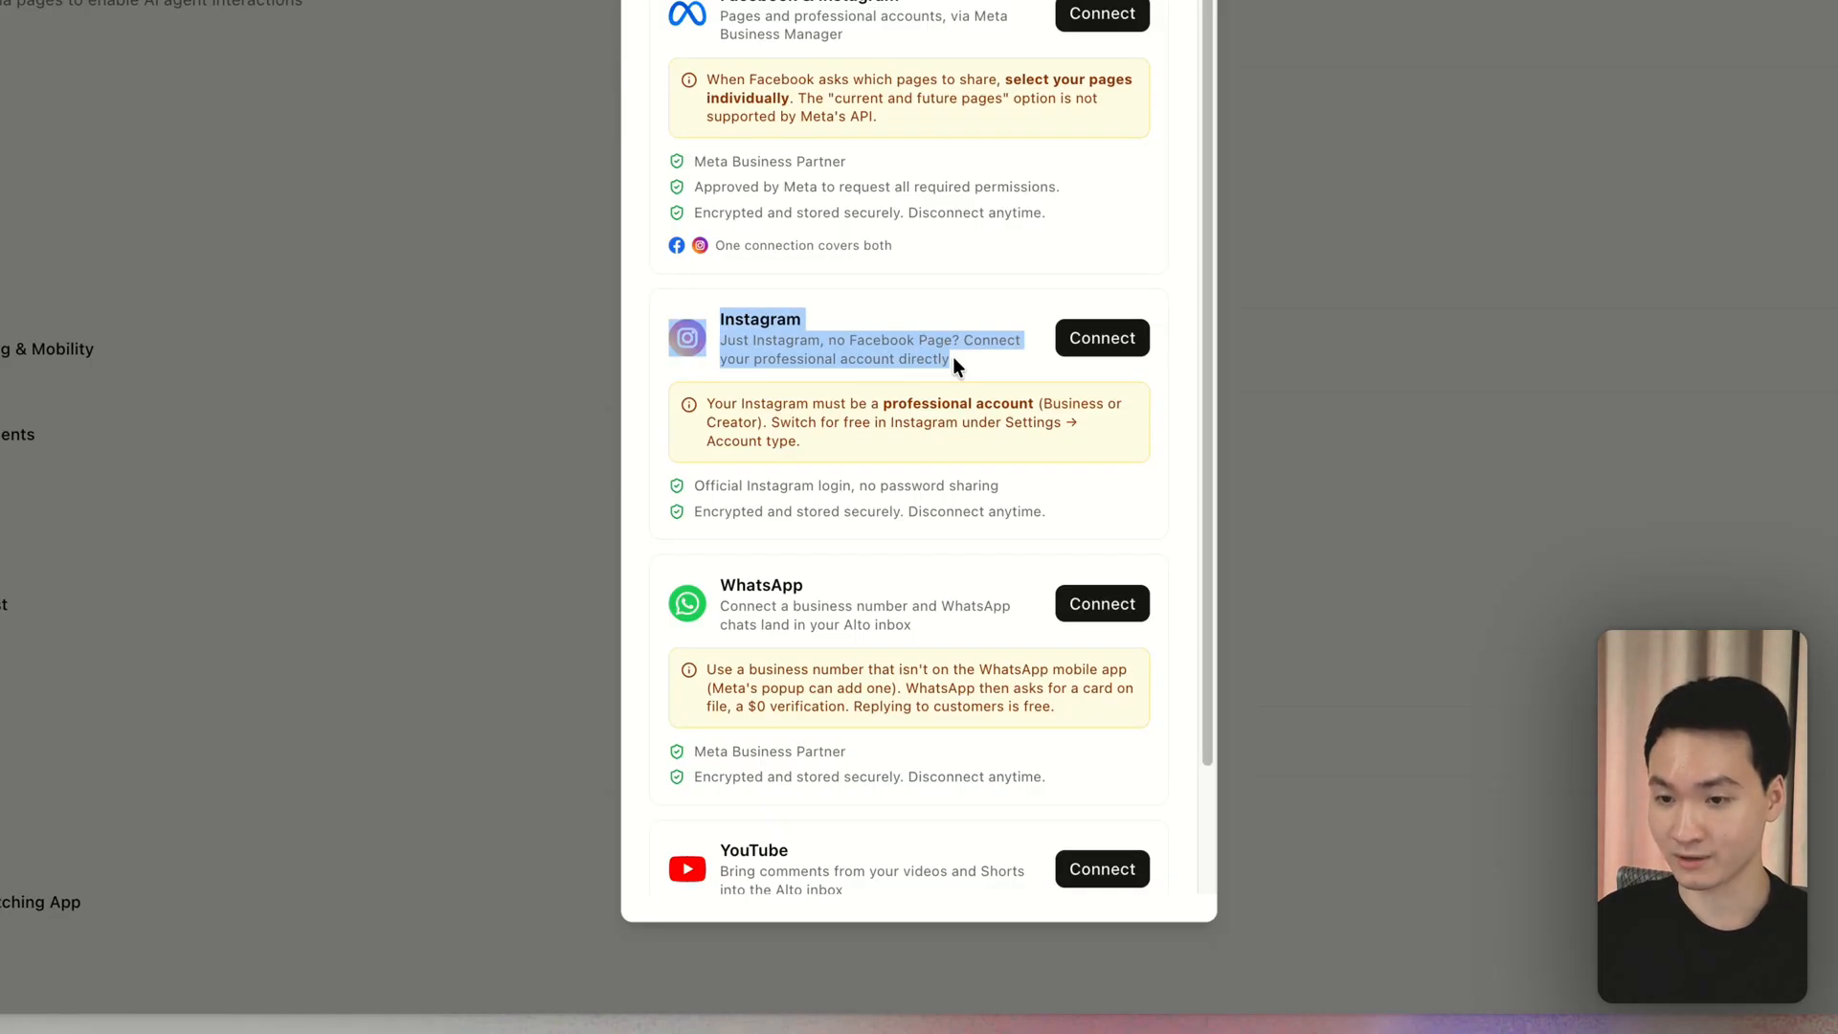
left_click(689, 486)
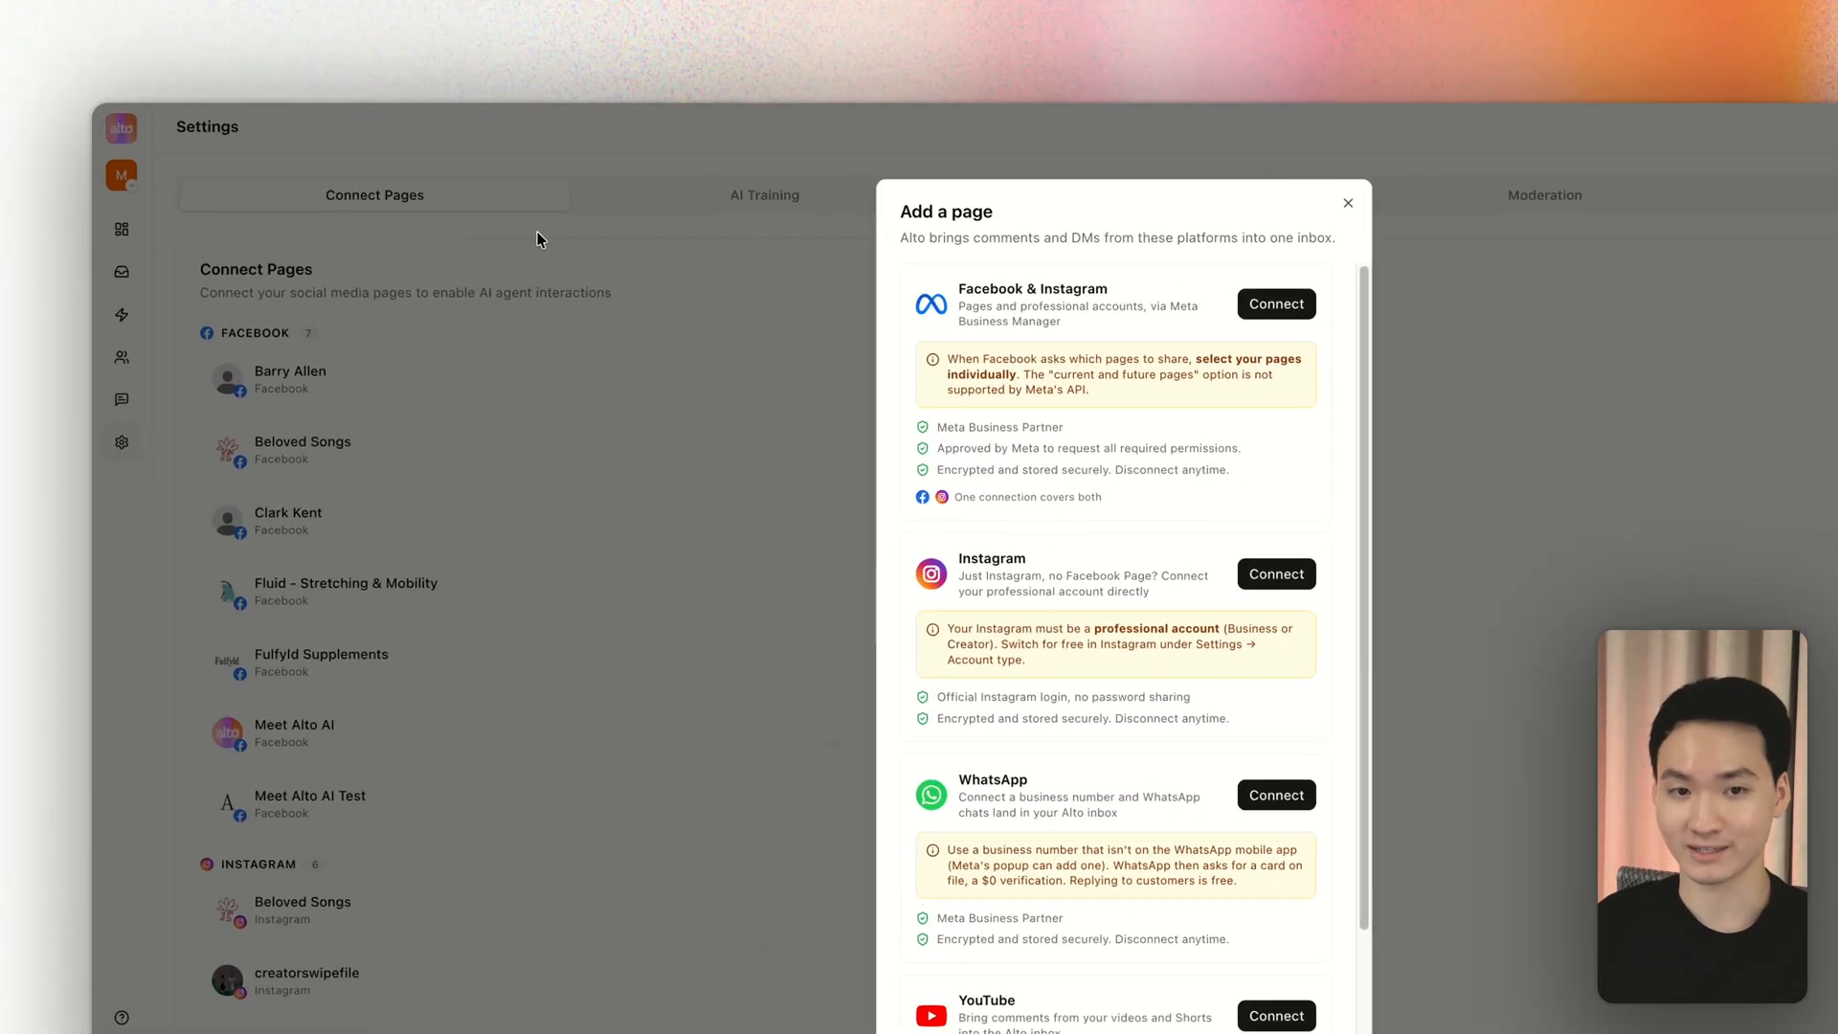
left_click(450, 208)
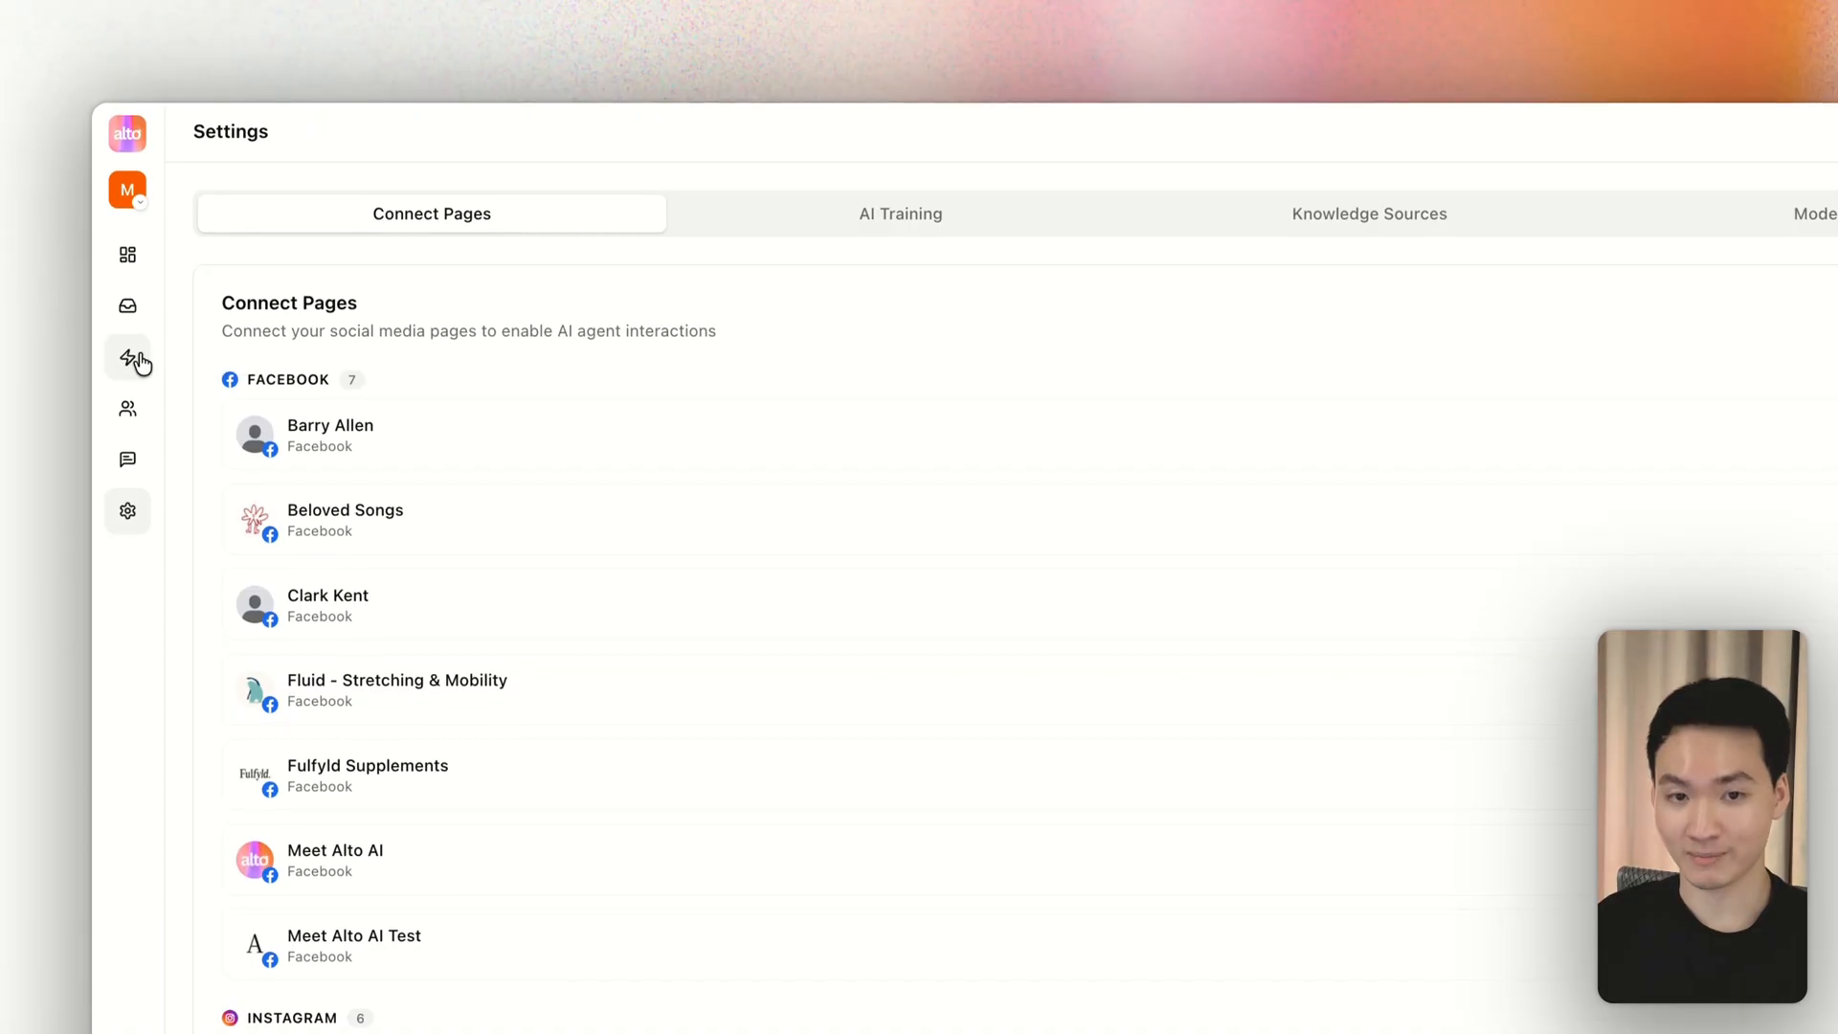
Step: Create a new campaign using the Auto Comment to DM template after reviewing the available templates
left_click(135, 358)
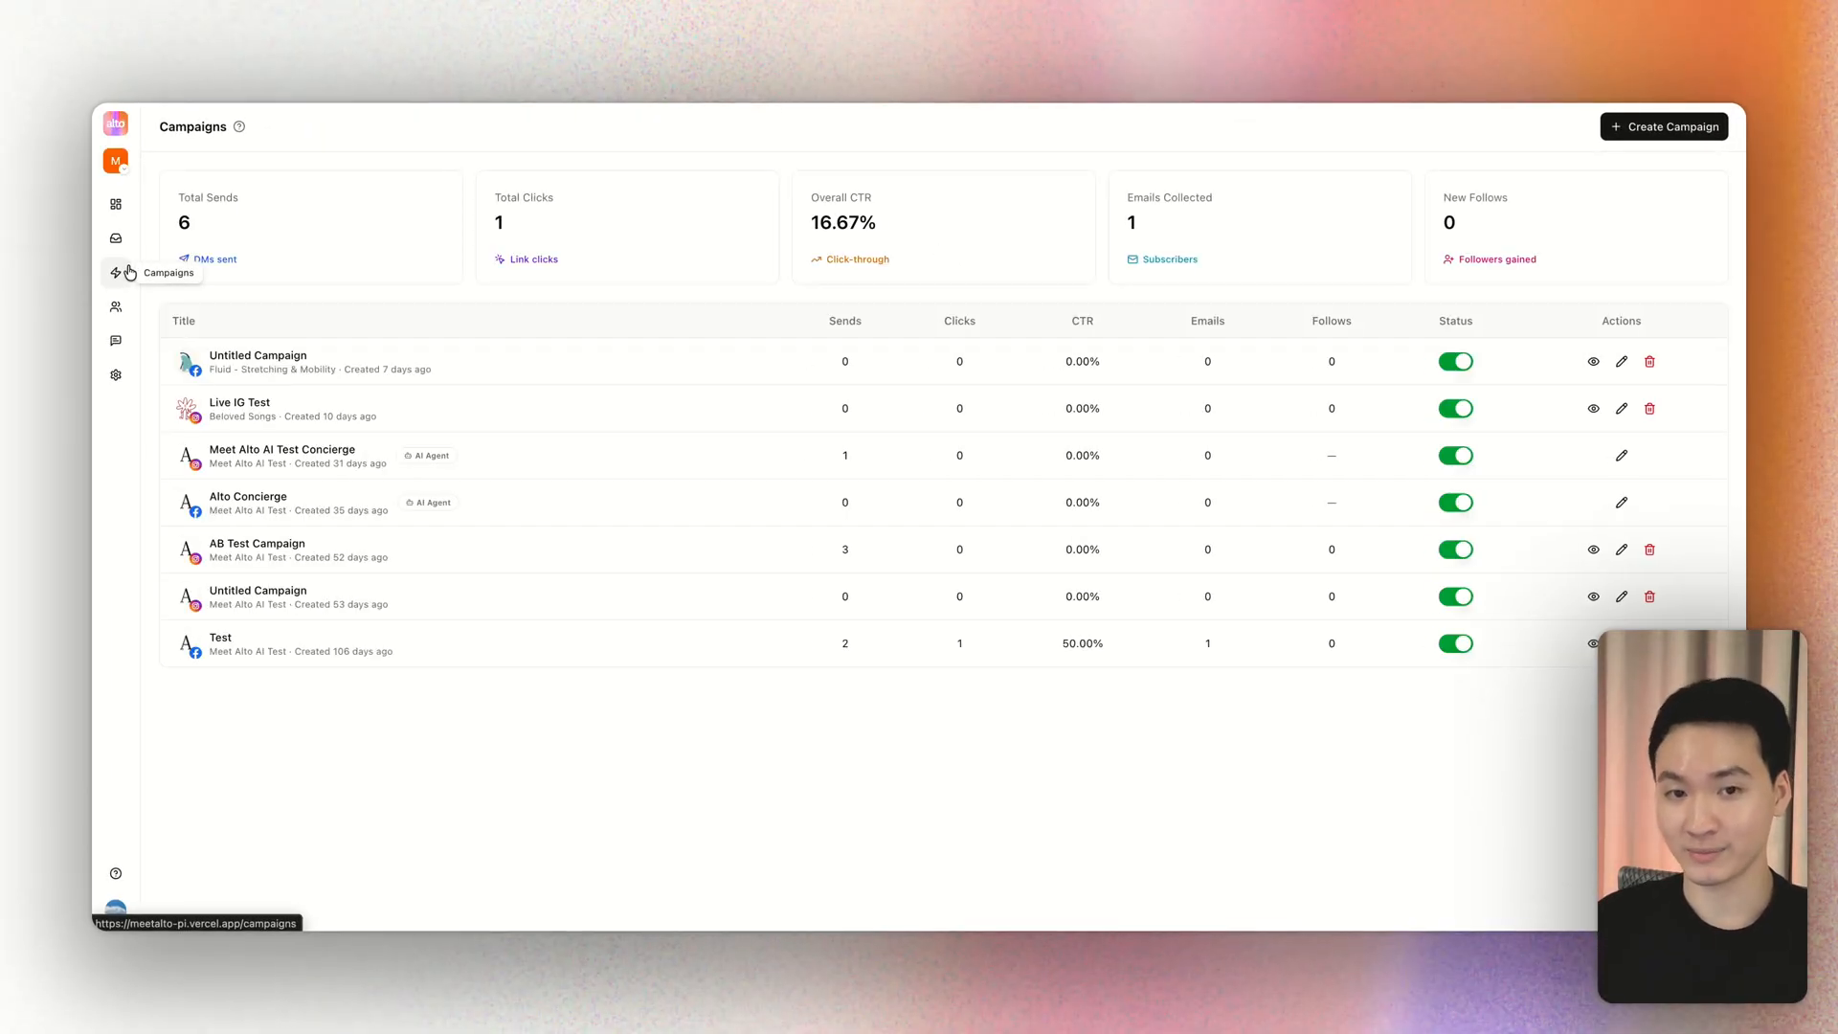
left_click(1619, 127)
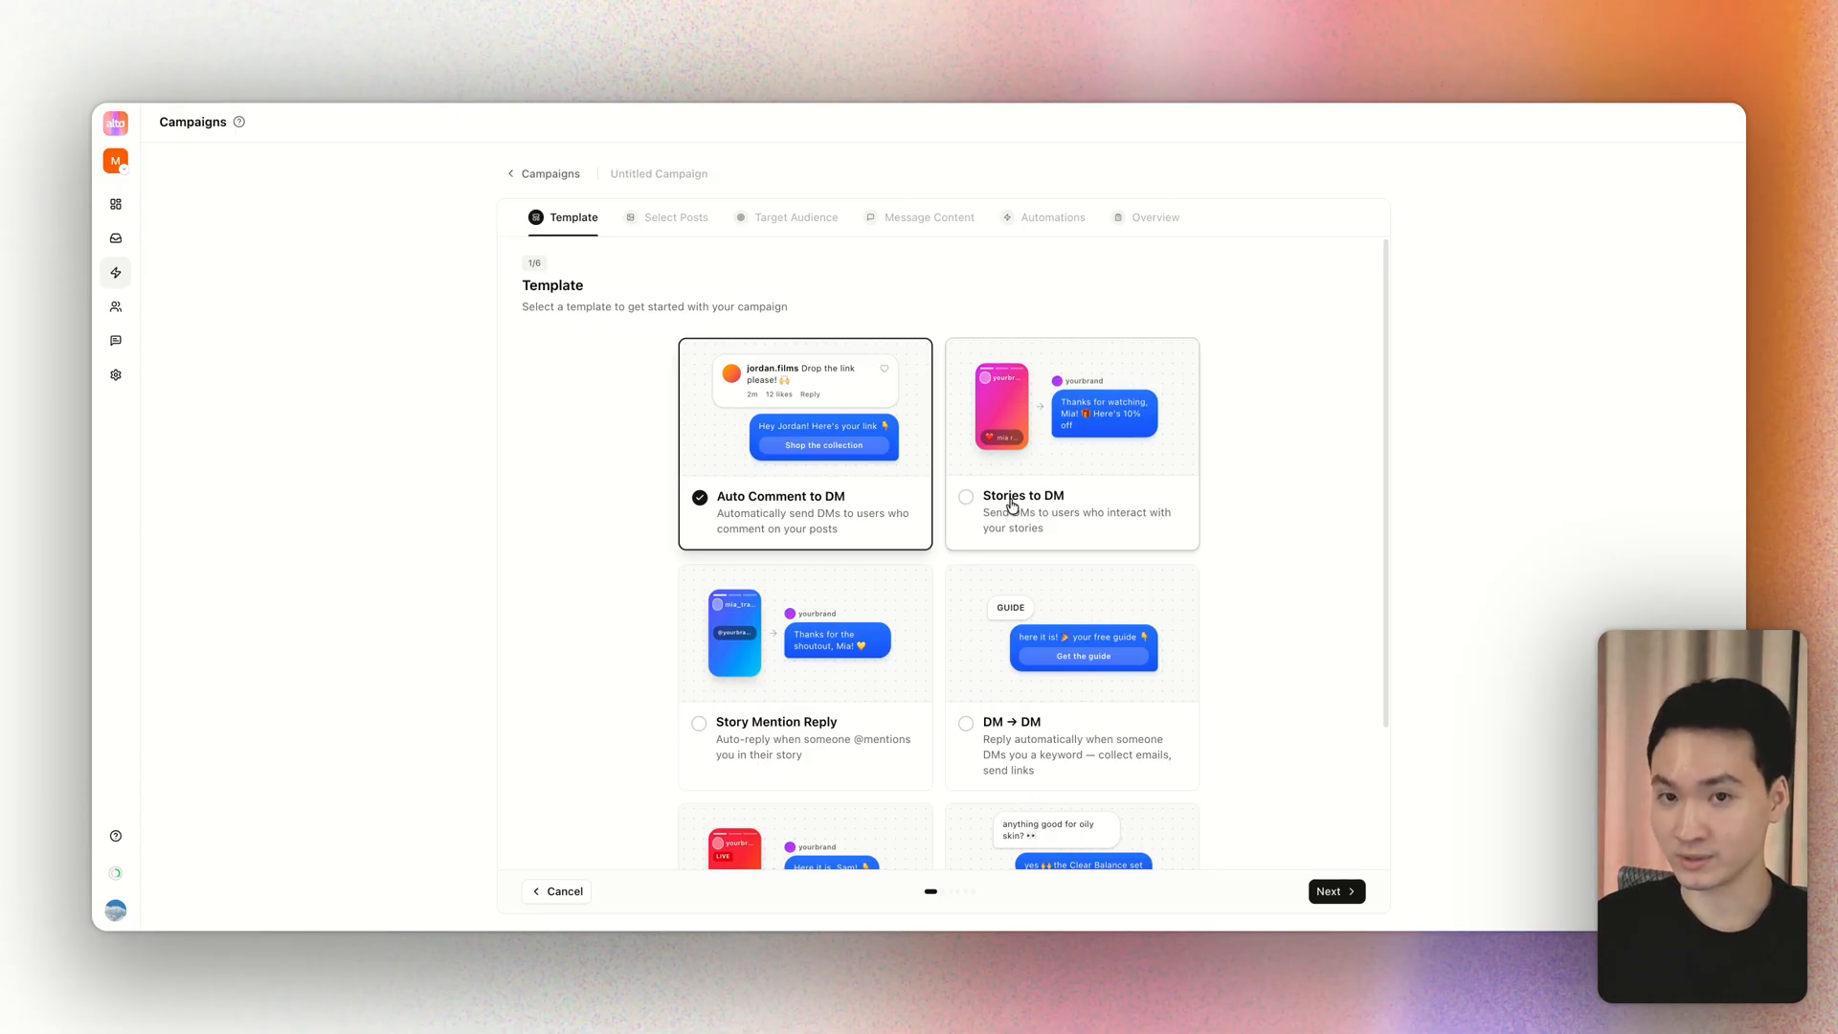
scroll(1012, 505, "down", 1)
scroll(776, 672, "down", 1)
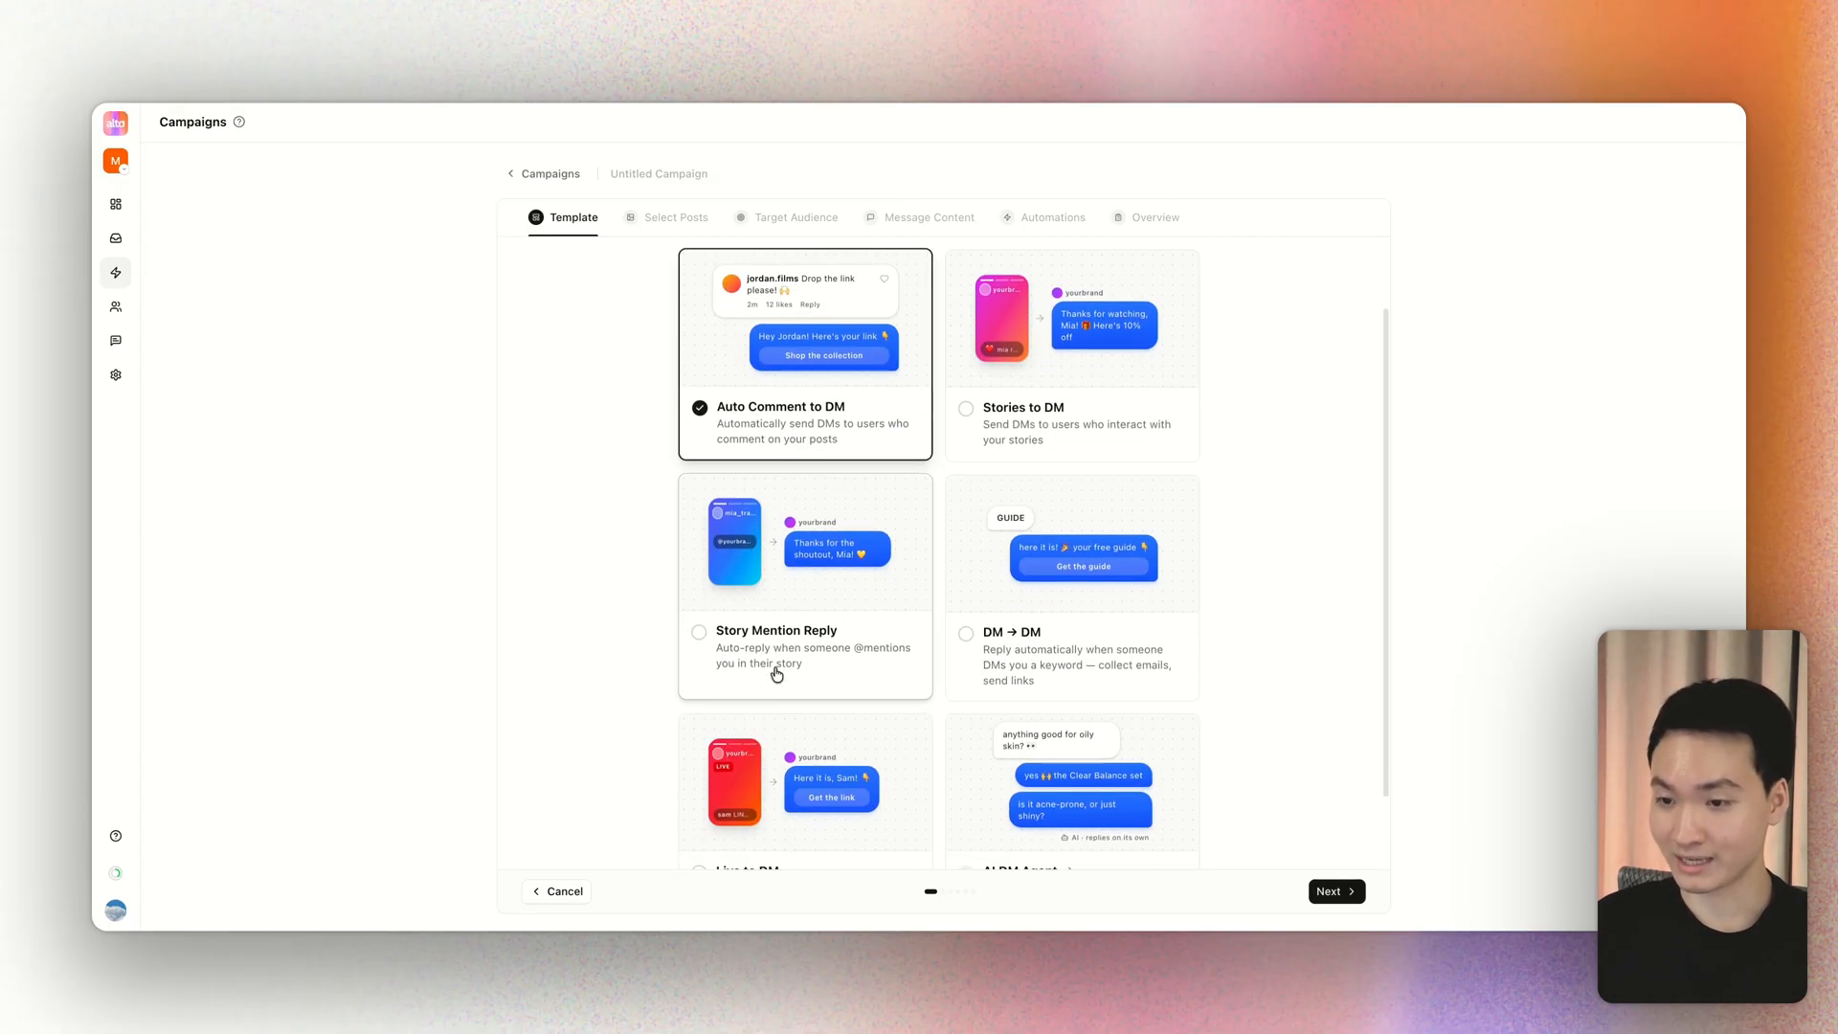
scroll(960, 605, "down", 2)
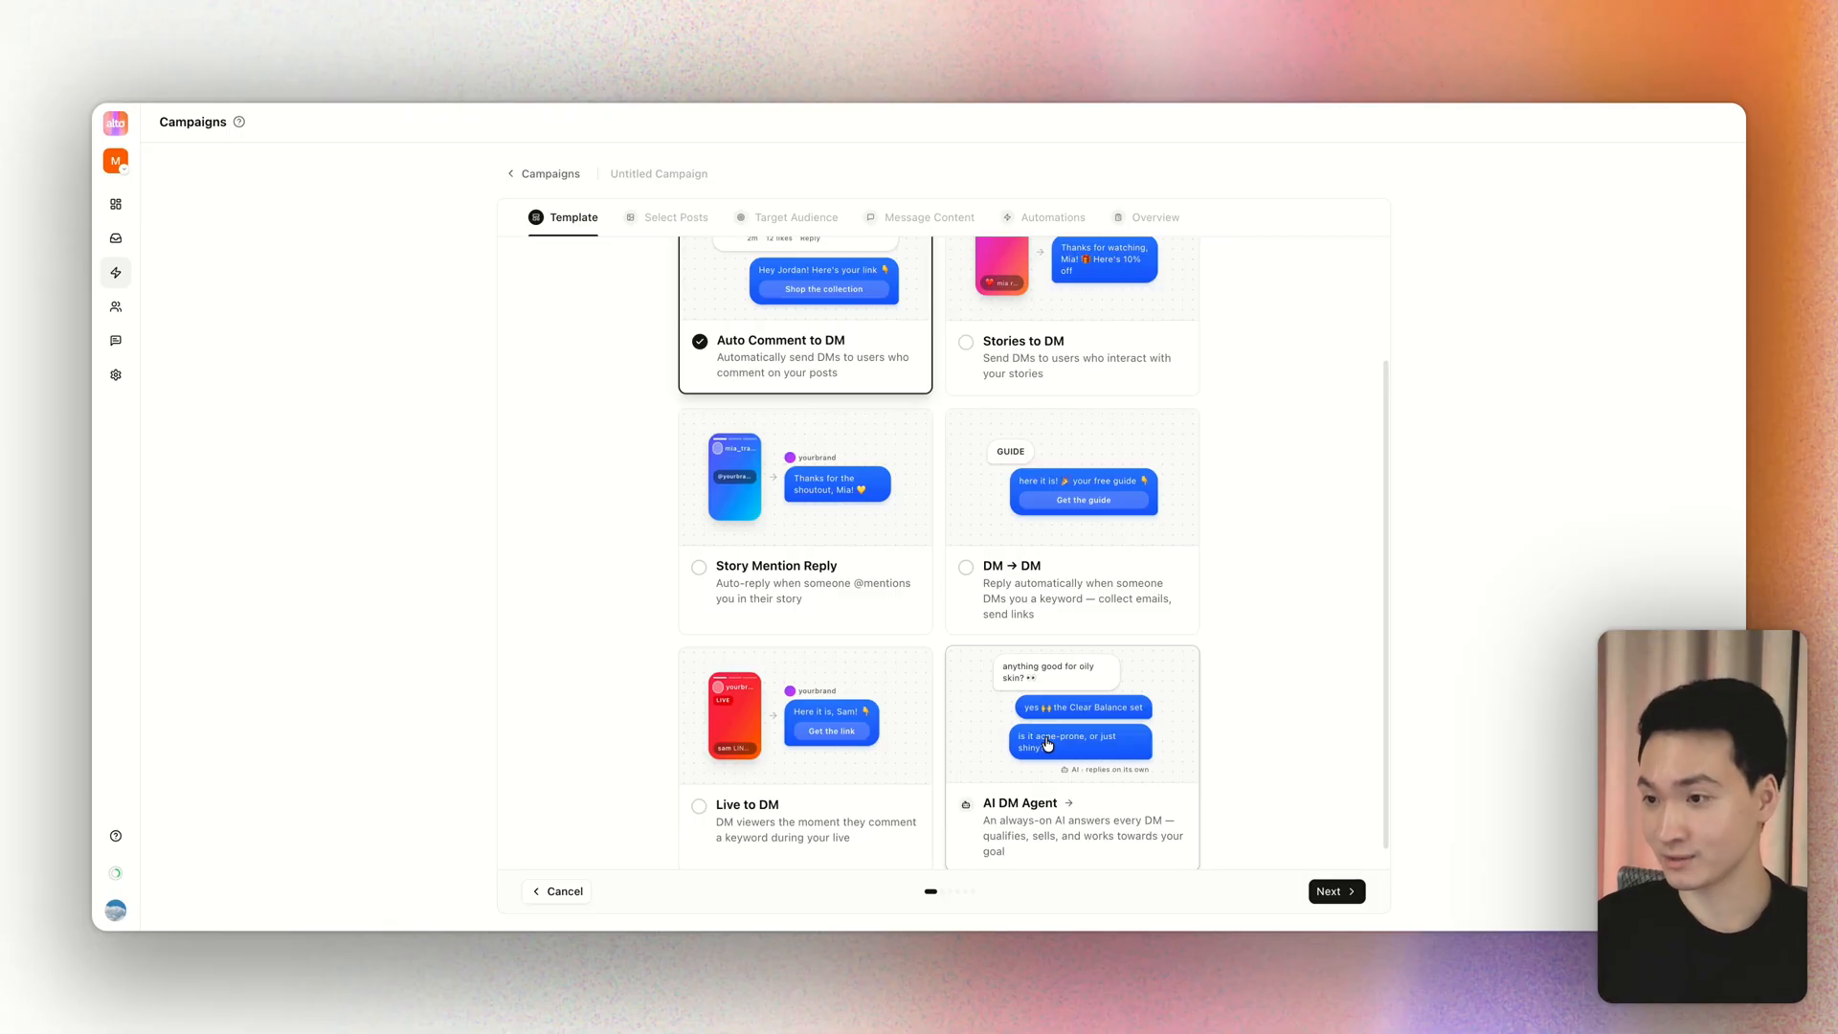
scroll(690, 383, "up", 3)
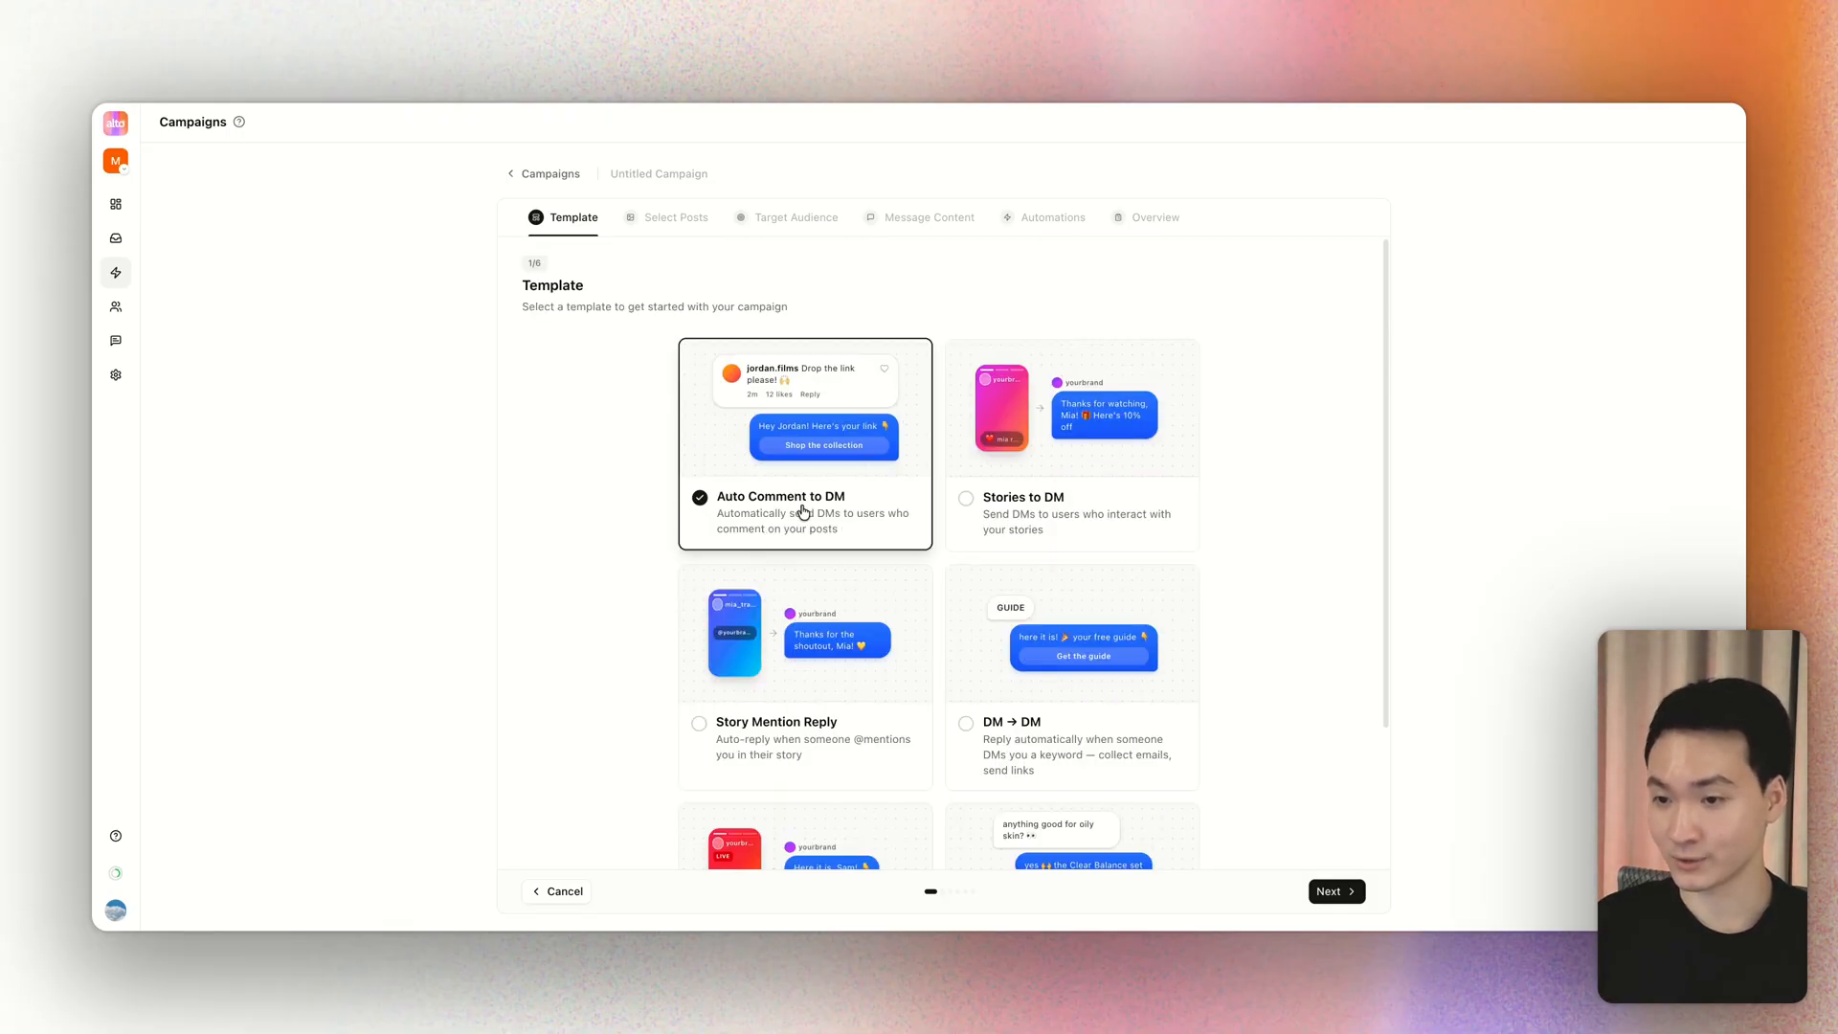
left_click(1330, 892)
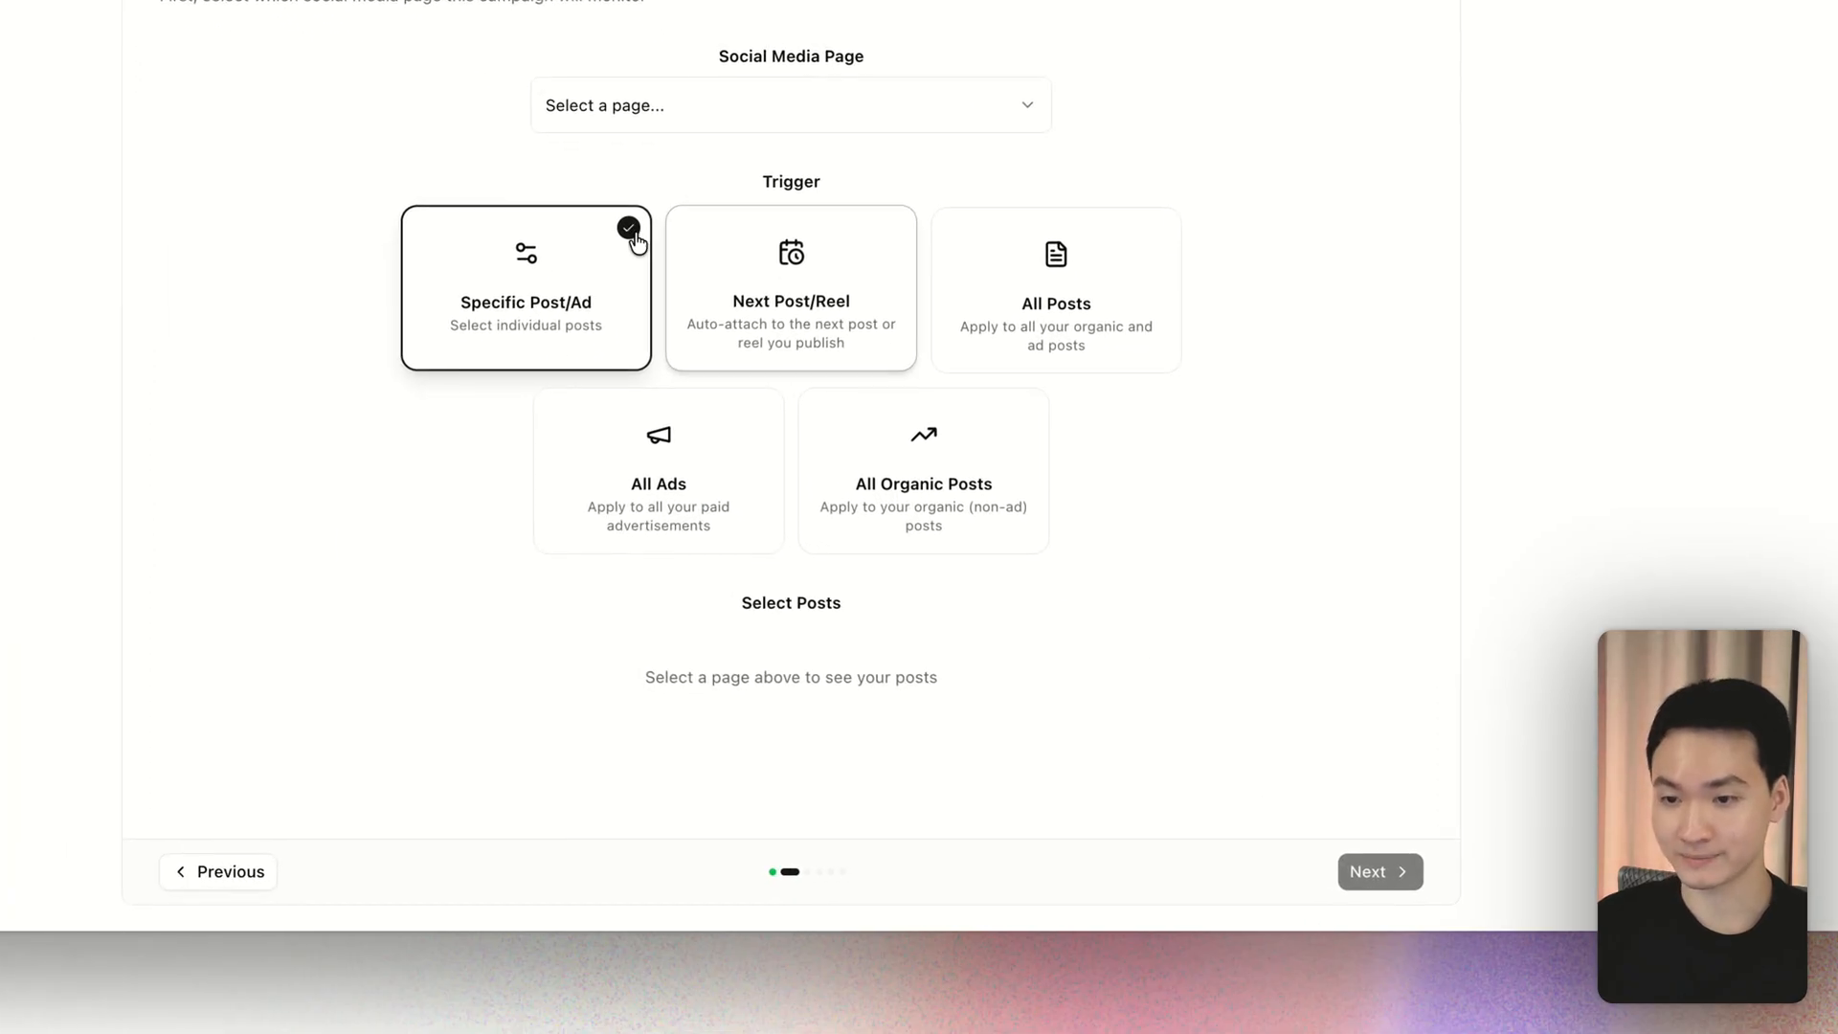
Step: Choose the Instagram page "Fluid - The Stretching App" for the campaign and proceed through post selection to the target audience
left_click(763, 281)
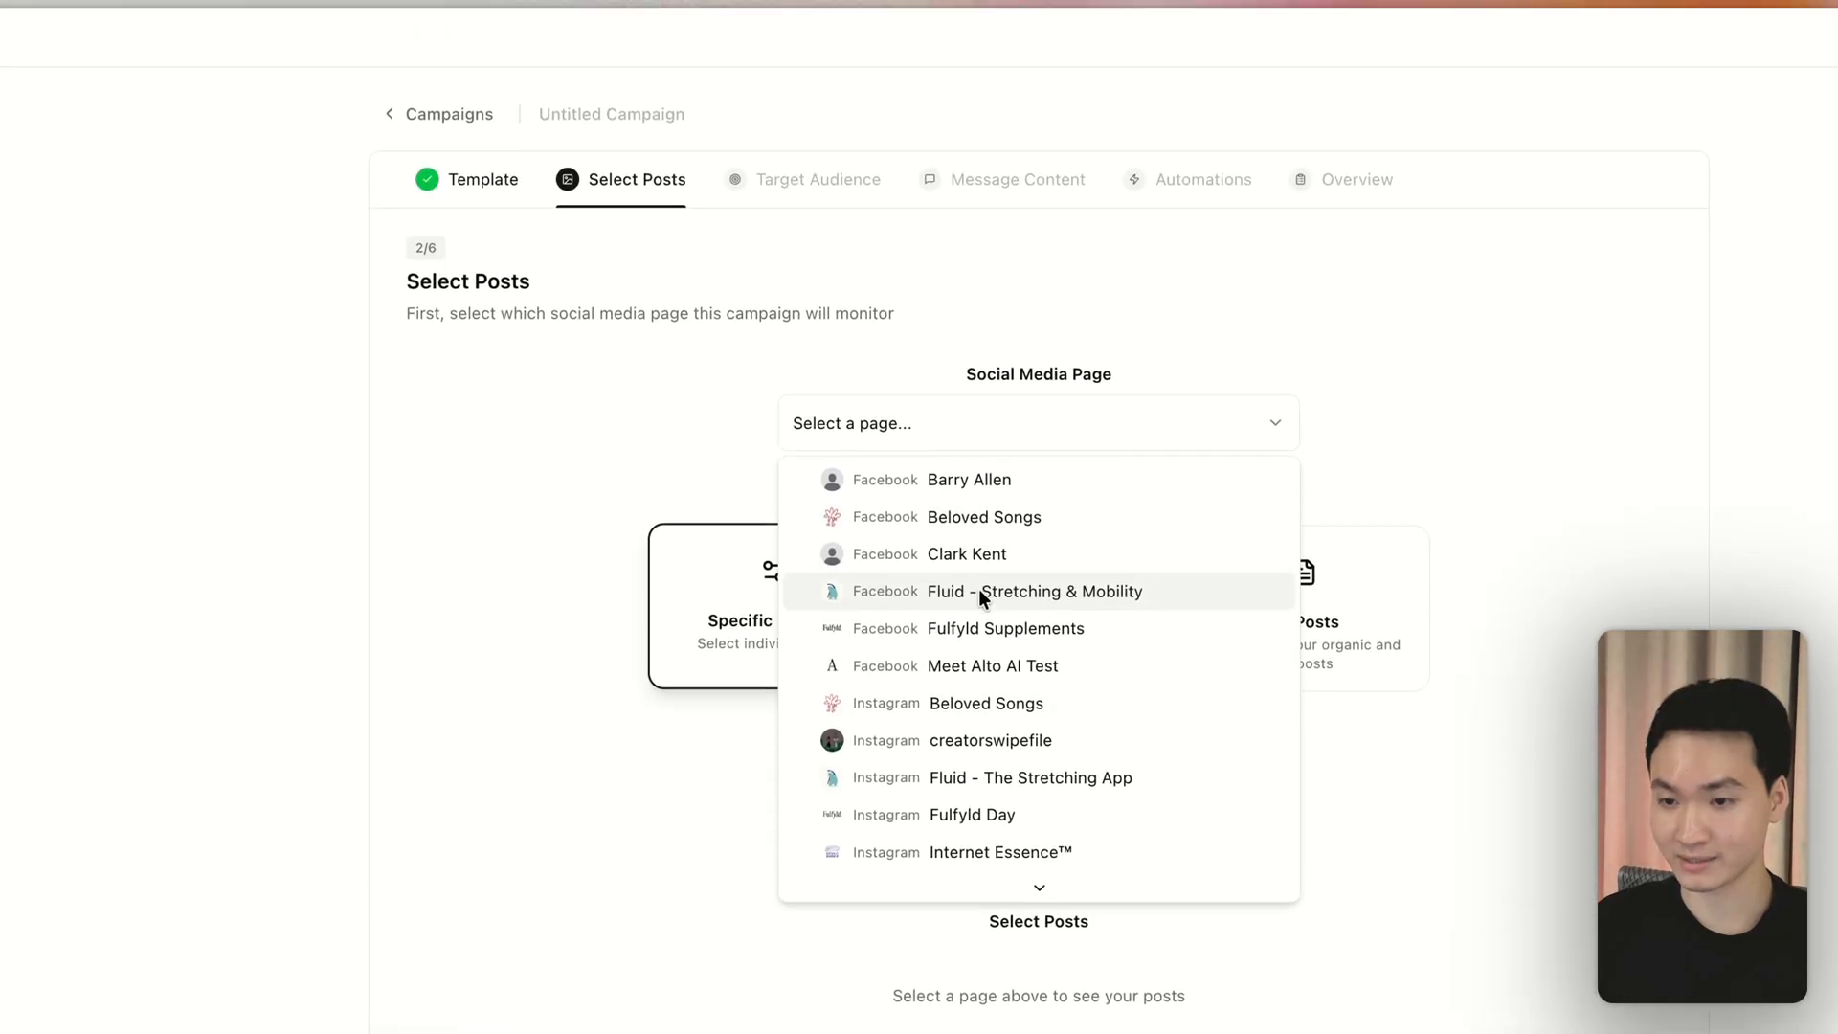
left_click(1009, 783)
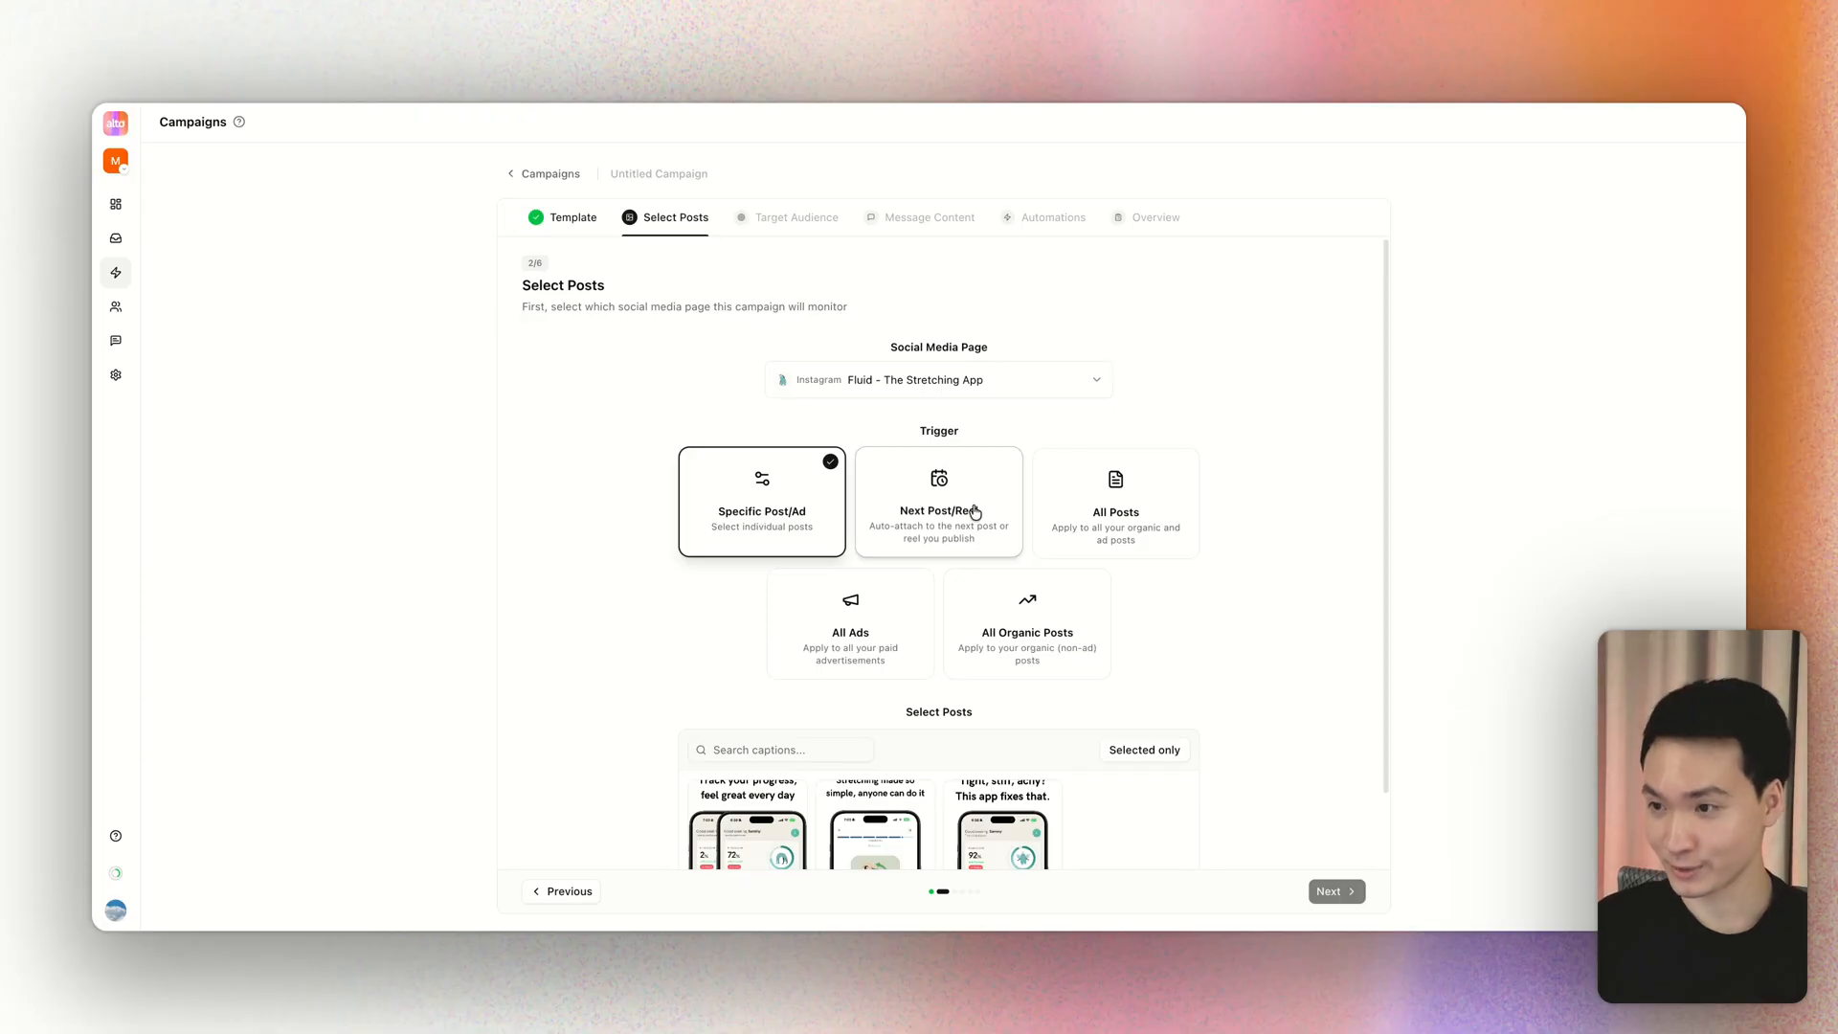
scroll(768, 473, "down", 1)
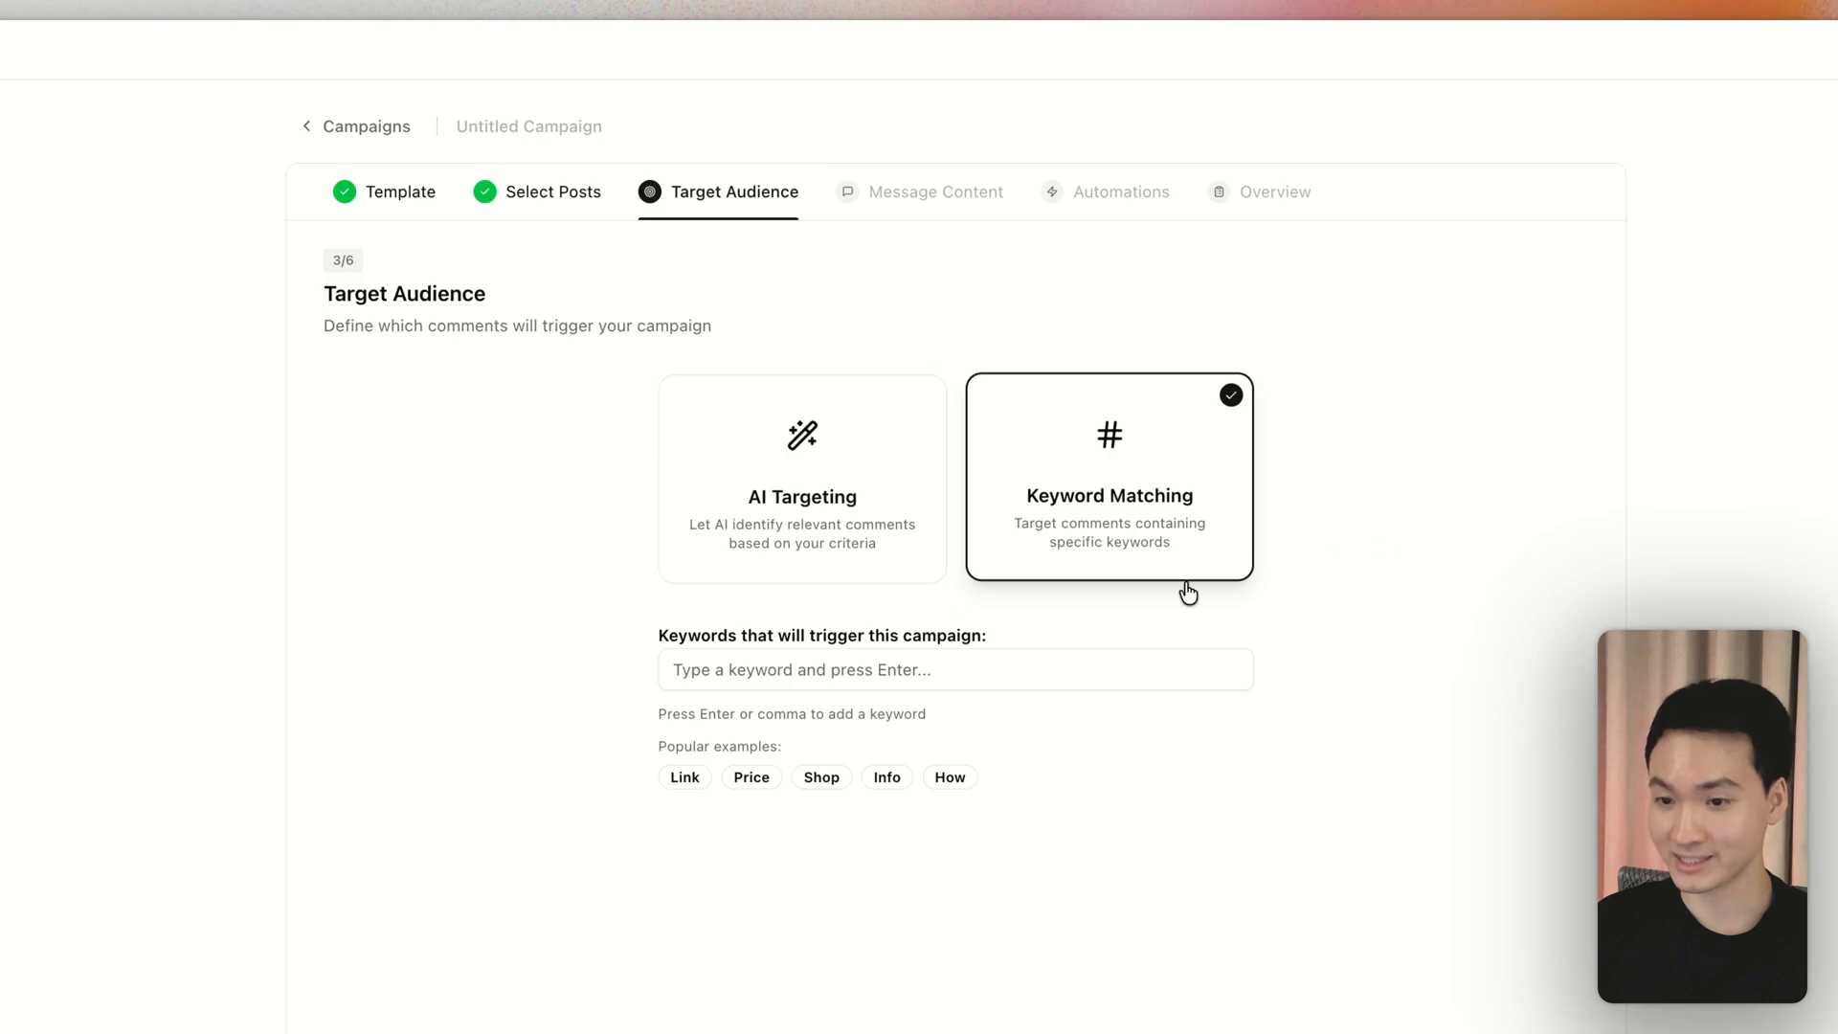
Step: Add "Link" and "Price" as the keywords that trigger the campaign
type("Link")
key("Return")
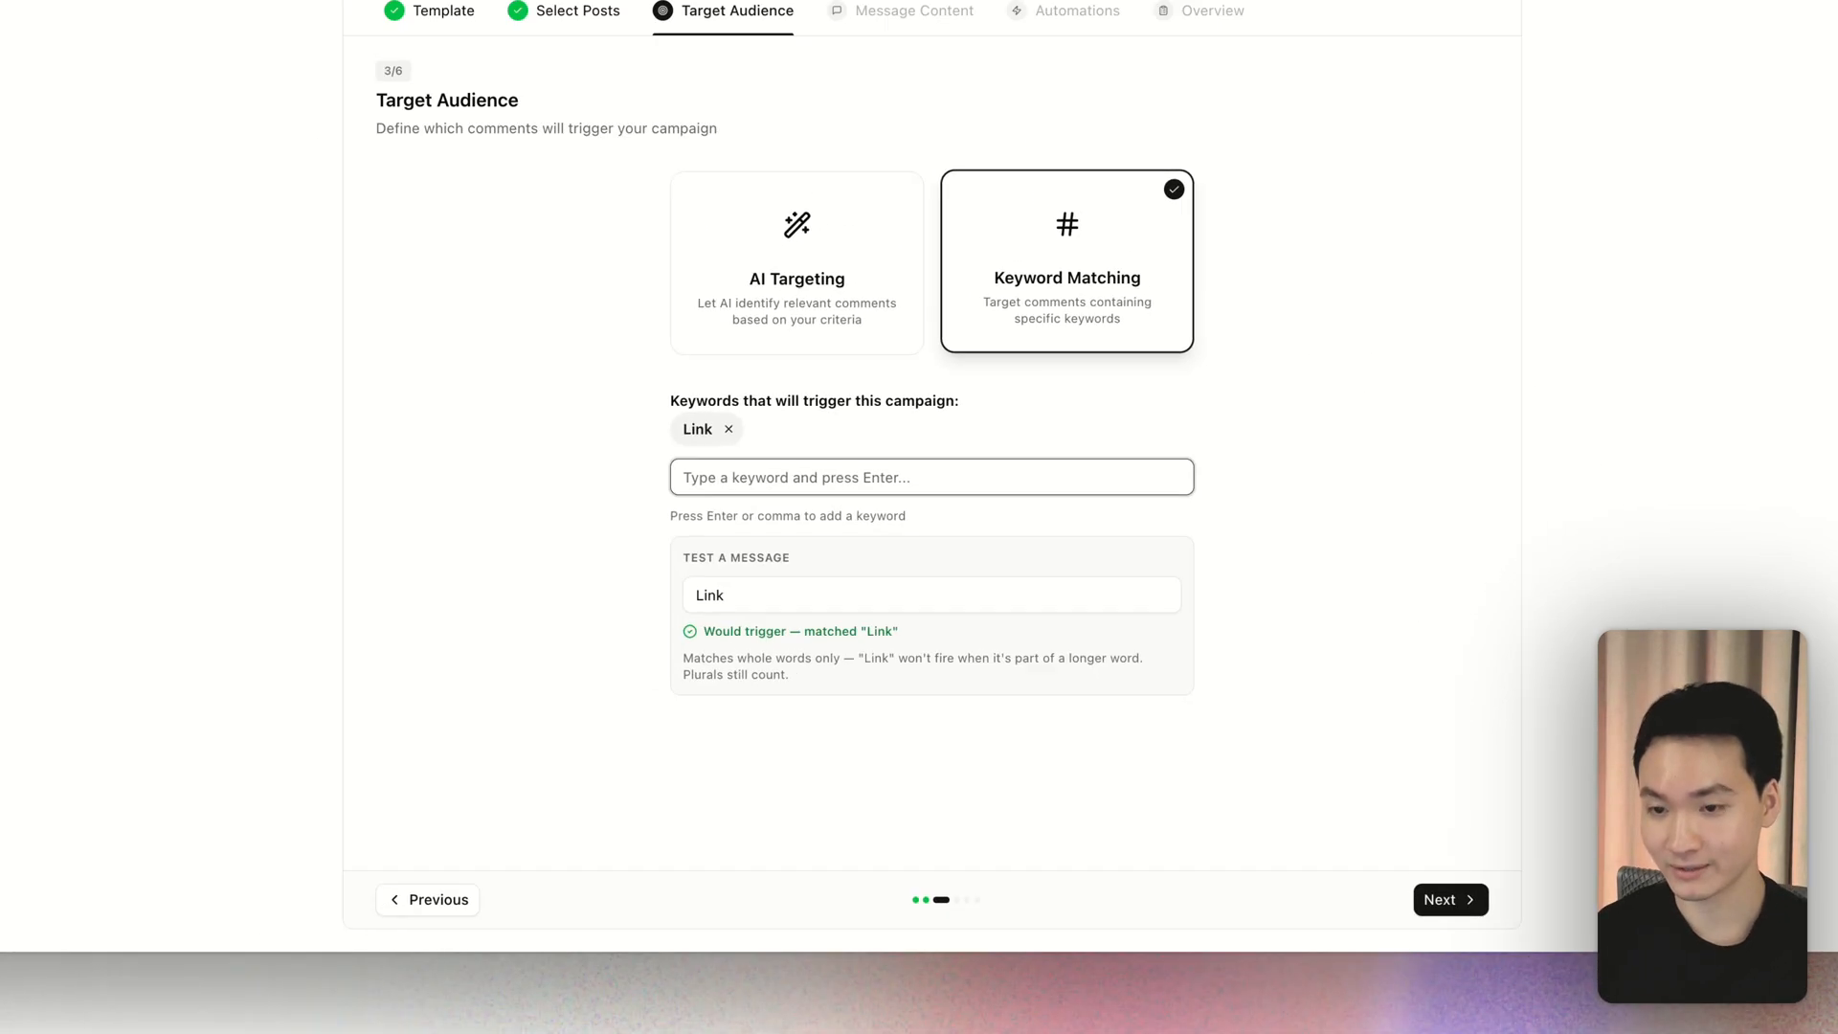
type("Price")
key("Return")
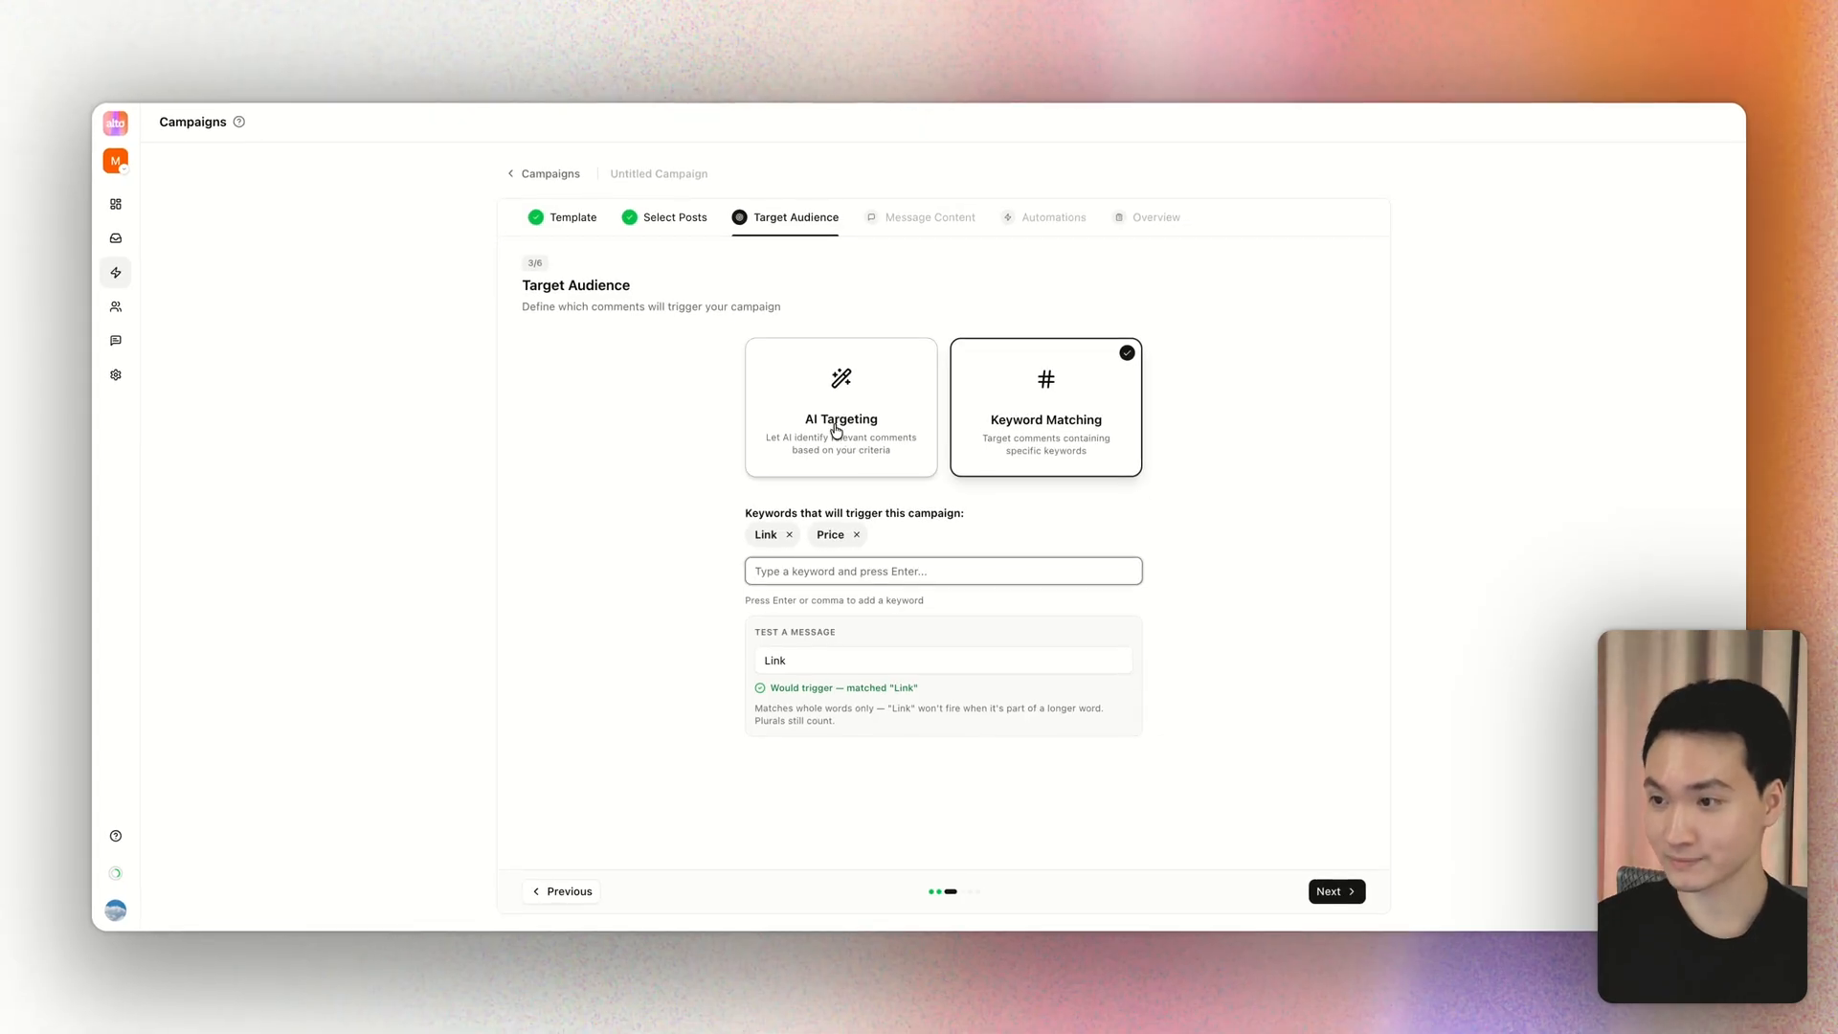
Step: Try AI Targeting with the prompt "Target comments that are interested in learning more or is asking for more info about butter"
left_click(836, 428)
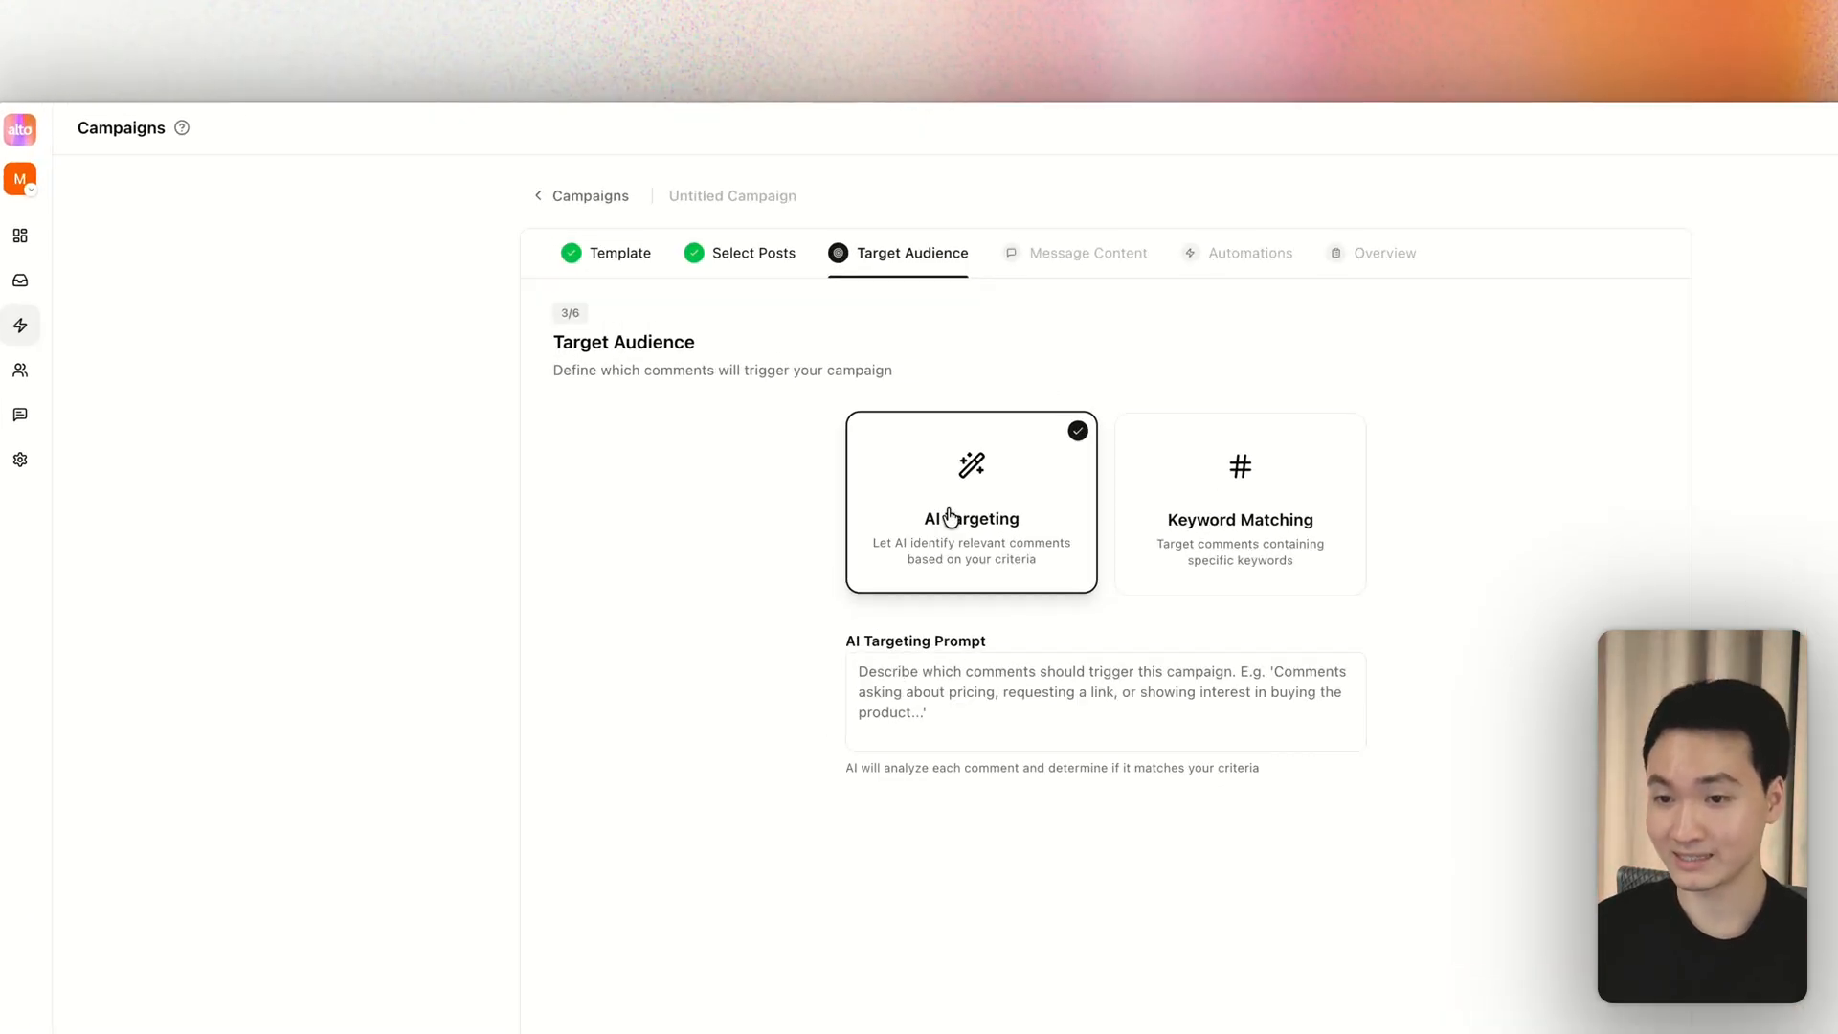
left_click(1054, 369)
type("Target comments that are interested in learning more or is asking for more info about butter")
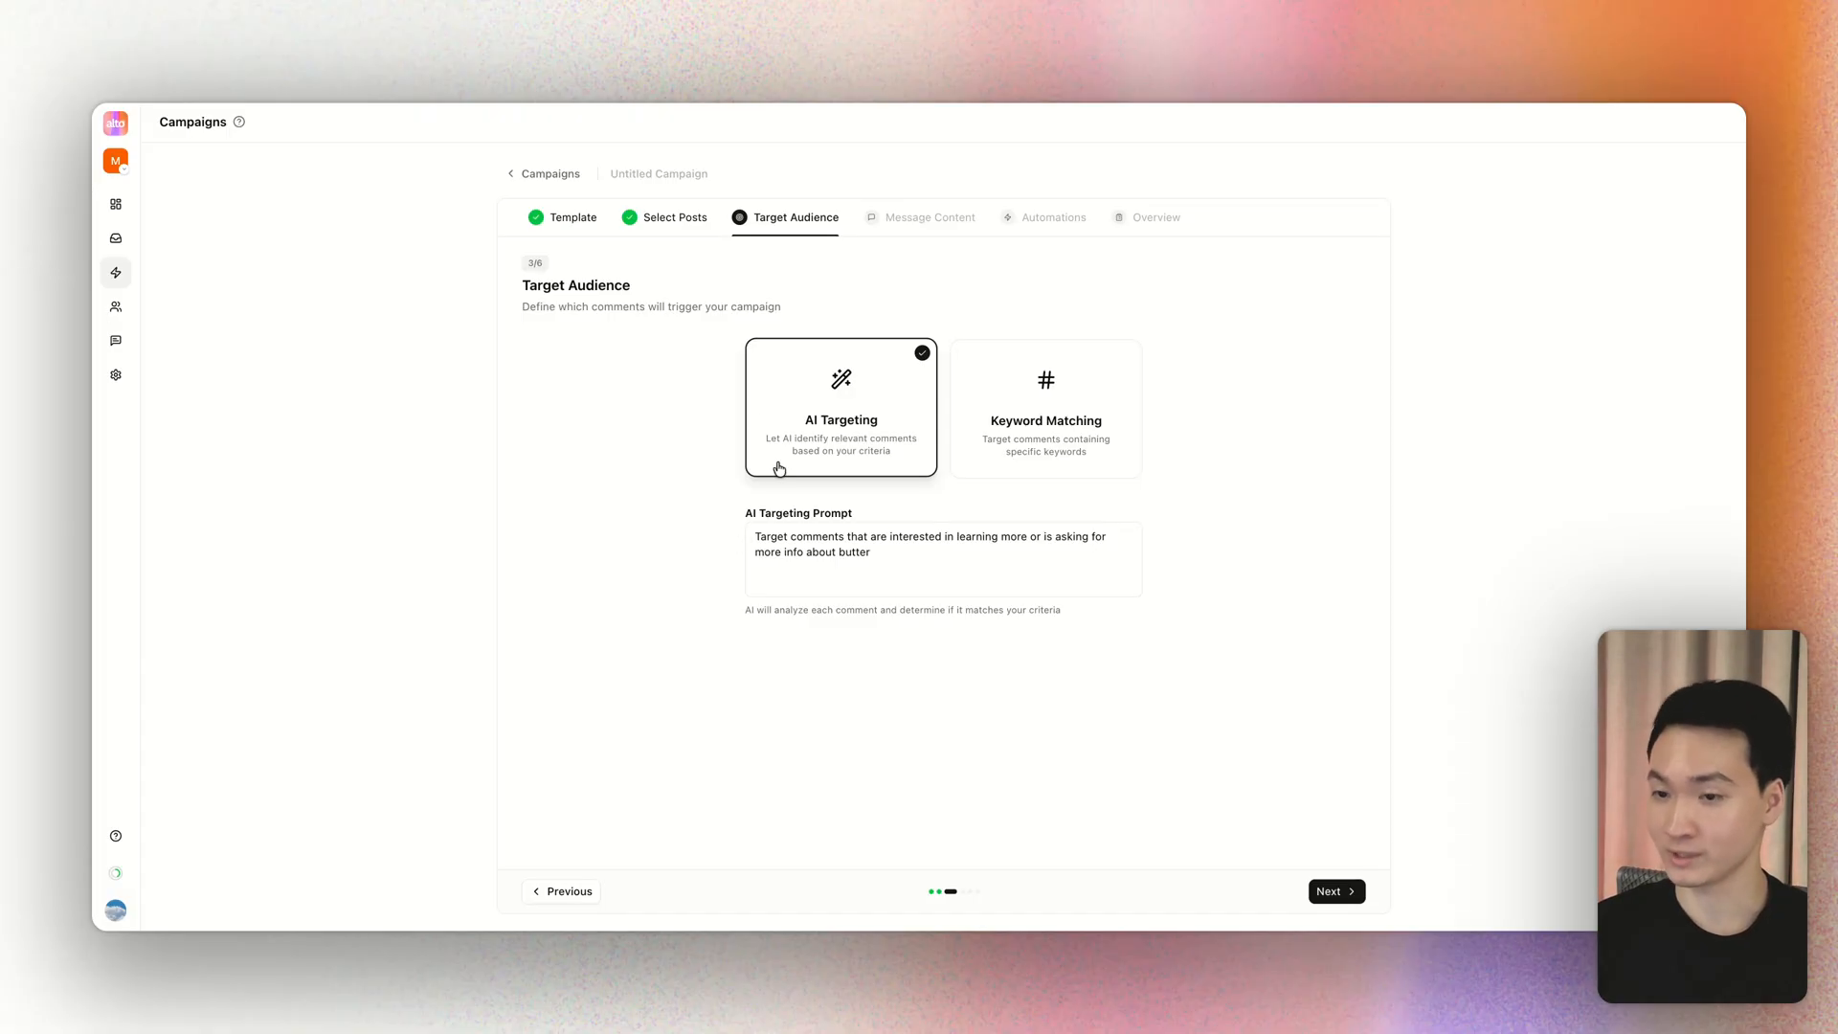
Step: Use keyword matching with "BUTTER" replacing the existing "Link" and "Price" keywords, and proceed to the message content
left_click(1022, 402)
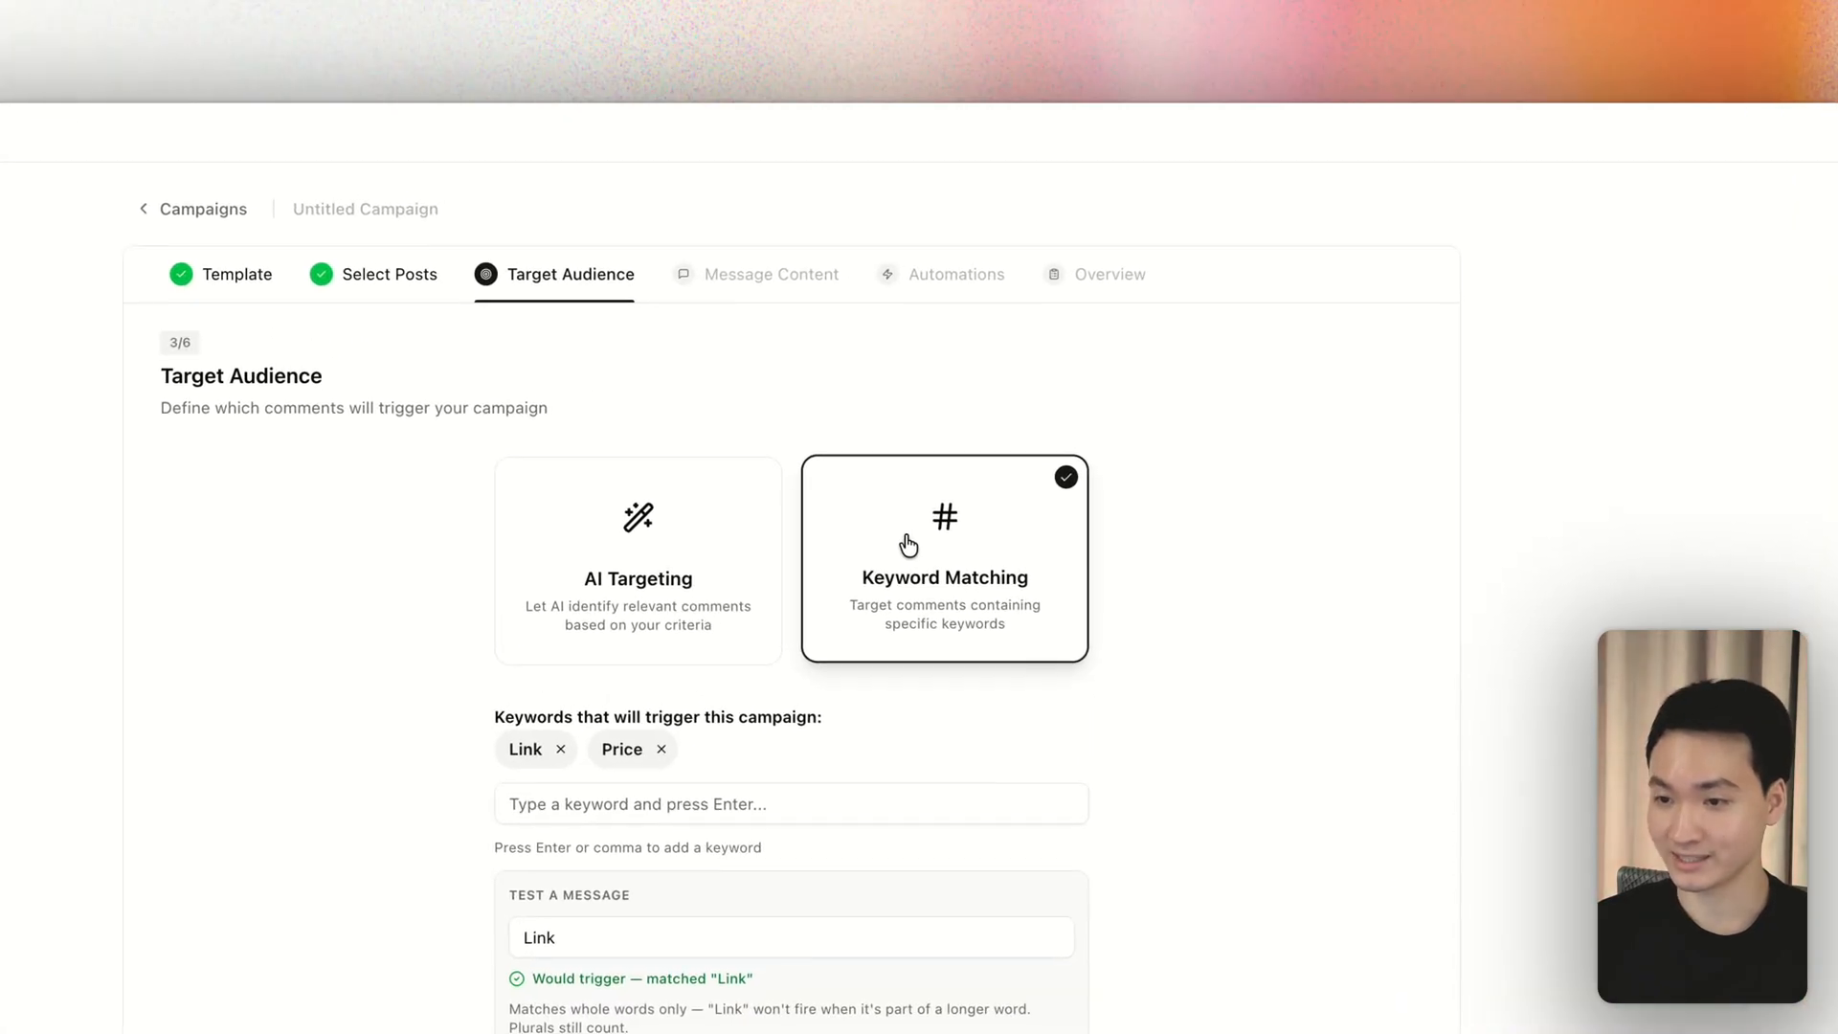
left_click(786, 533)
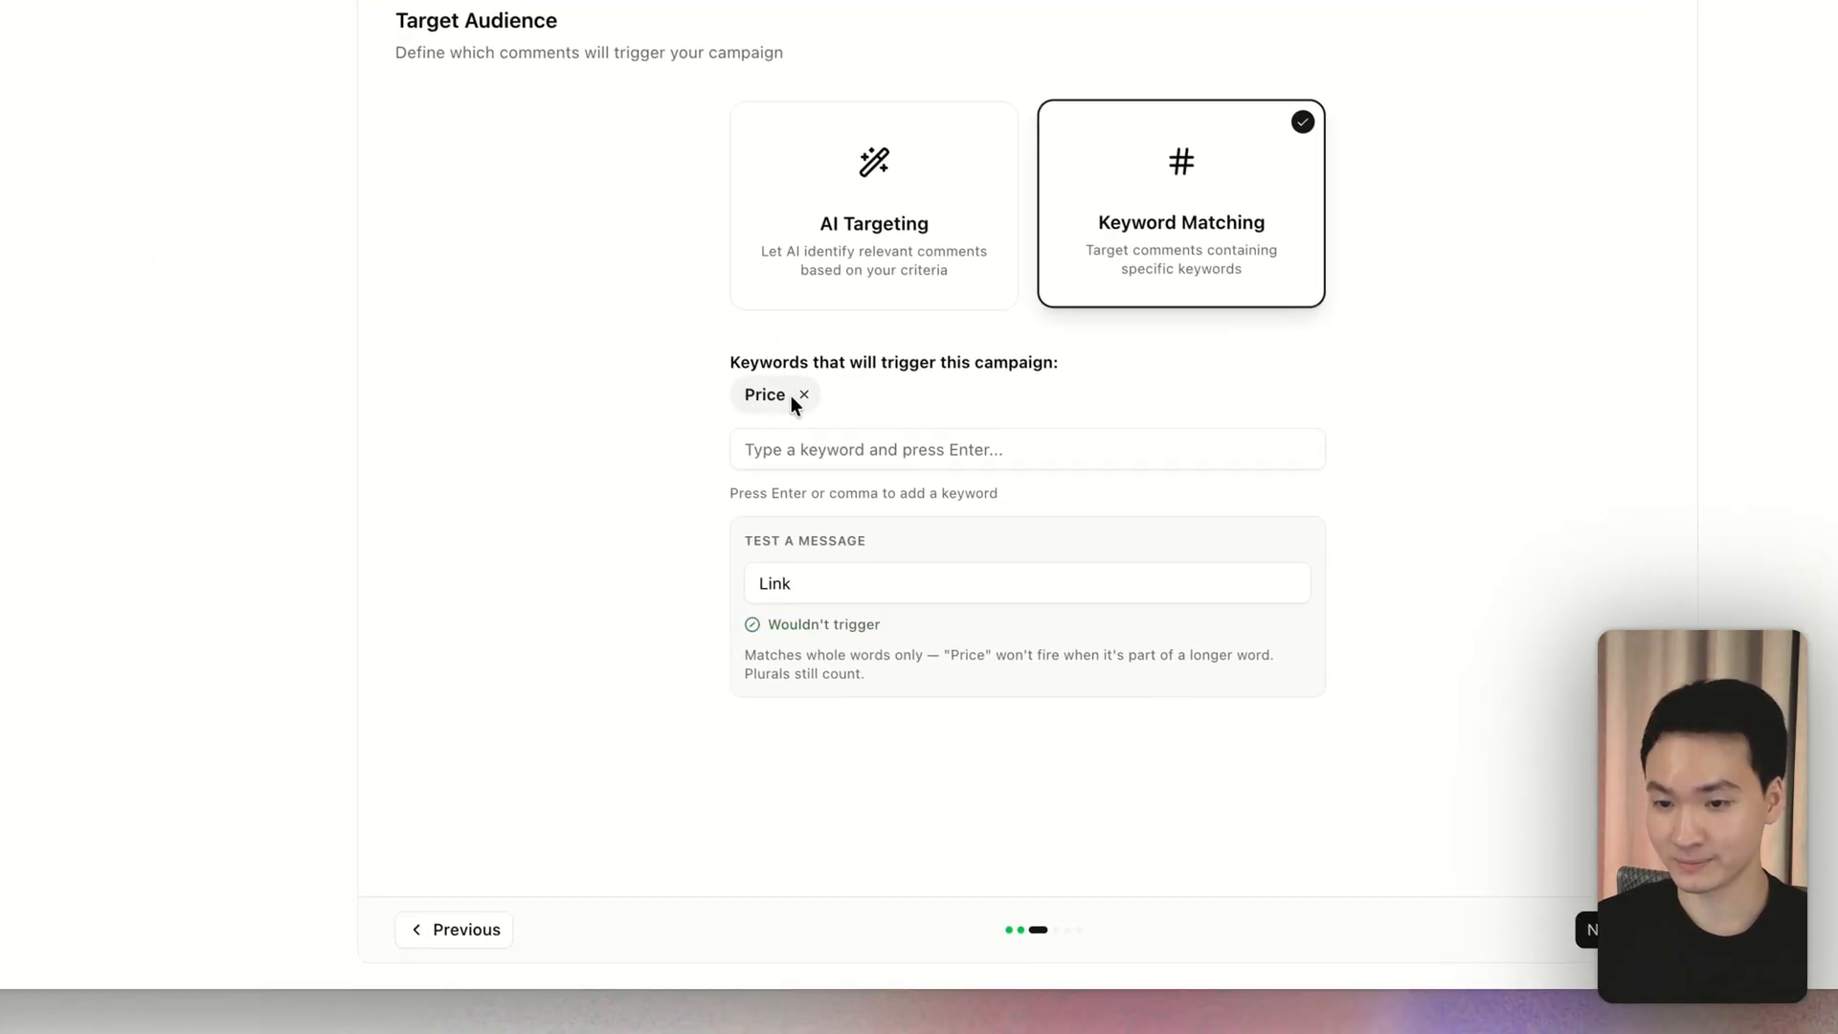
left_click(804, 394)
type("BUTTER")
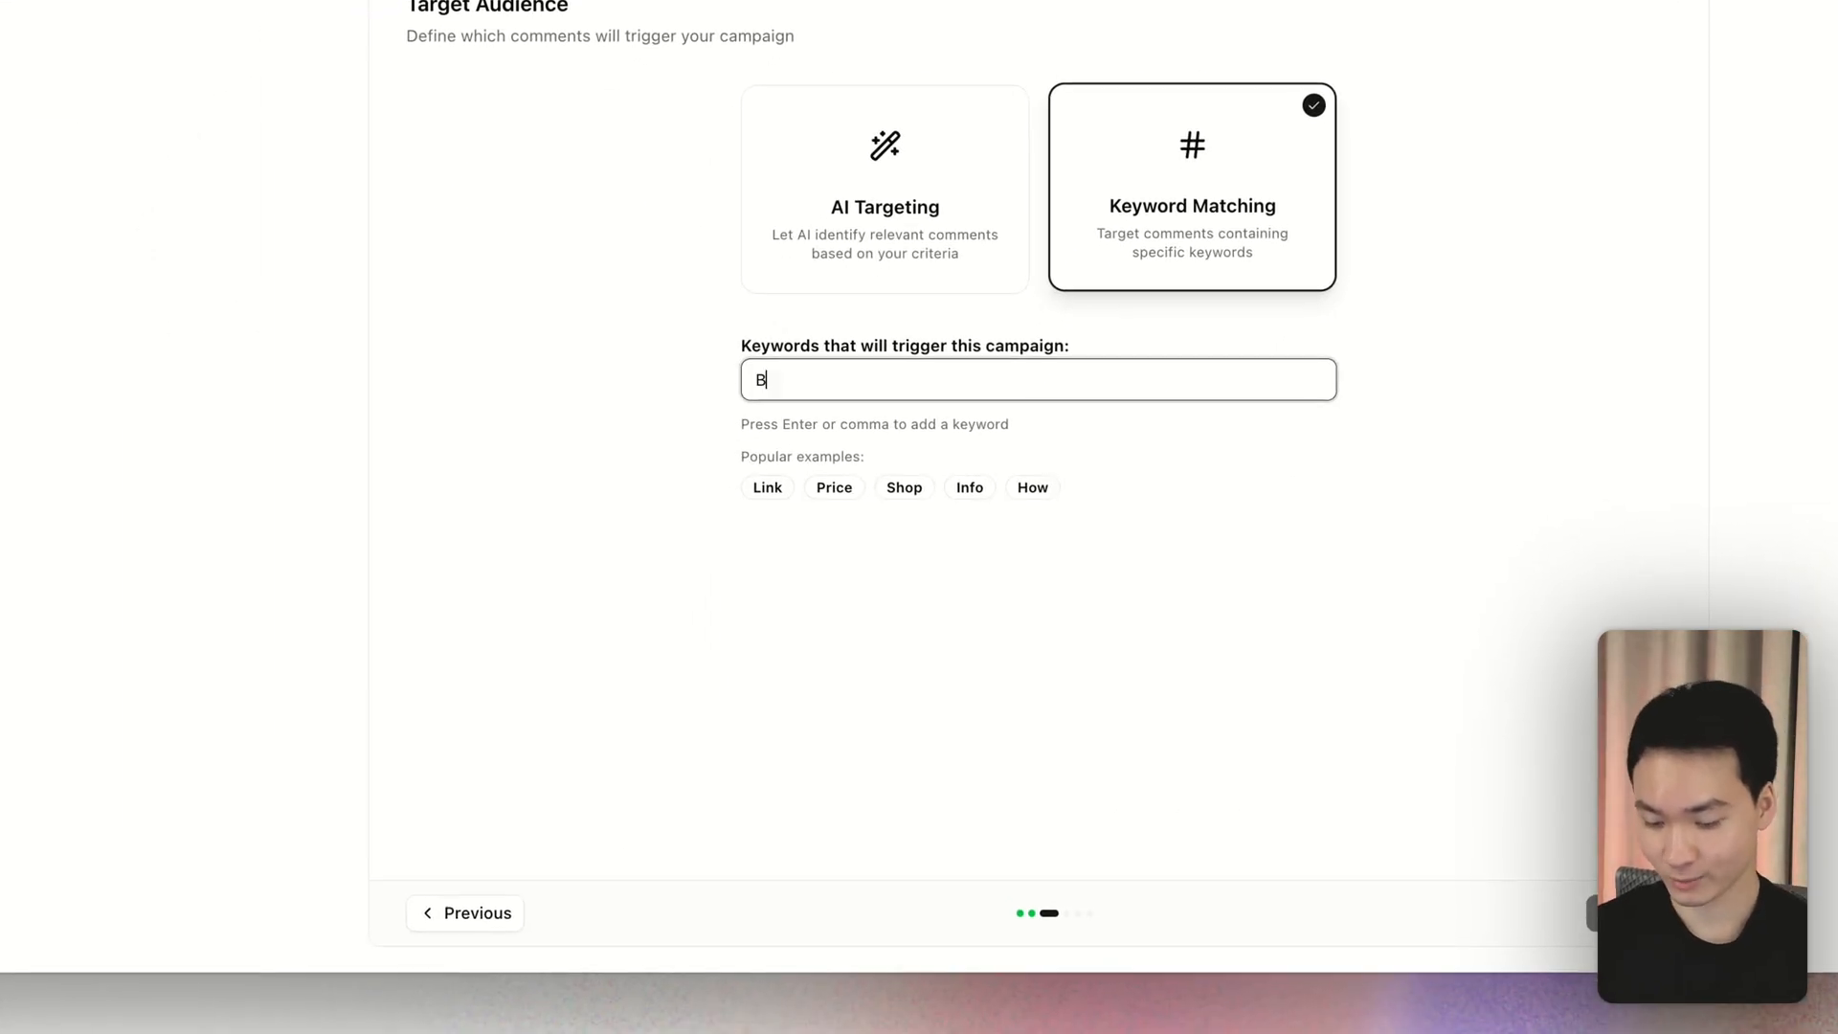
key("Return")
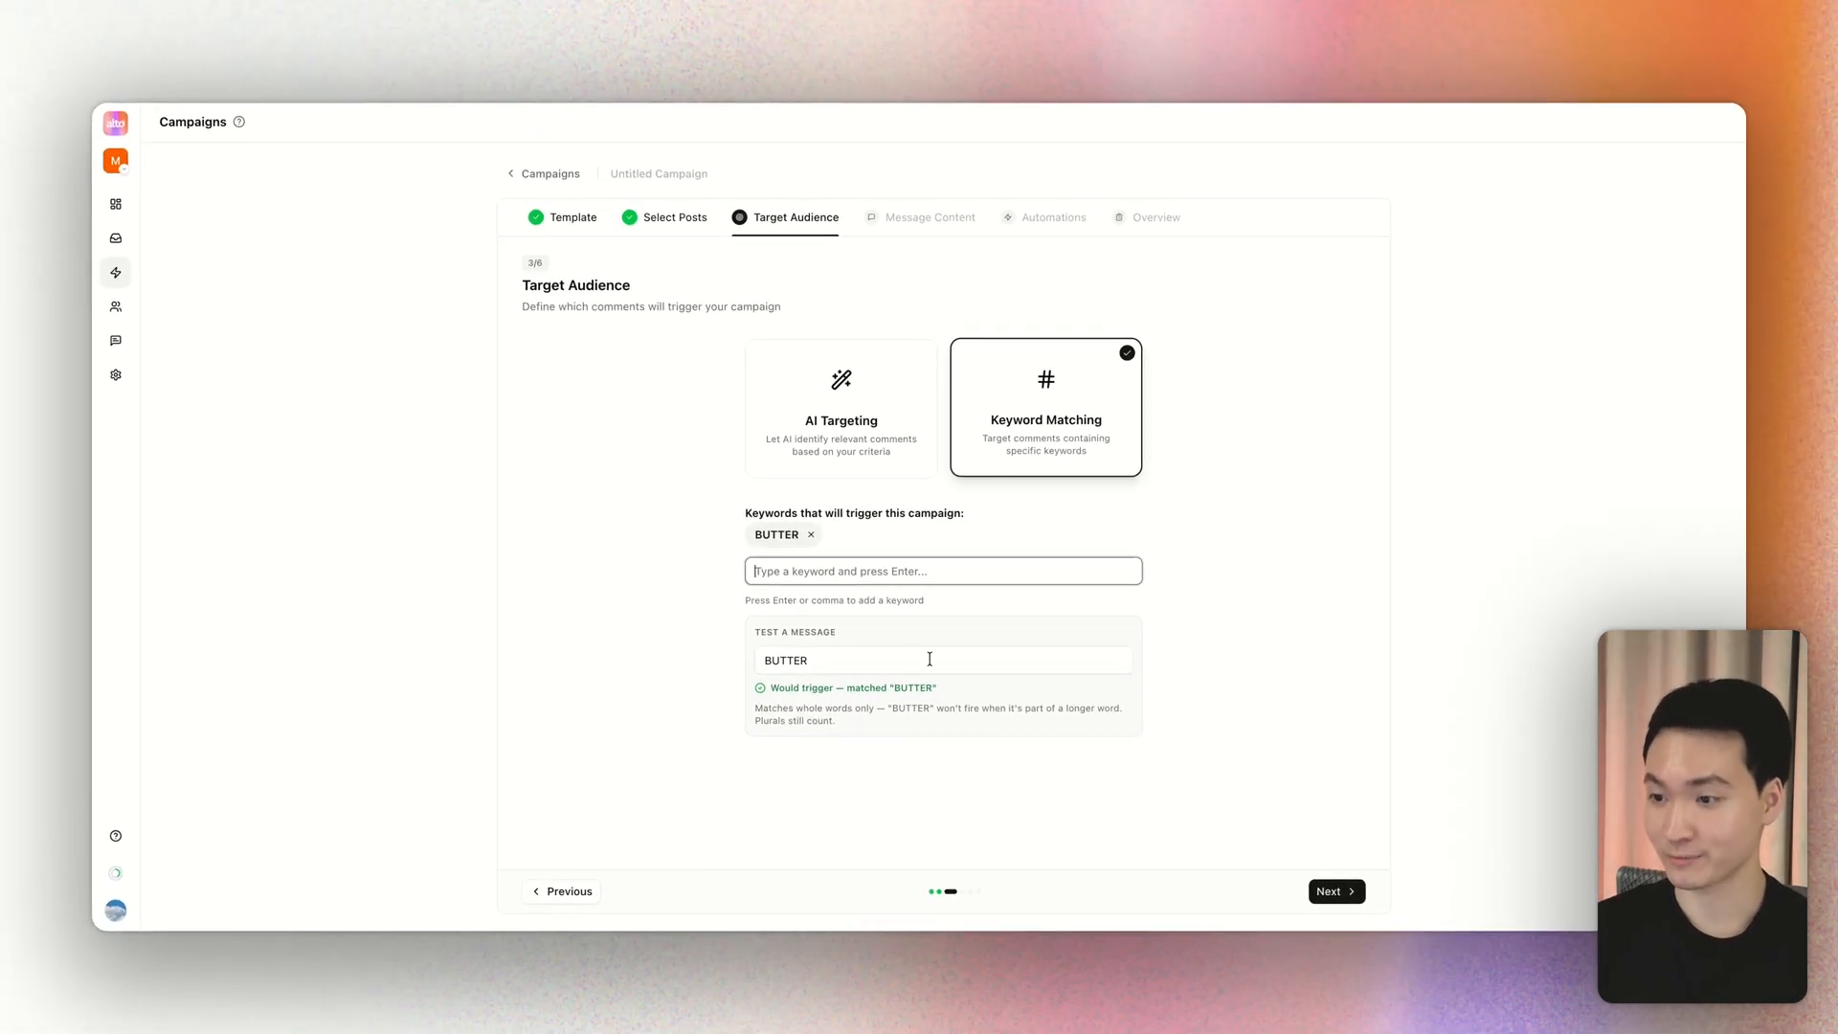
left_click(1336, 891)
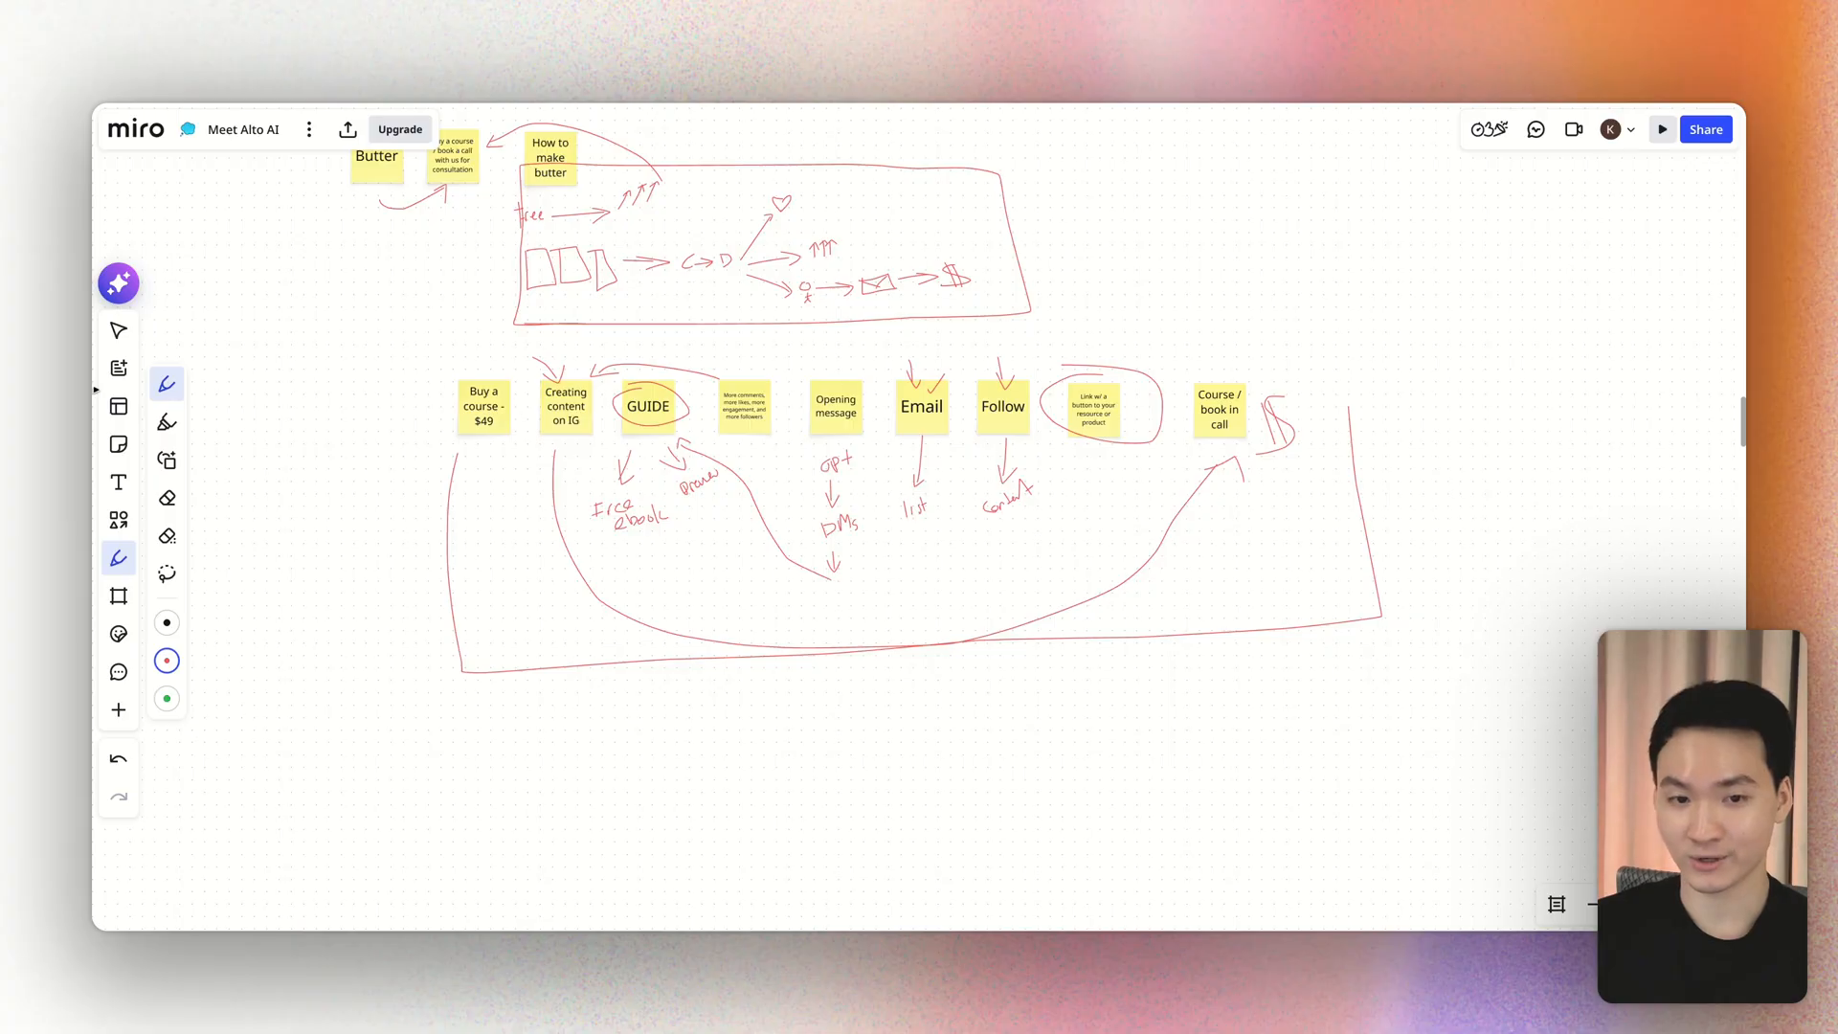
Step: On the Miro board, tick the "Opening message" note with the green pen
left_click(167, 697)
left_click_drag(813, 366, 849, 349)
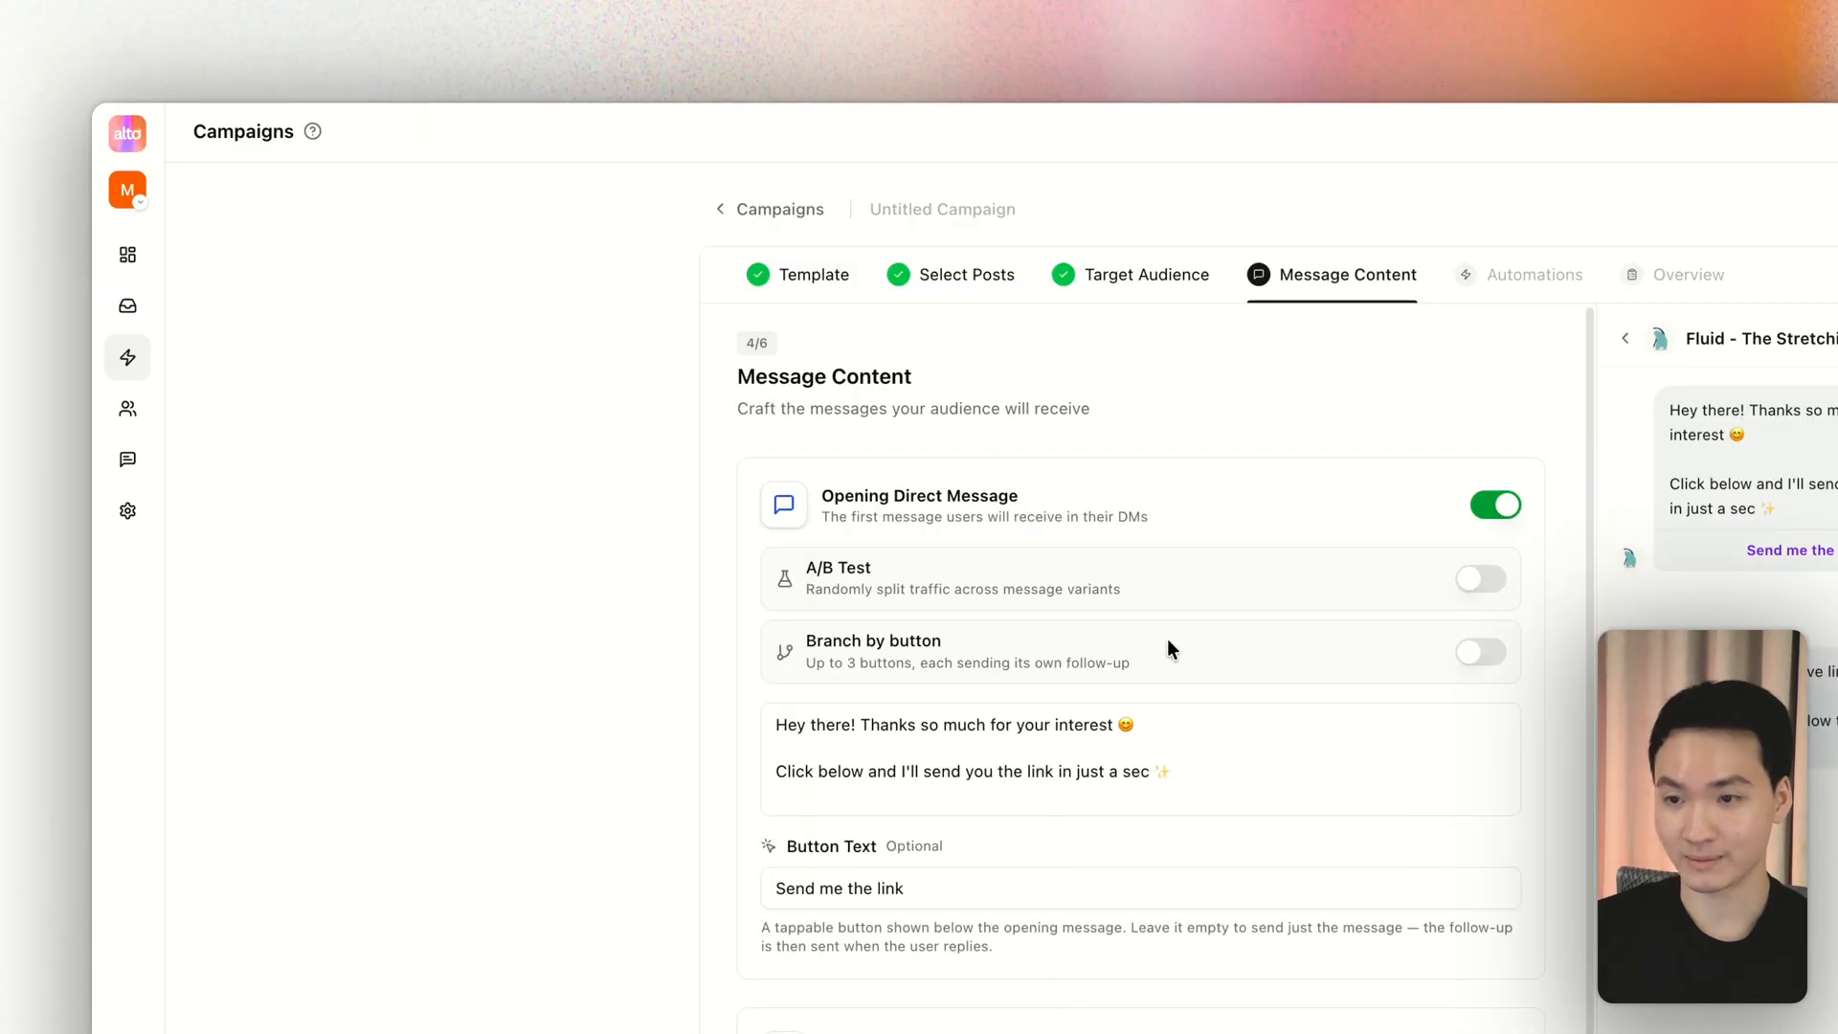
Step: In Alto, set the opening direct message to "Thanks for the comment! Want me to send you the link?" with the button text "Yes please!"
left_click_drag(1174, 742, 758, 691)
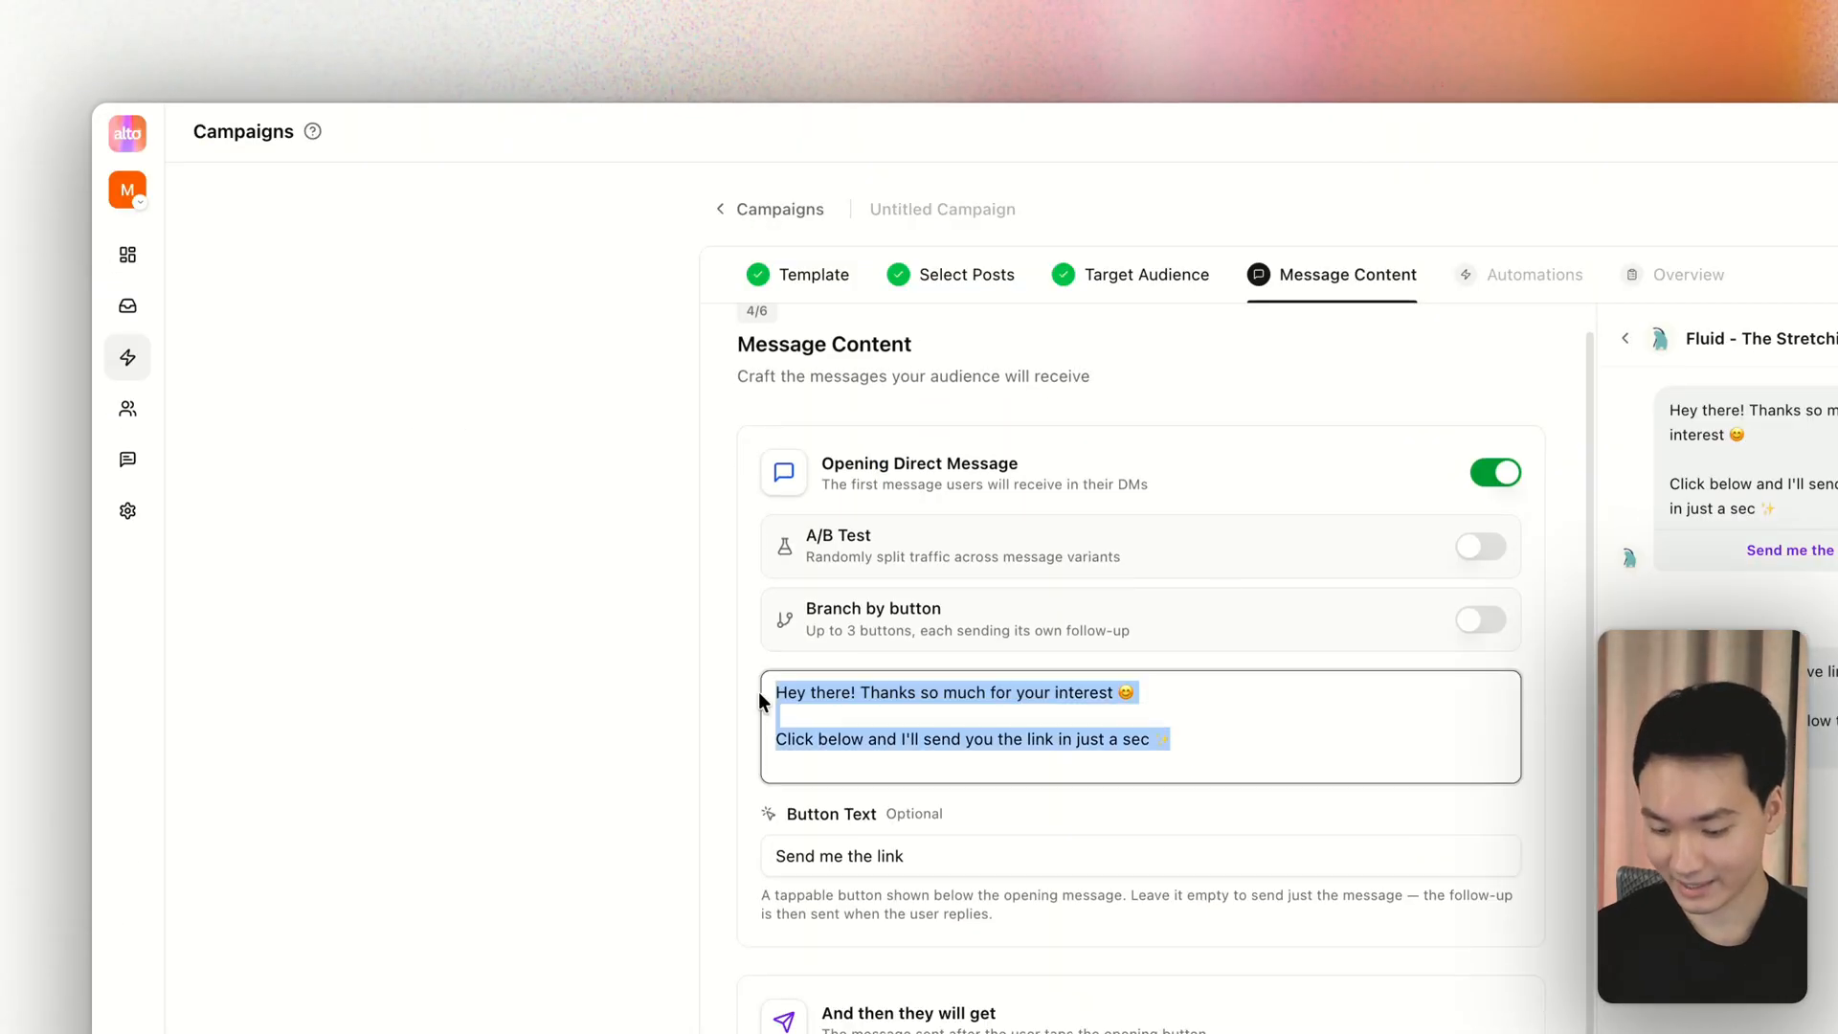
type("Thanks for the comment! Want me to send you the link?")
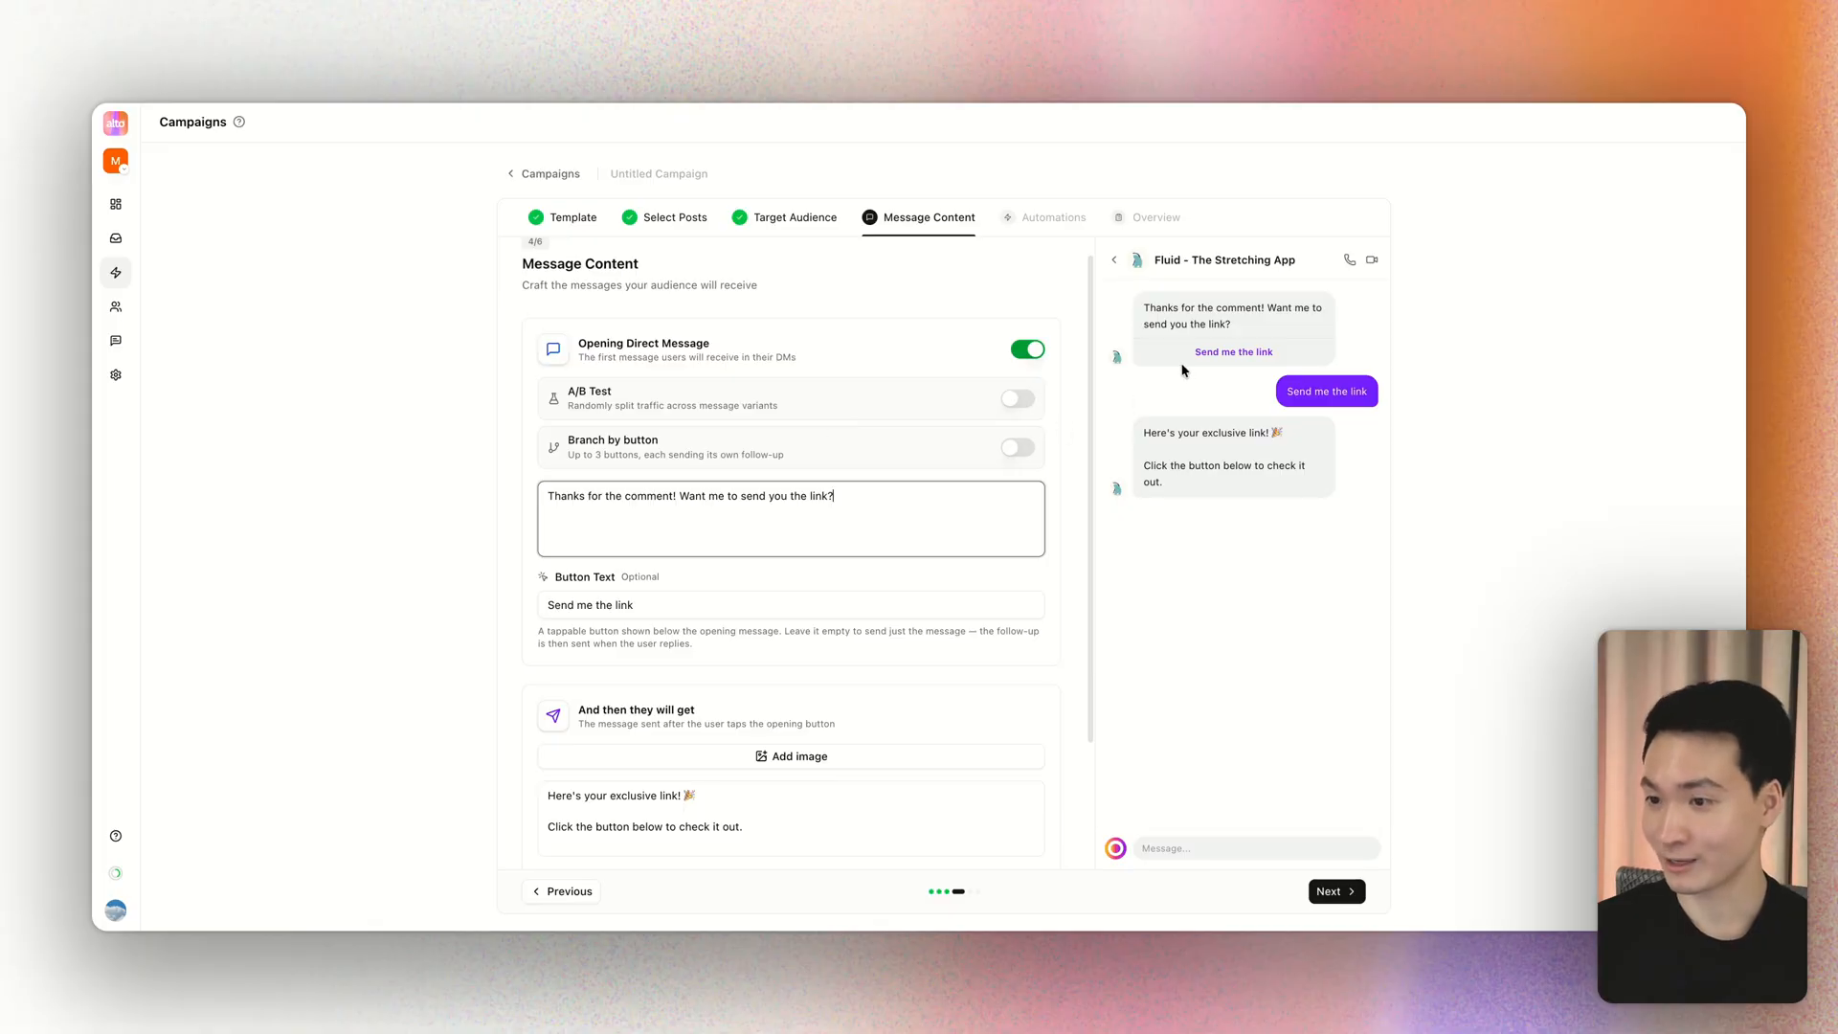
left_click_drag(1144, 307, 1279, 358)
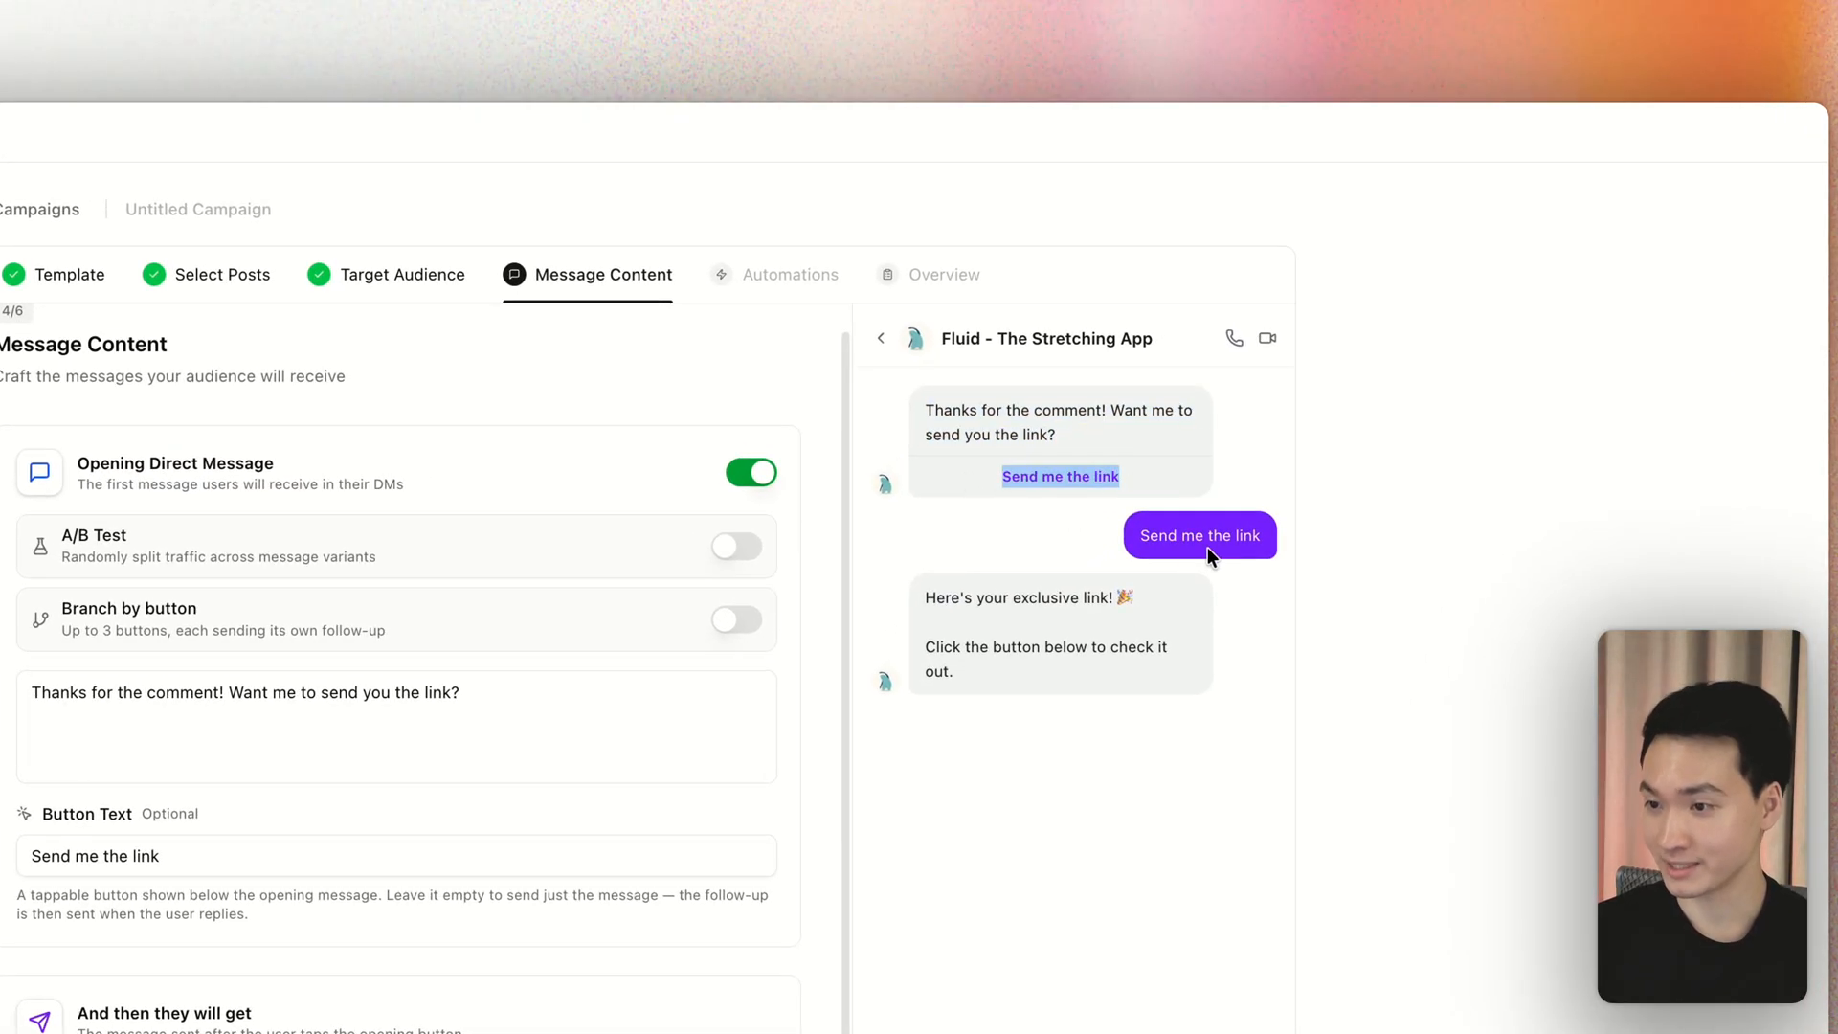
left_click_drag(1000, 477, 1251, 539)
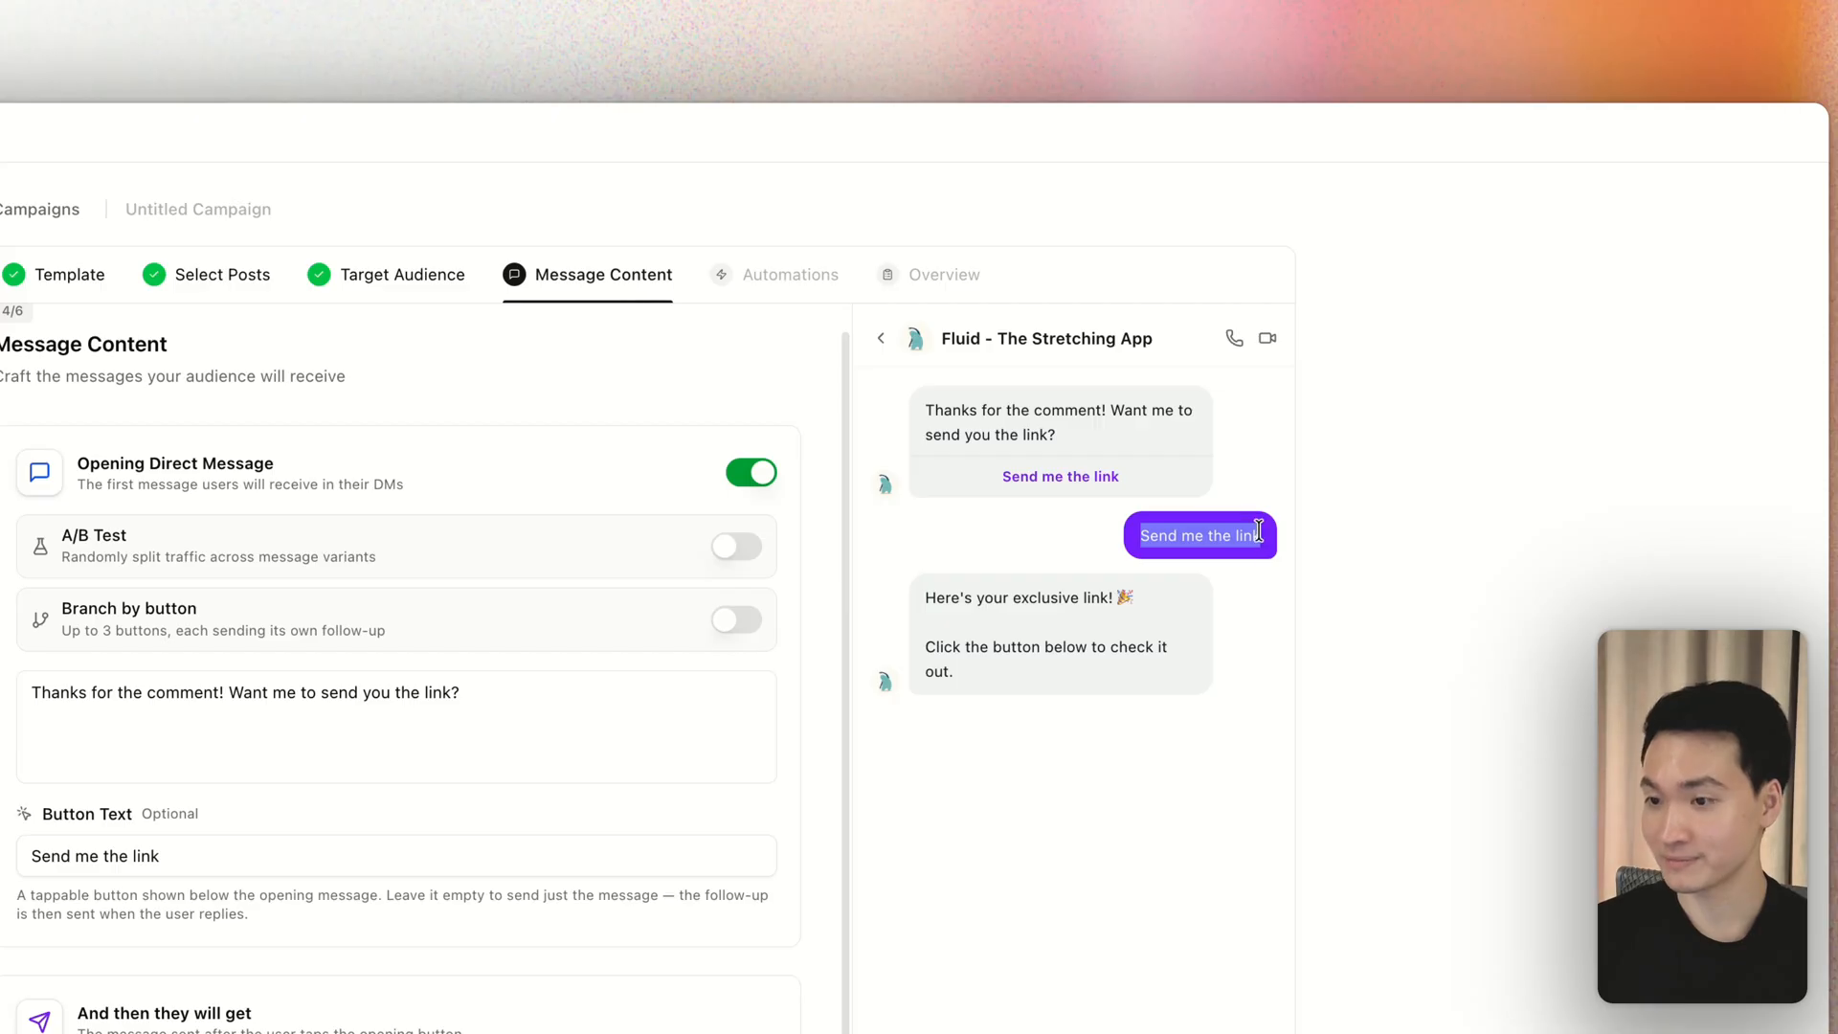
left_click_drag(938, 591, 984, 678)
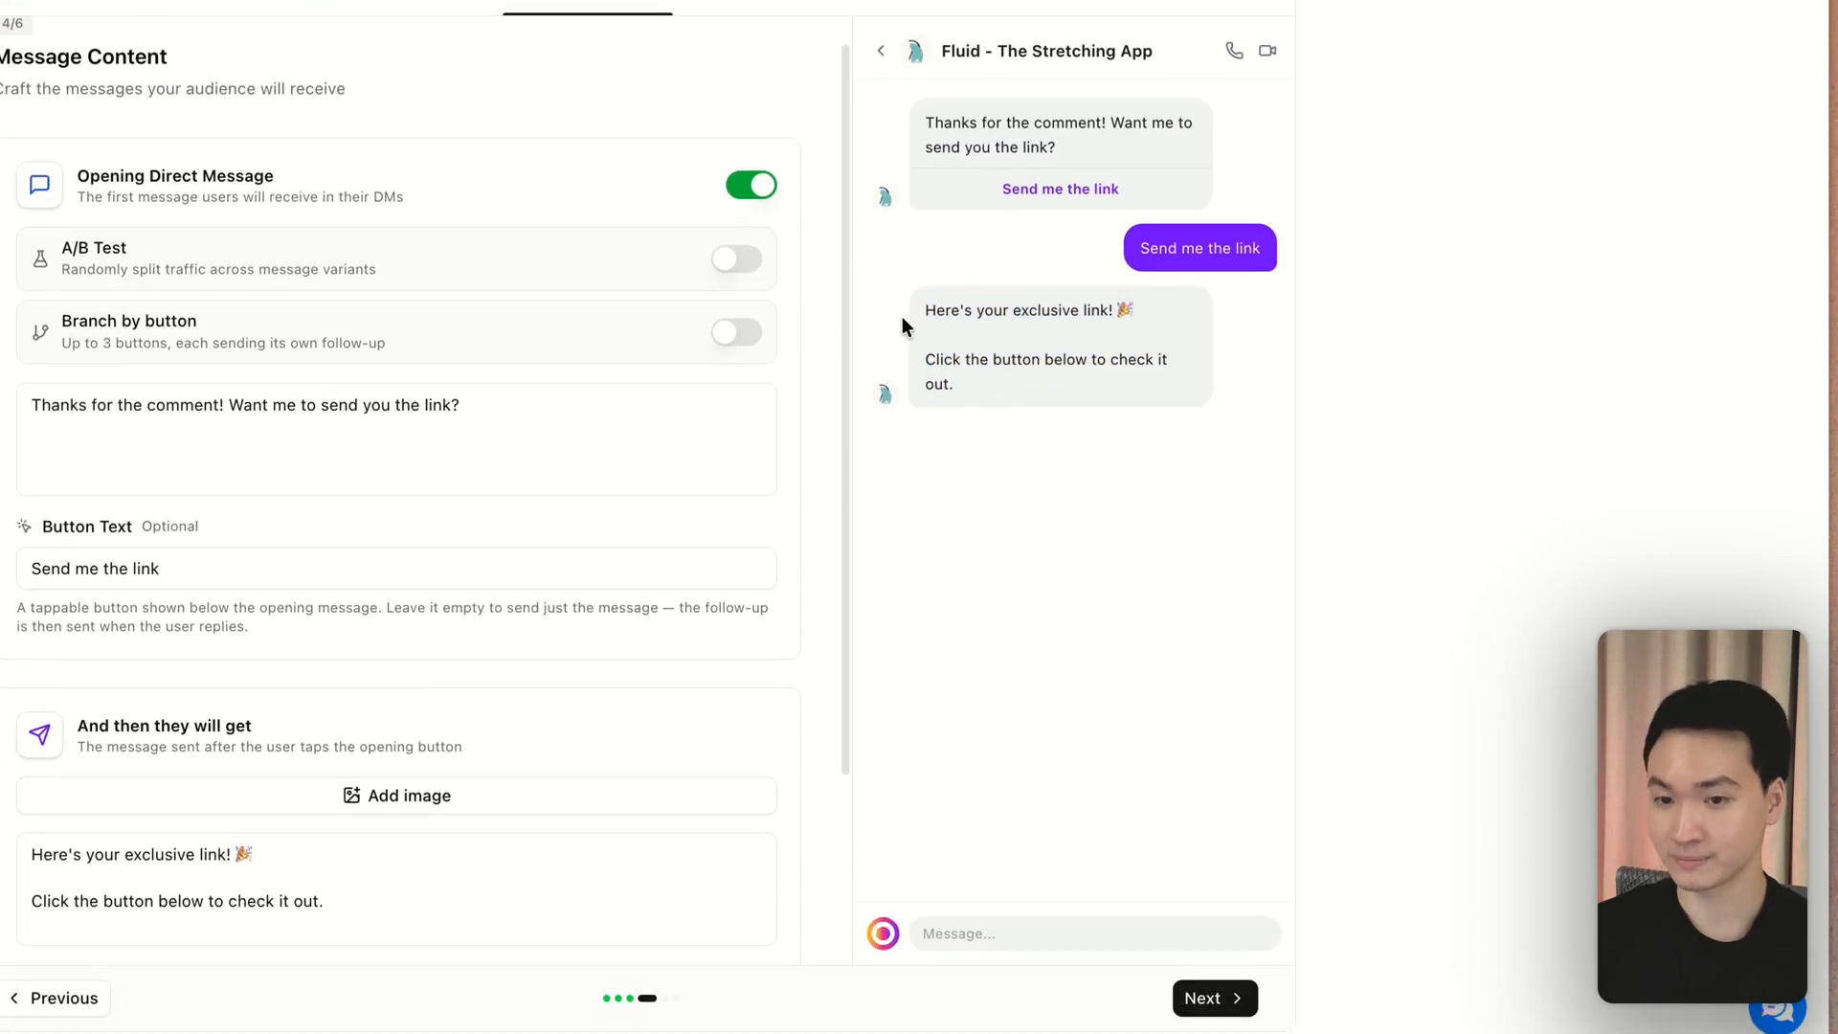
triple_click(208, 853)
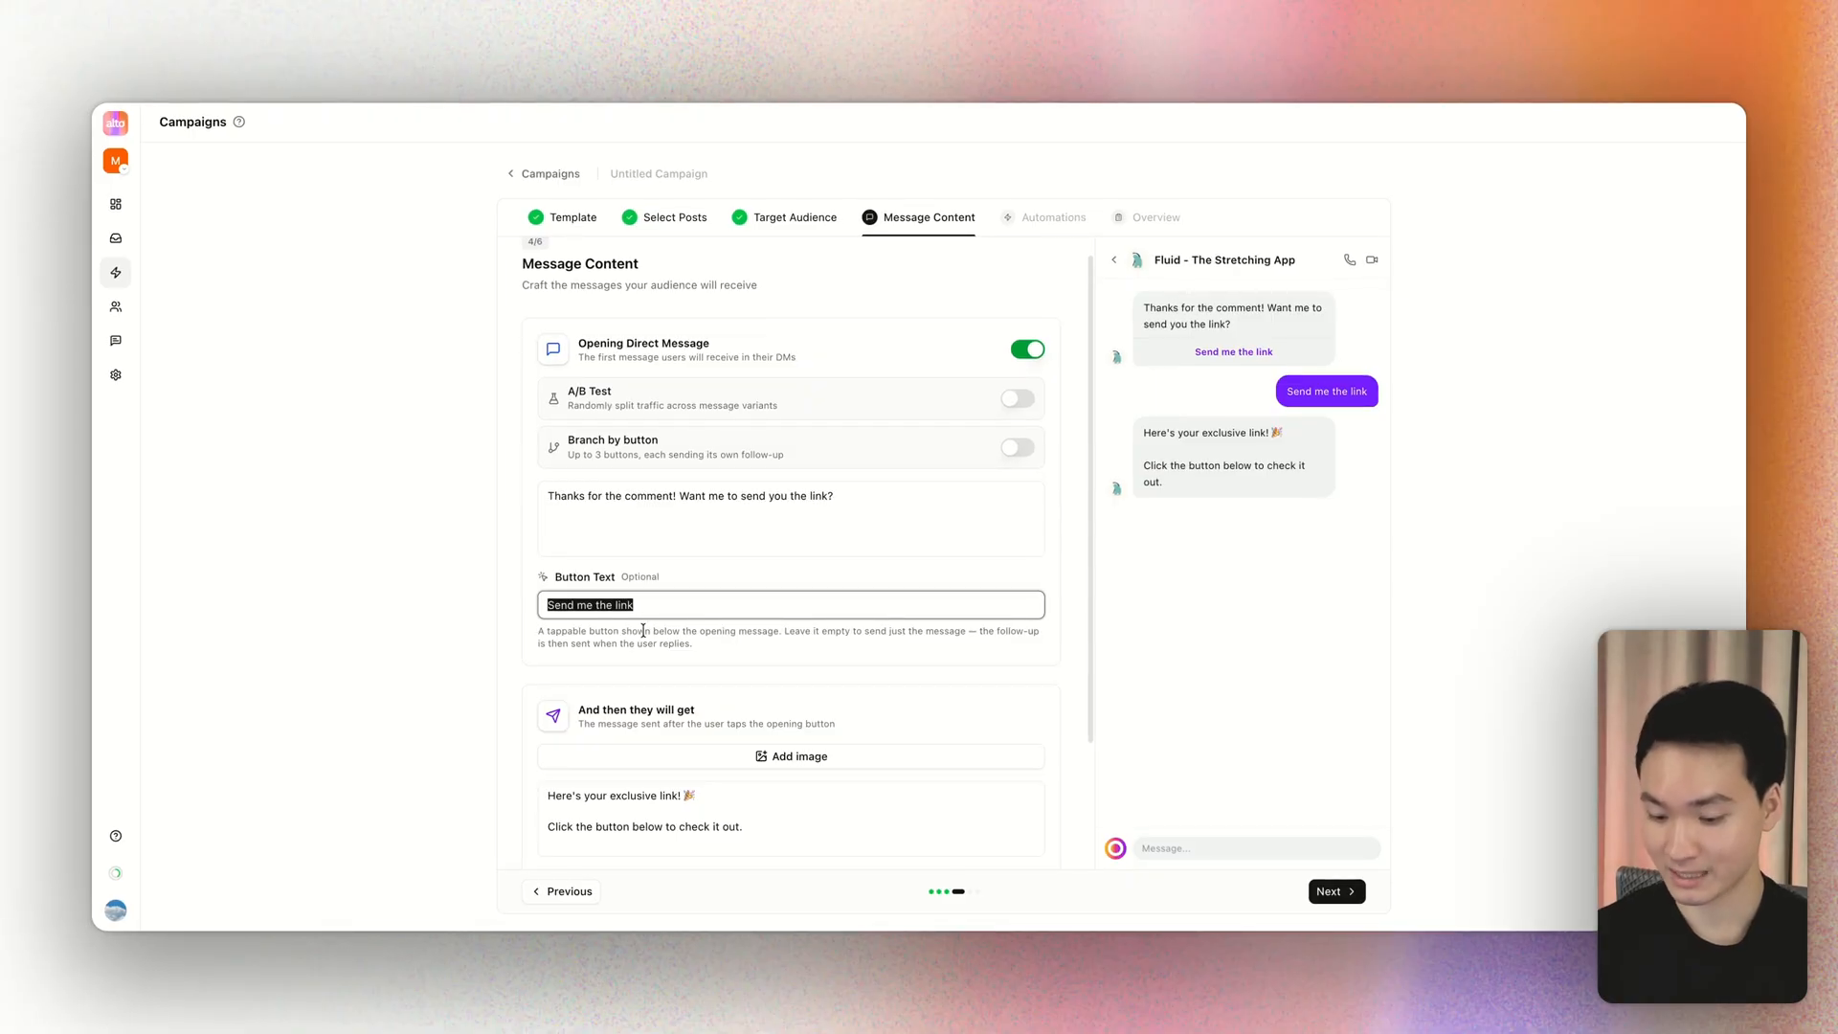
type("Yes please!")
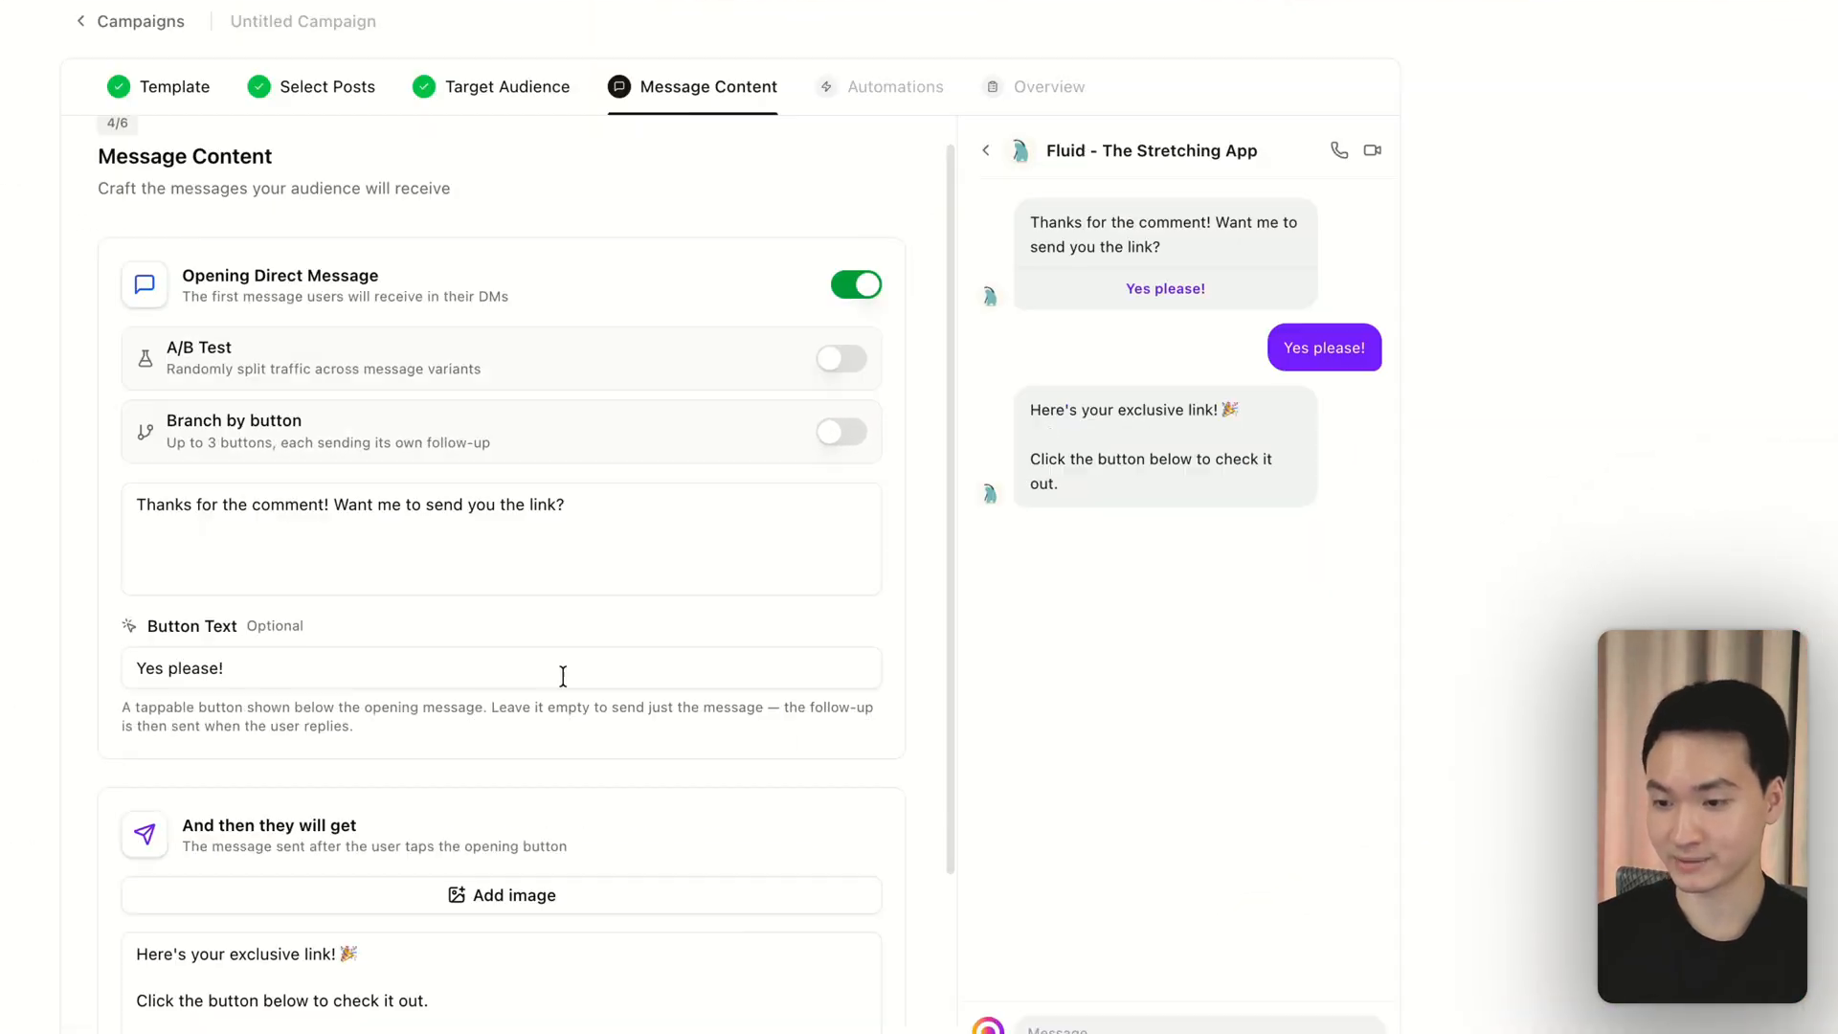
Step: Switch to Miro and tick the "Link w/ a button to your resource or product" note in green
scroll(483, 755, "down", 2)
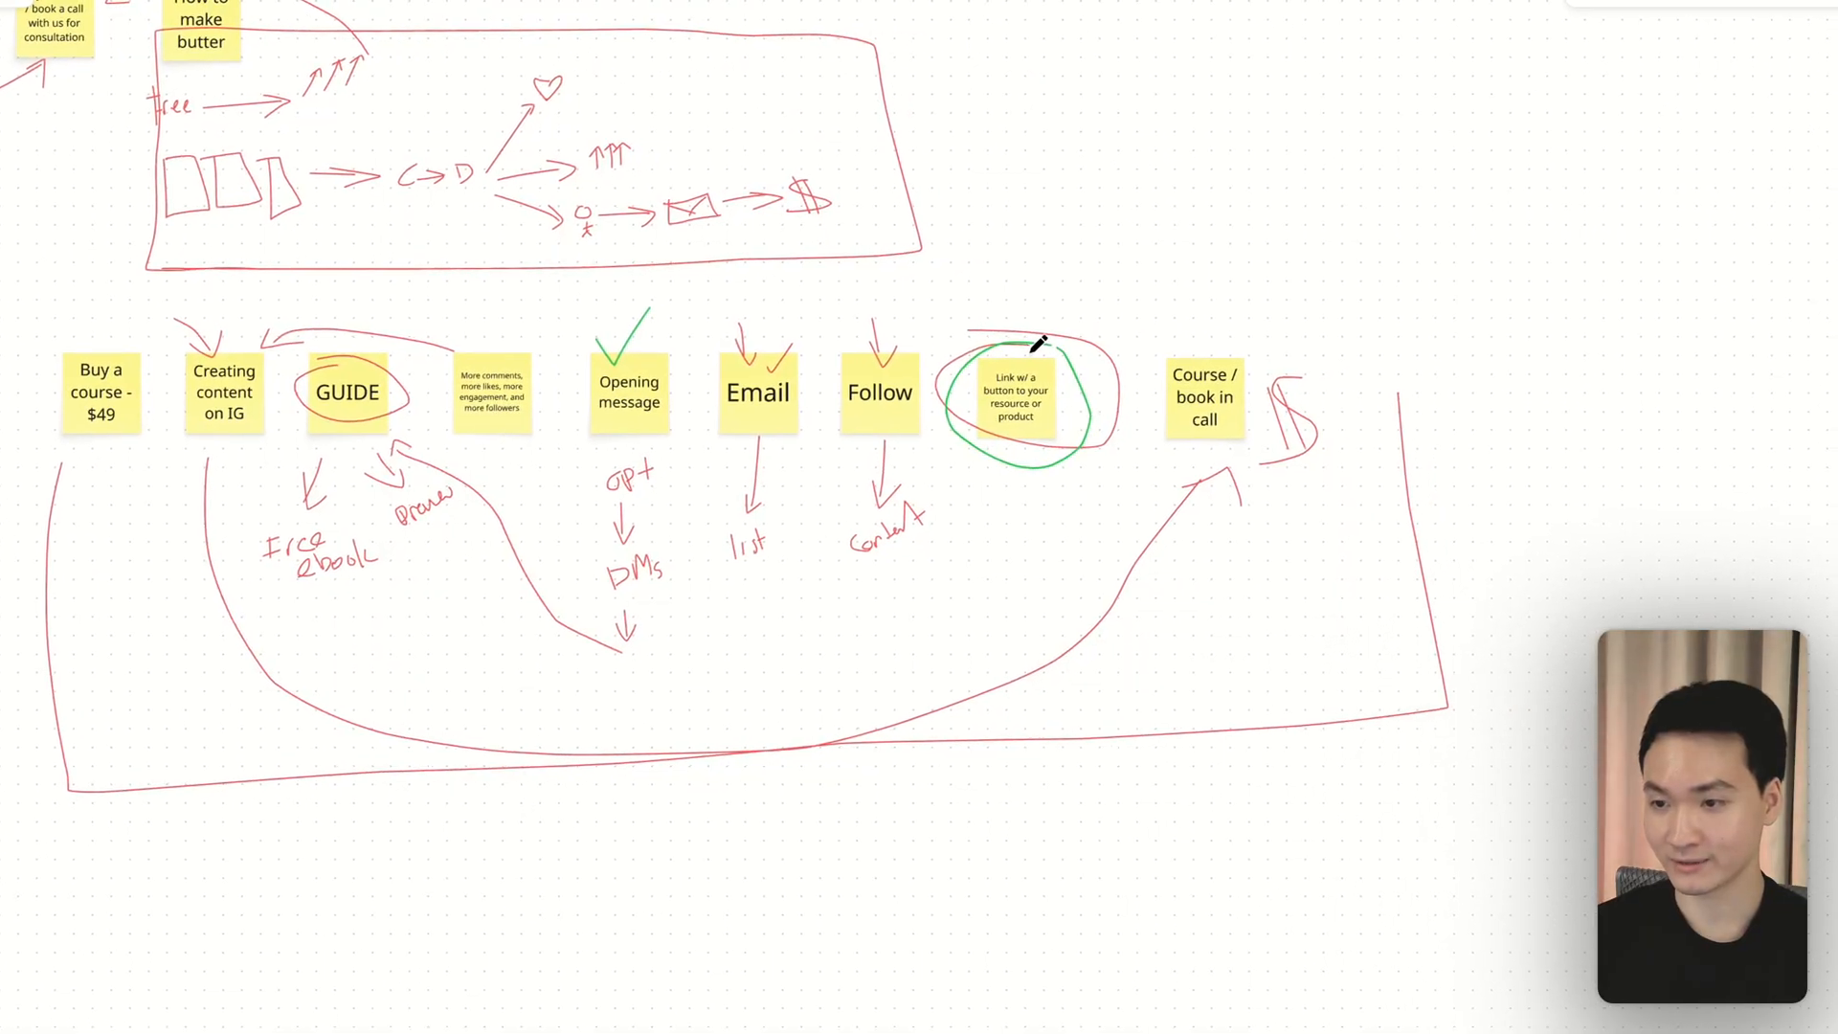
left_click_drag(1039, 345, 1077, 278)
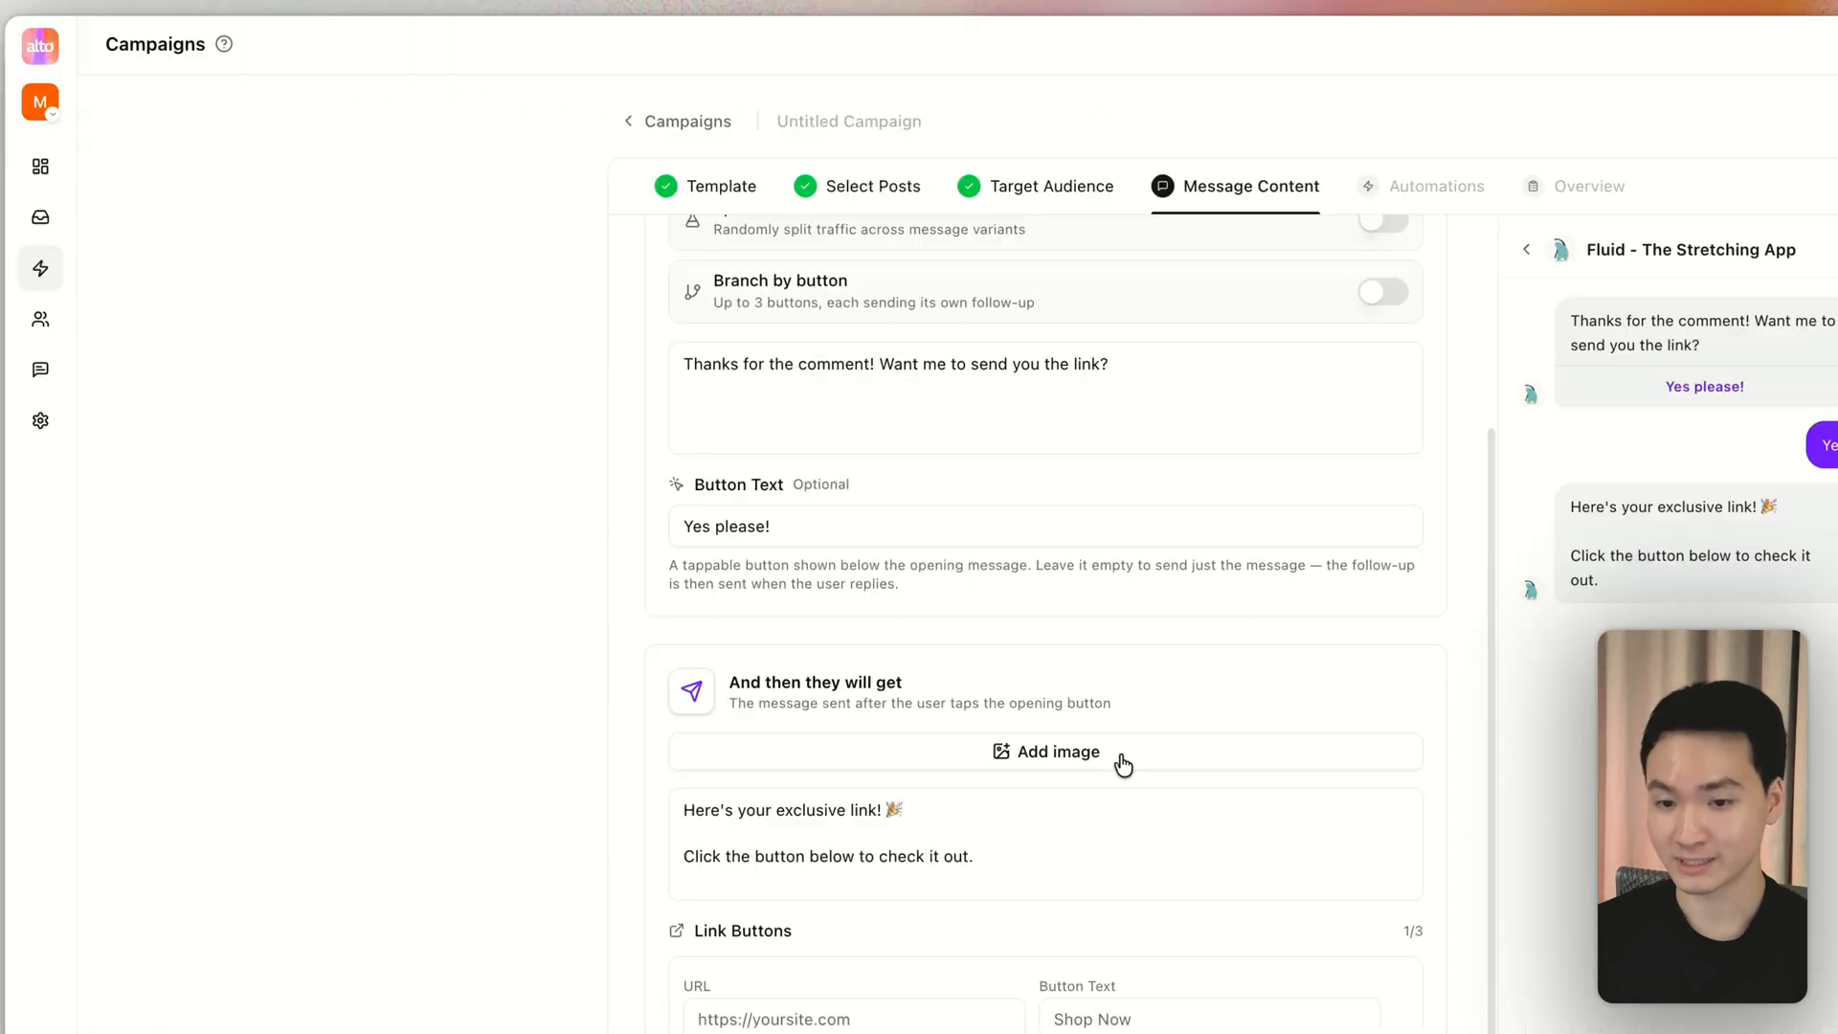
Step: In Alto, replace the follow-up message with "Here's the free preview to my butter course, hope you enjoy" ending in a smiling emoji
left_click(738, 542)
left_click_drag(738, 542, 259, 459)
type("Here's the ")
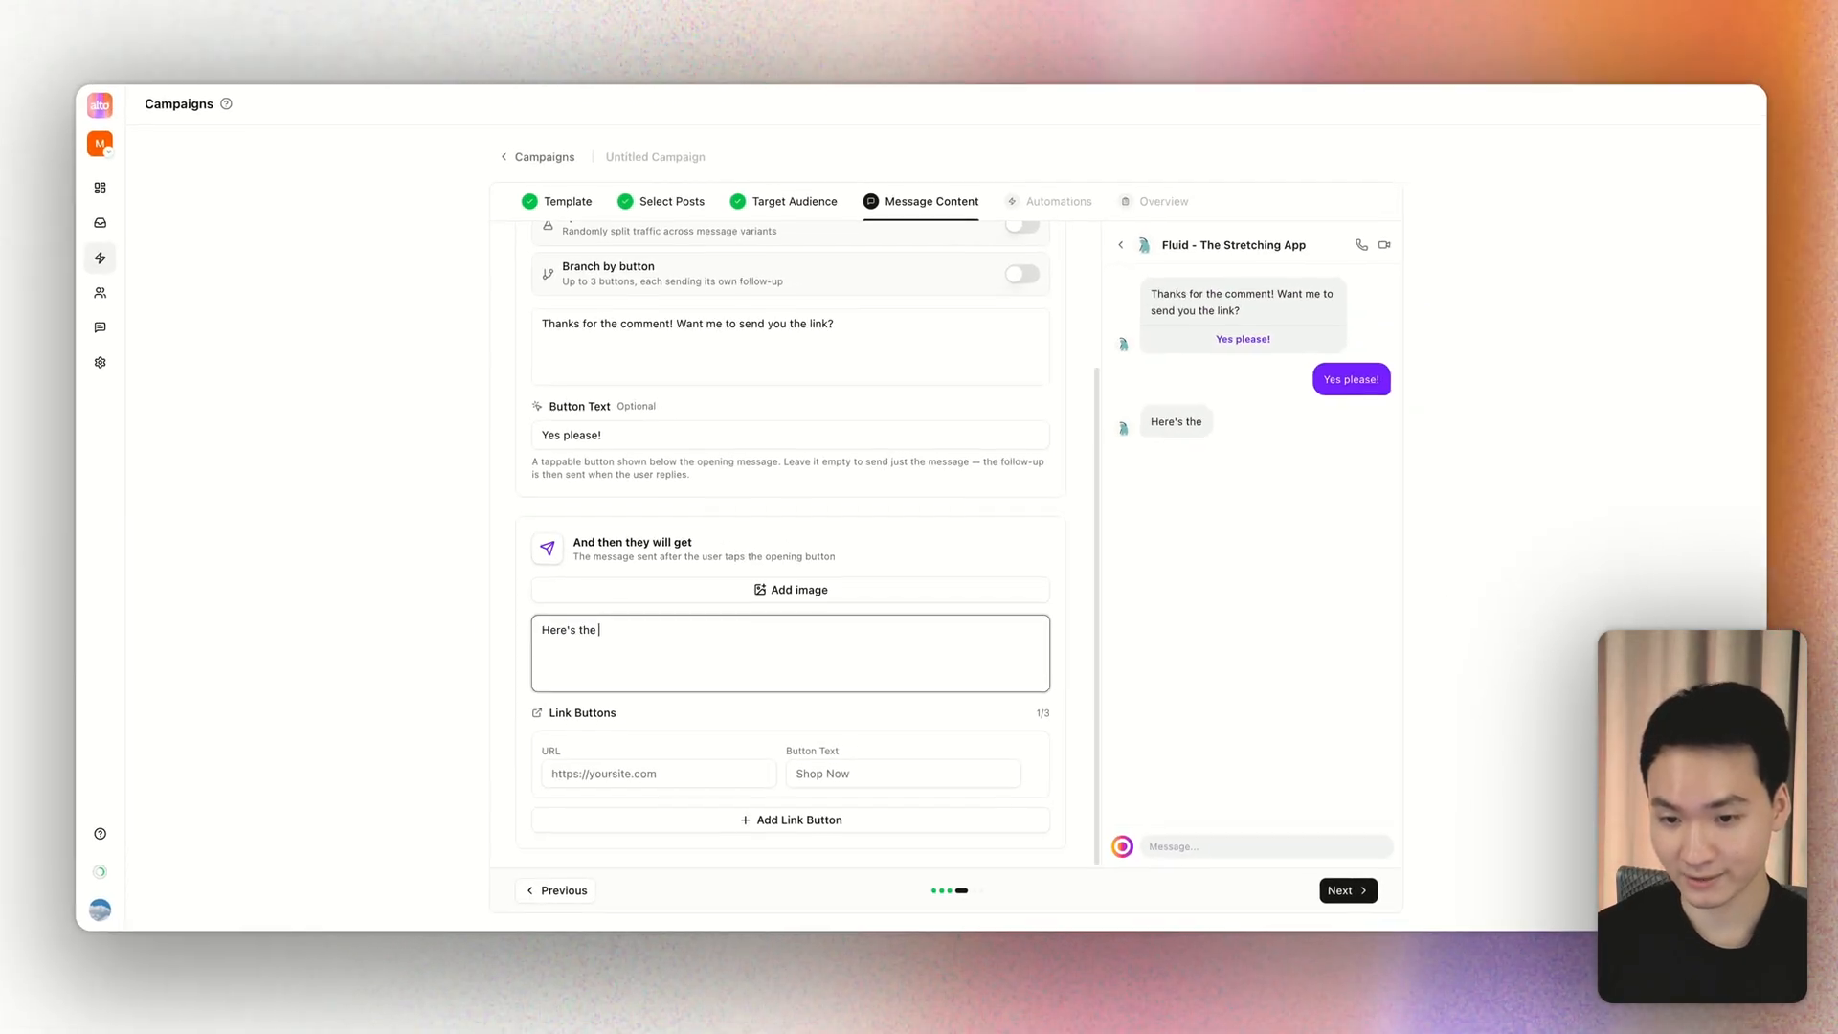
type("free preview to my butter cours")
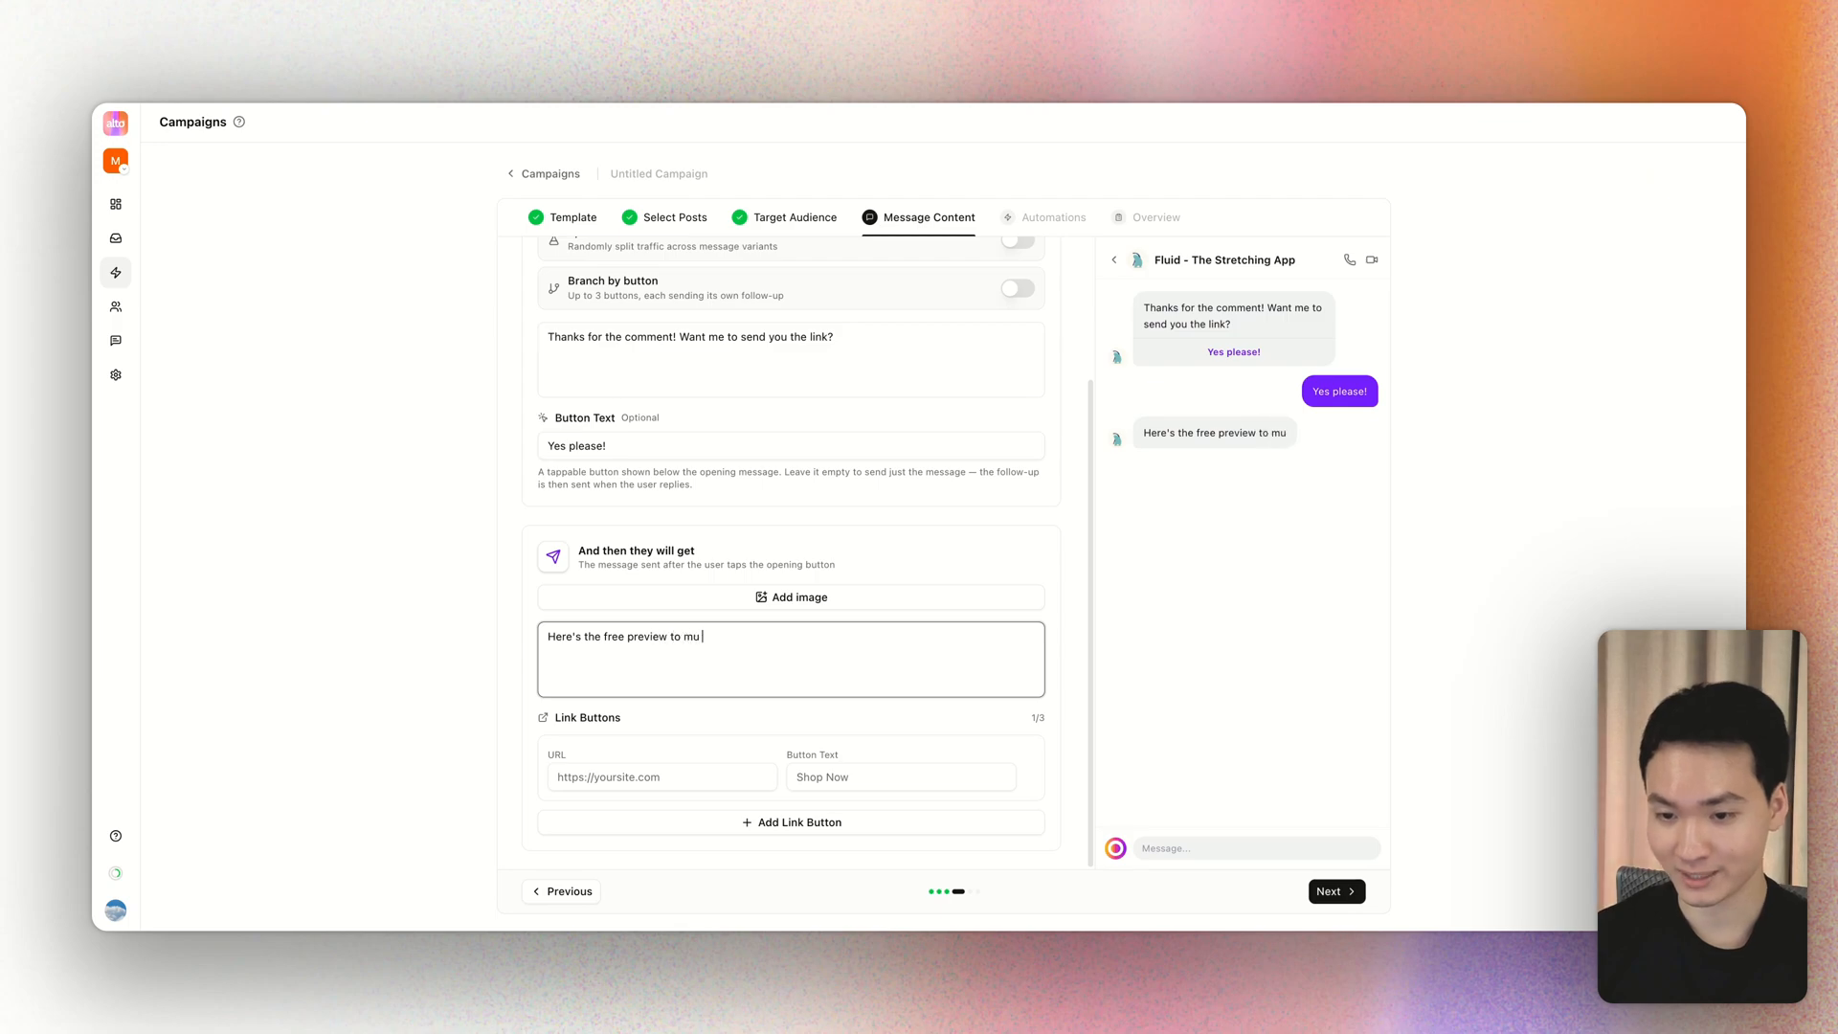
type("e, hope you enjoy")
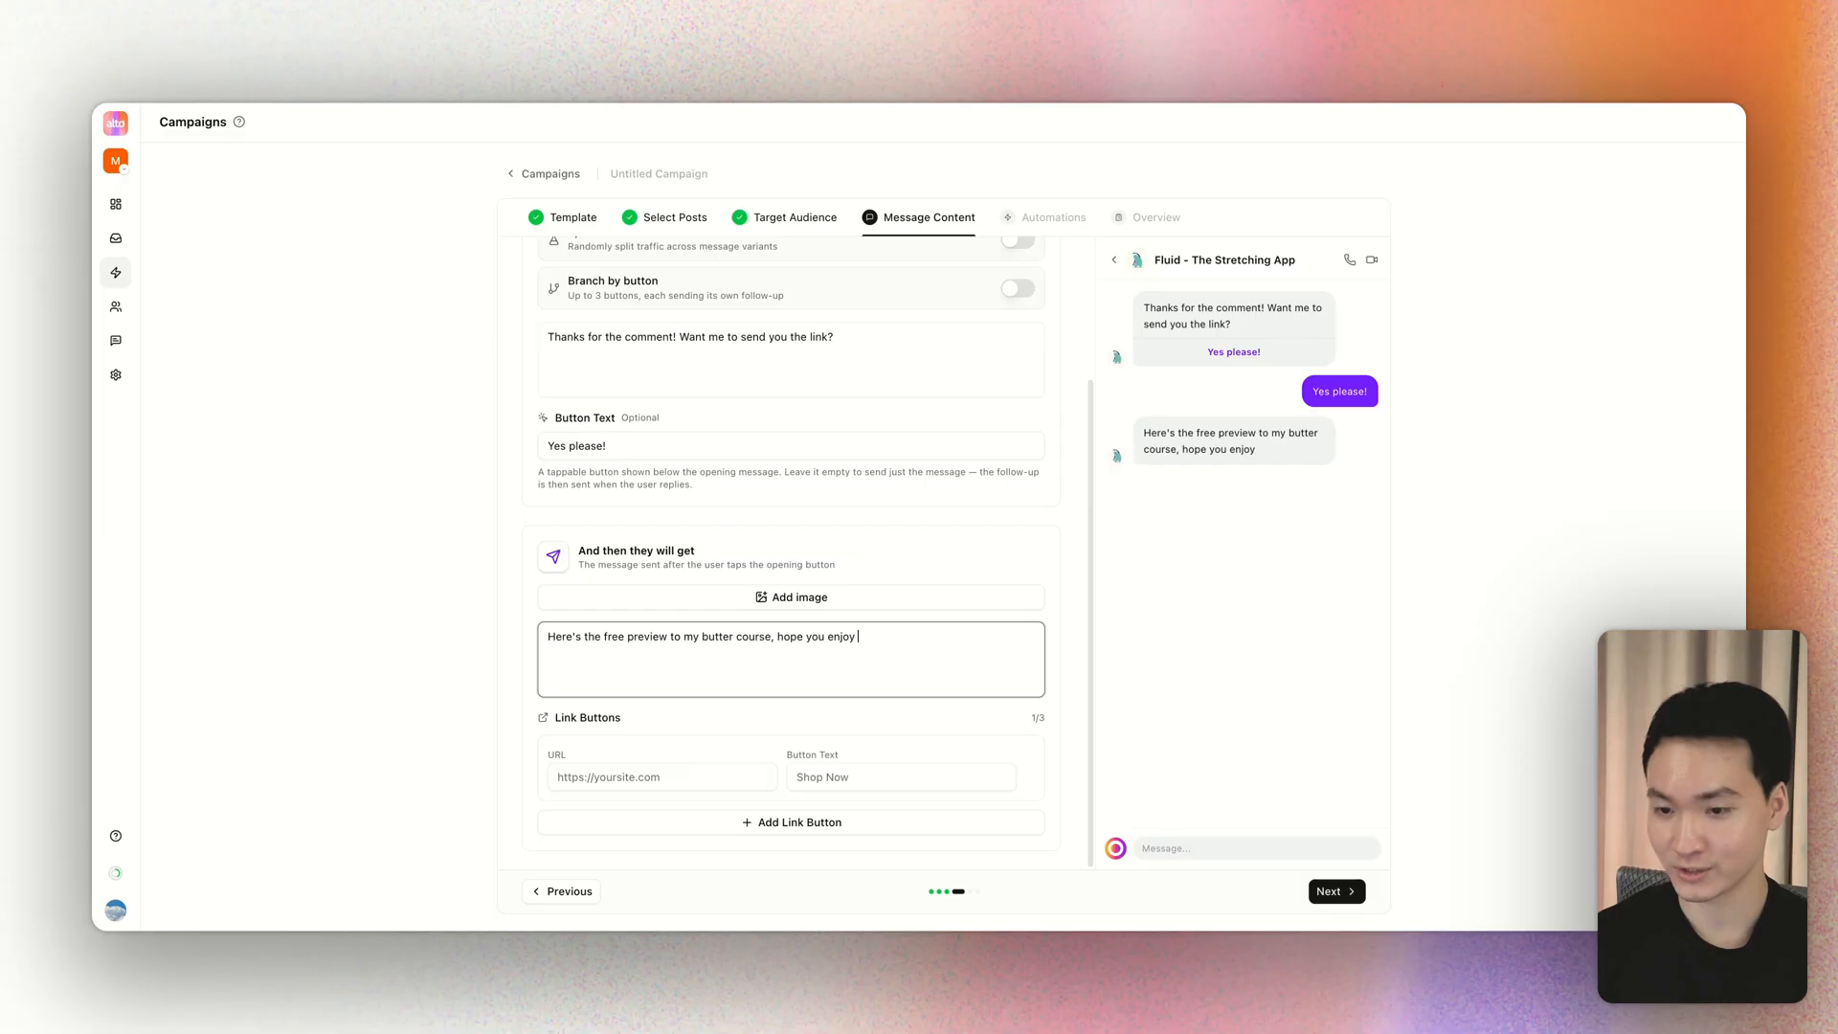
key("ctrl+super+space")
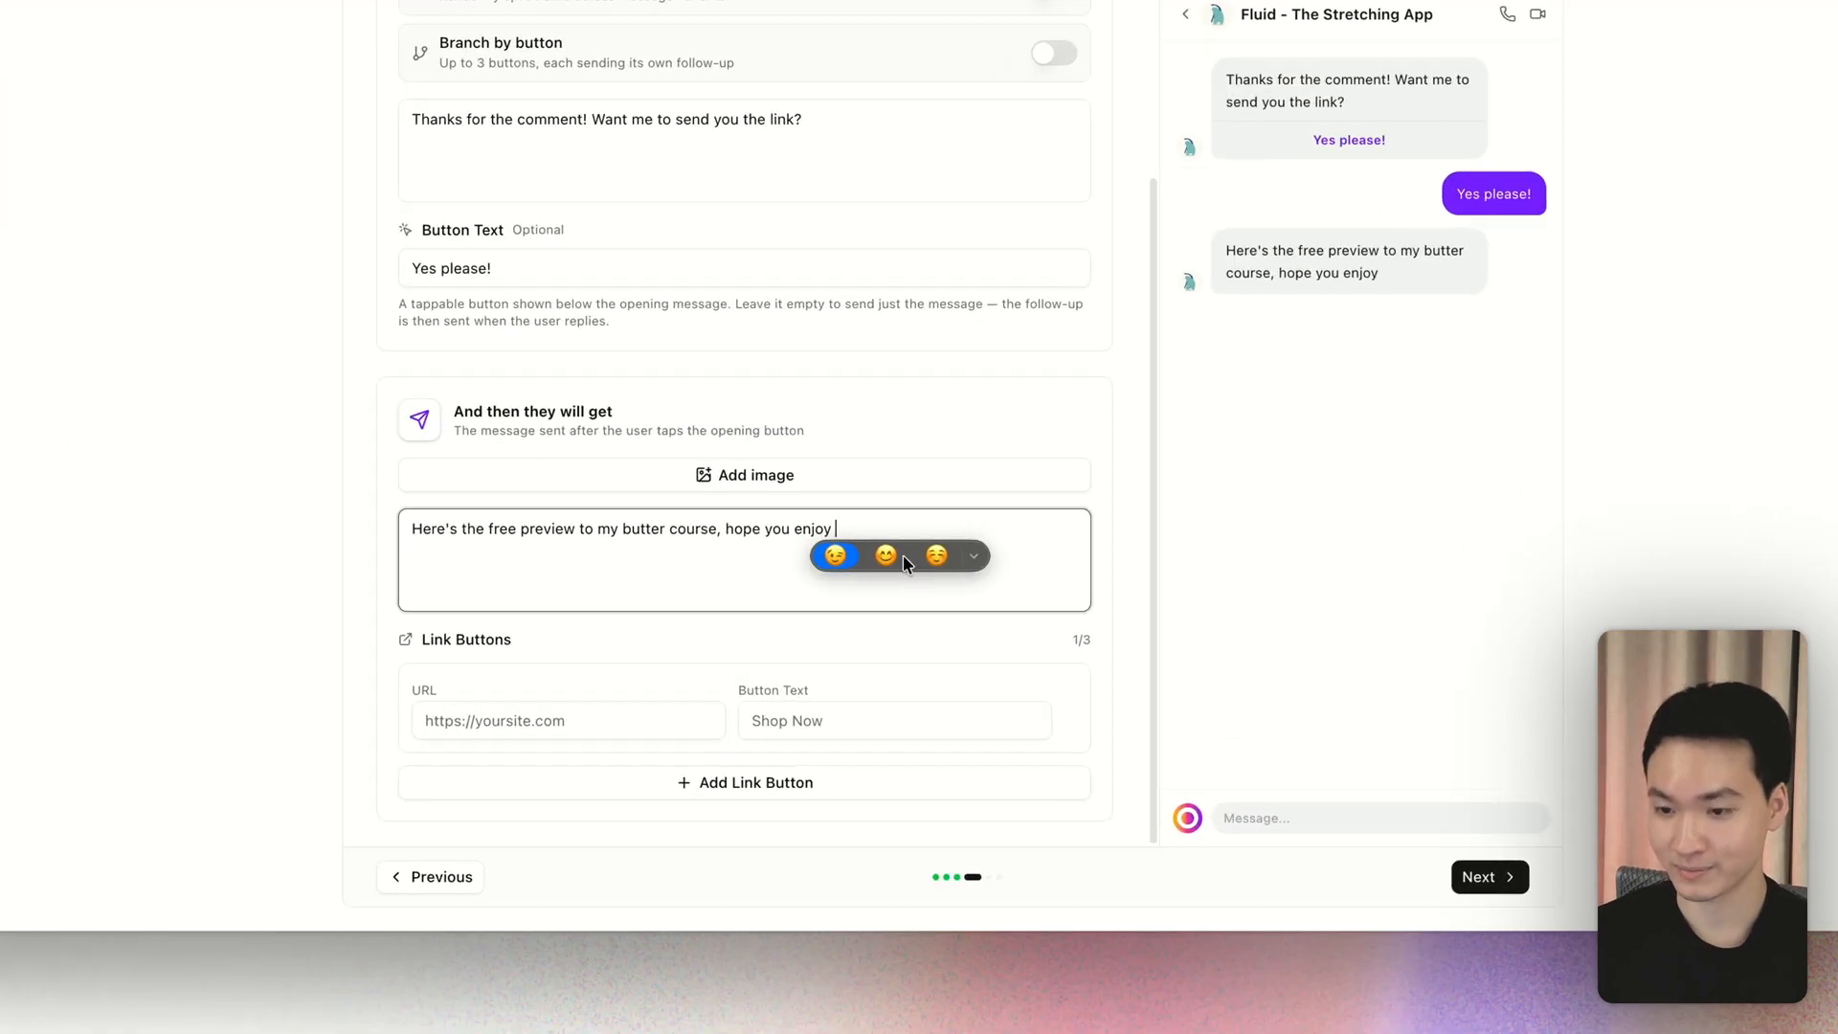
left_click(895, 656)
left_click(661, 771)
type("https://mee")
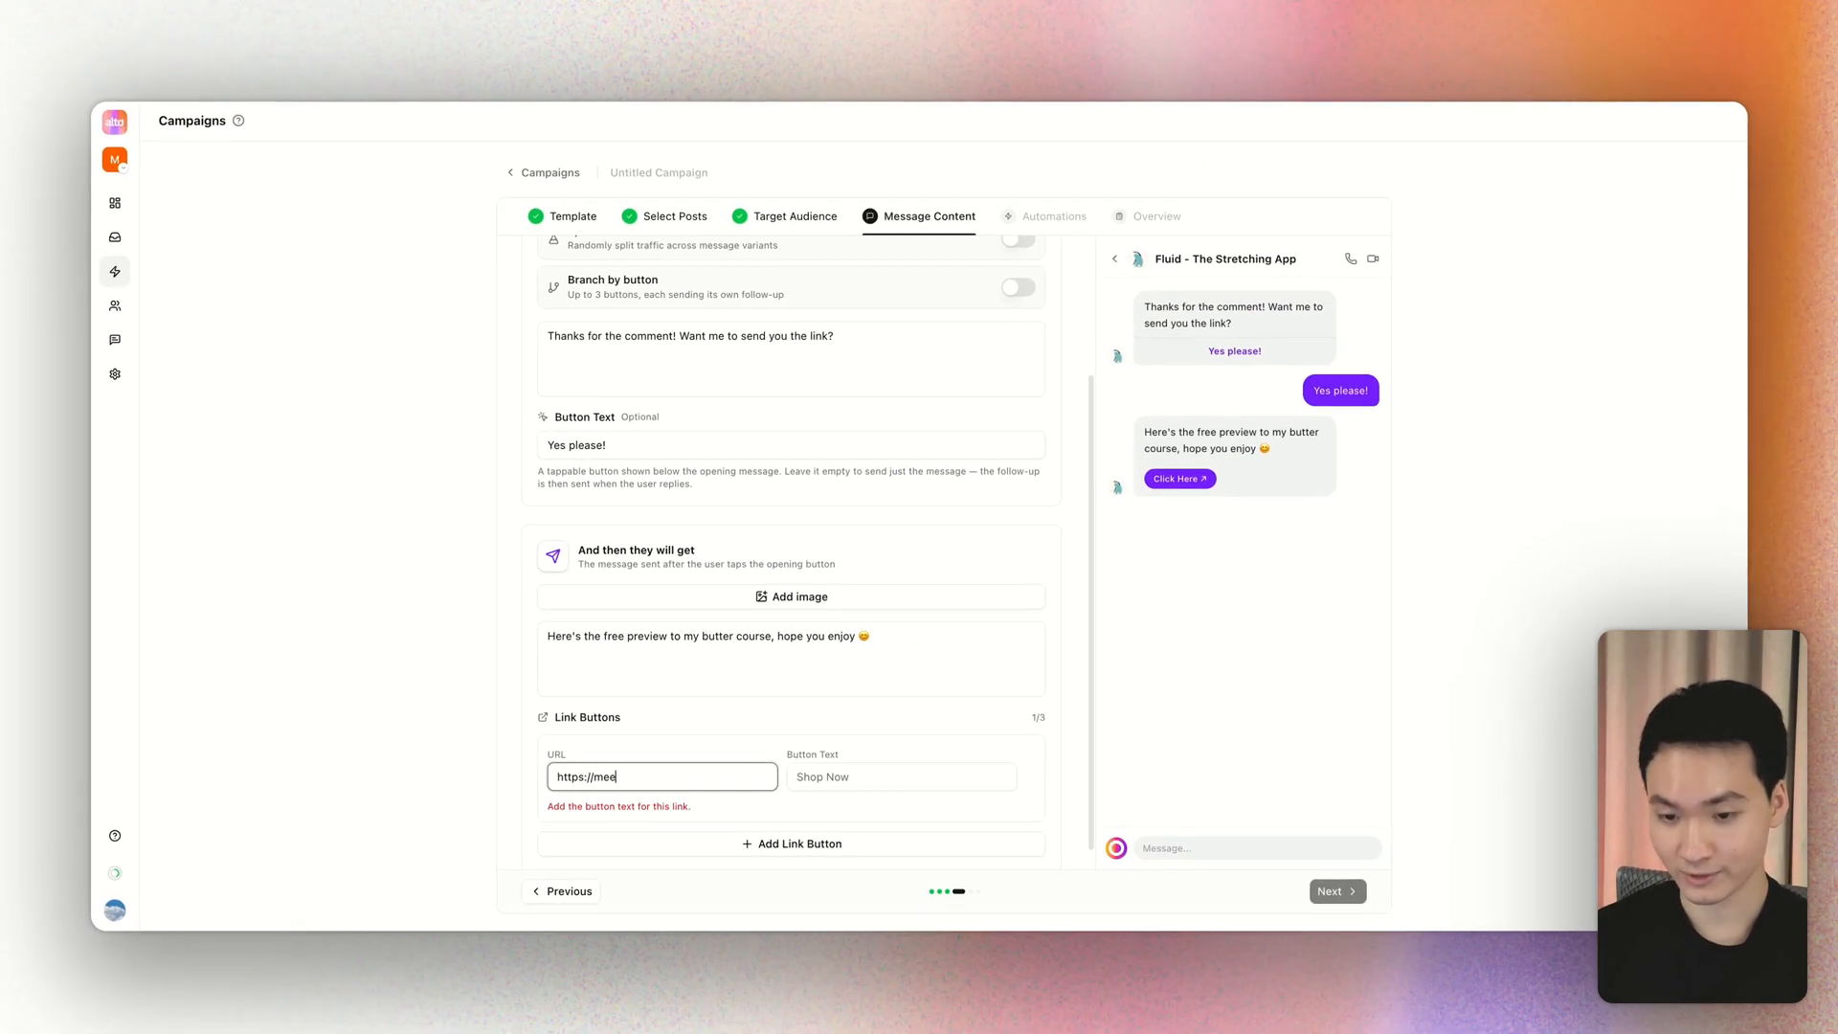
type("talto.ai")
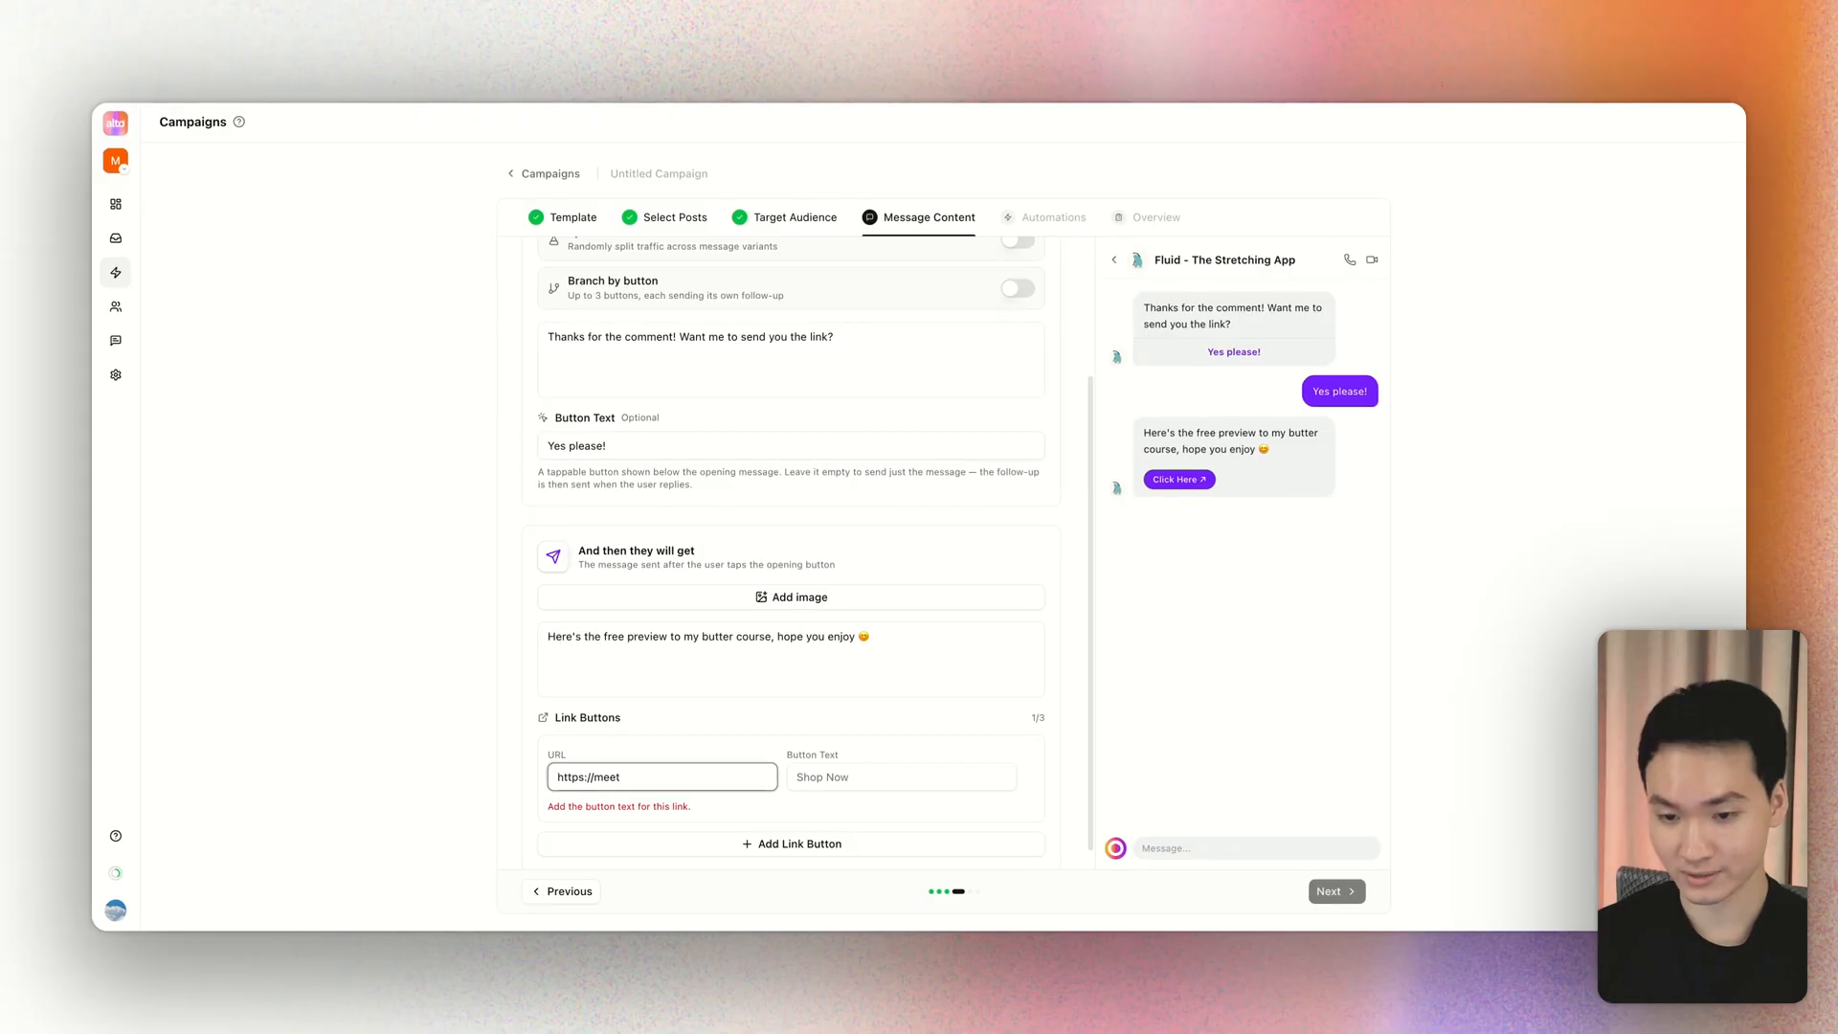
key("Tab")
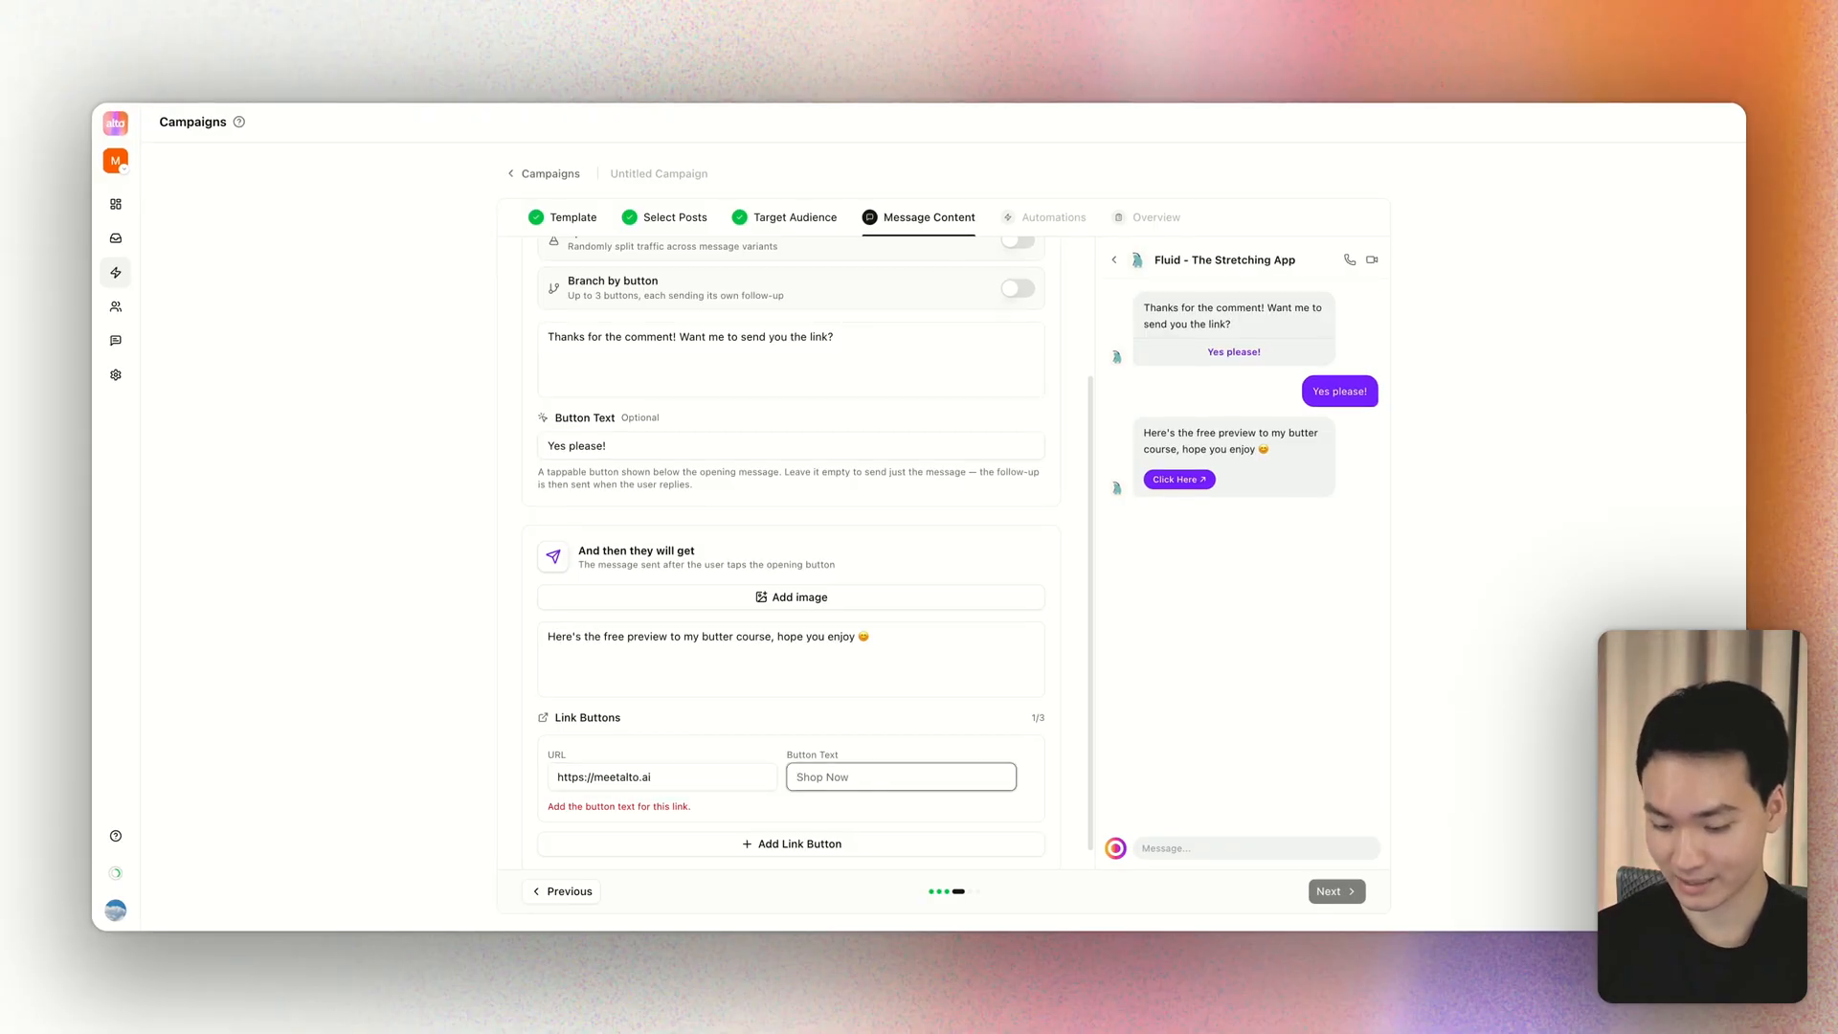
type("Download it here")
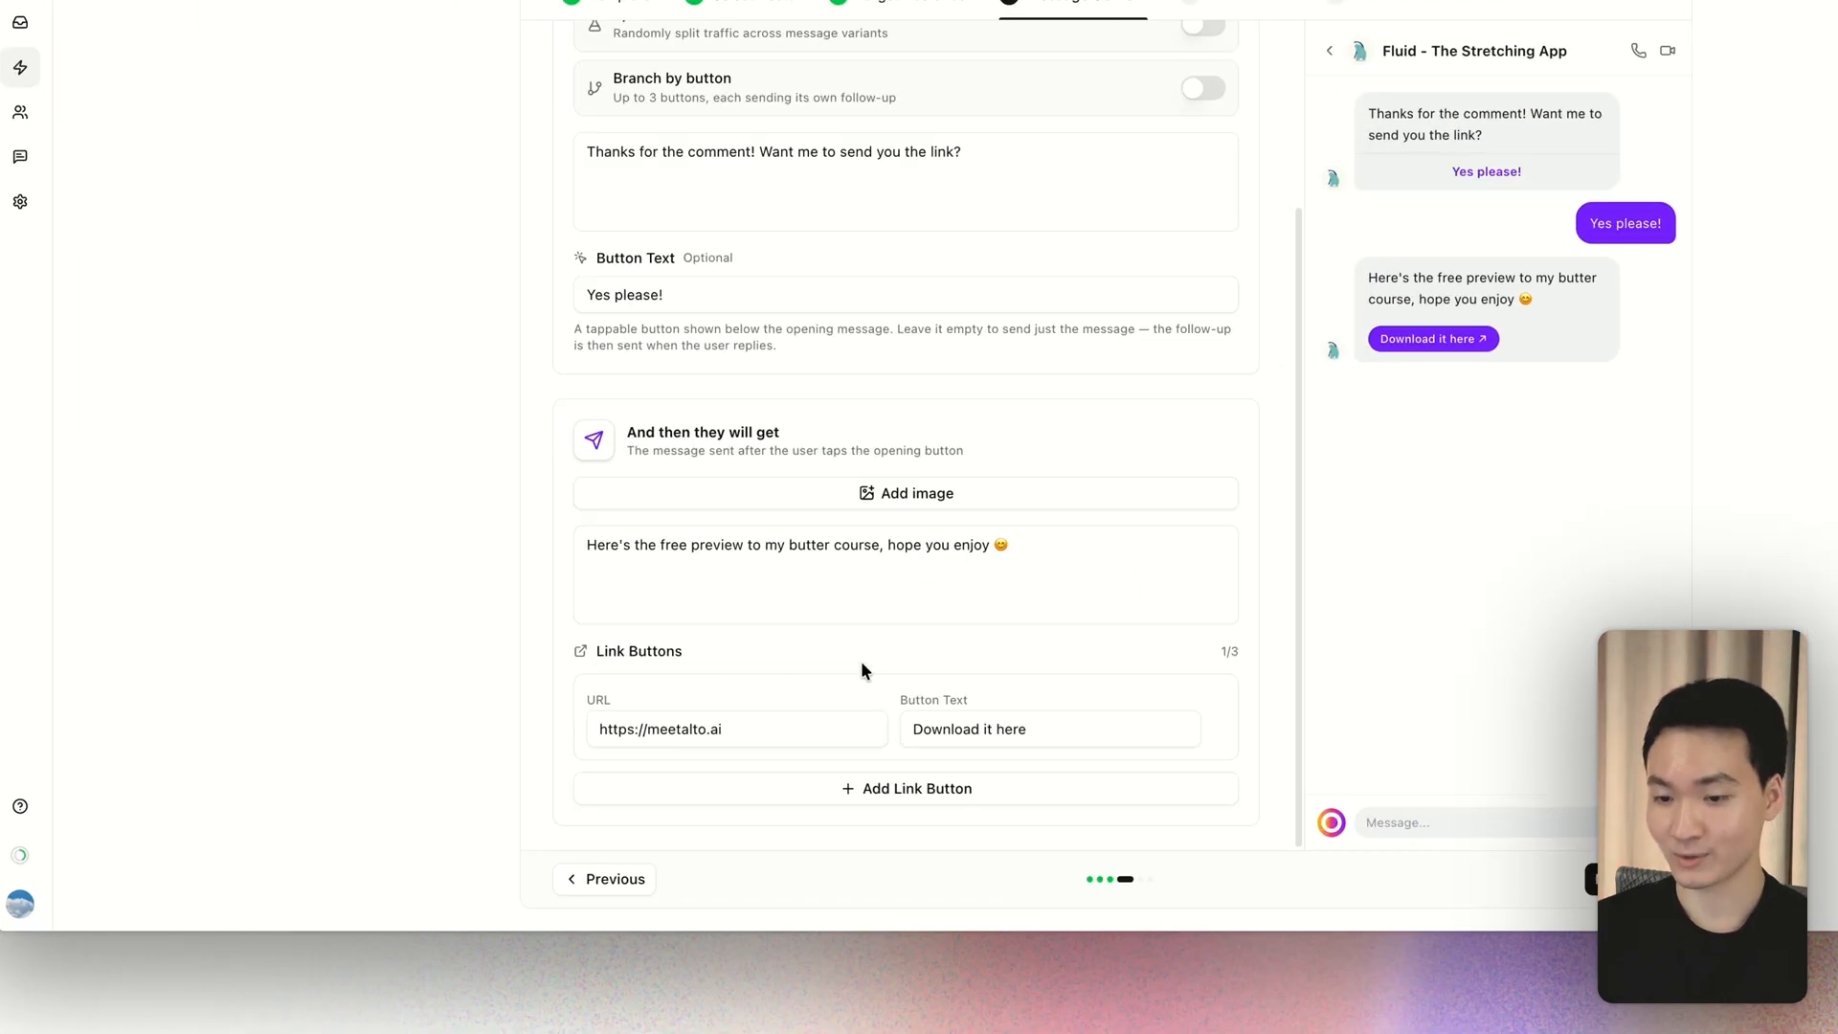
Step: Add two extra link buttons to the follow-up message and remove both of them
left_click(915, 770)
left_click(915, 769)
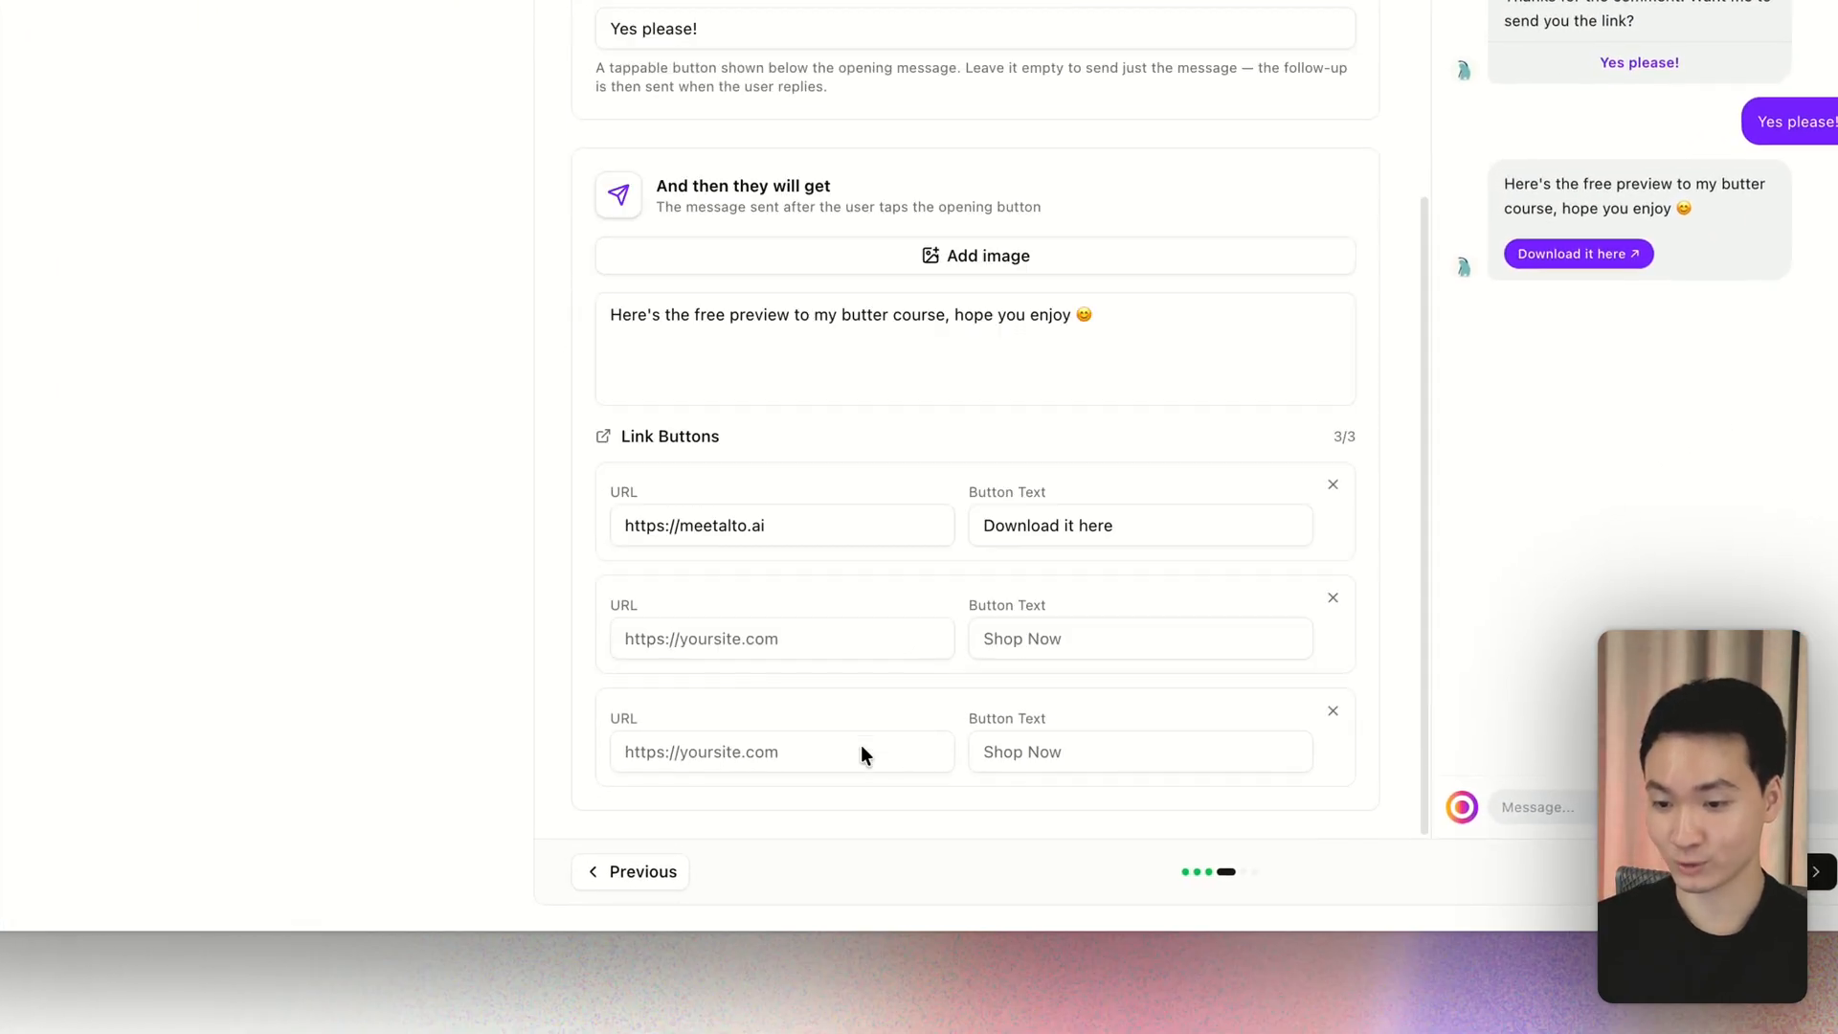
left_click(1333, 599)
left_click(1333, 599)
Step: Proceed to the campaign's automations, review the Public Comment Reply option, and enable Email Collection and Ask for Follow
scroll(1206, 386, "up", 5)
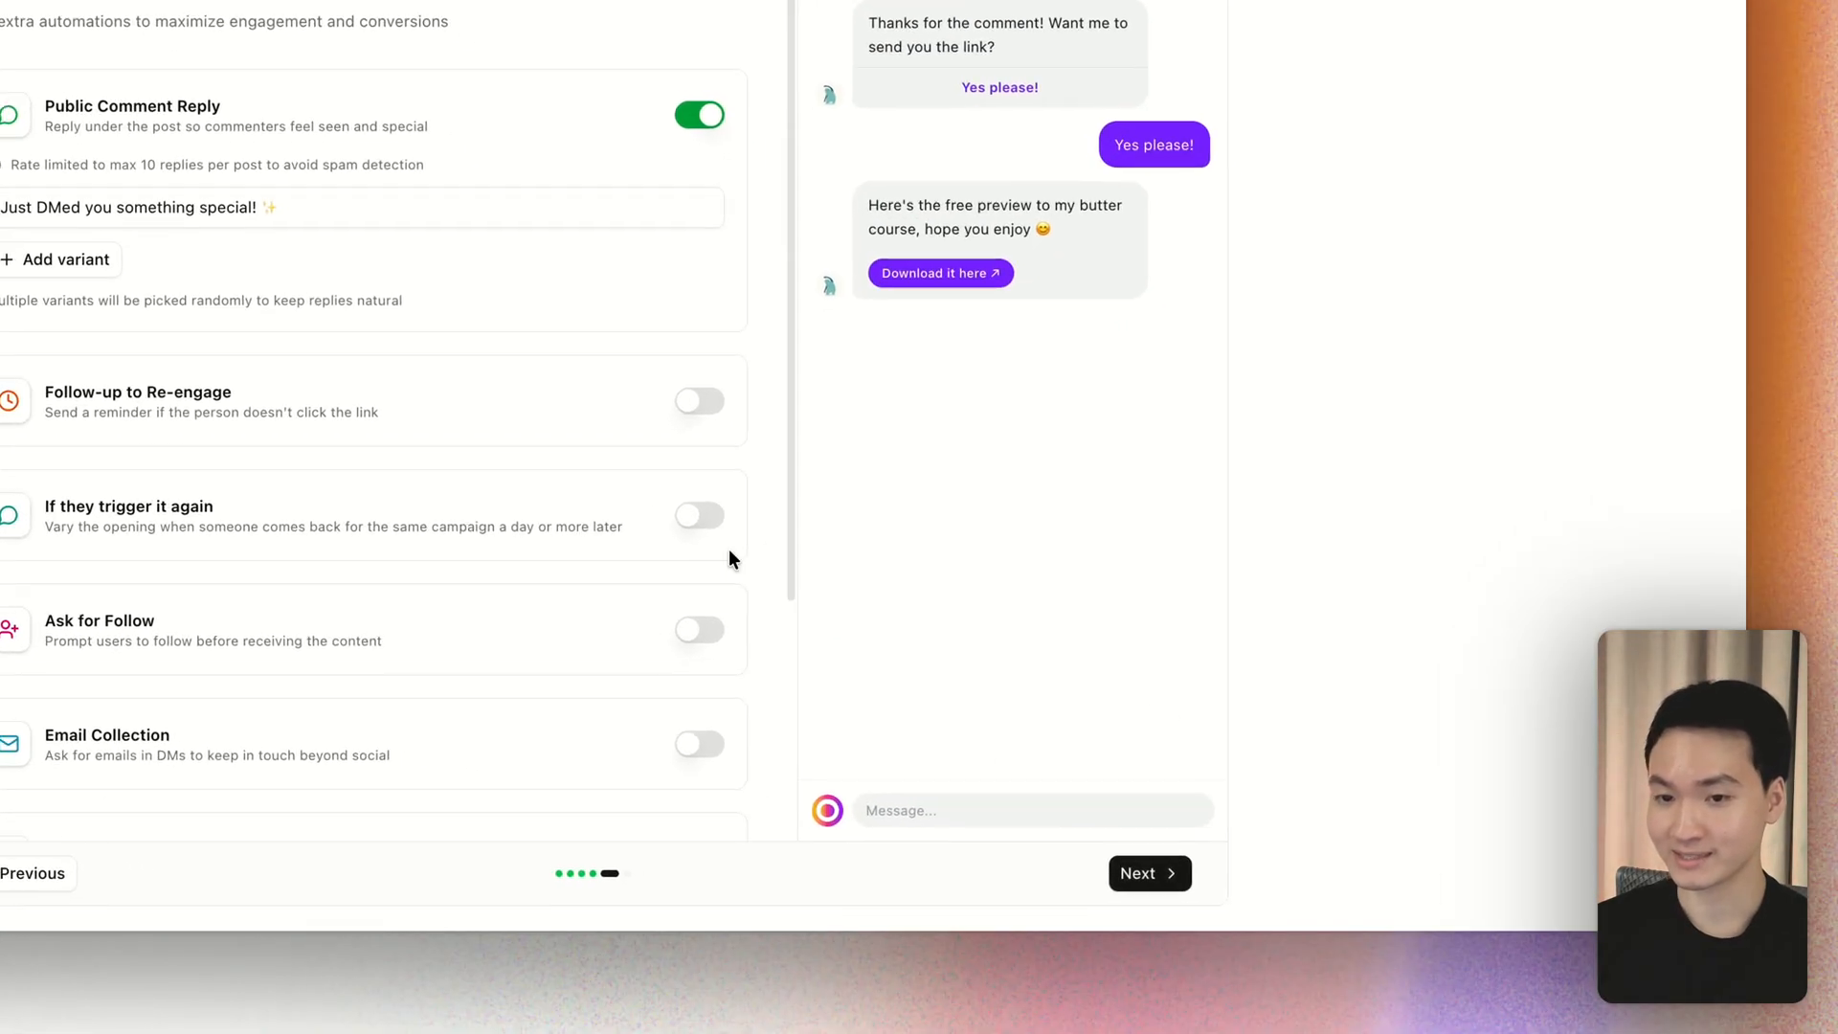
scroll(603, 451, "down", 2)
scroll(928, 557, "down", 2)
scroll(928, 555, "up", 4)
left_click_drag(577, 365, 701, 362)
left_click(680, 380)
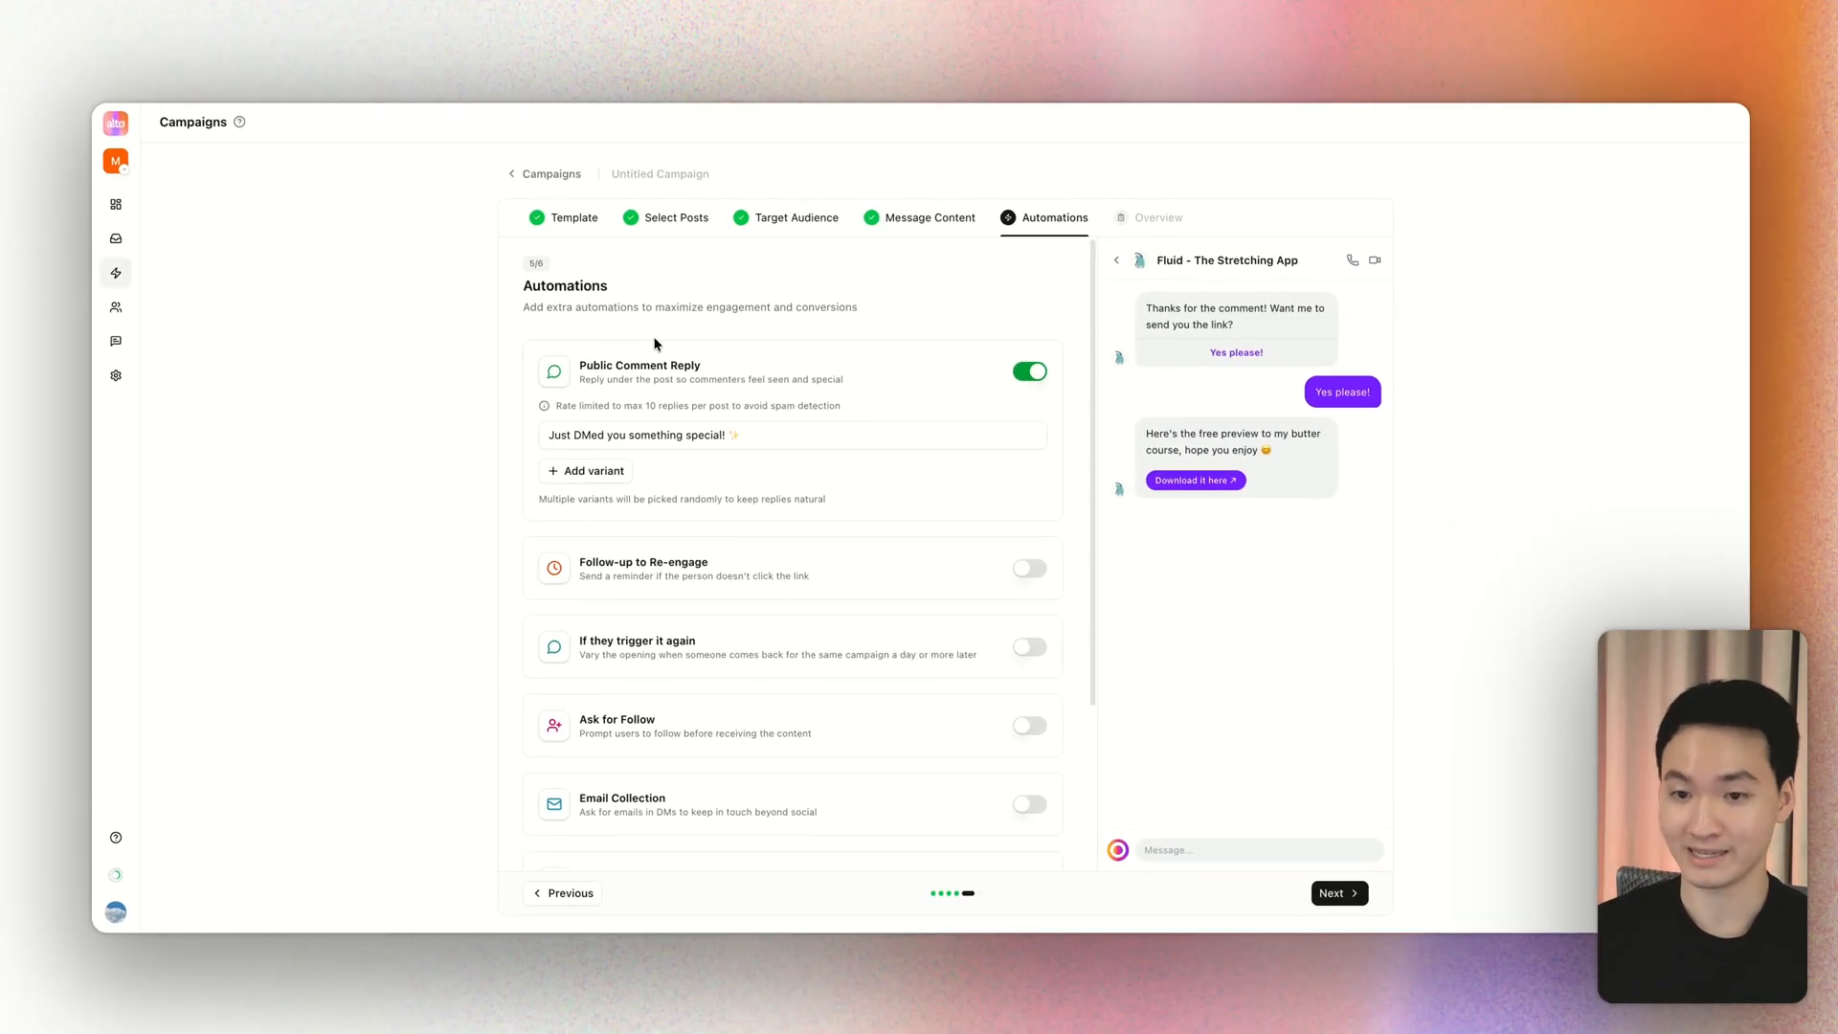
scroll(670, 364, "down", 3)
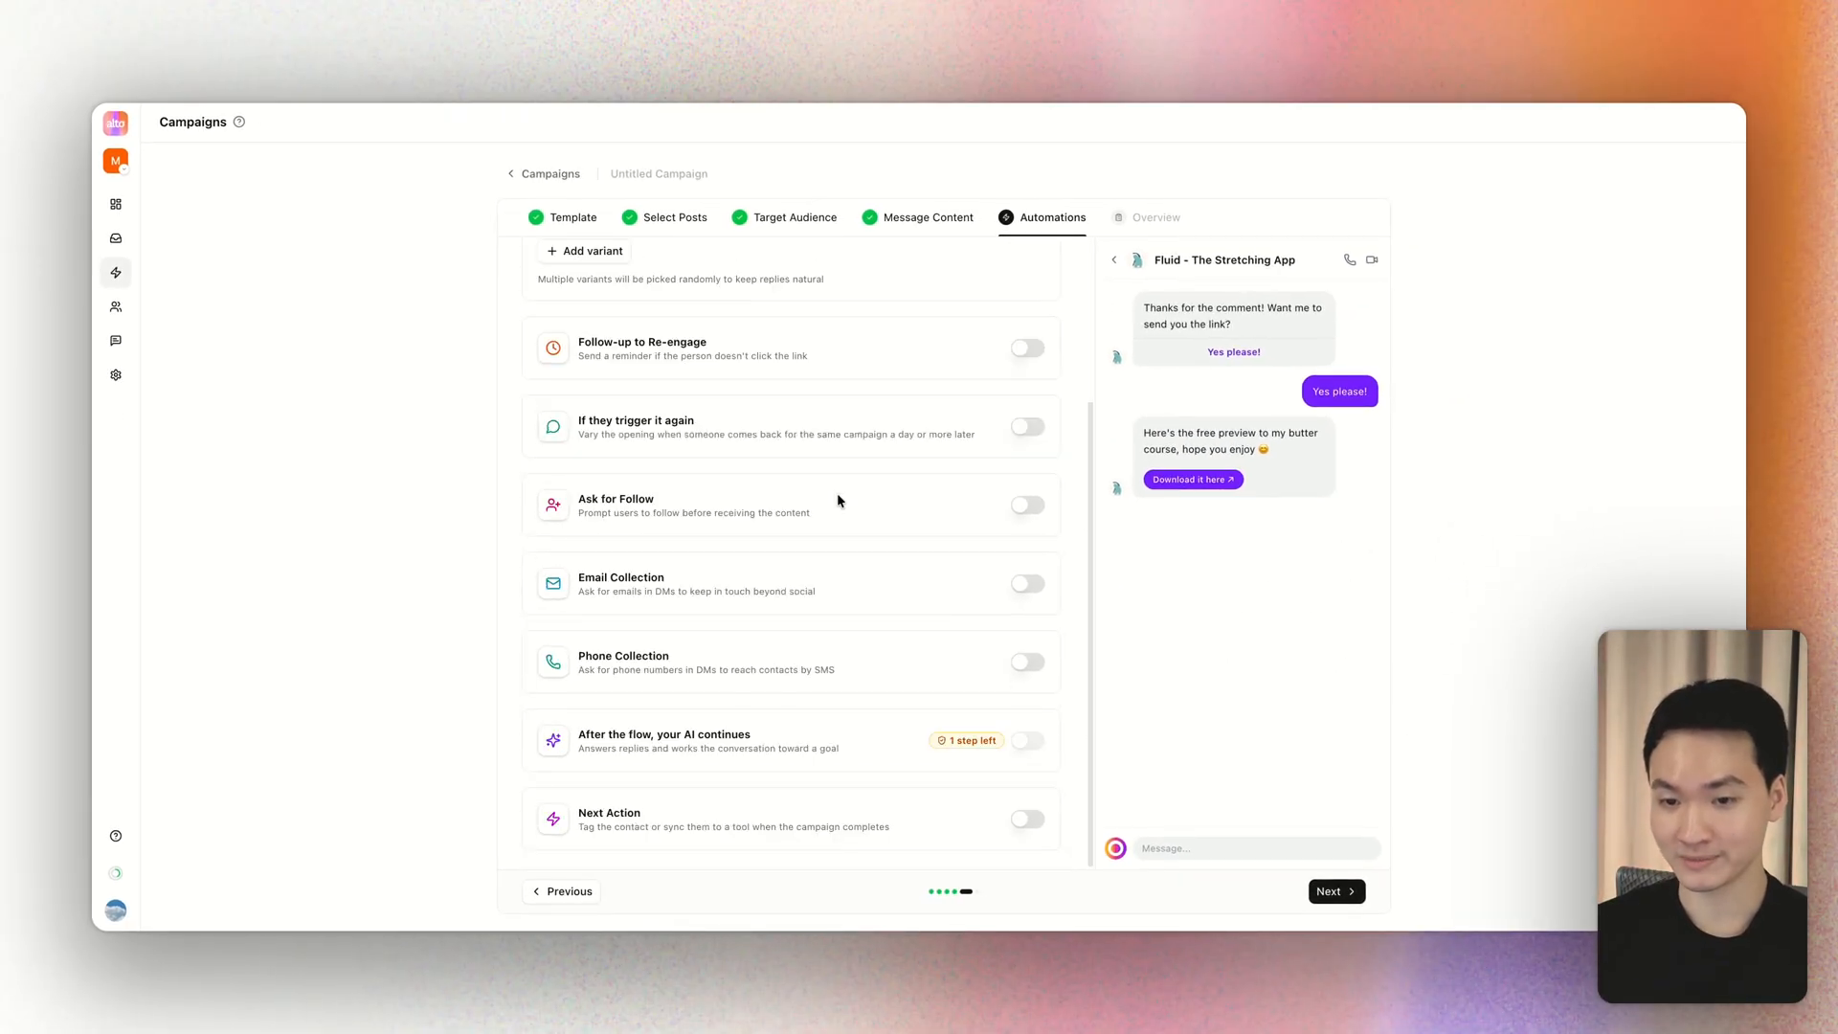
left_click(1027, 583)
left_click(1027, 505)
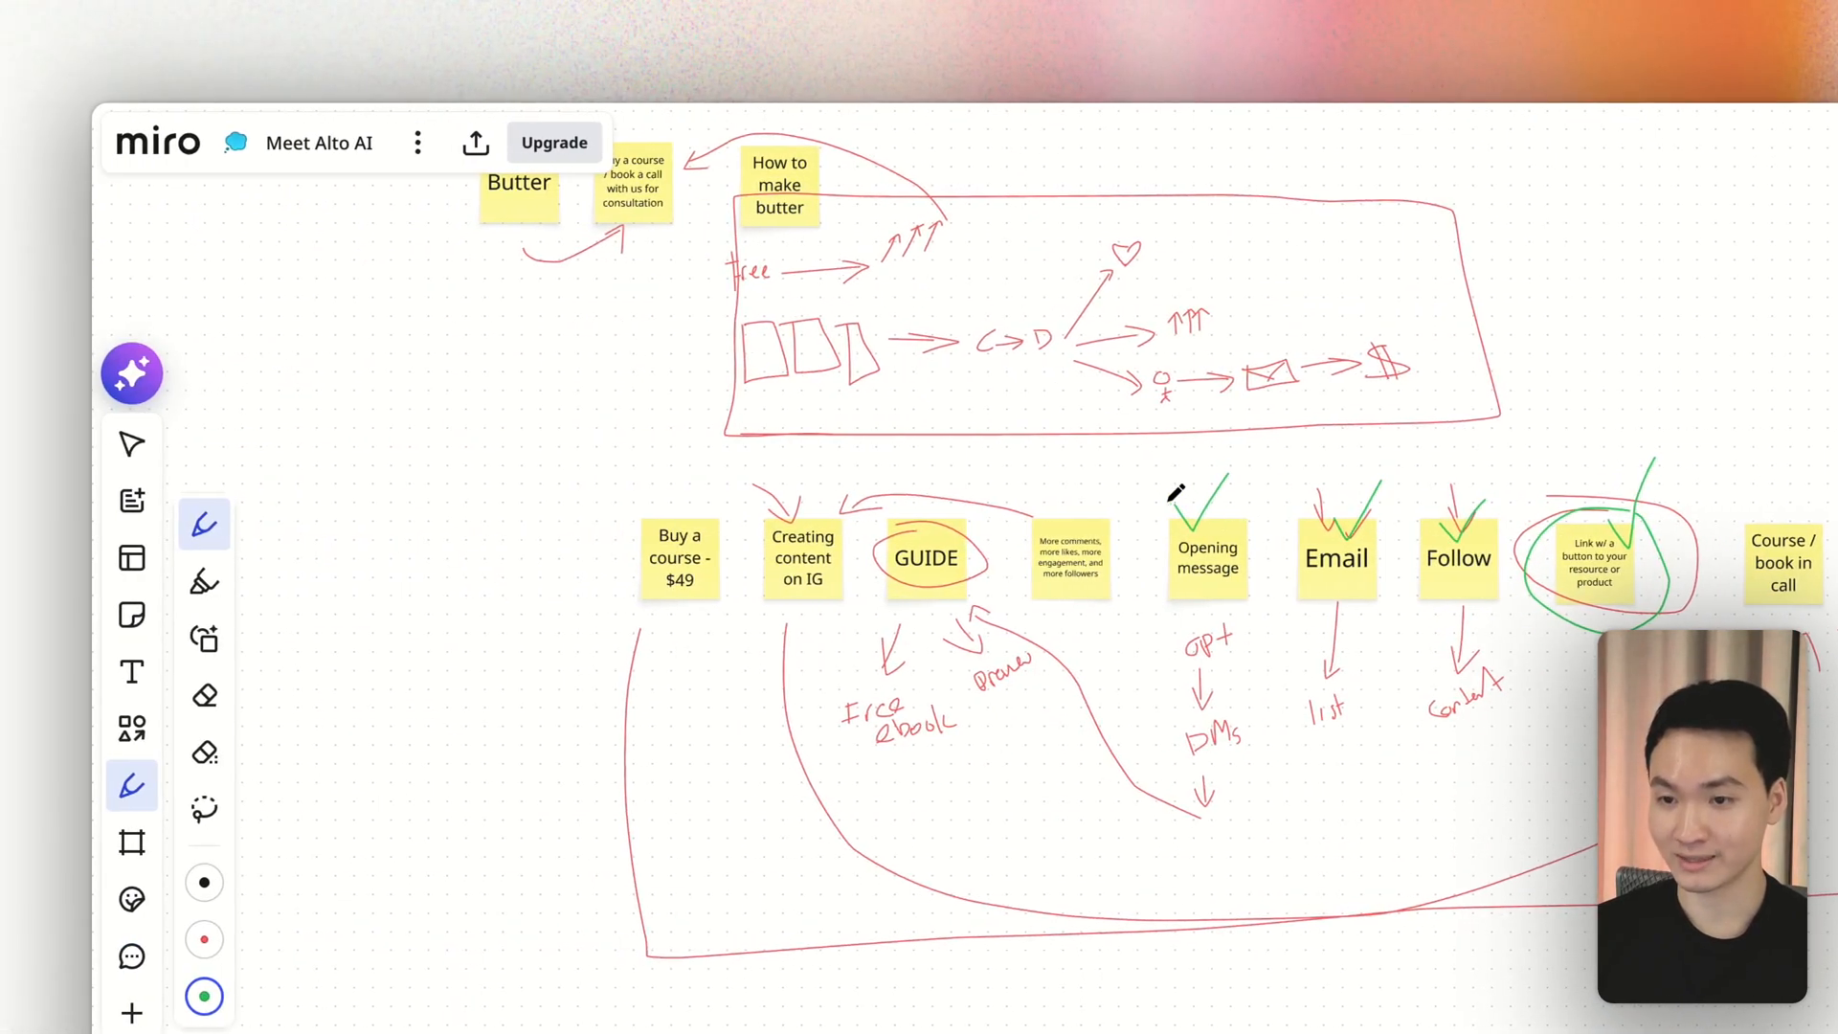
Step: Switch to Miro and draw green arrow marks above the Opening message, Email, Follow and link notes to trace the flow
left_click_drag(1169, 478, 1208, 511)
left_click_drag(1304, 472, 1318, 516)
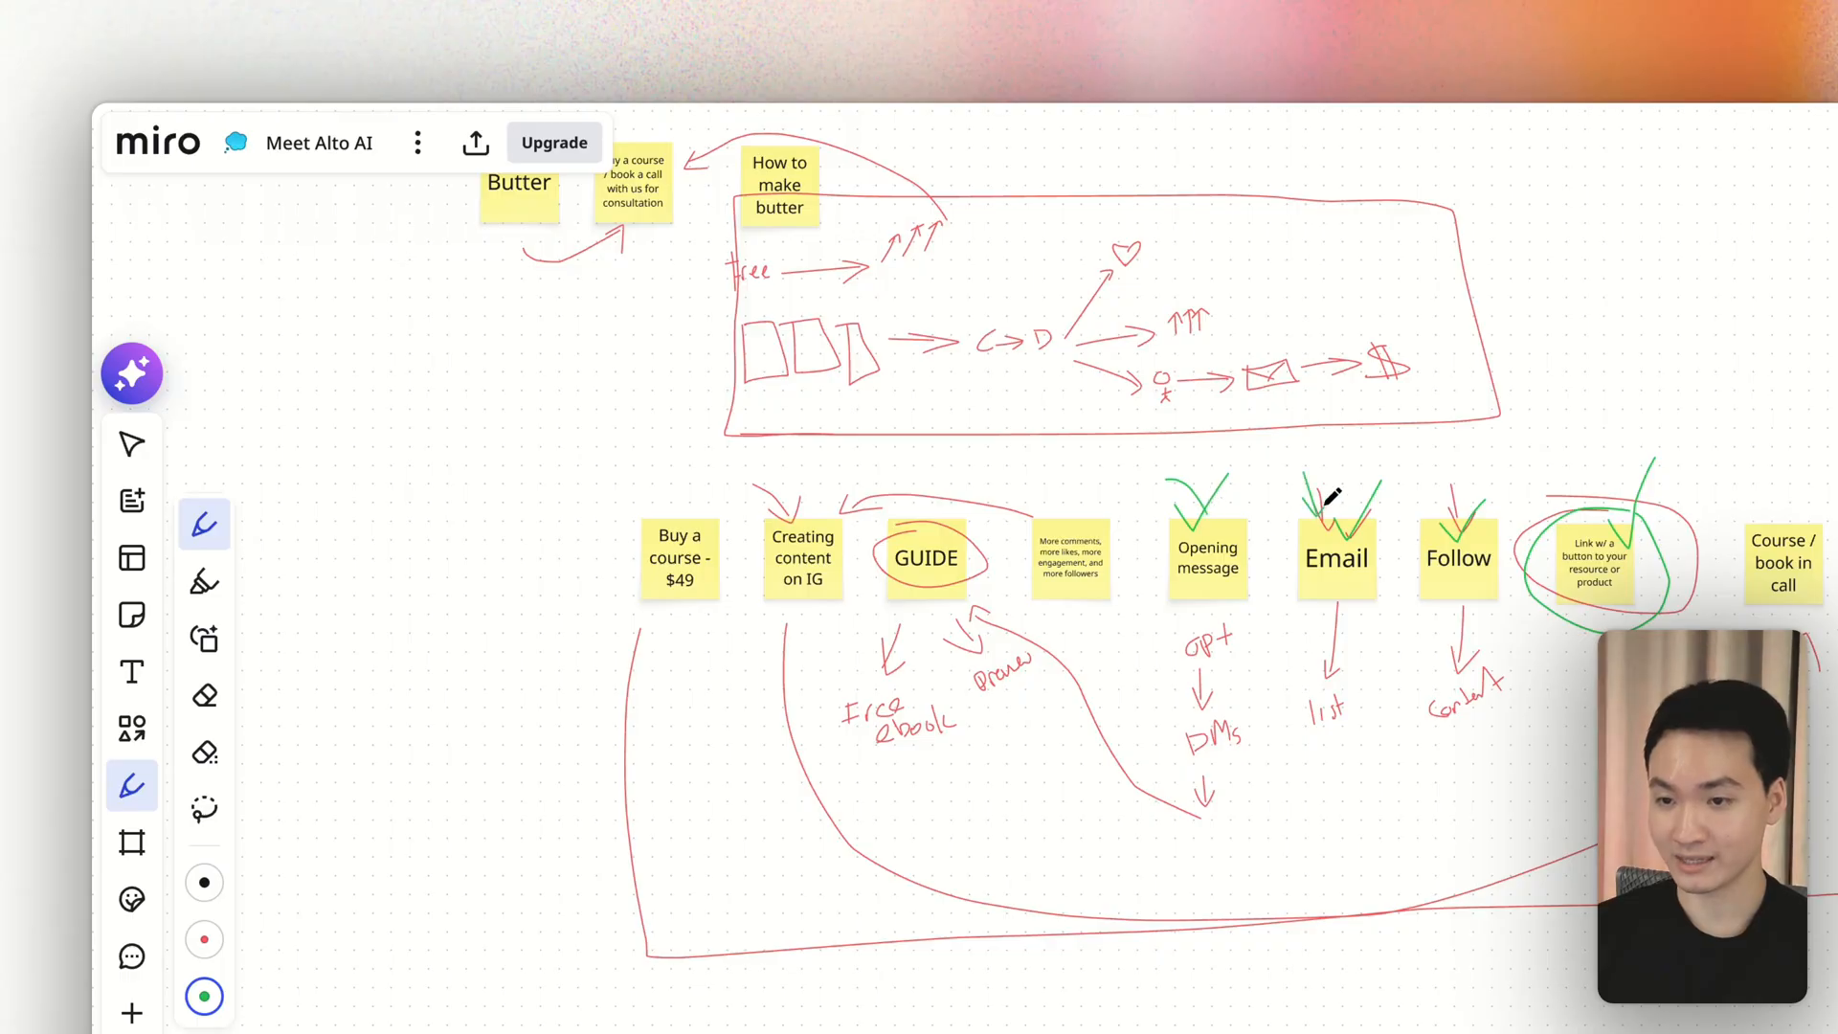
left_click_drag(1456, 486, 1465, 545)
left_click_drag(1608, 472, 1610, 522)
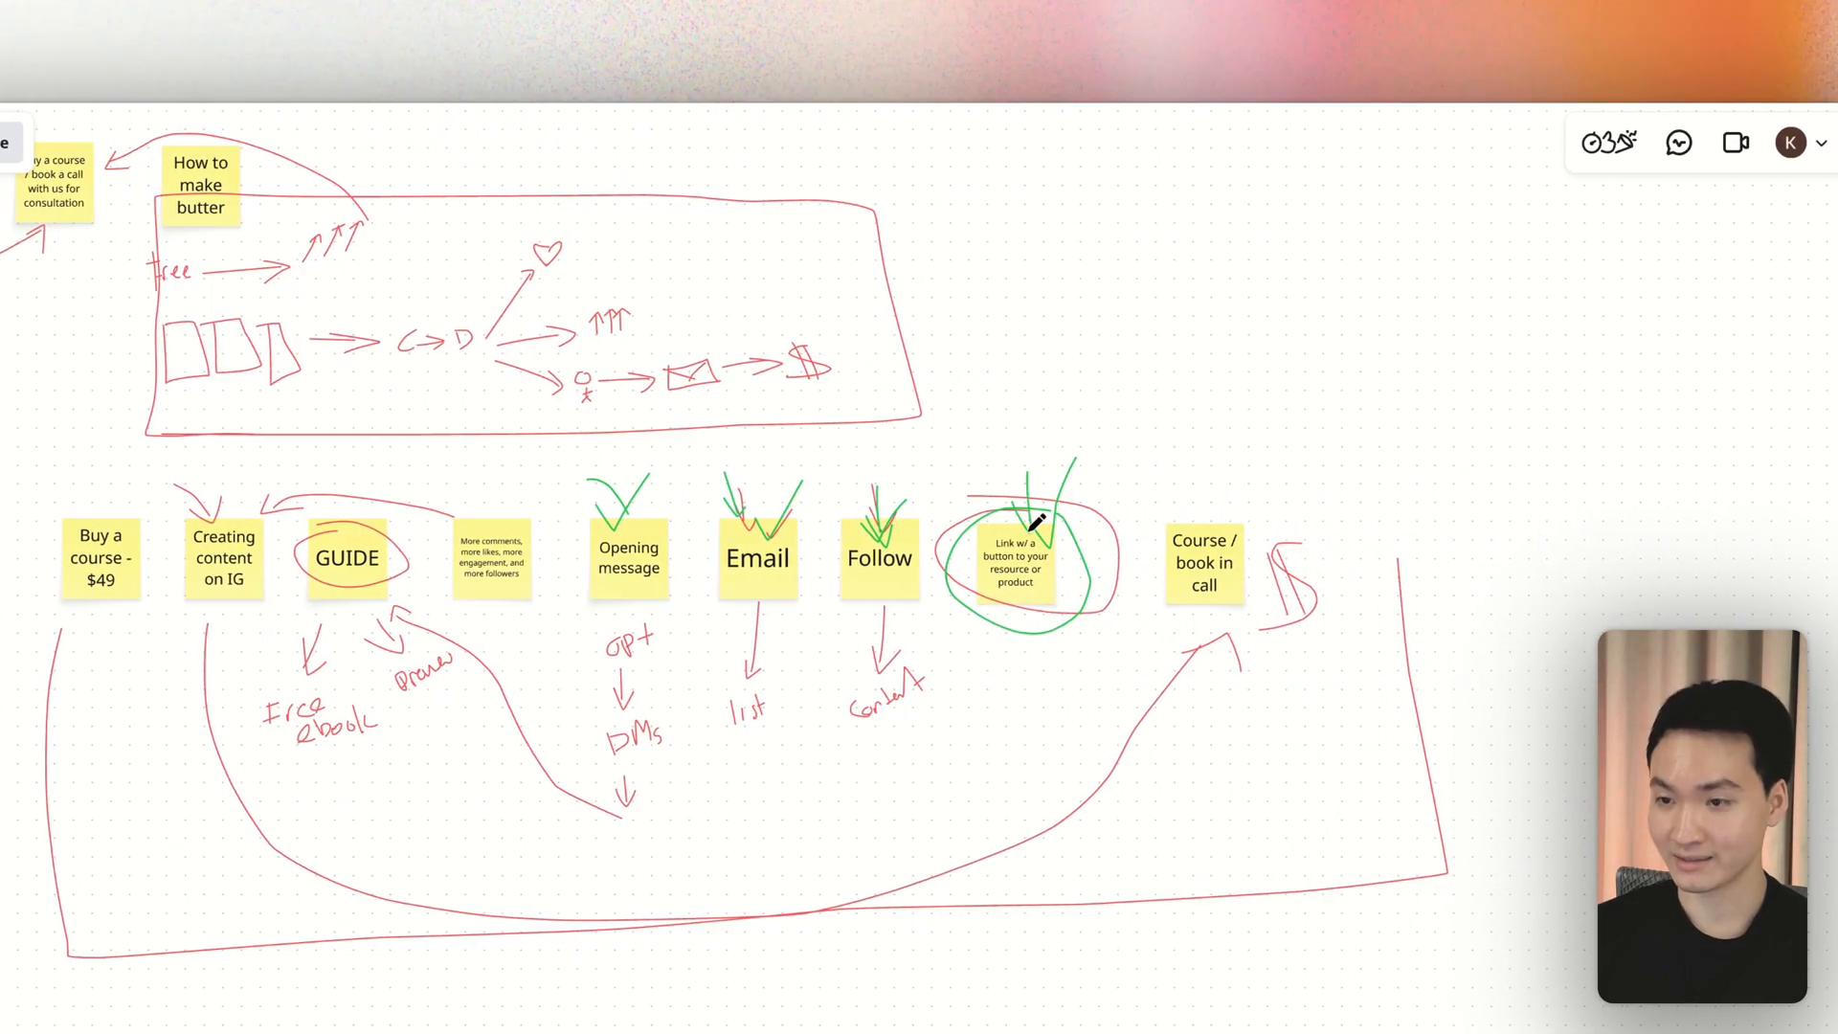
left_click_drag(741, 453, 830, 484)
mouse_move(1007, 438)
left_mouse_down()
mouse_move(1032, 474)
mouse_move(1025, 507)
left_mouse_up()
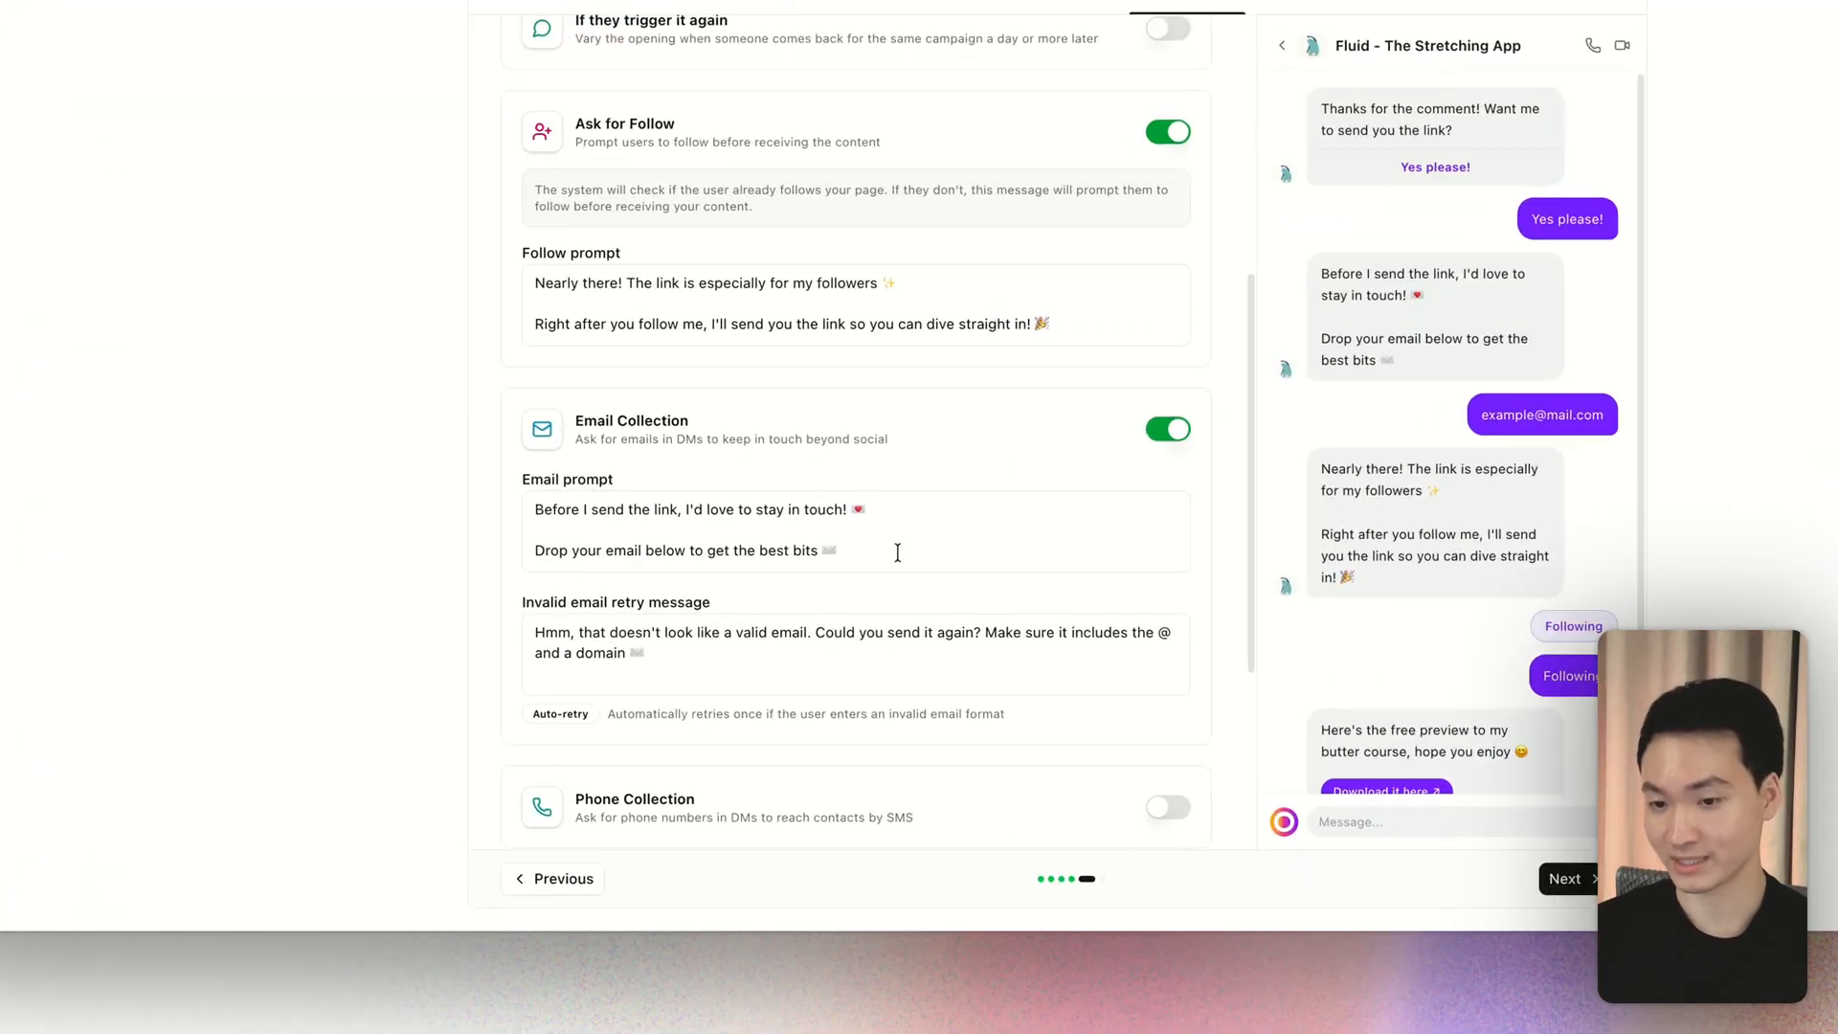
Step: Replace the email prompt text with "Drop your email so I can send you the guide!"
left_click_drag(778, 642, 637, 609)
type("Before I send")
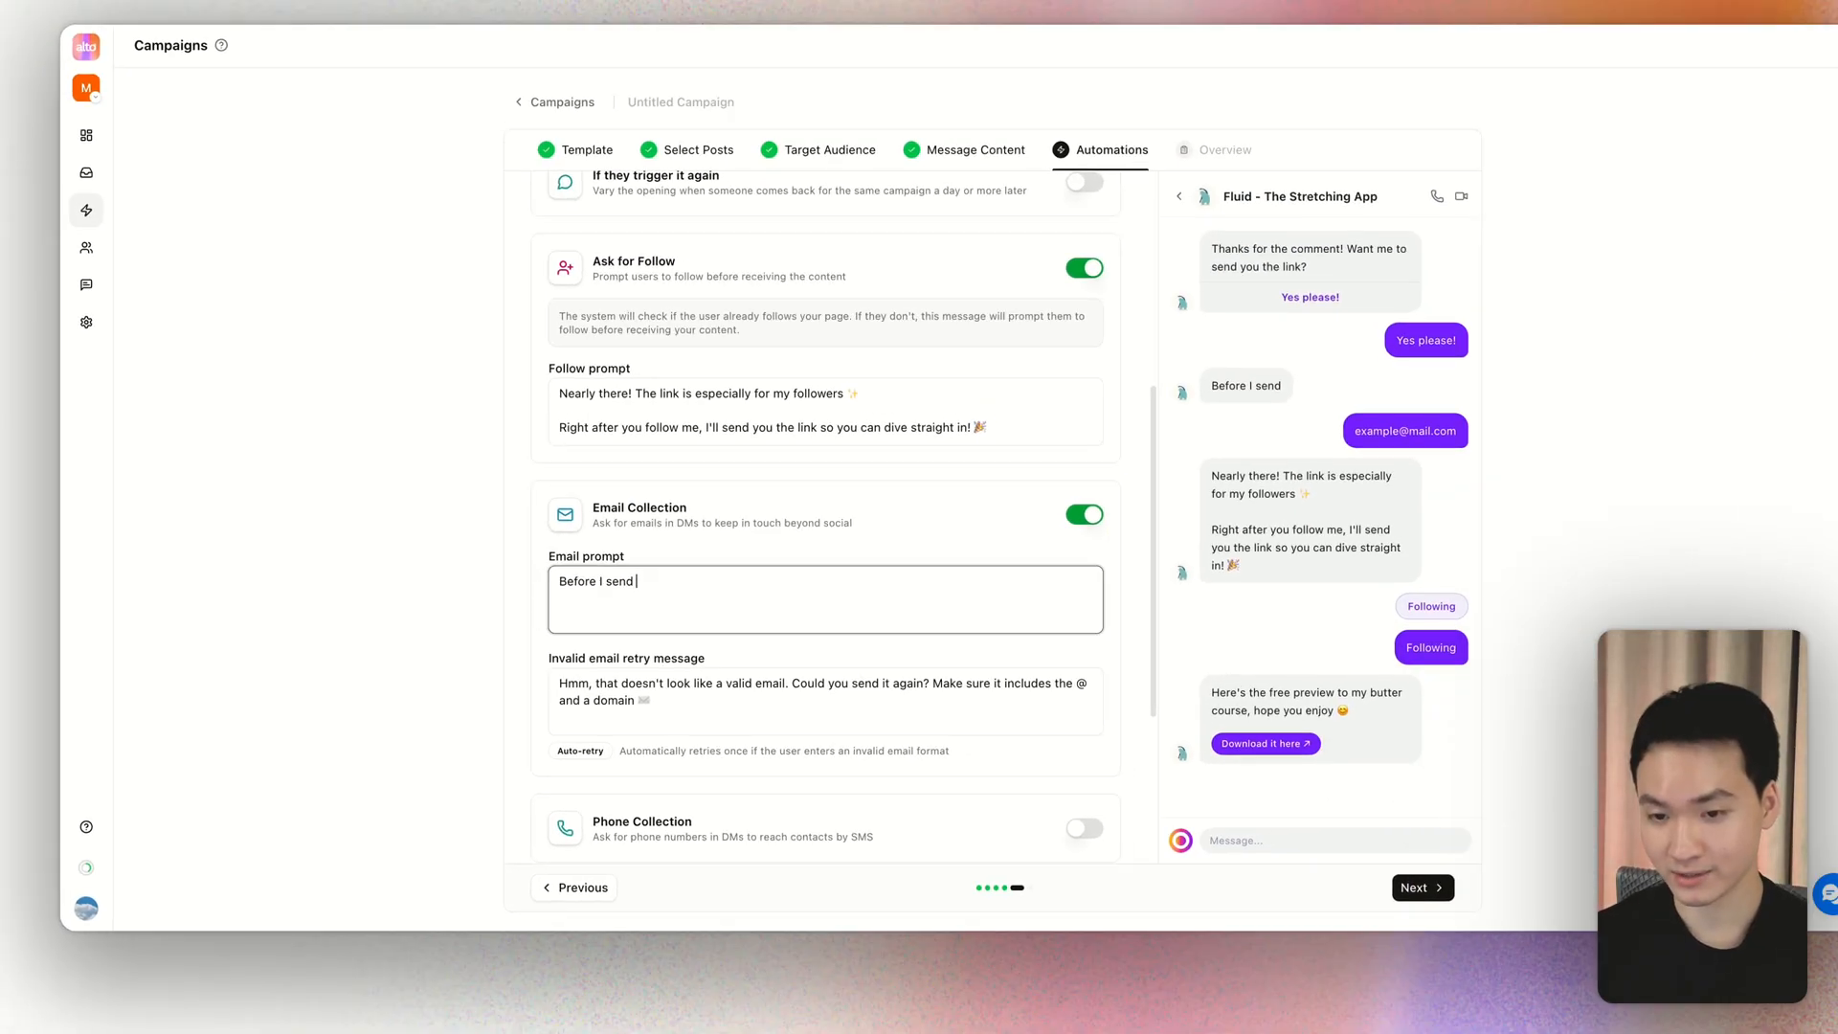
key("ctrl+a")
key("BackSpace")
type("Drop your ")
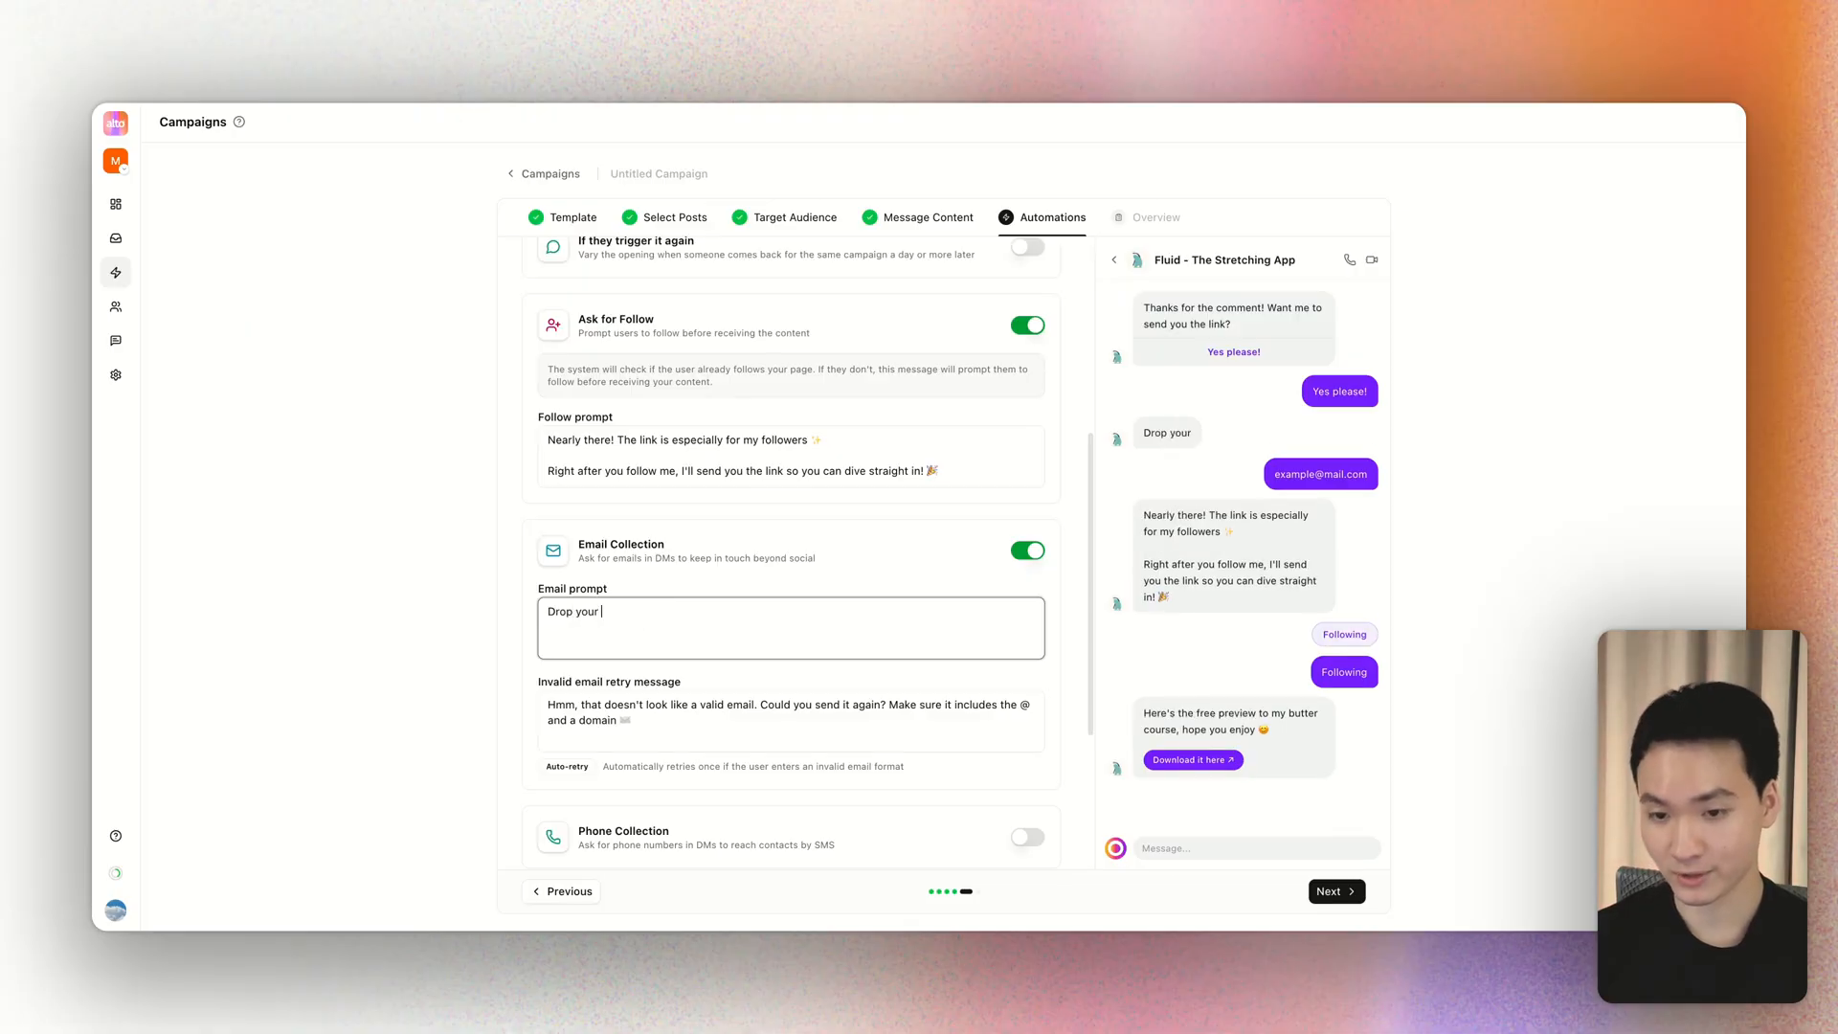
type("email so I can send you the gu")
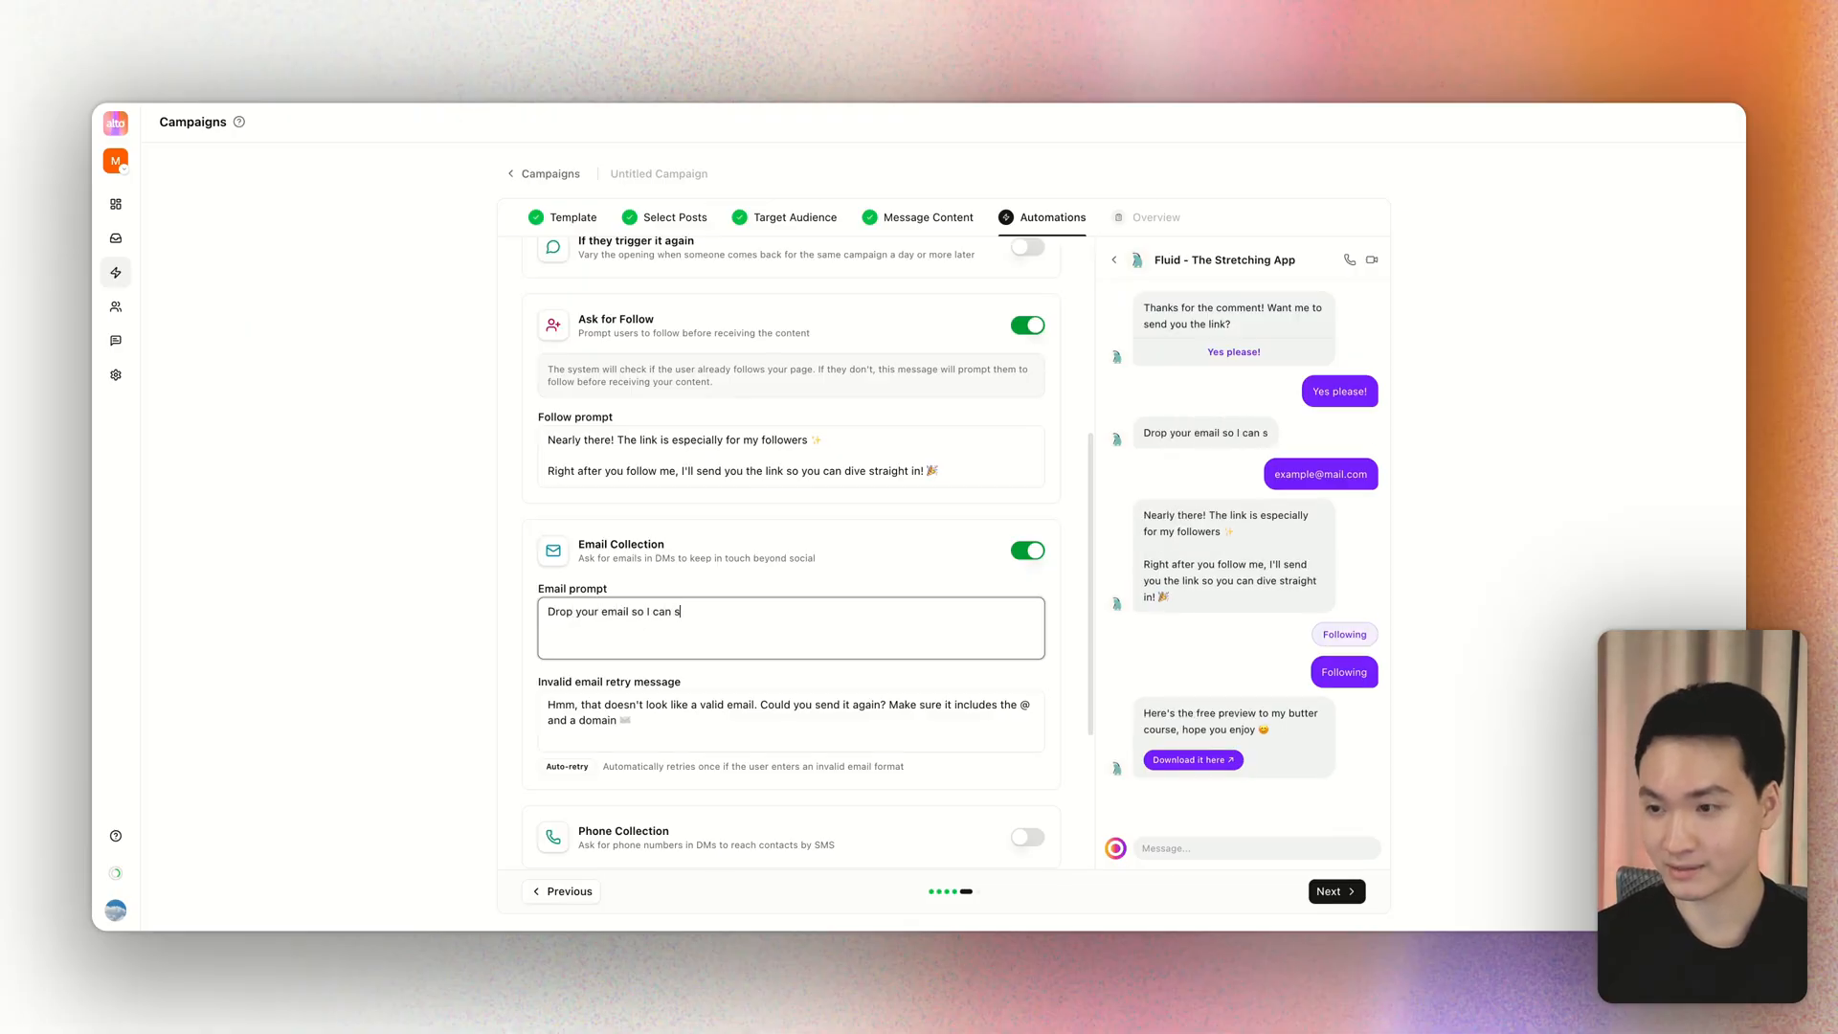
type("ide!")
Step: Review the follow prompt text and the email request and reply in the conversation preview
left_click_drag(1143, 434, 1373, 490)
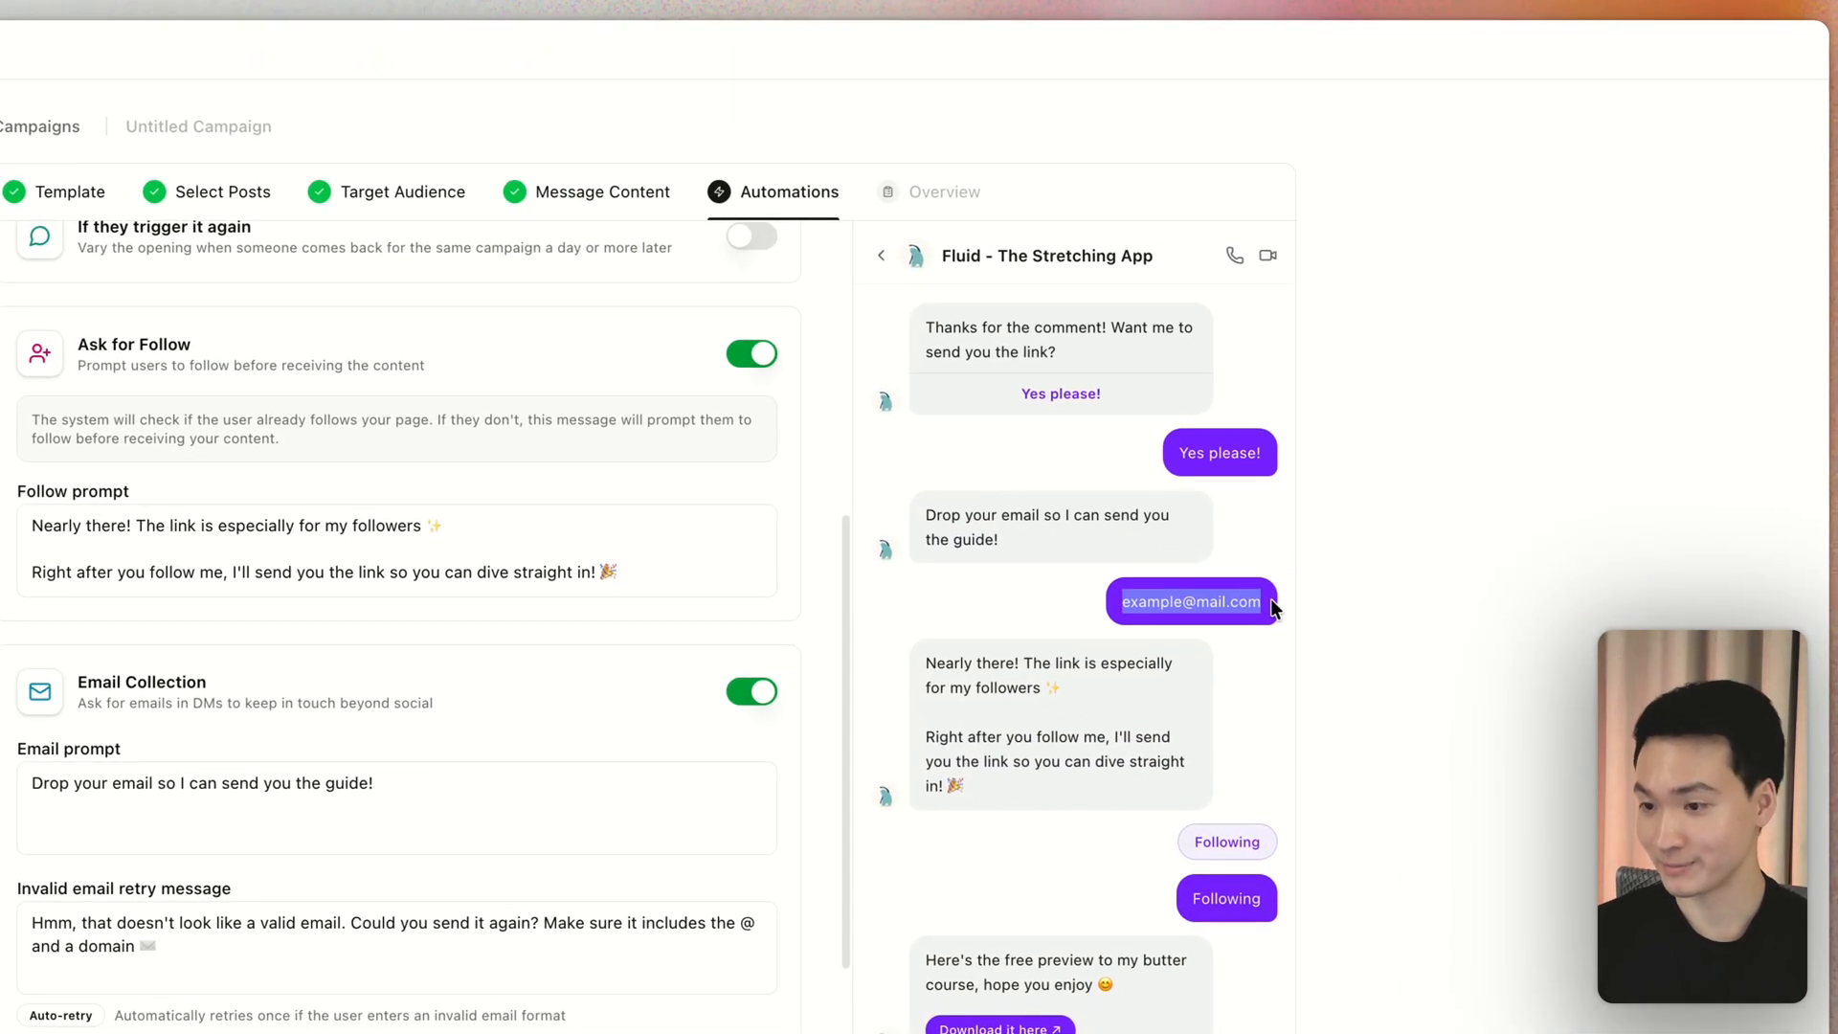
scroll(483, 656, "up", 3)
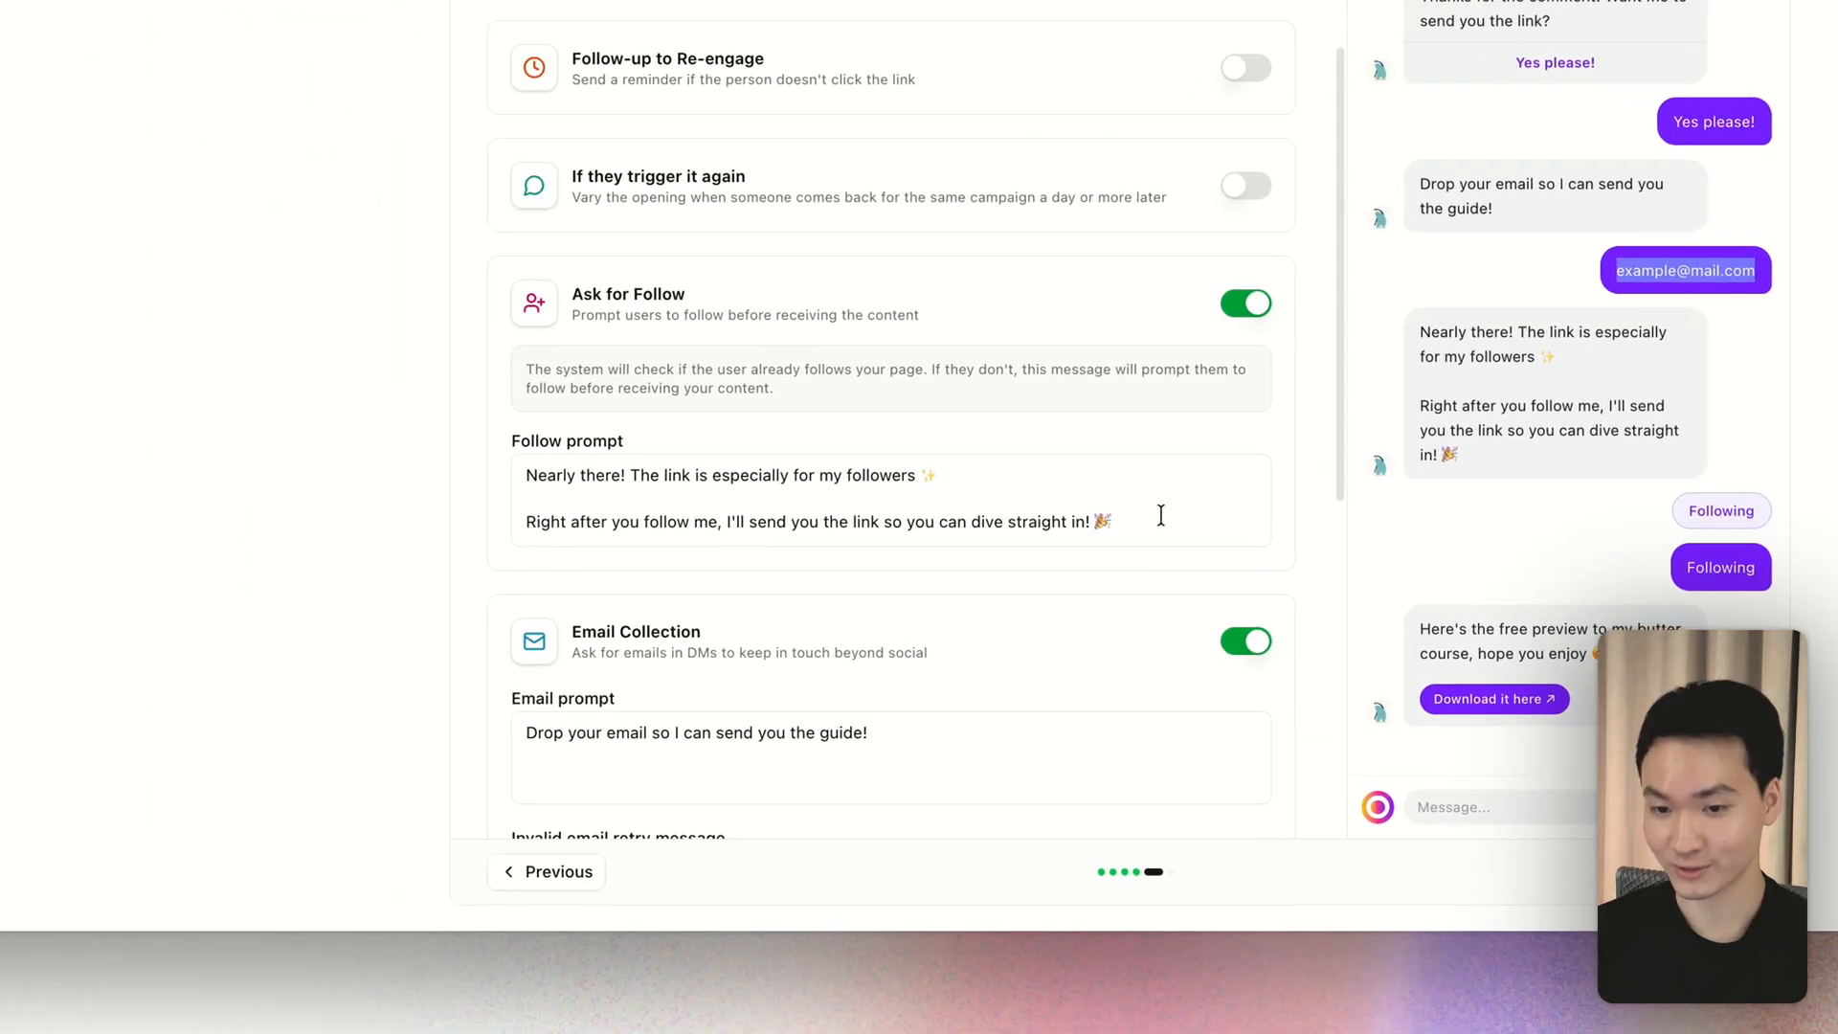
left_click(1160, 515)
scroll(719, 472, "down", 1)
left_click(731, 387)
left_click_drag(636, 427, 952, 422)
left_click_drag(530, 469, 1091, 461)
left_click(1186, 443)
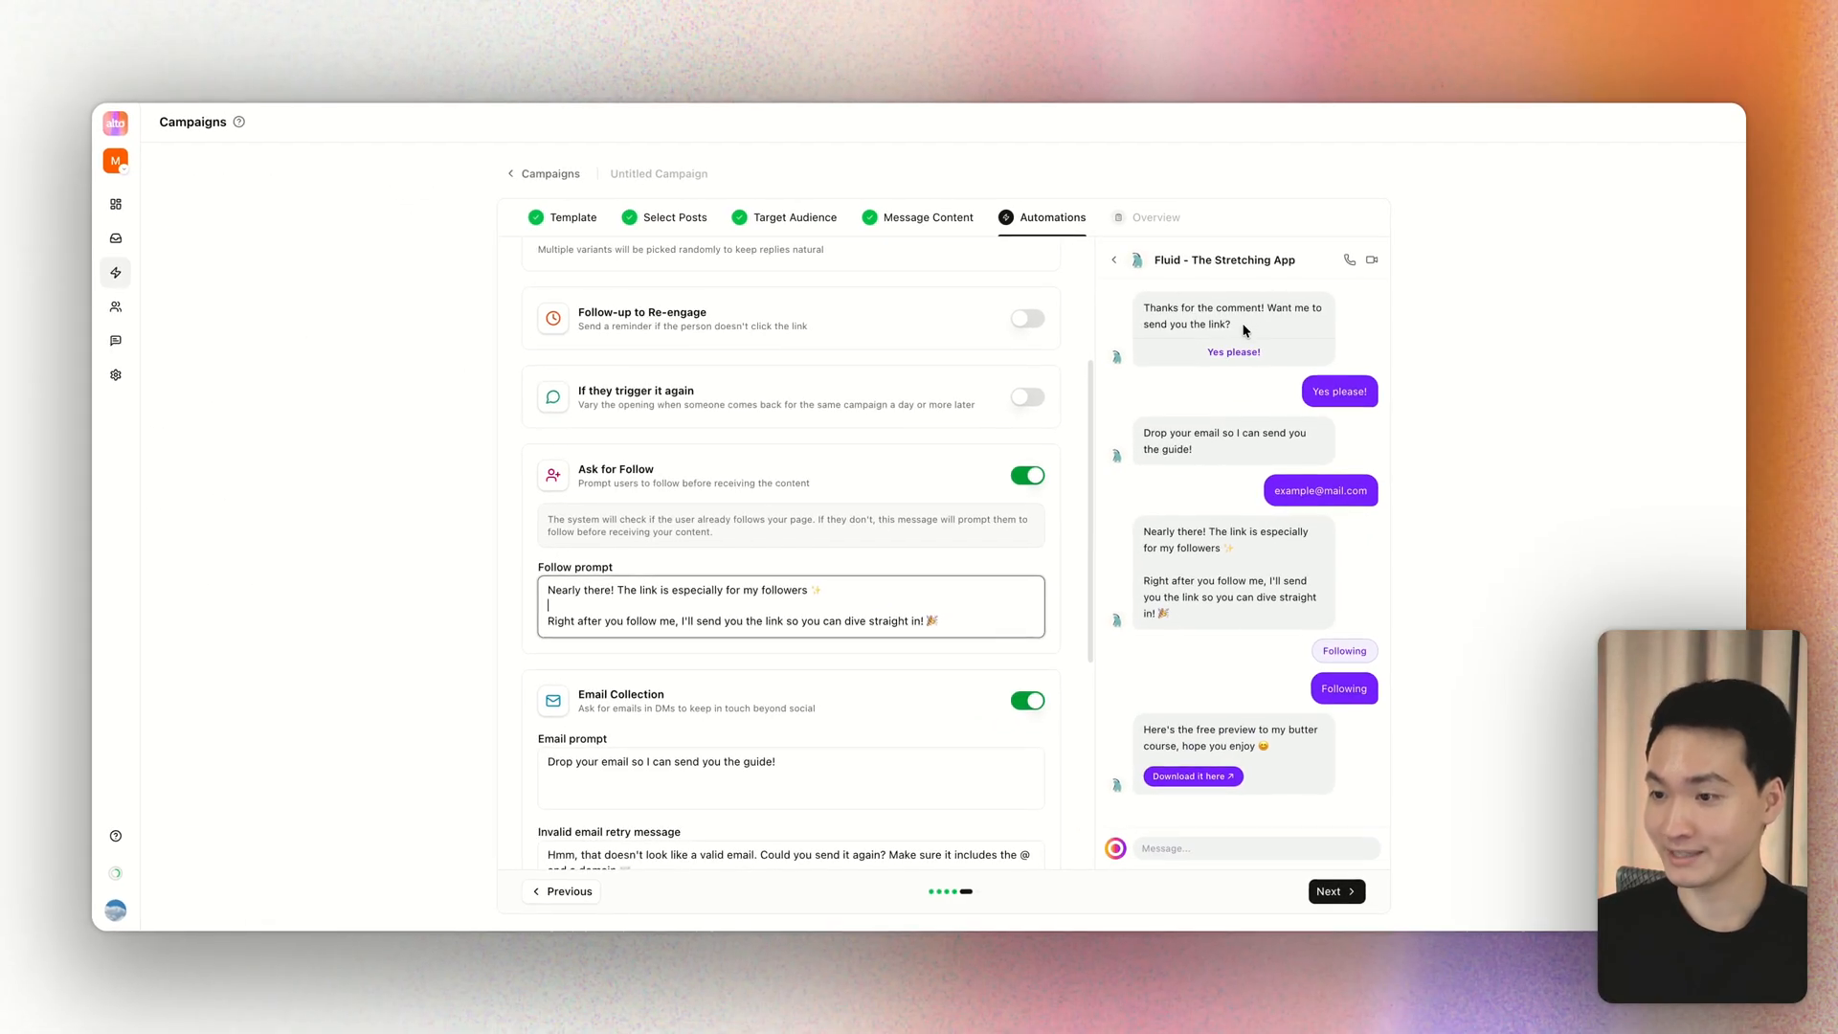
left_click_drag(1143, 433, 1160, 435)
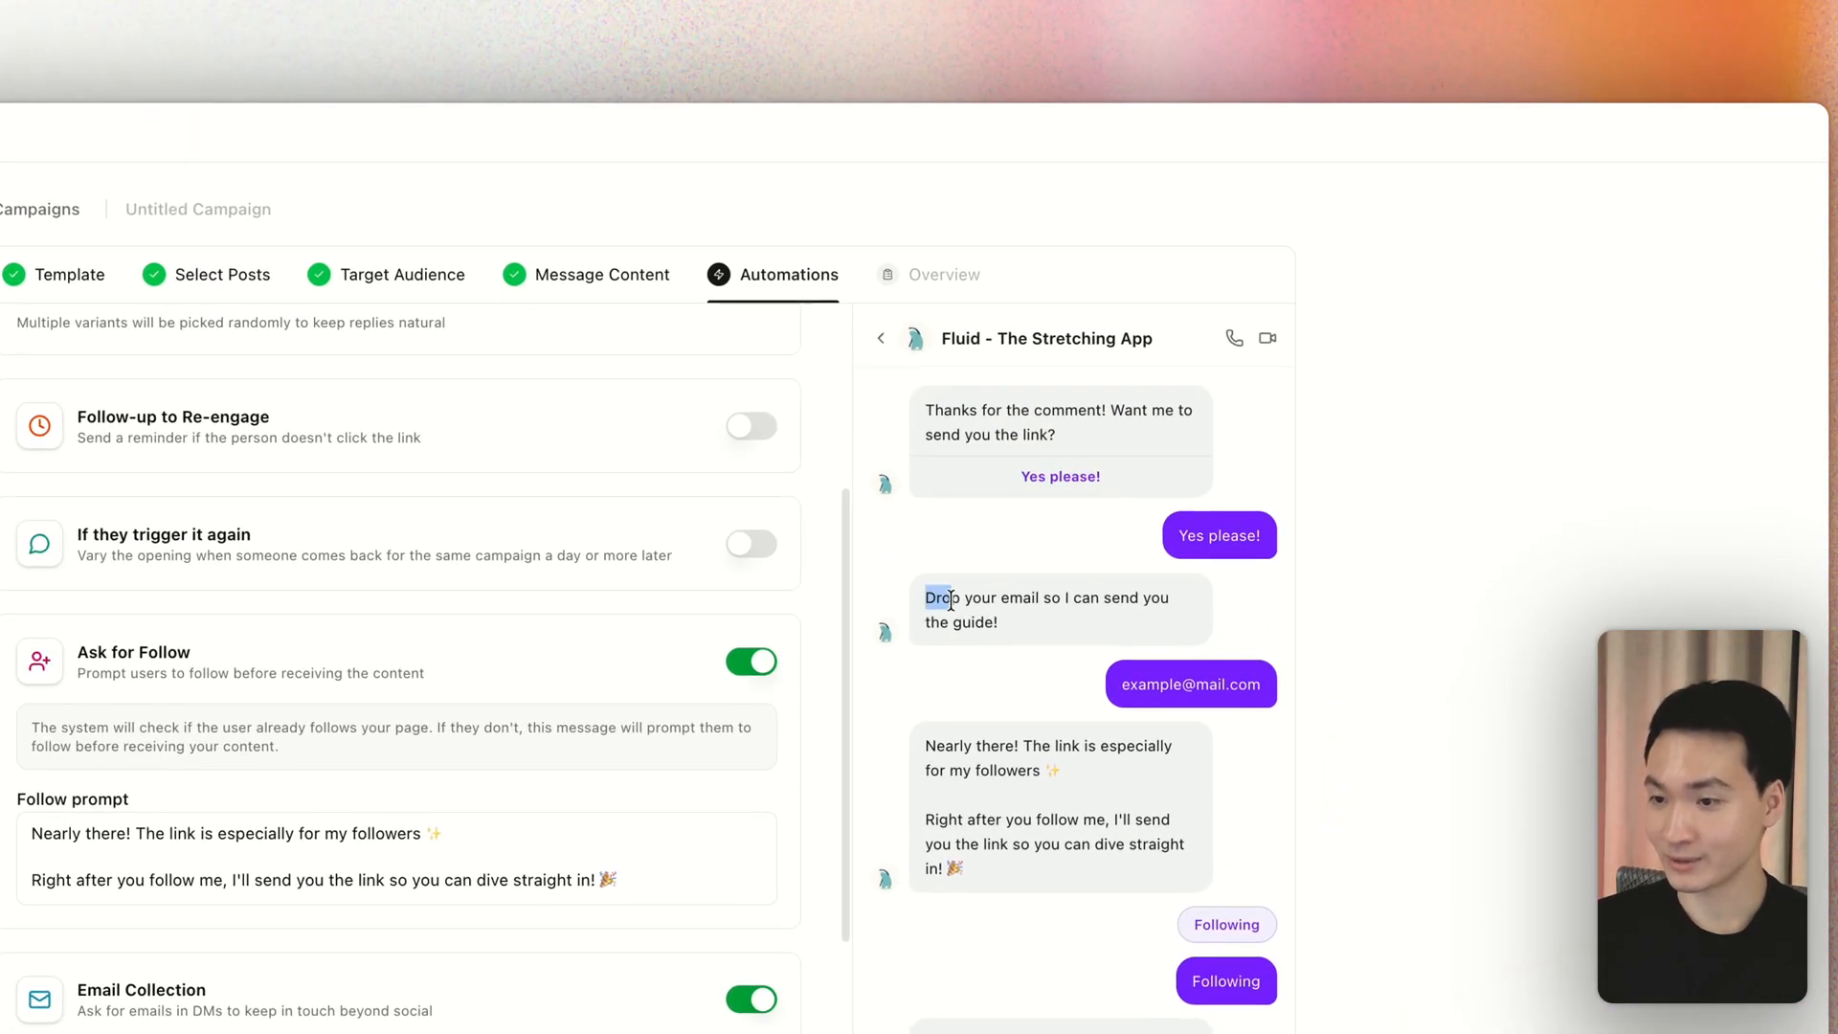
left_click_drag(951, 600, 1231, 675)
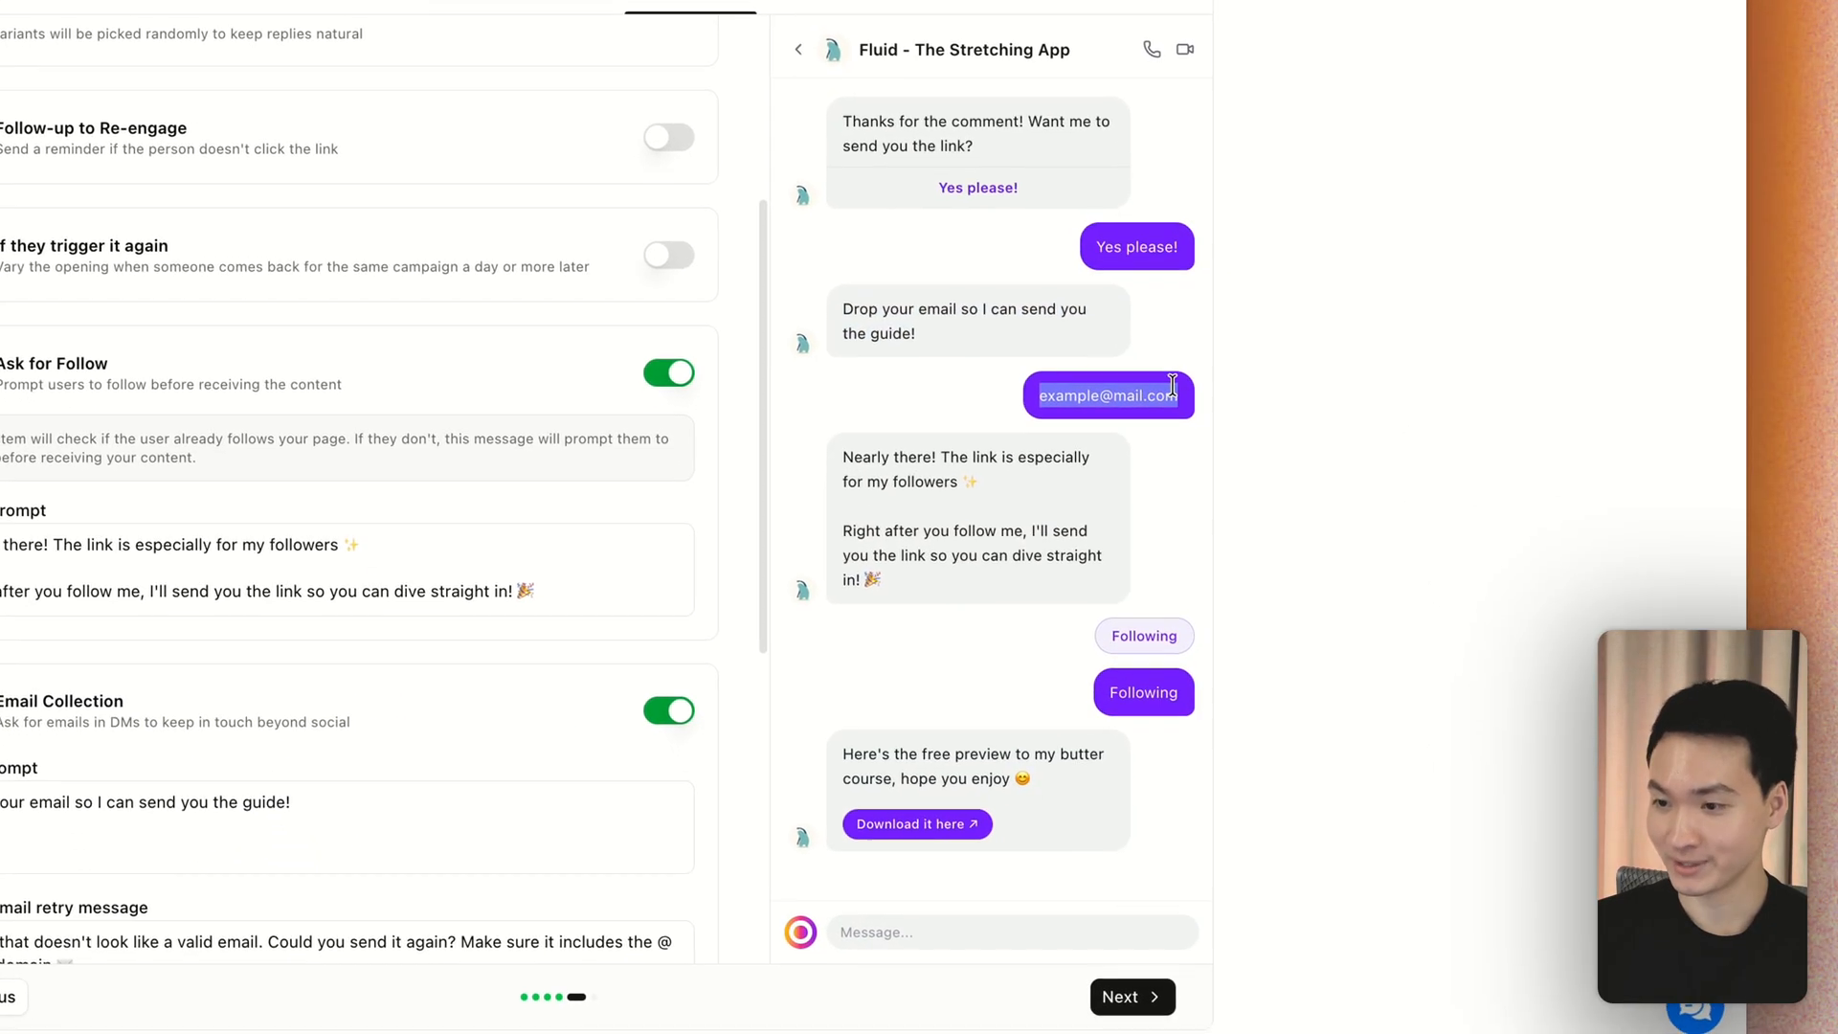
left_click(1156, 418)
Step: Examine the integrations offered for the campaign's Next Action and leave without adding one
scroll(466, 450, "down", 7)
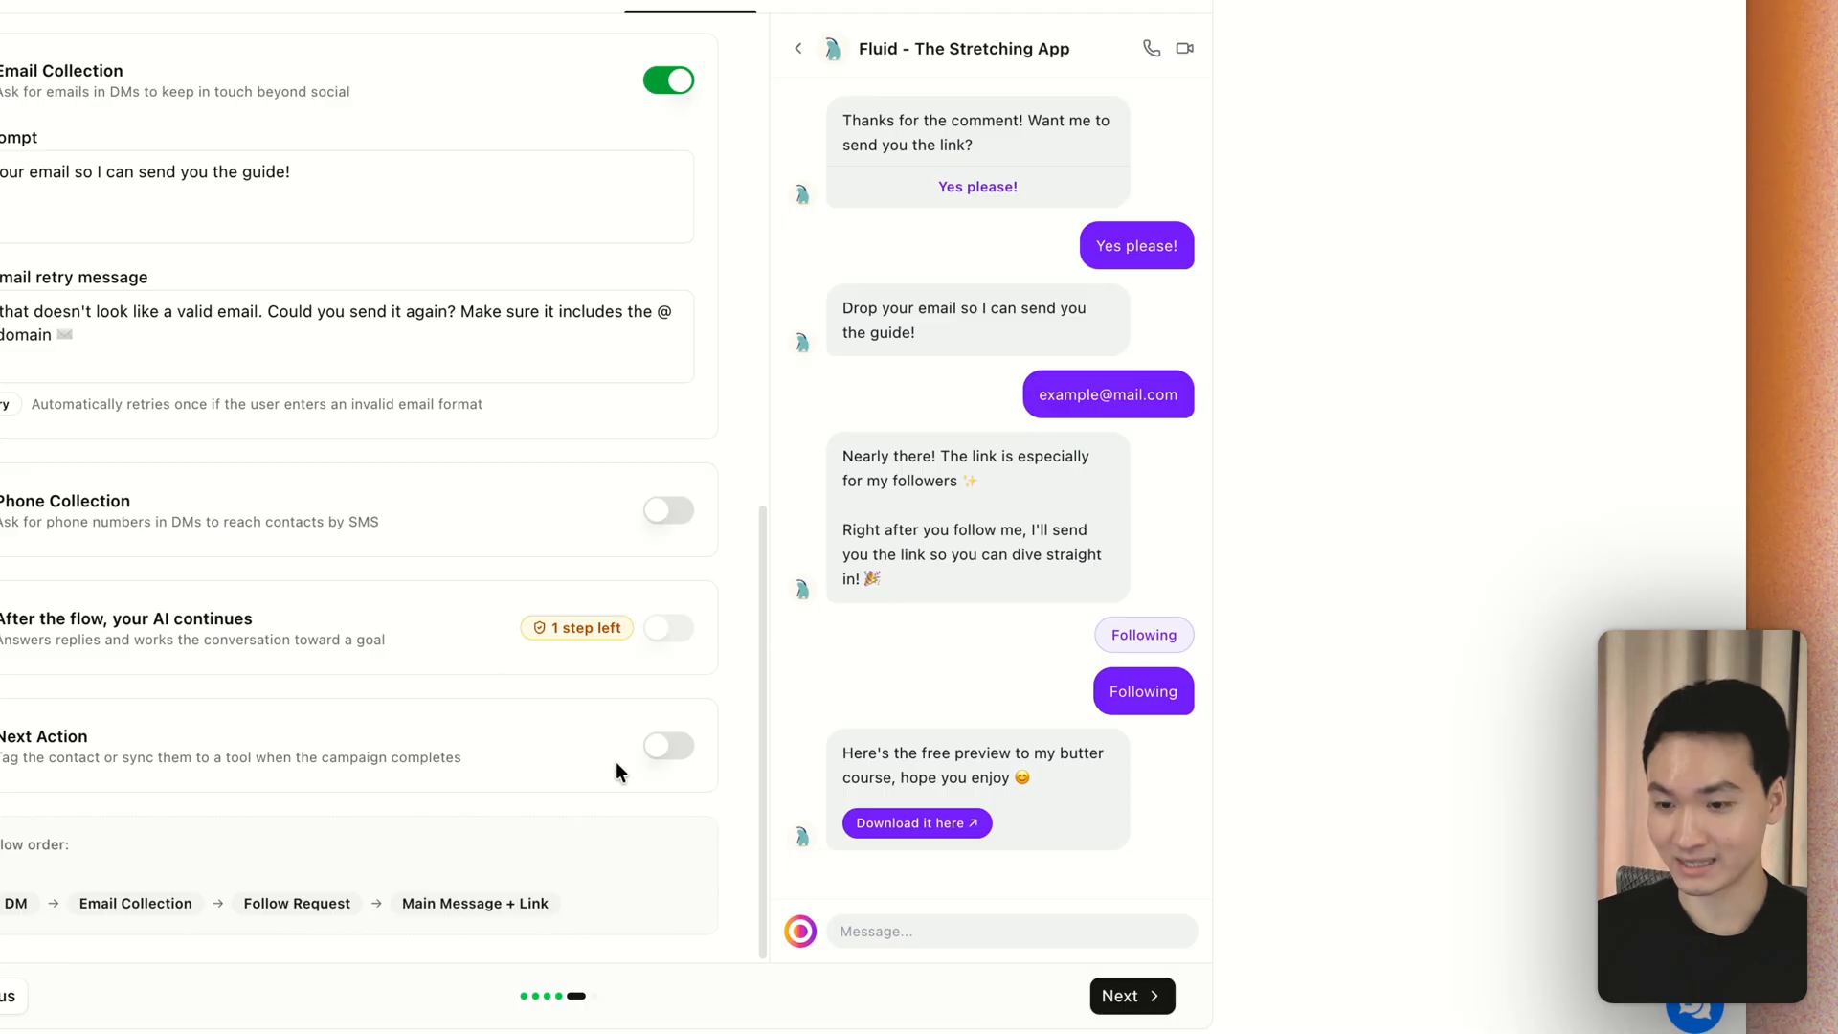
left_click(668, 746)
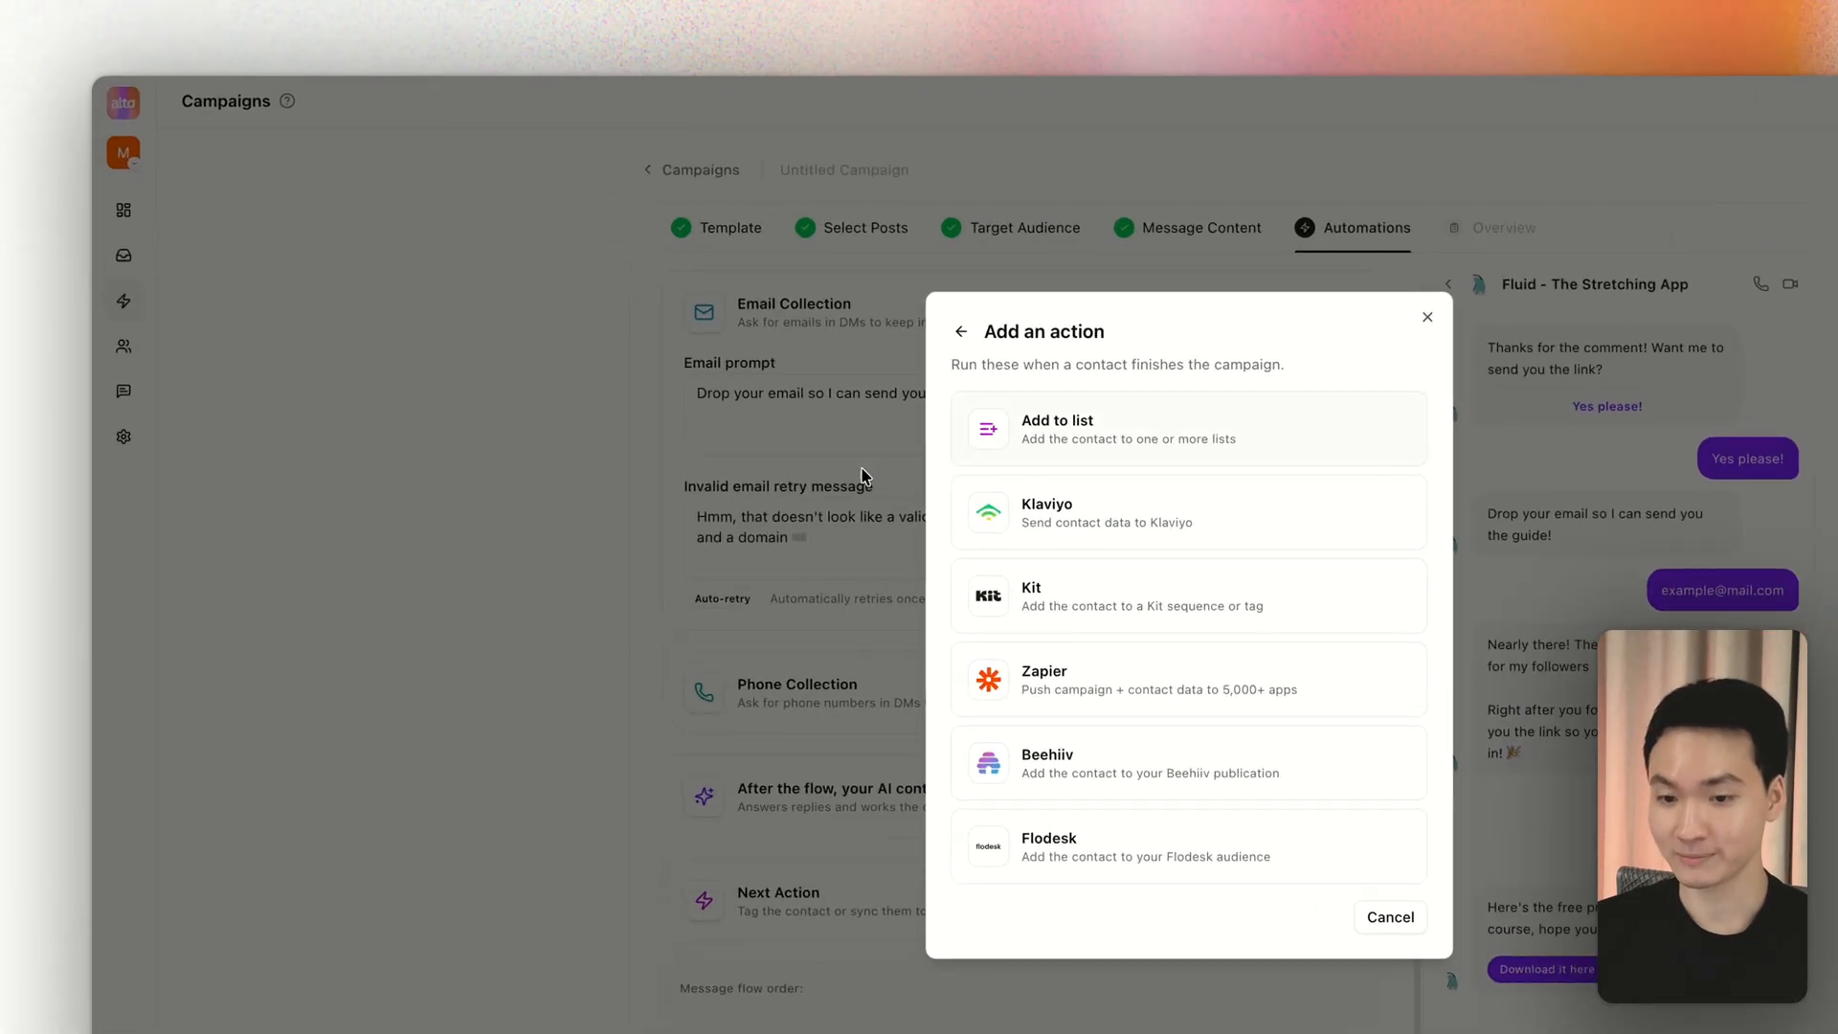
left_click(672, 406)
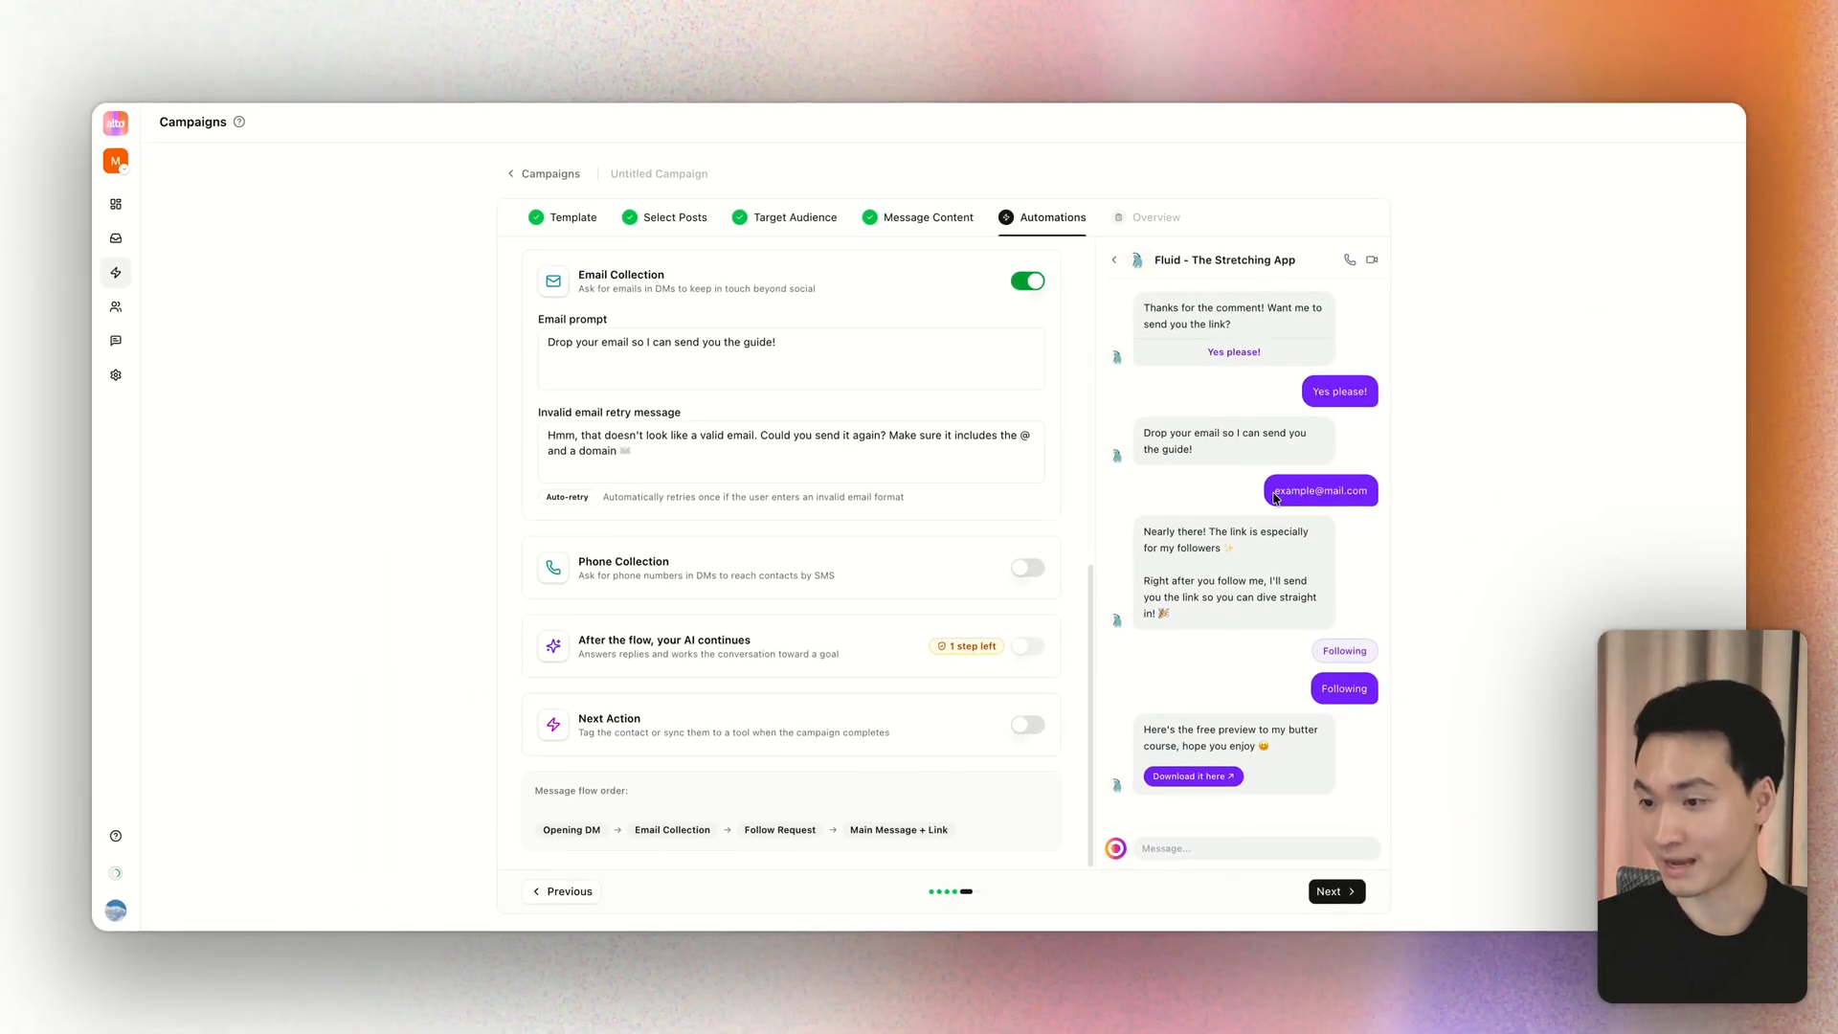
Step: Review the conversation preview from the email reply through the follow request to the final message with its download link
left_click_drag(1274, 497, 1364, 491)
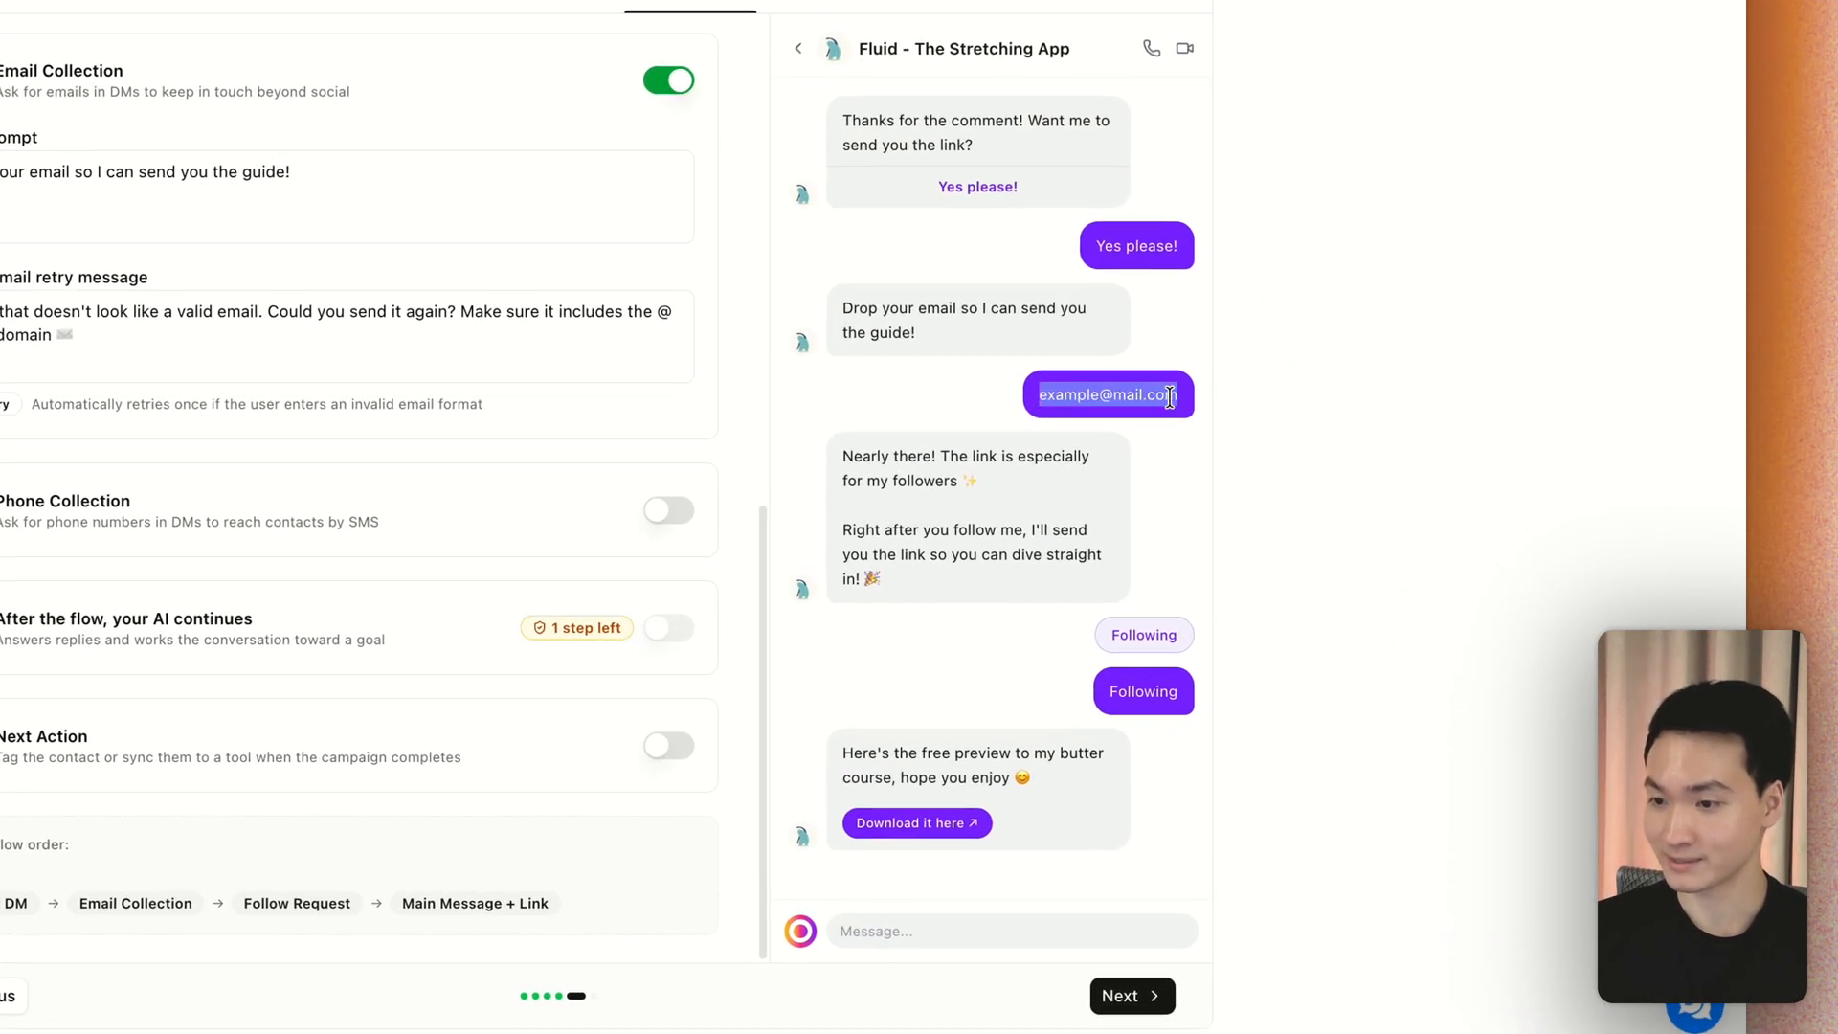
left_click(1169, 398)
left_click_drag(1026, 395, 1176, 393)
left_click(838, 454)
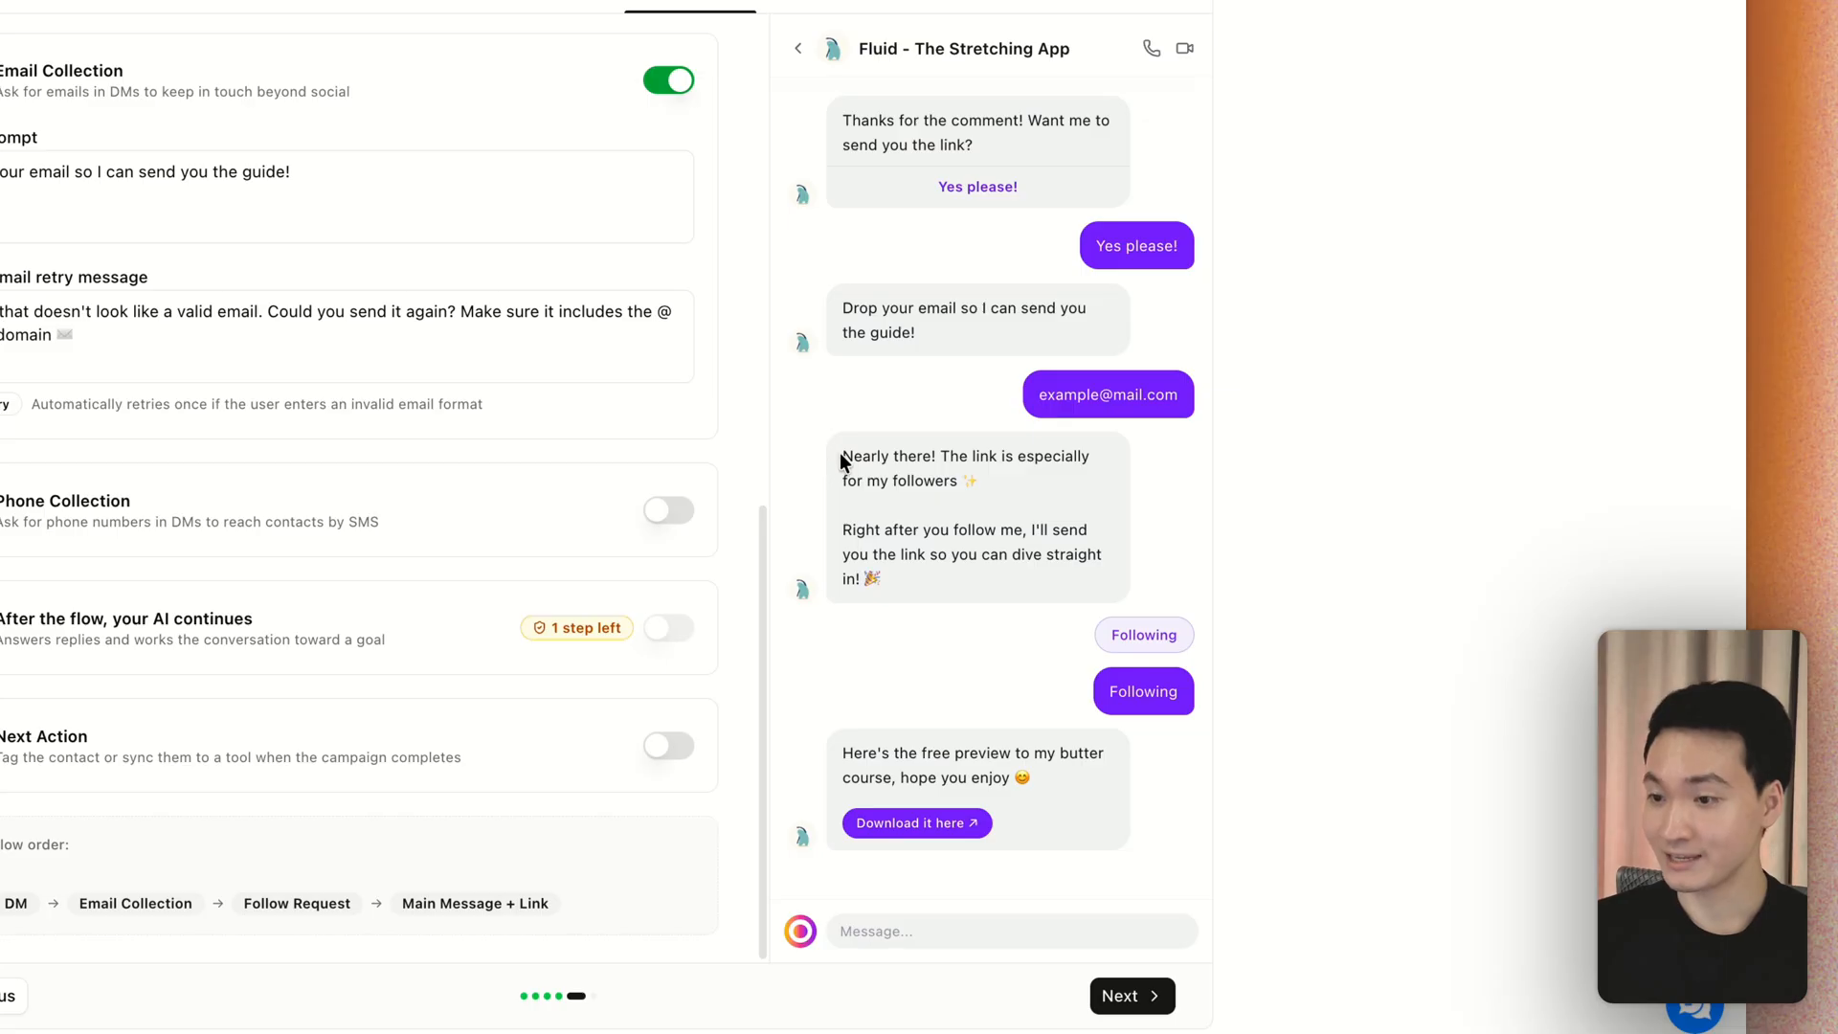
left_click_drag(840, 452, 889, 578)
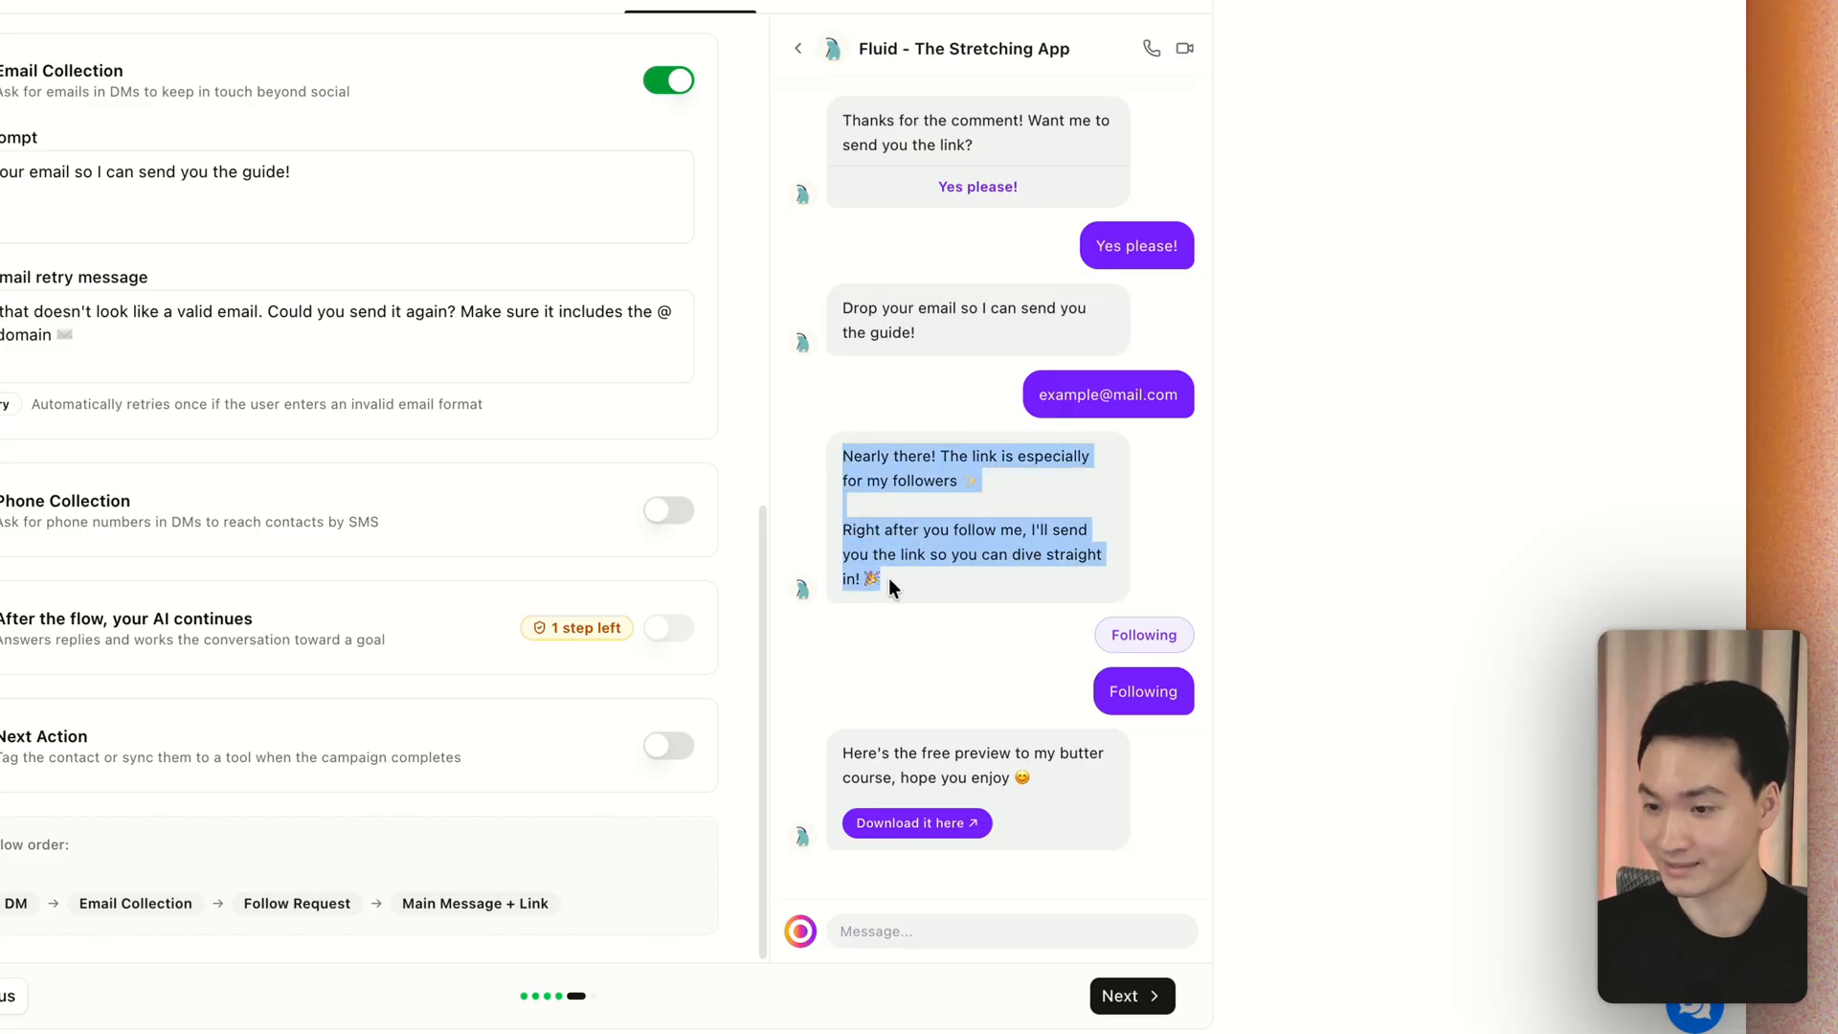
left_click(840, 456)
left_click_drag(921, 462, 962, 505)
left_click_drag(849, 533, 1007, 572)
left_click(1010, 574)
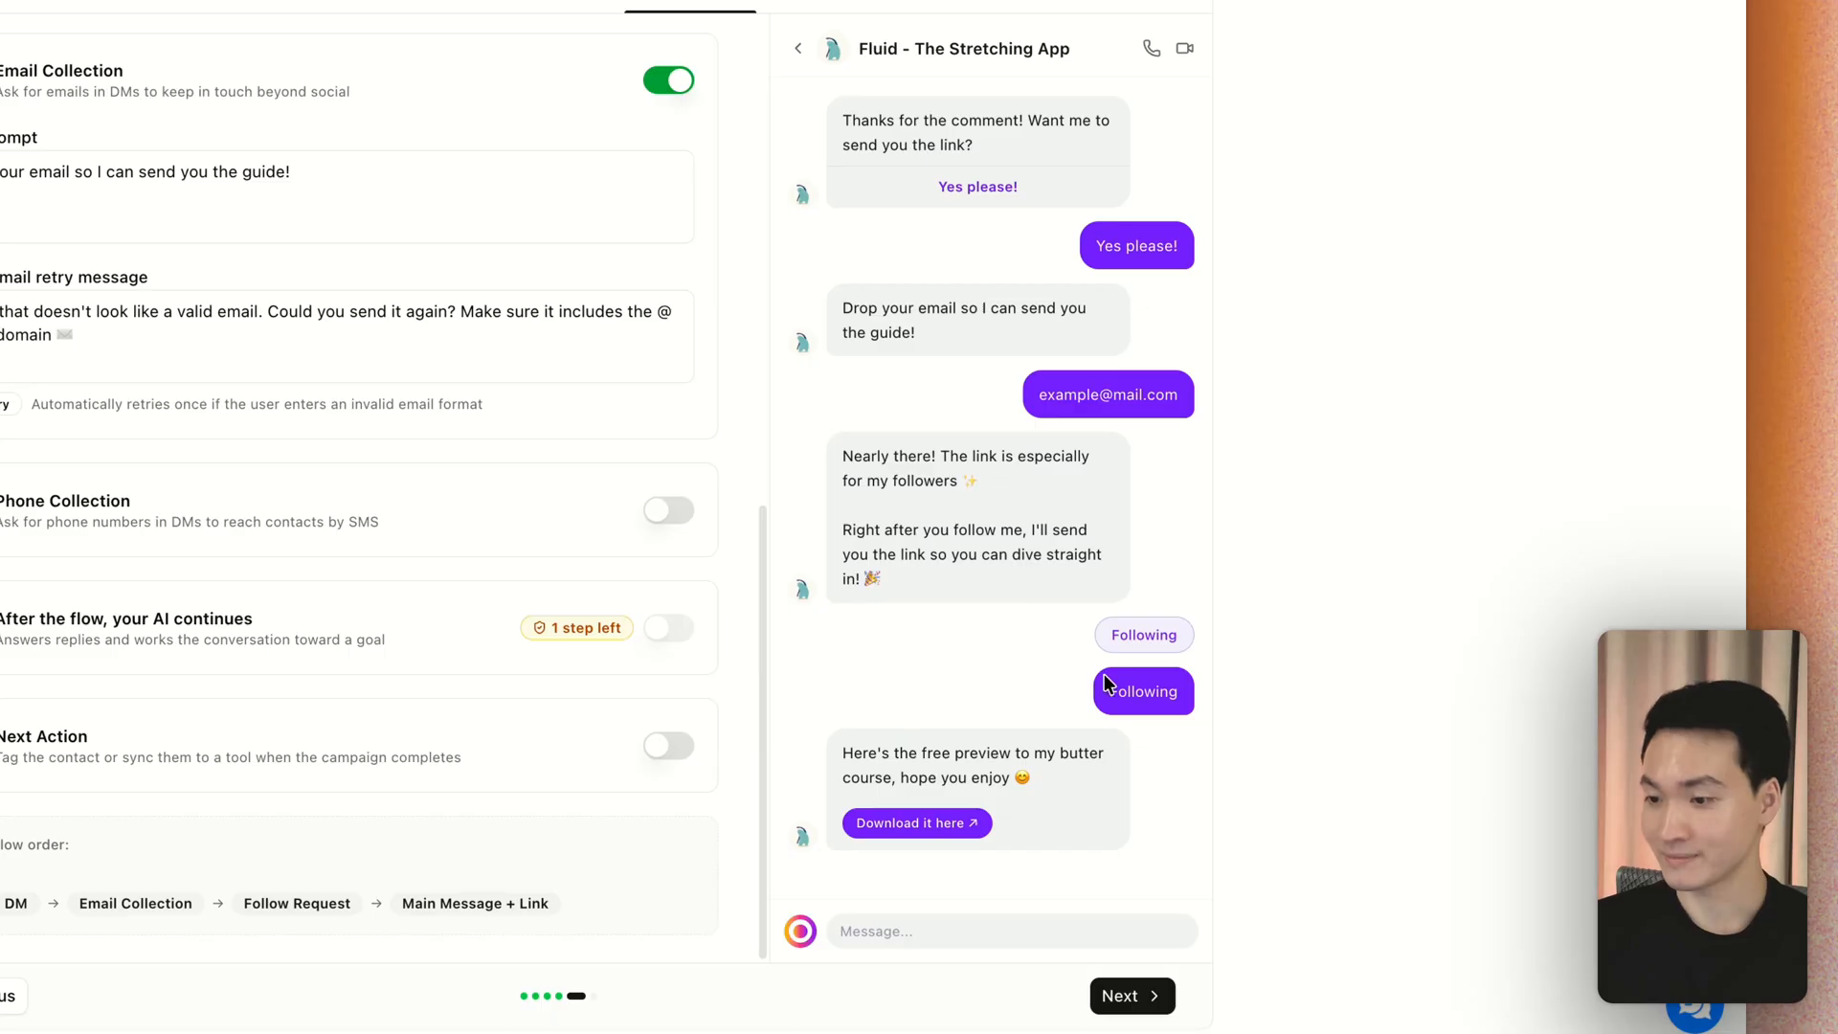
left_click_drag(1107, 690, 1187, 699)
left_click_drag(839, 757, 1036, 767)
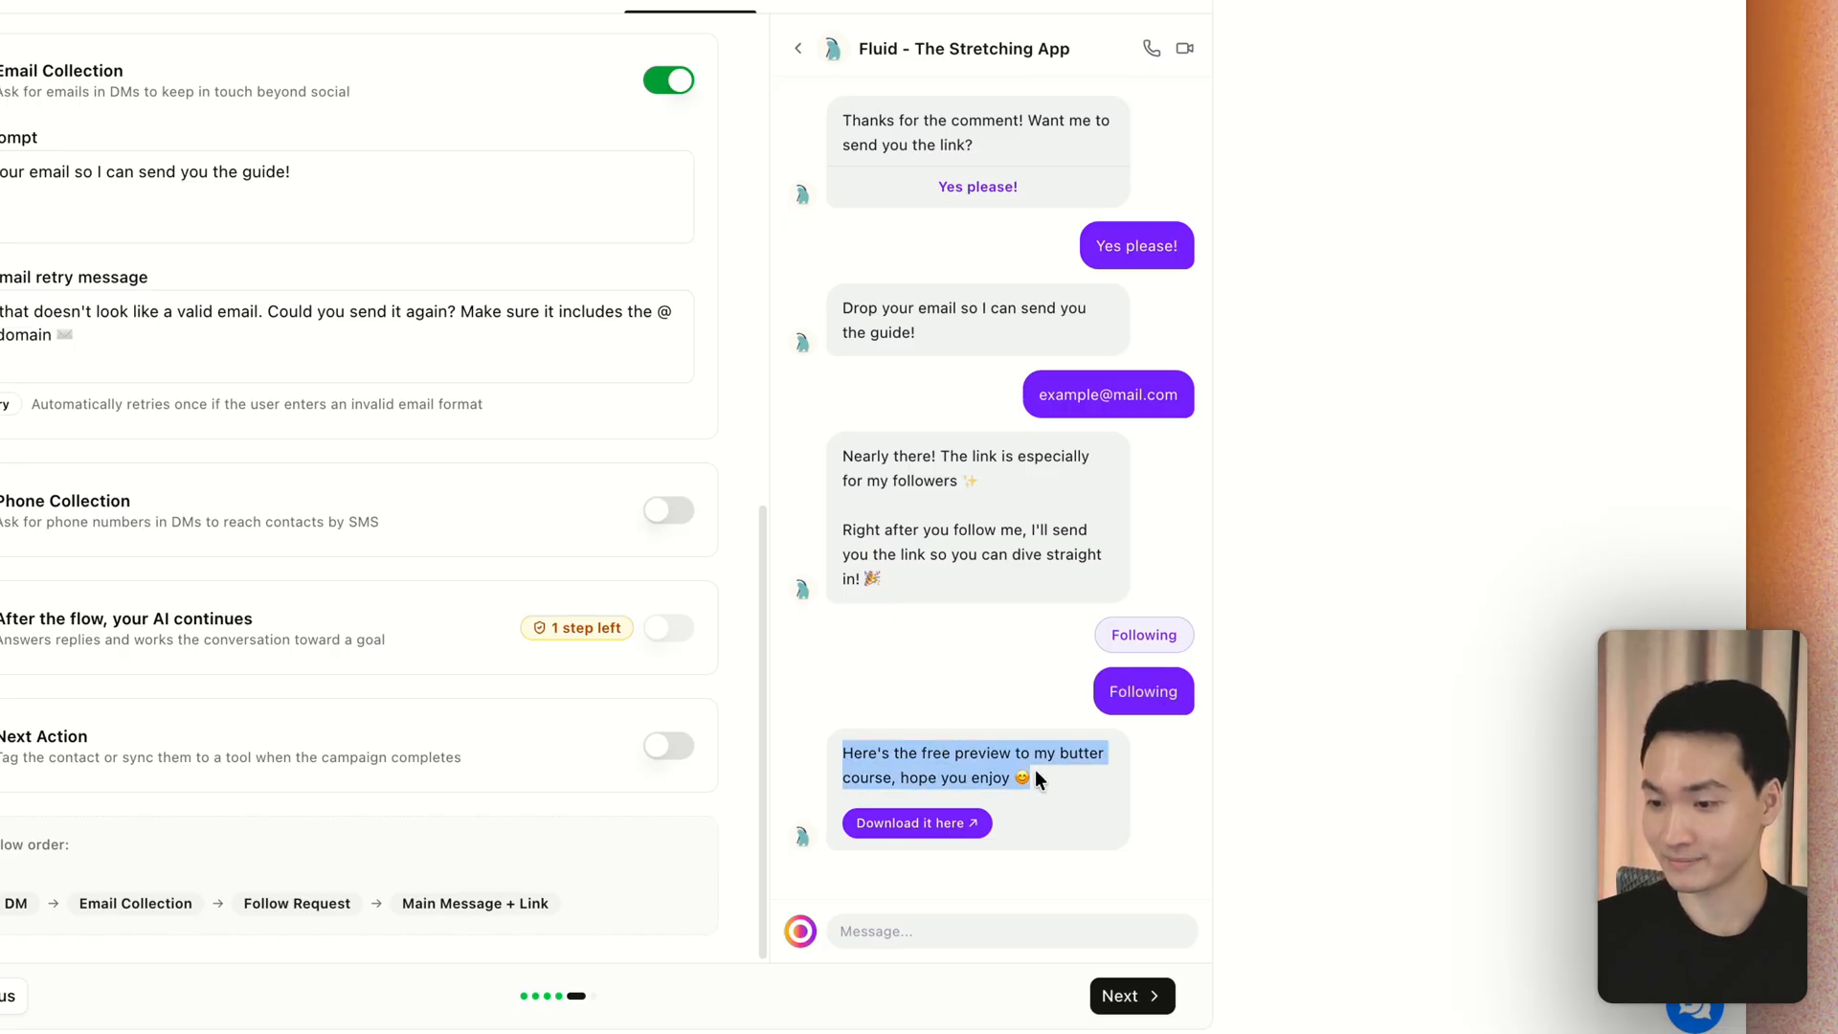
left_click(1028, 767)
left_click_drag(843, 756, 1026, 783)
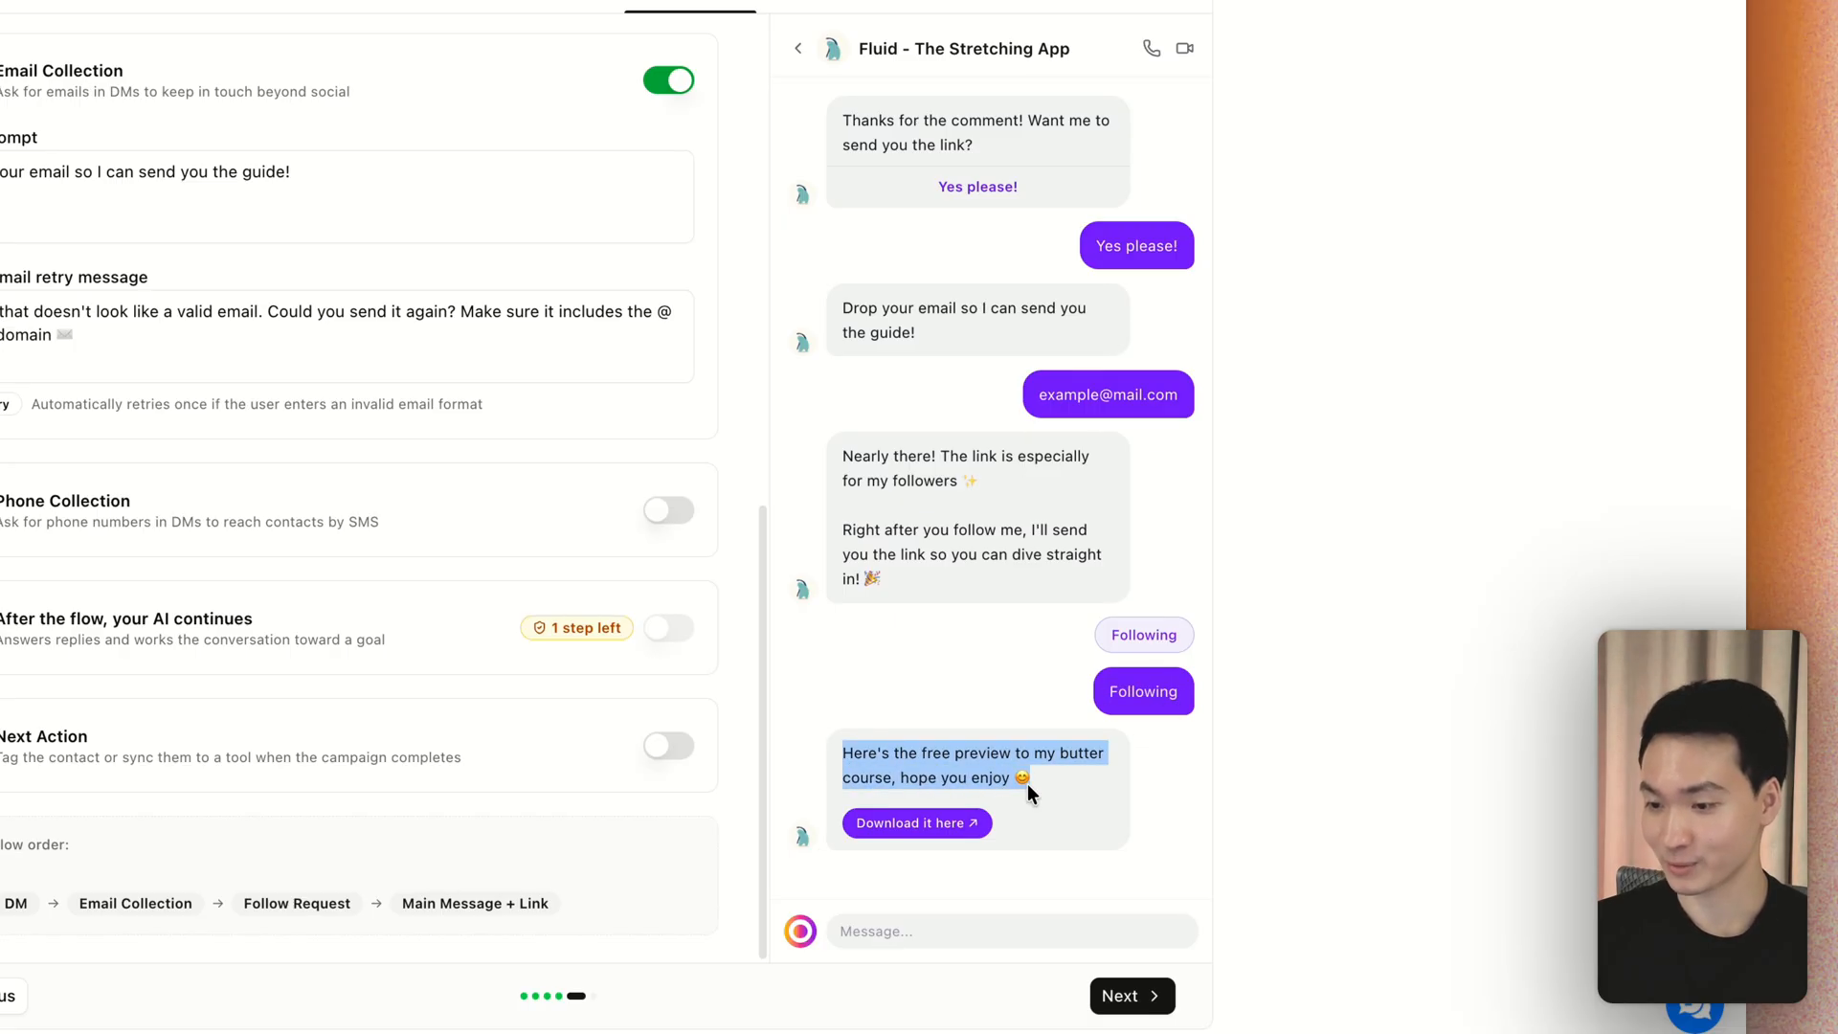
left_click(864, 835)
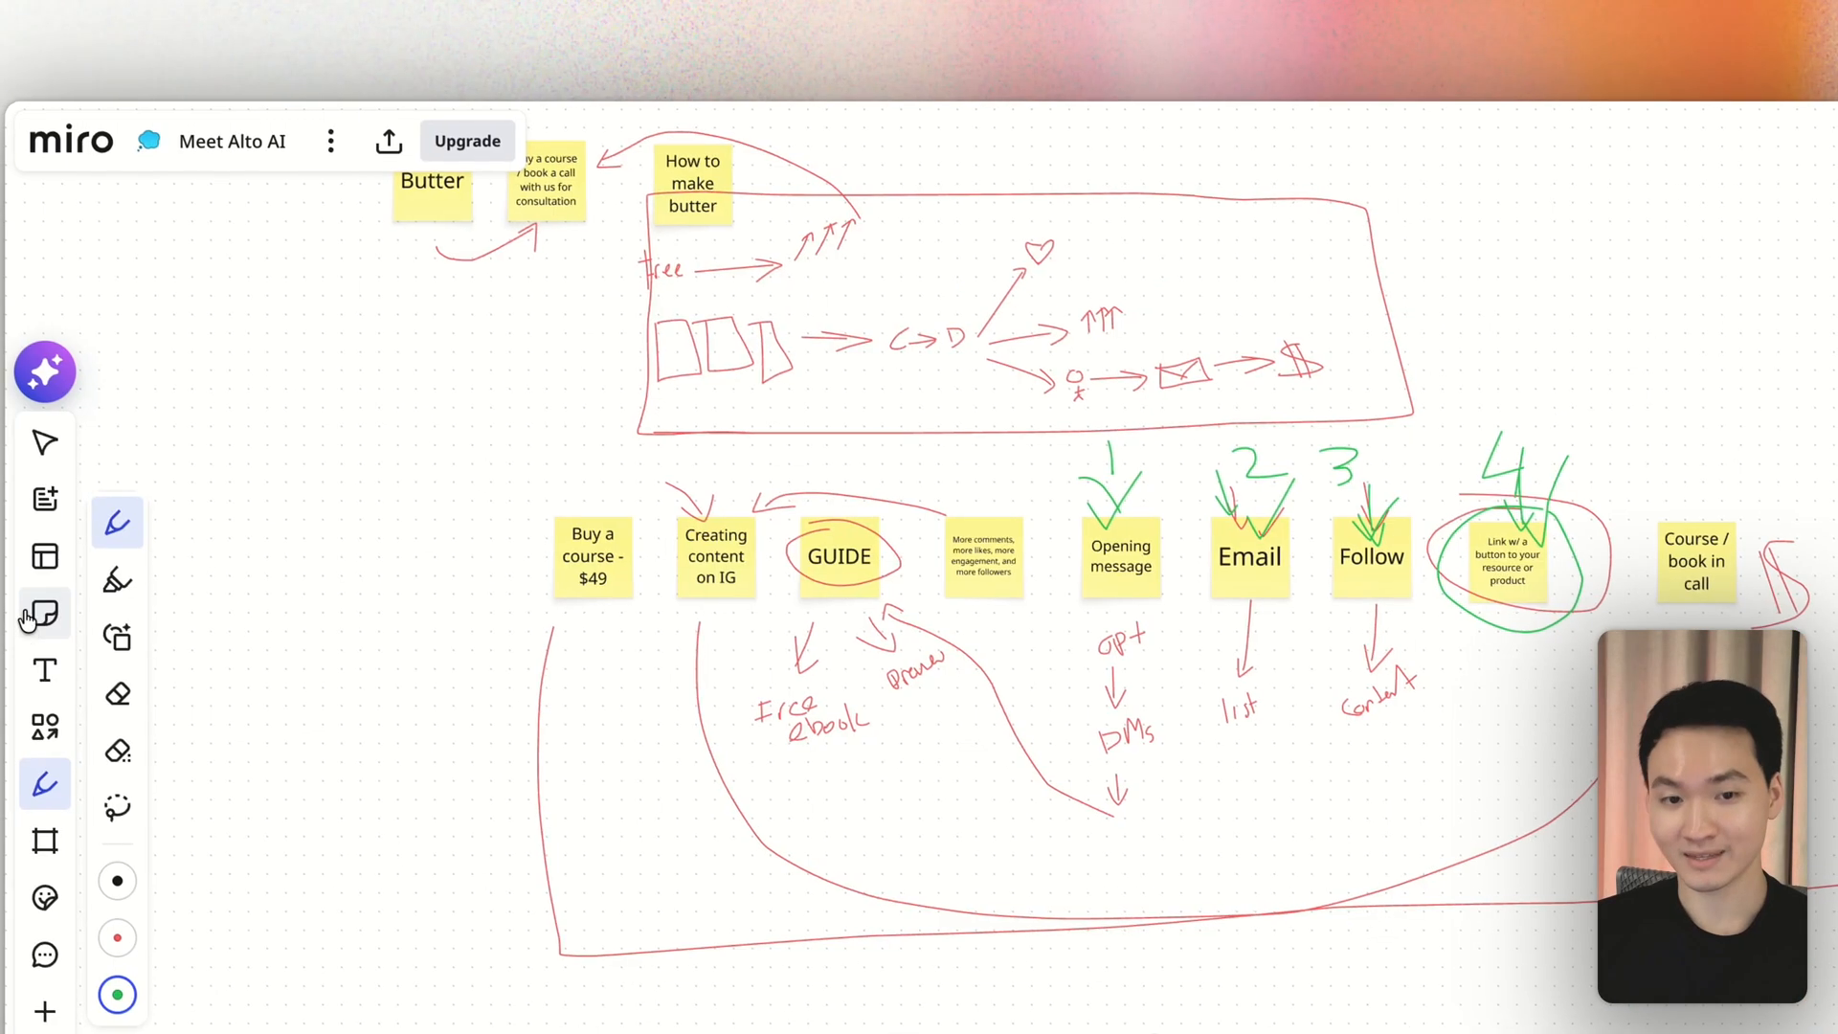
Step: Switch to Miro and draw a green arrow from the link note to the "Course / book in call" note, outlining that note
left_click_drag(1539, 556, 1660, 556)
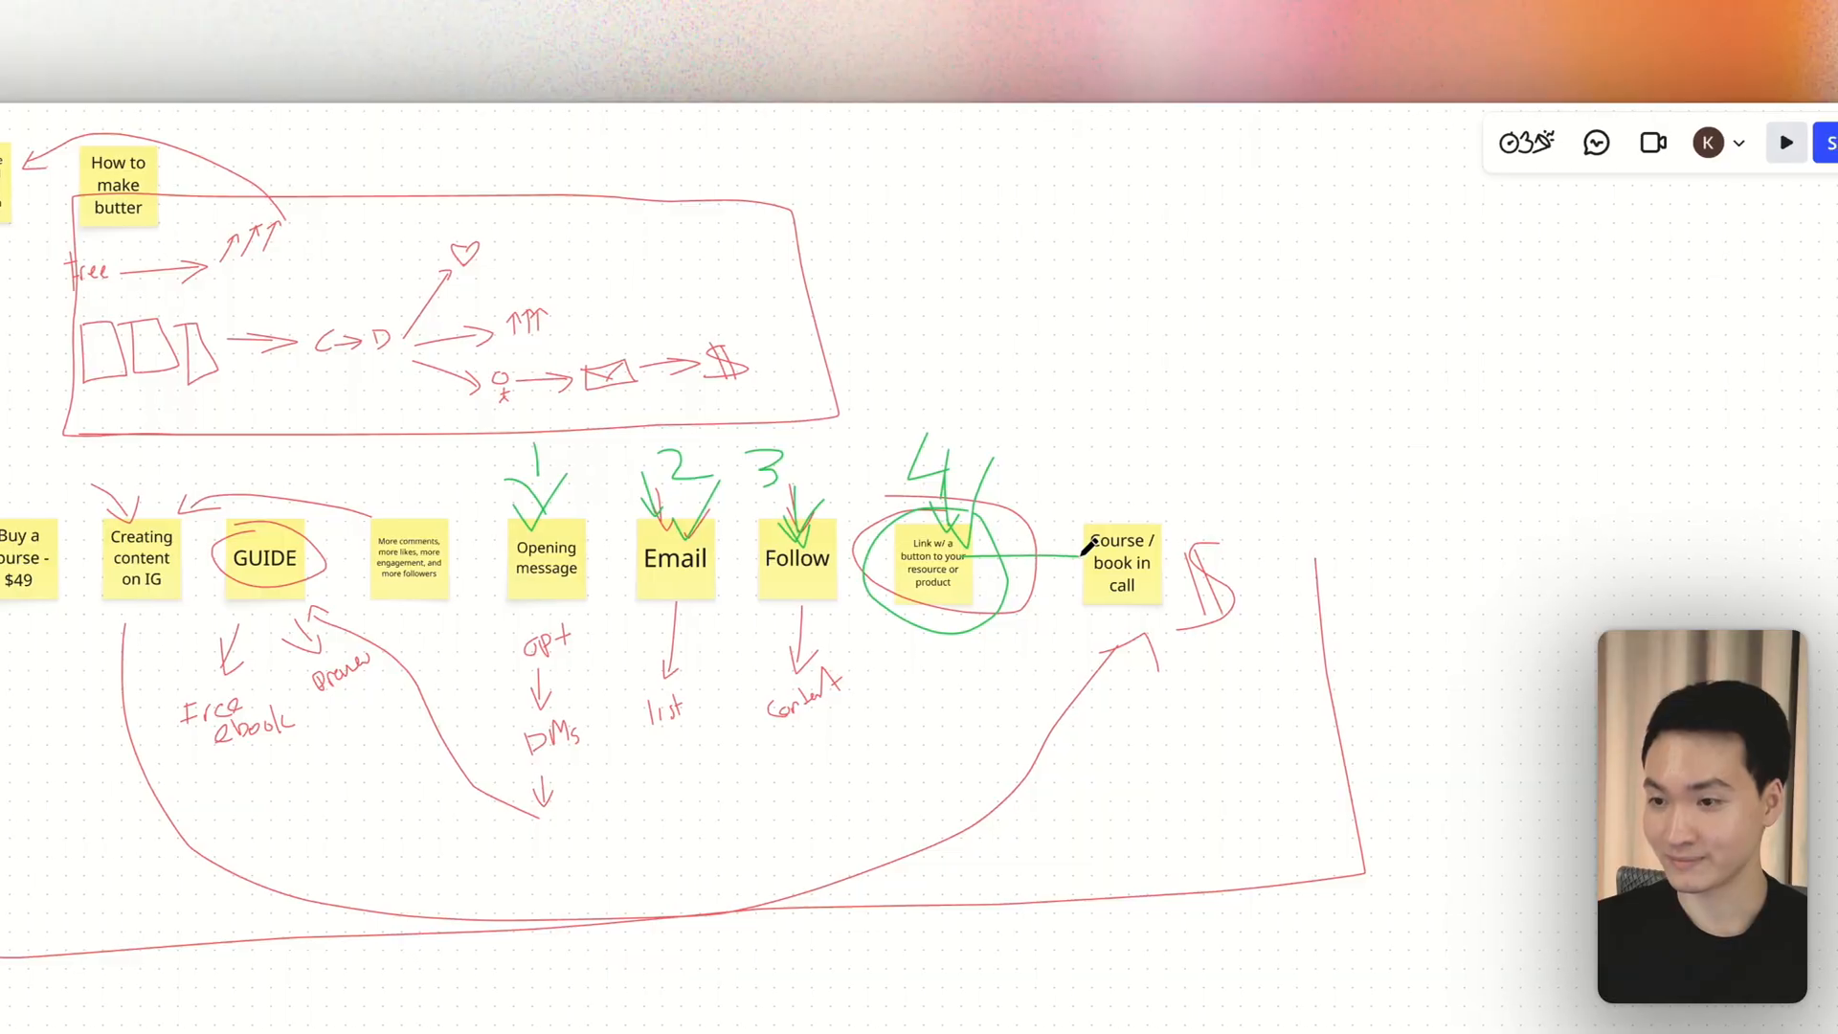
mouse_move(1094, 541)
left_mouse_down()
mouse_move(1091, 580)
mouse_move(1152, 601)
mouse_move(1130, 534)
mouse_move(1091, 583)
left_mouse_up()
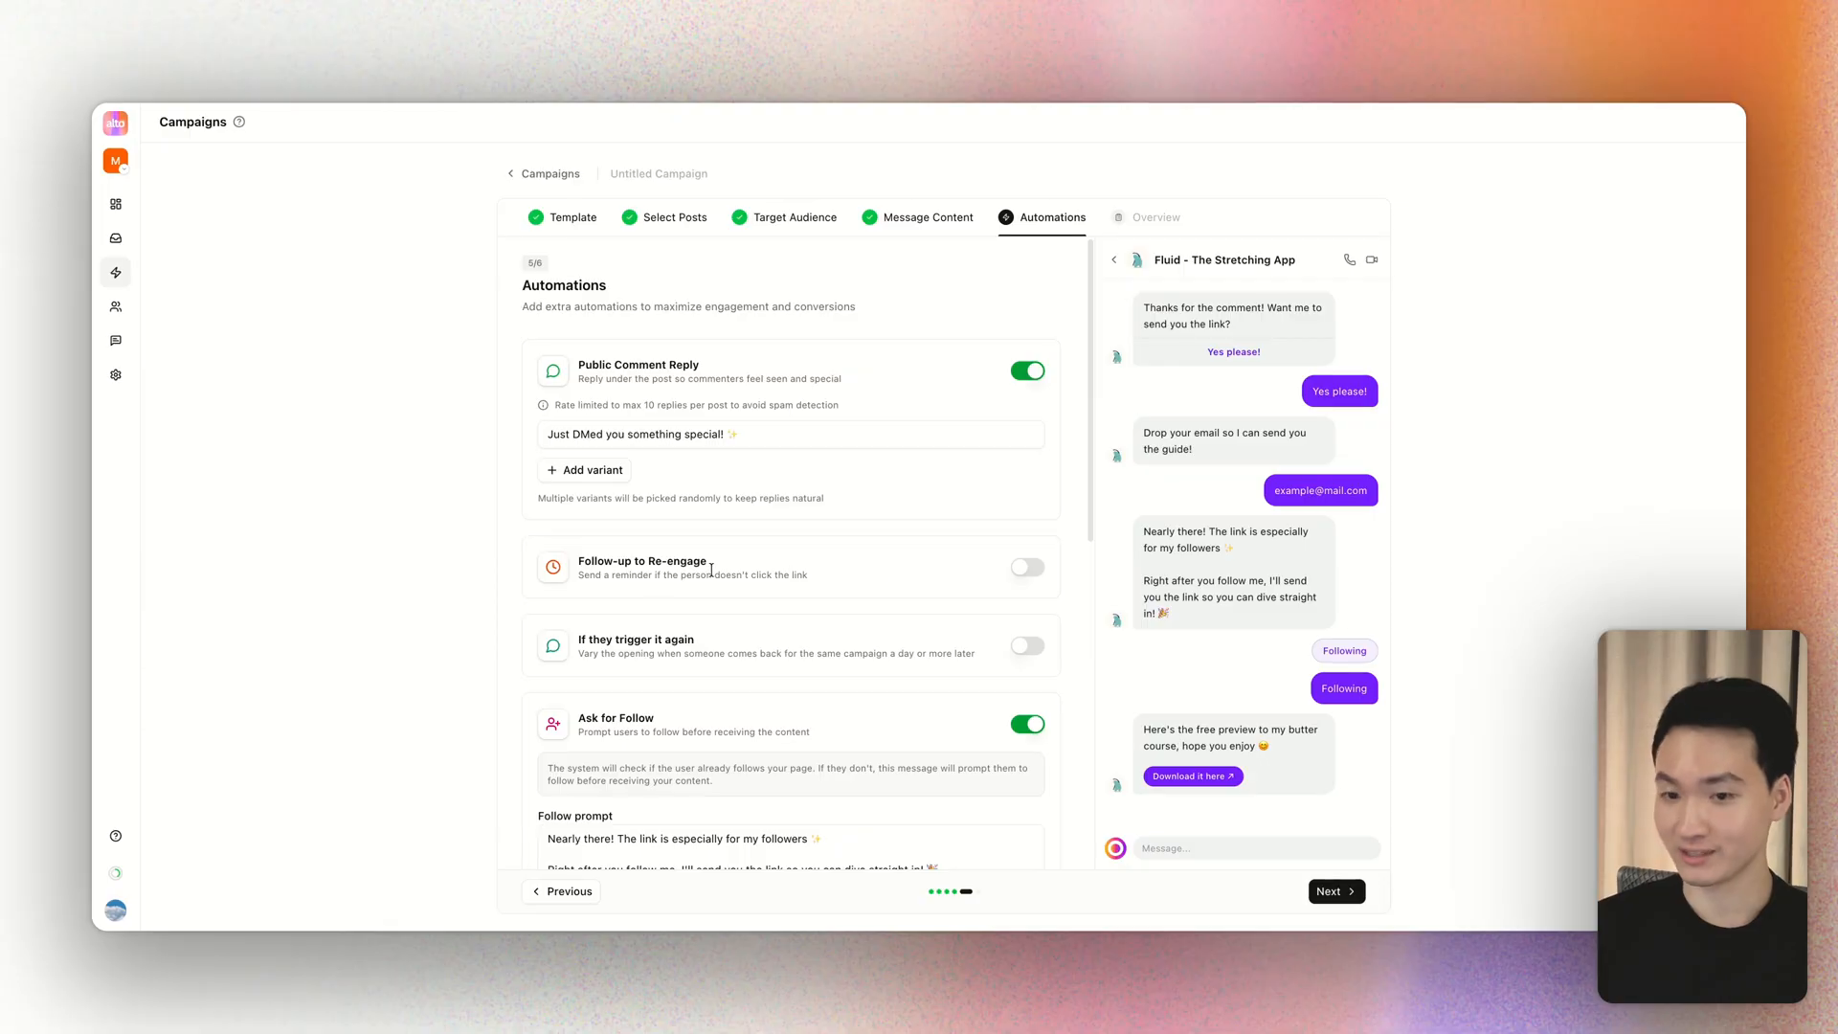
Step: Switch back to Alto, enable the Follow-up to Re-engage automation, and look over the remaining automations
left_click_drag(578, 561, 796, 574)
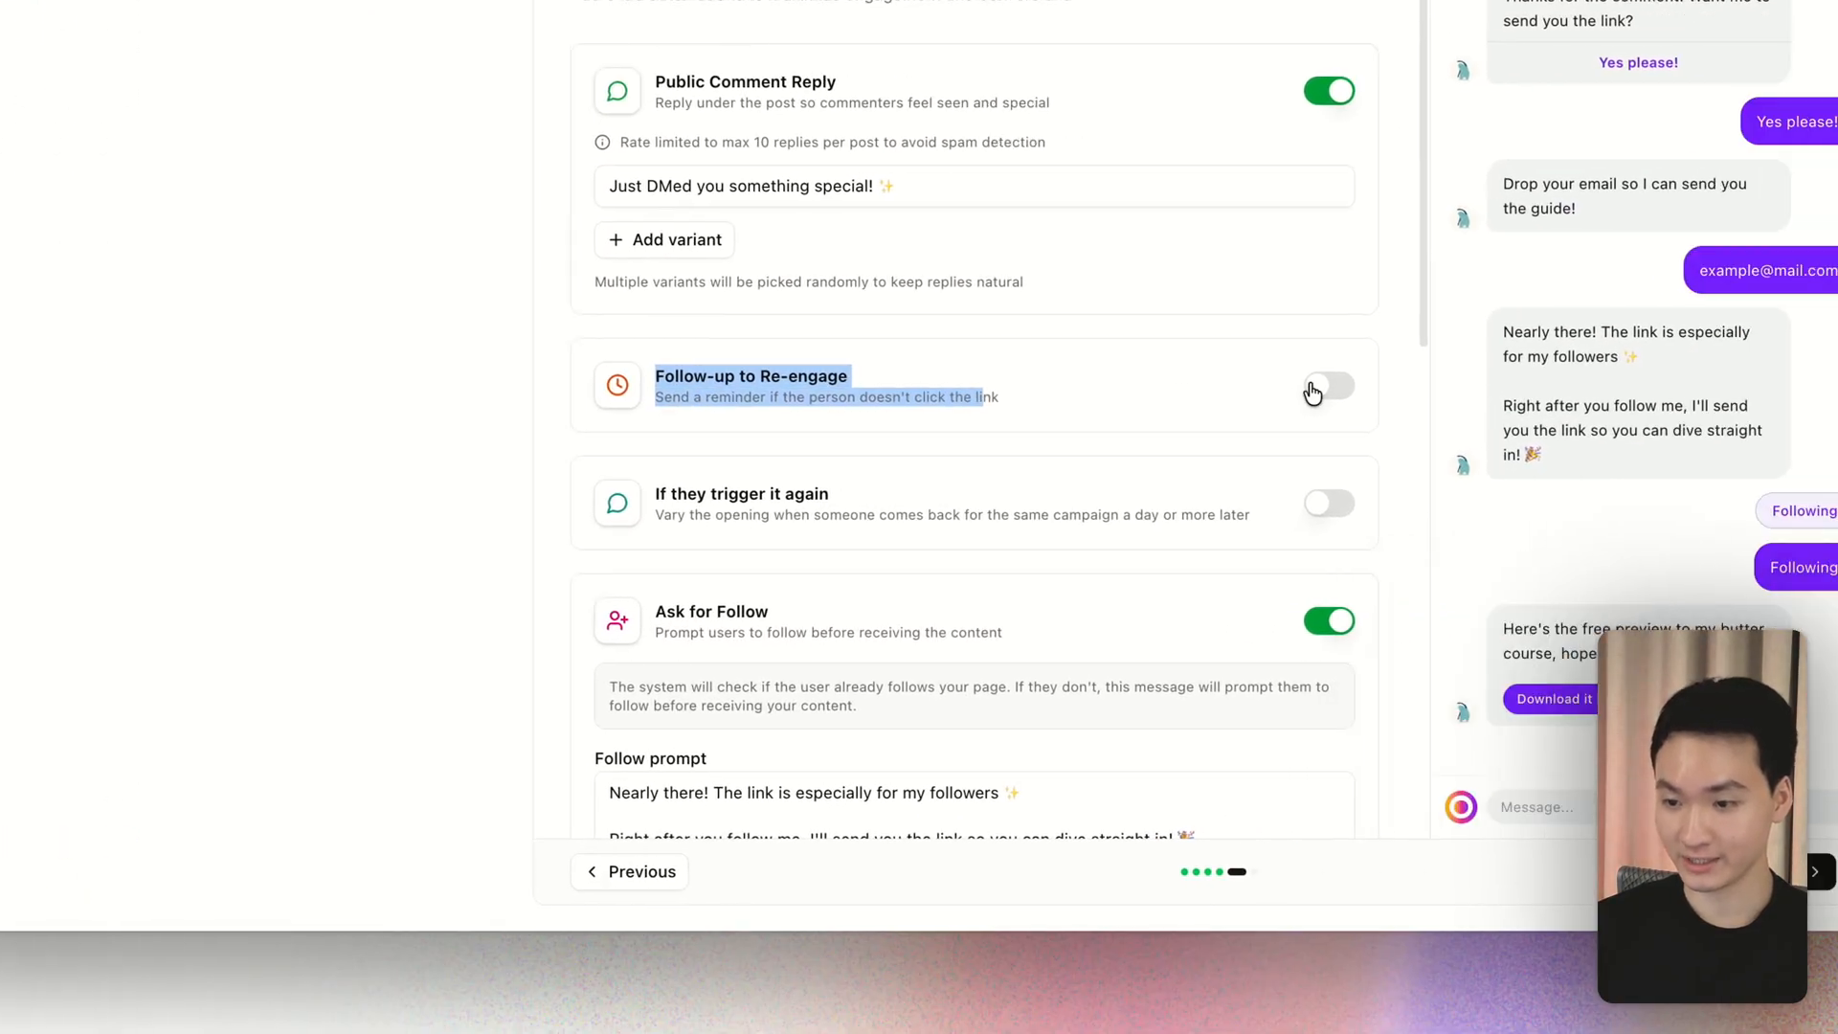
left_click(1329, 386)
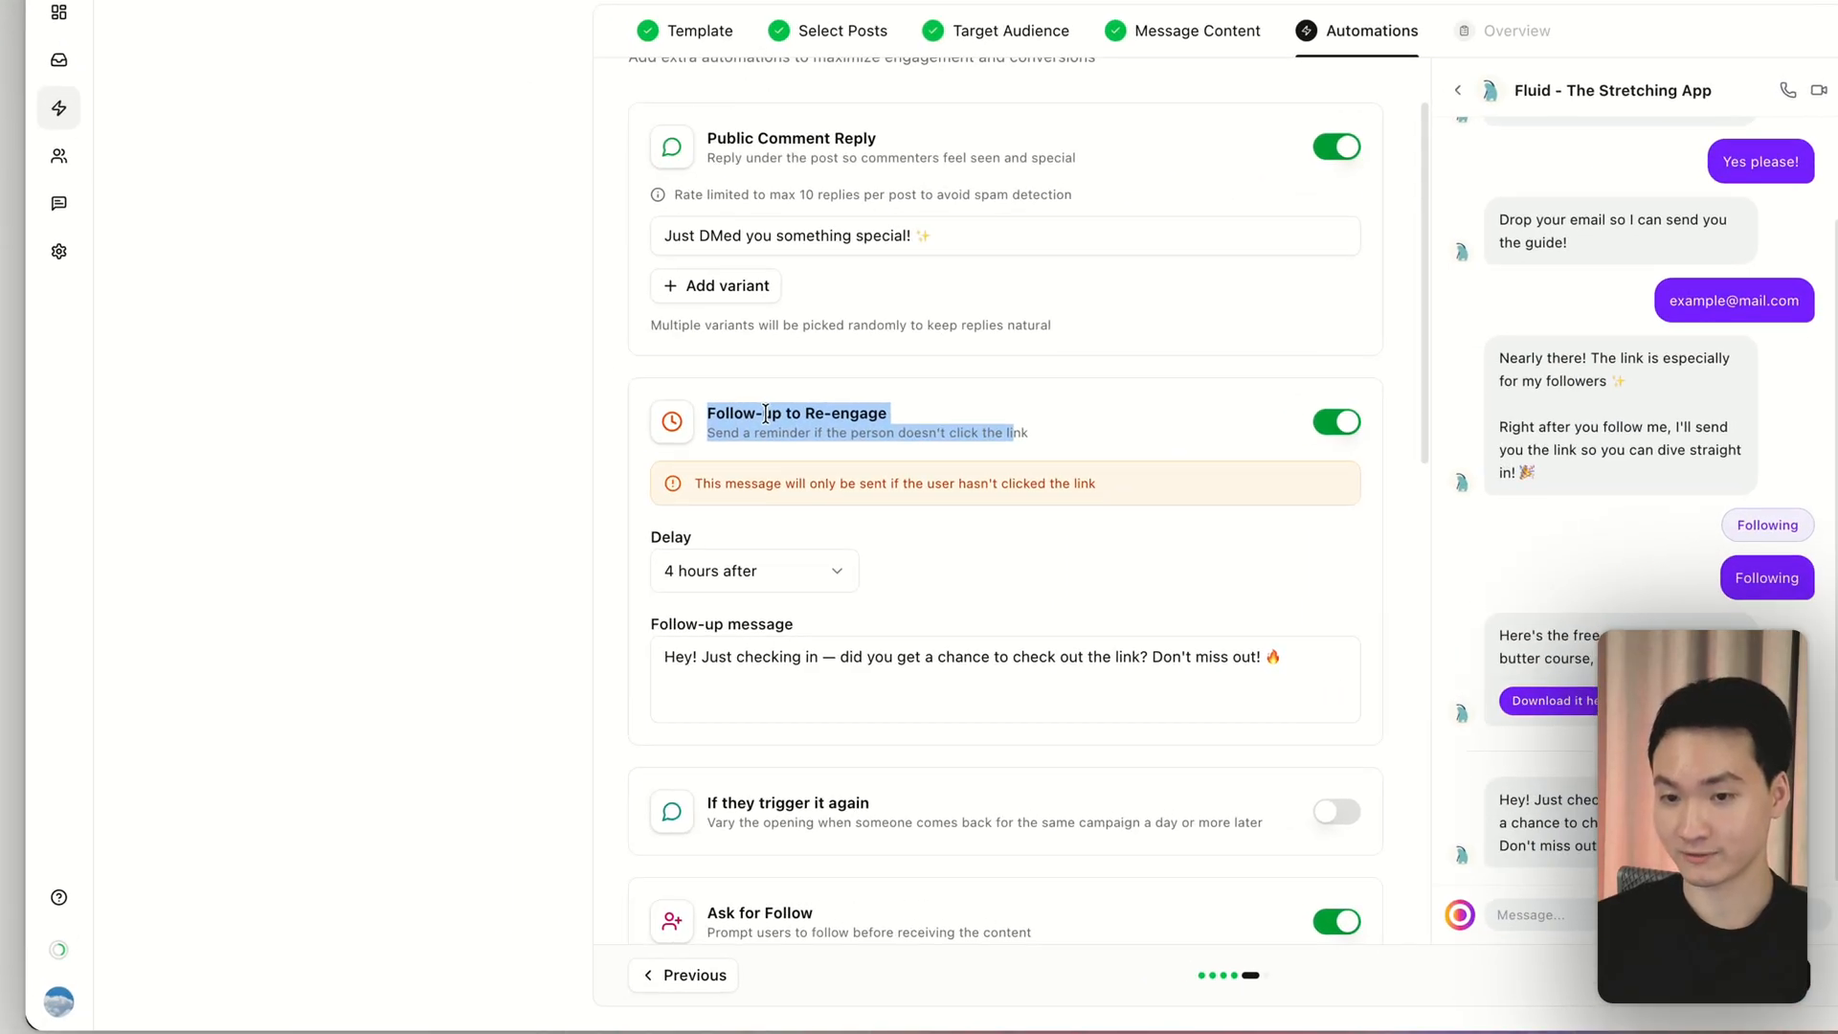
scroll(865, 480, "down", 10)
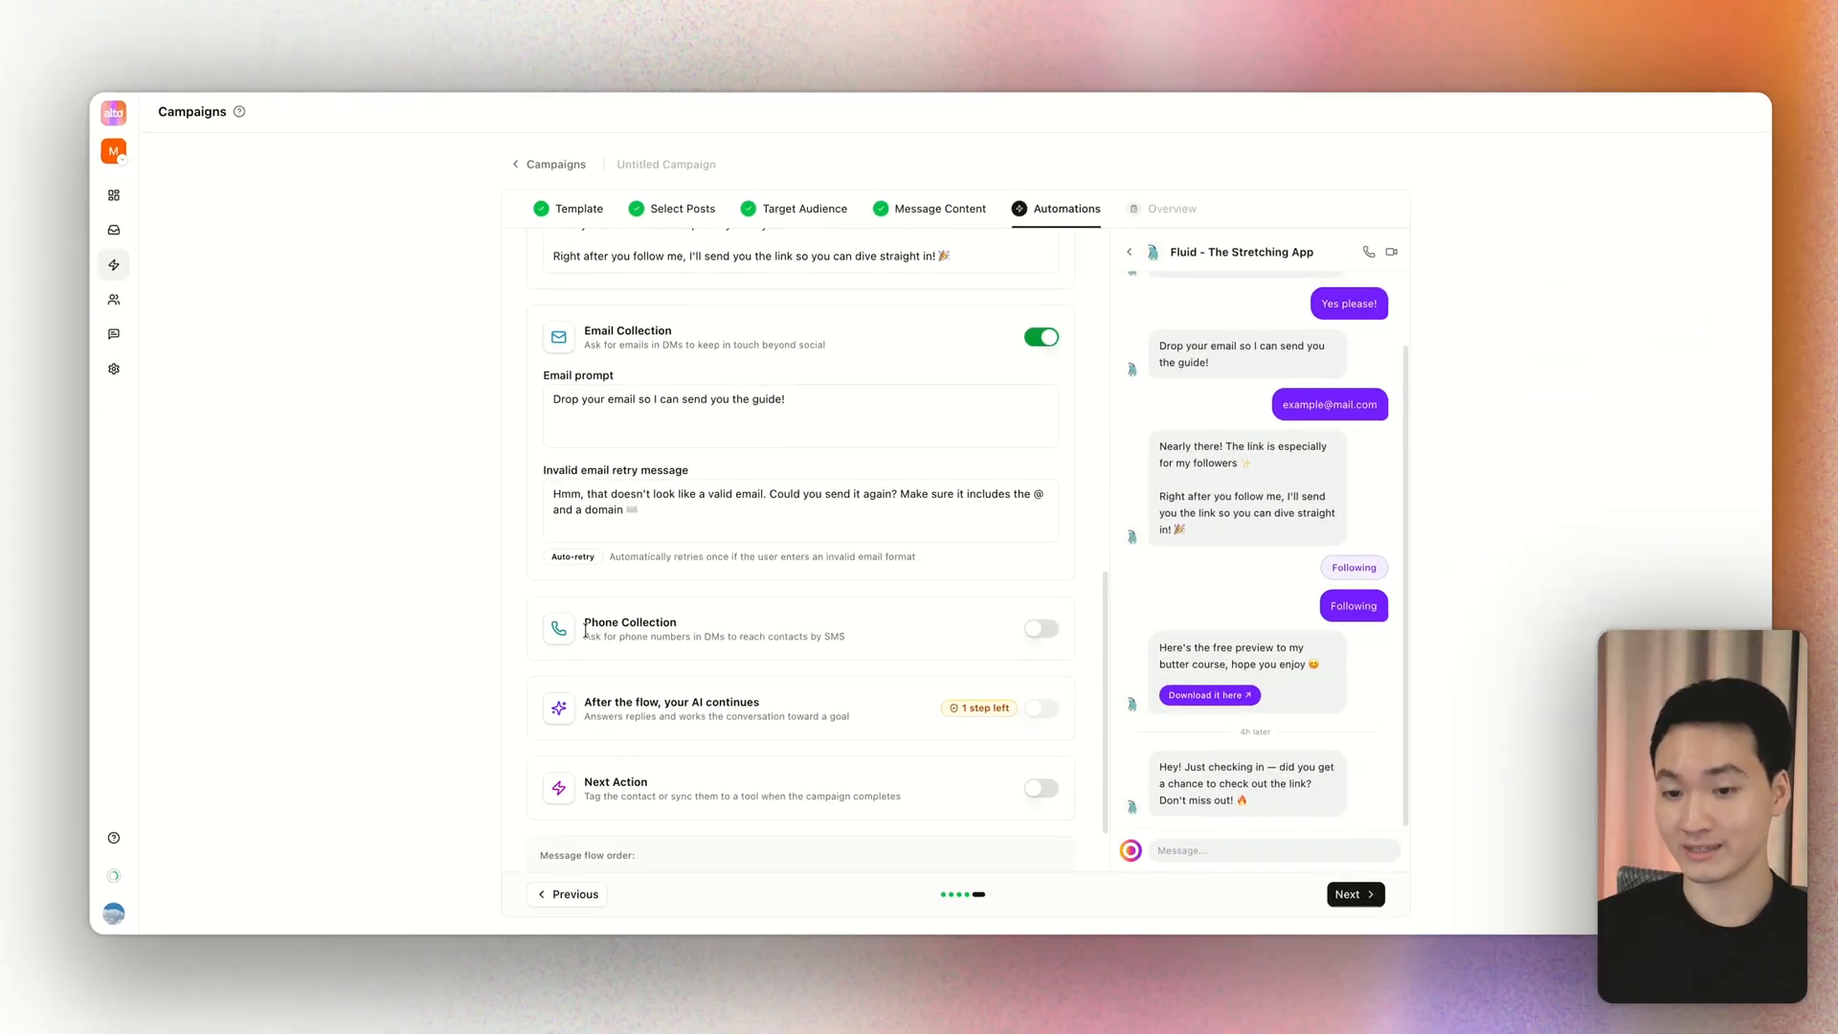
left_click_drag(798, 485, 935, 485)
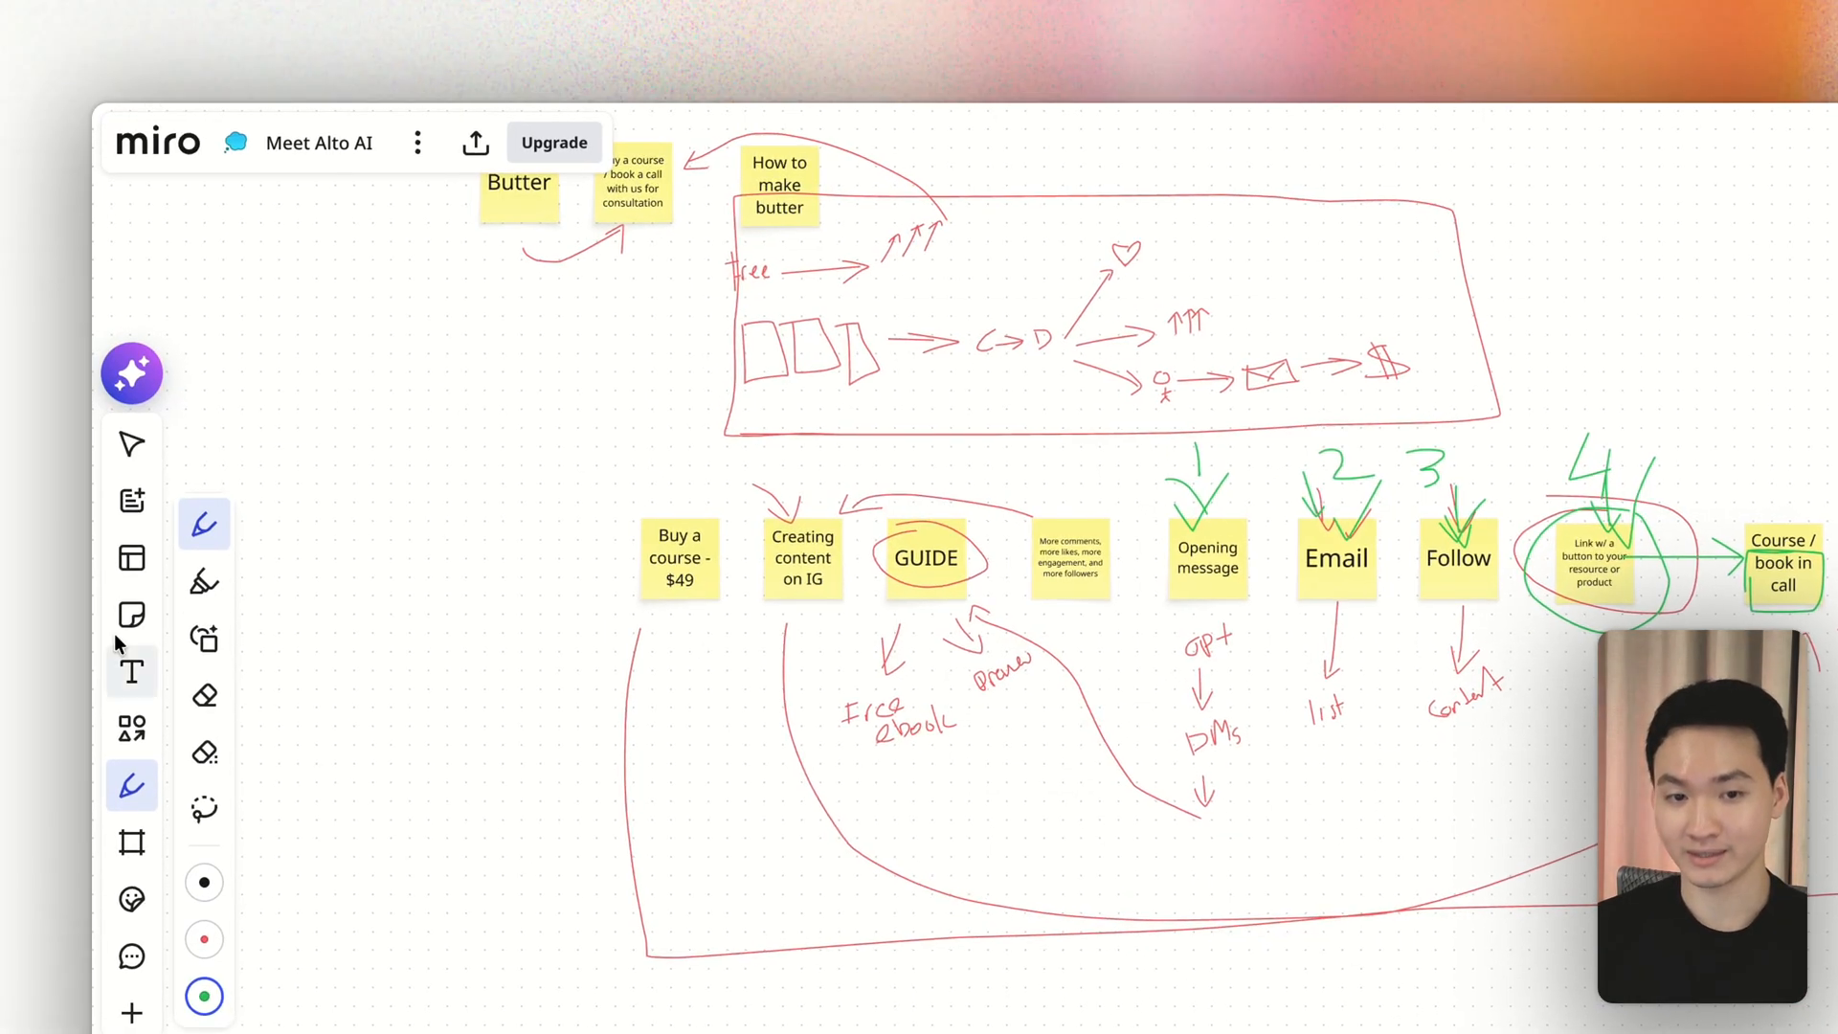
Step: Switch to Miro and add a yellow sticky note reading "Story" below the existing funnel diagram
left_click(126, 620)
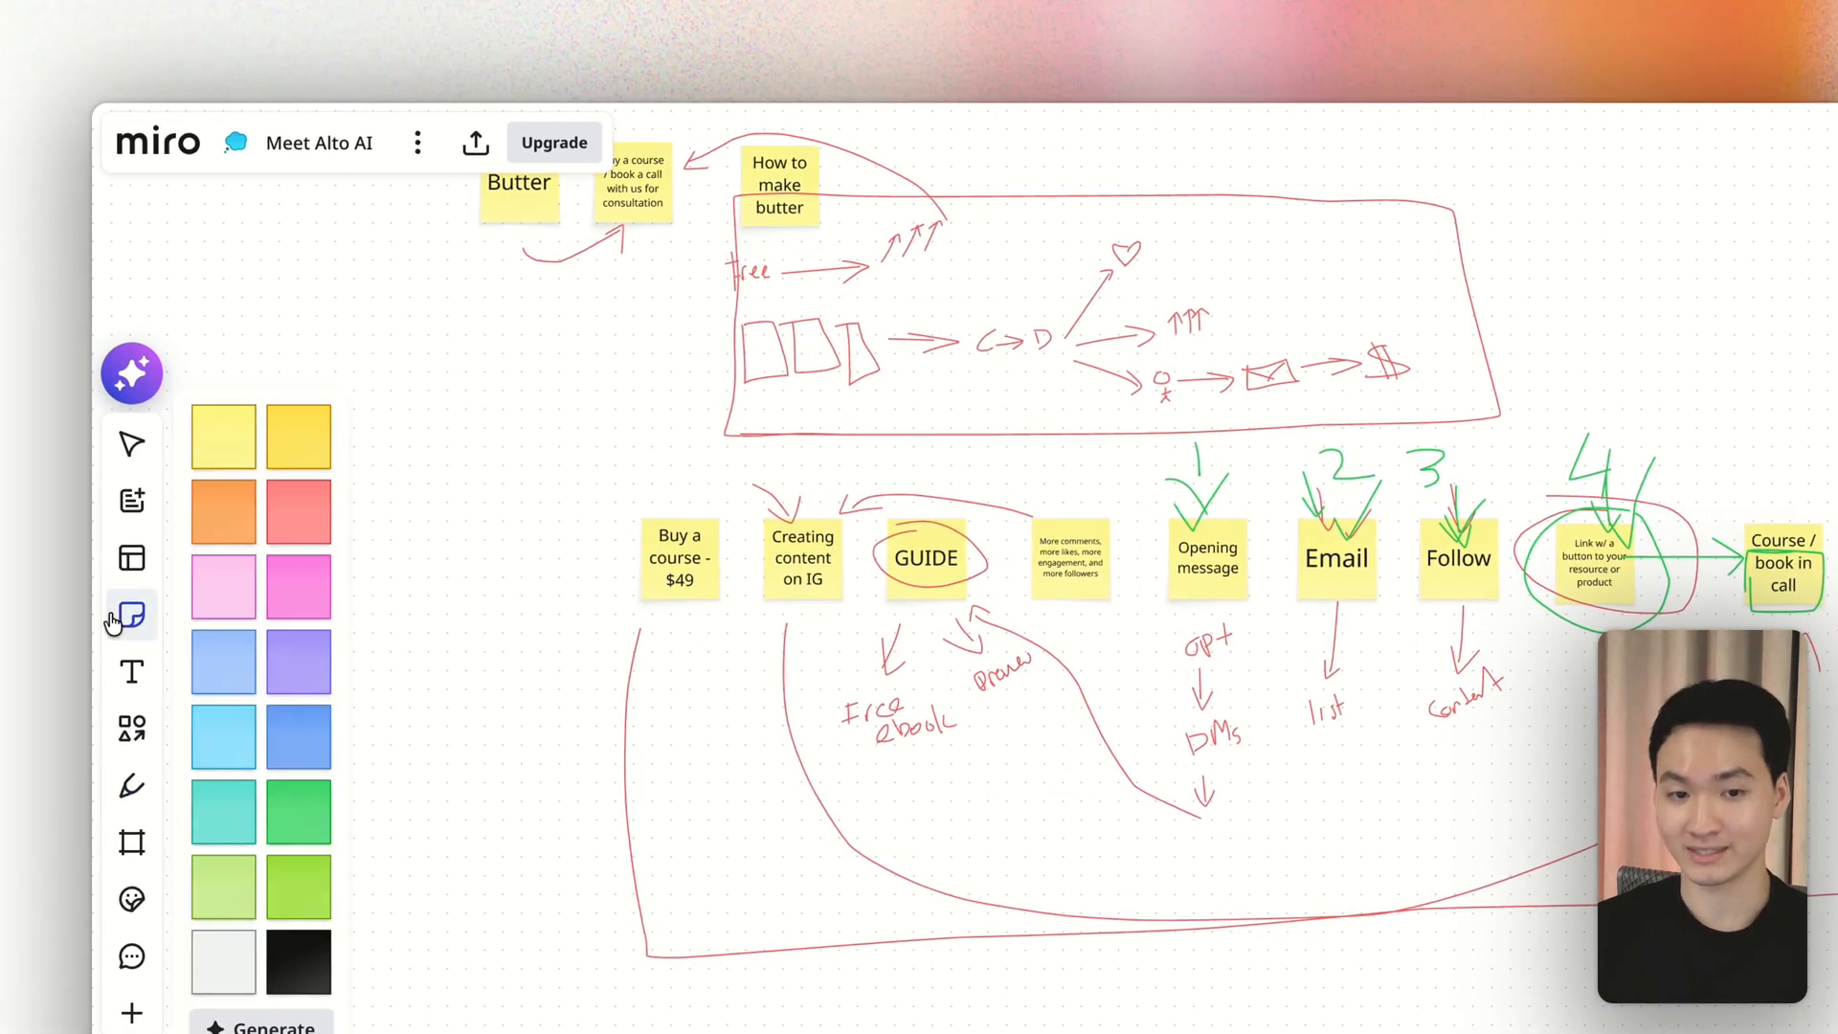
scroll(635, 705, "down", 5)
left_click(681, 760)
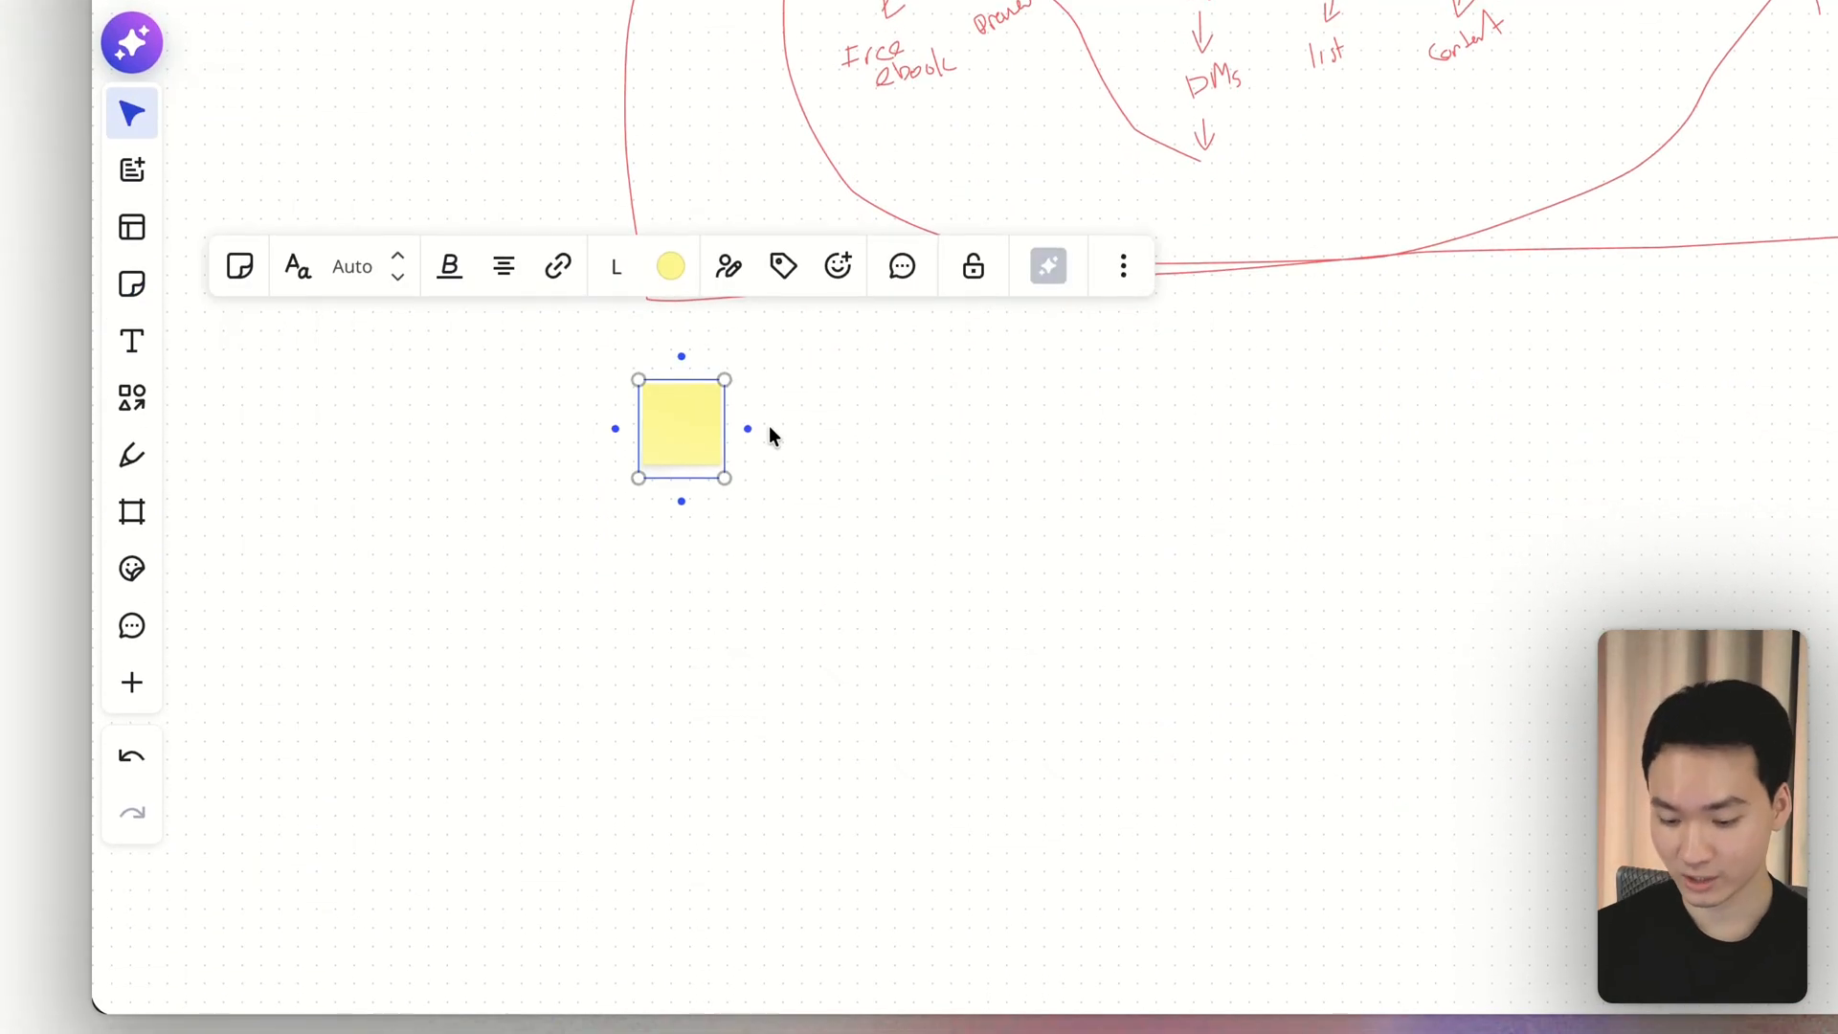
type("Story")
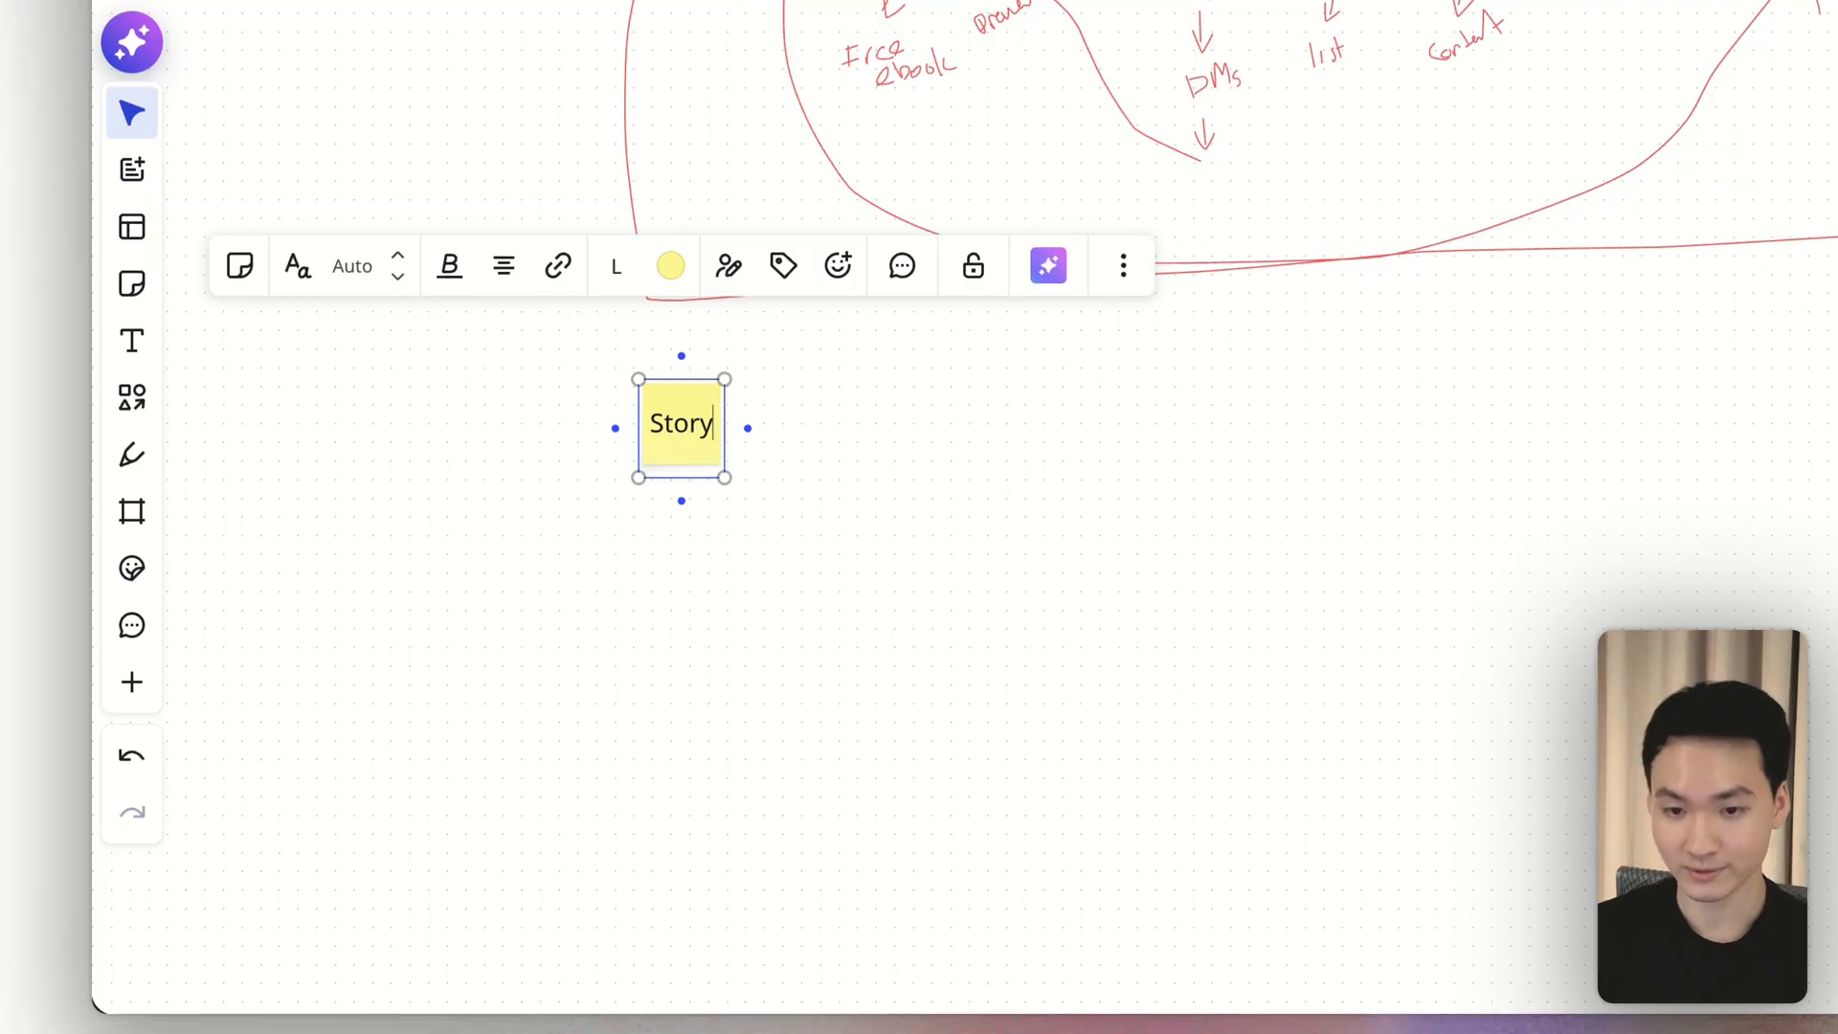
left_click(751, 413)
Step: Duplicate the Story note beside it and change the copy's text to "comment ❤️ and ill send you a recipe"
left_click(689, 422)
left_click_drag(689, 422, 808, 431)
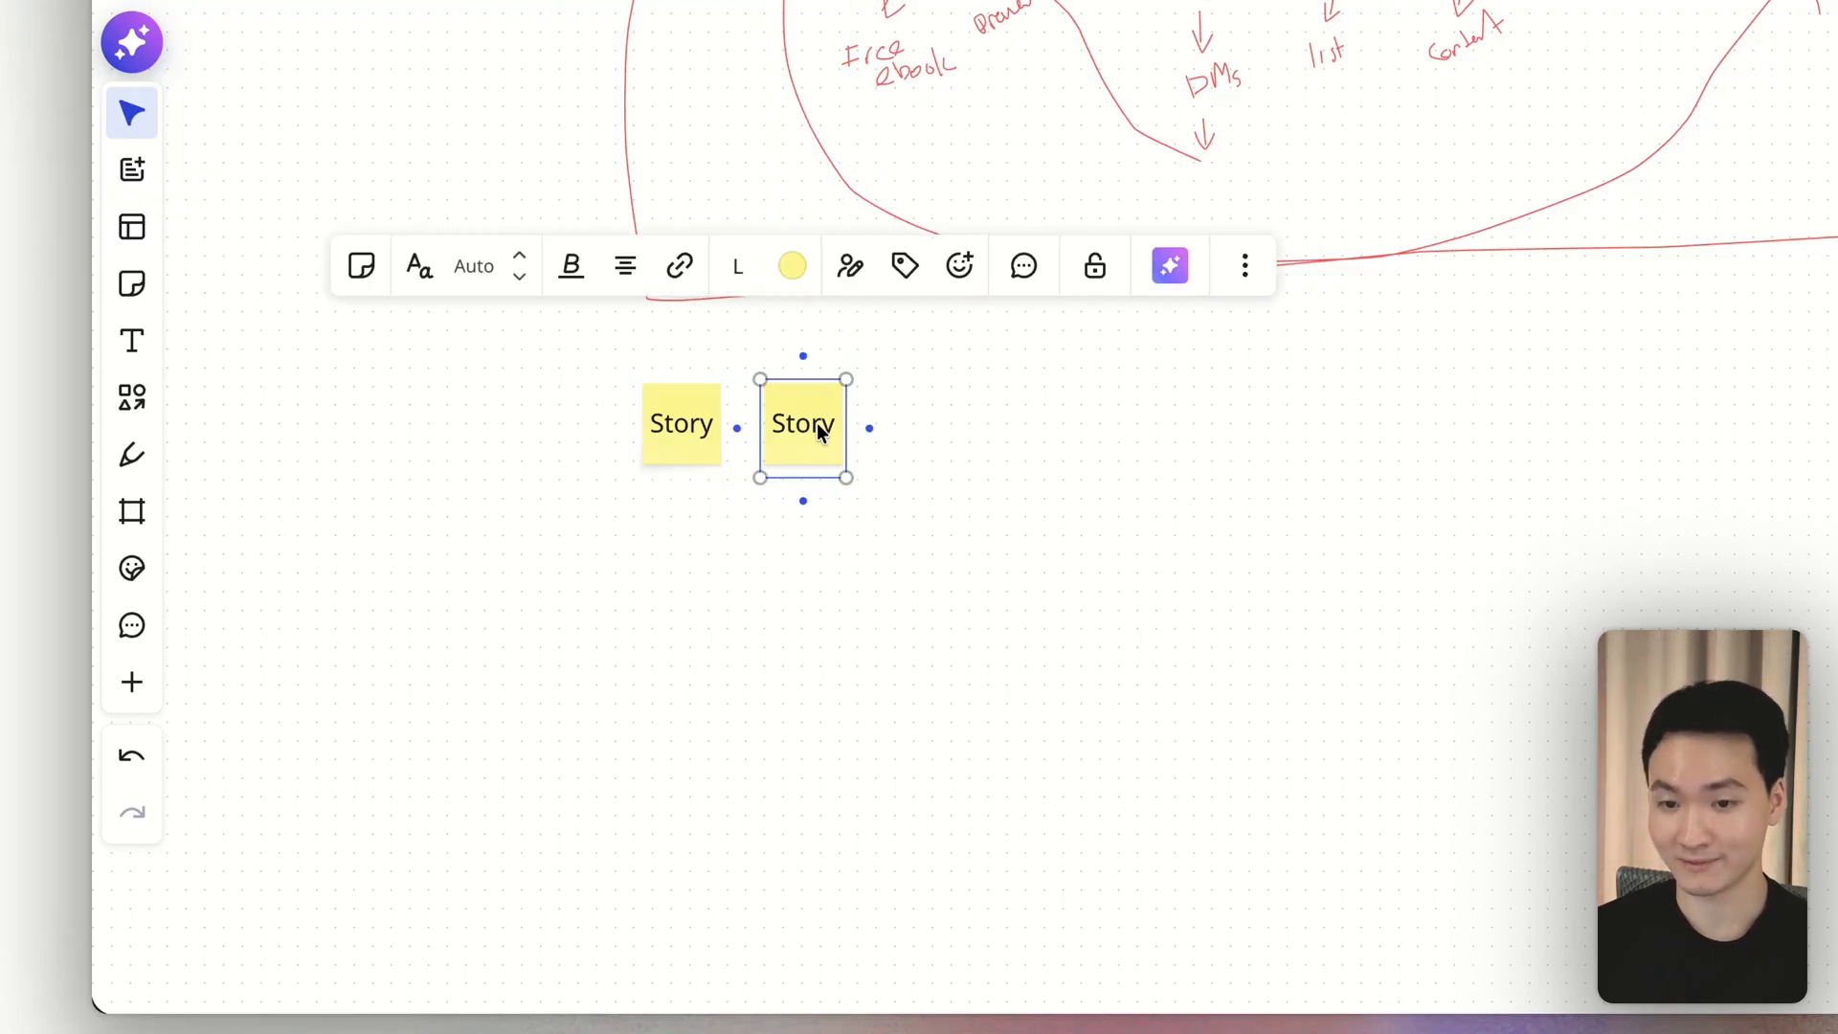
type("comment")
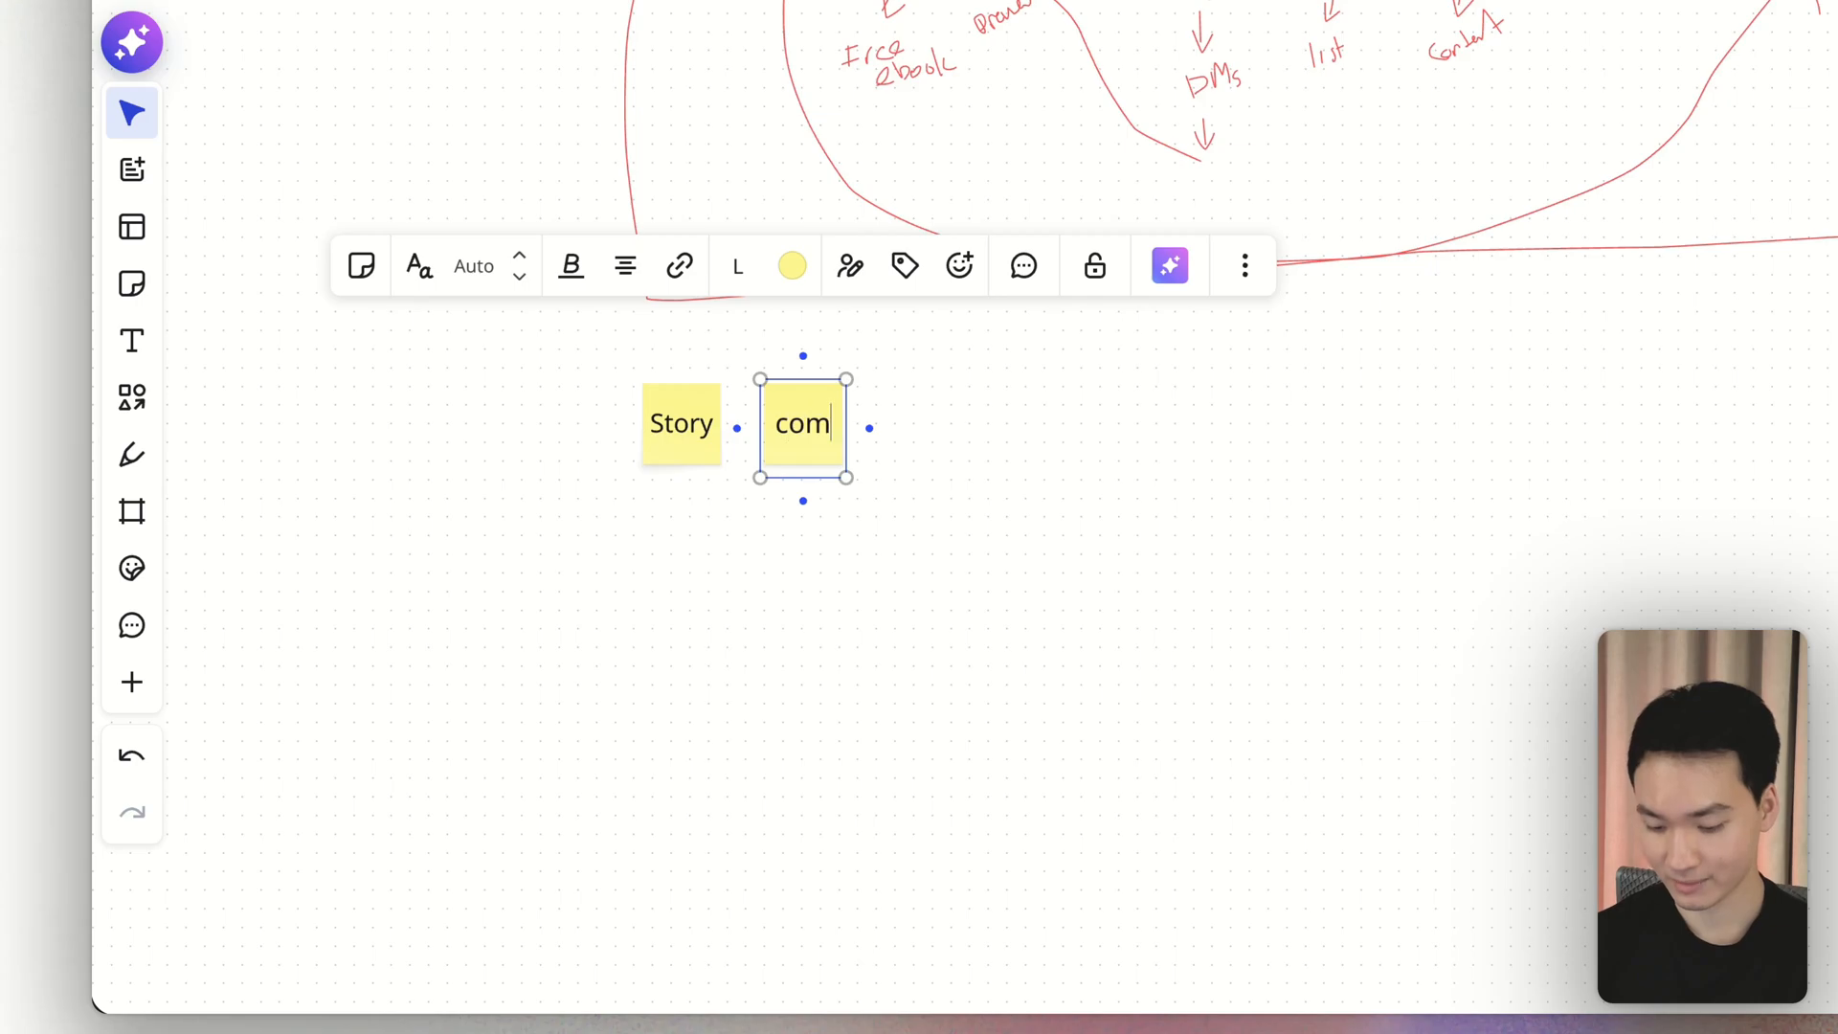
key("ctrl+super+space")
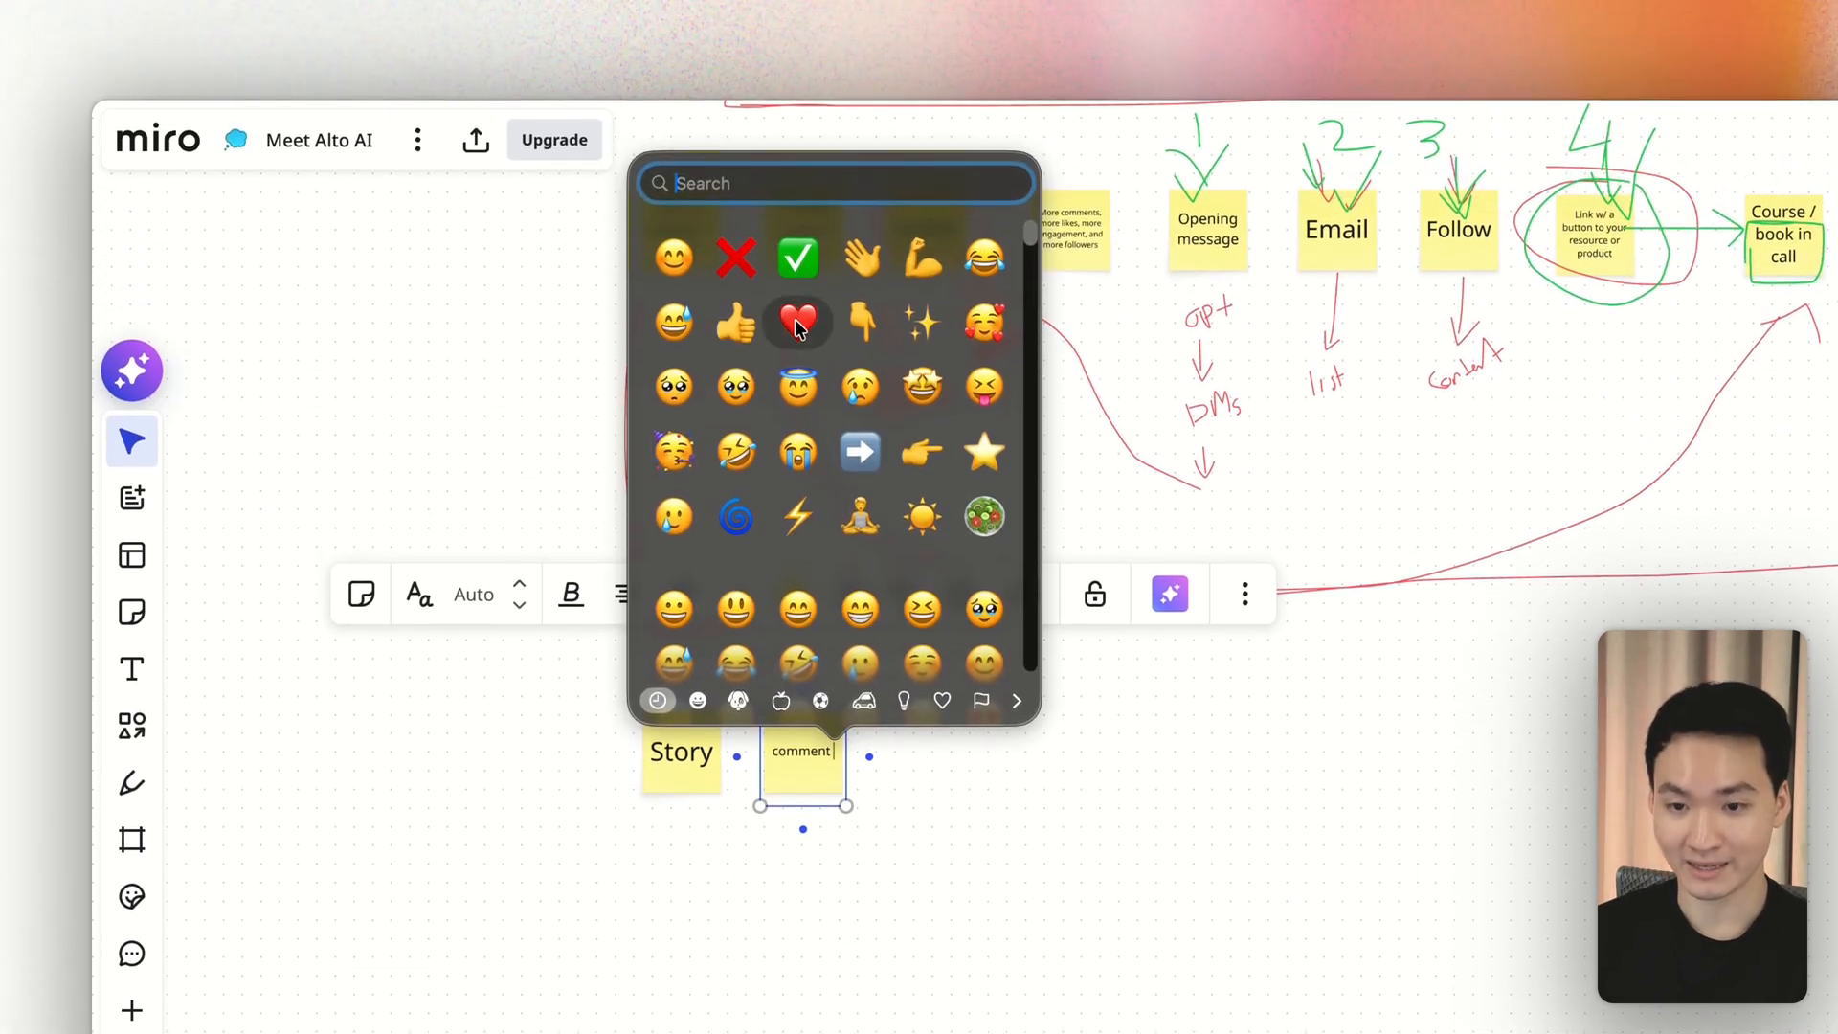
left_click(798, 326)
type("and ill send you")
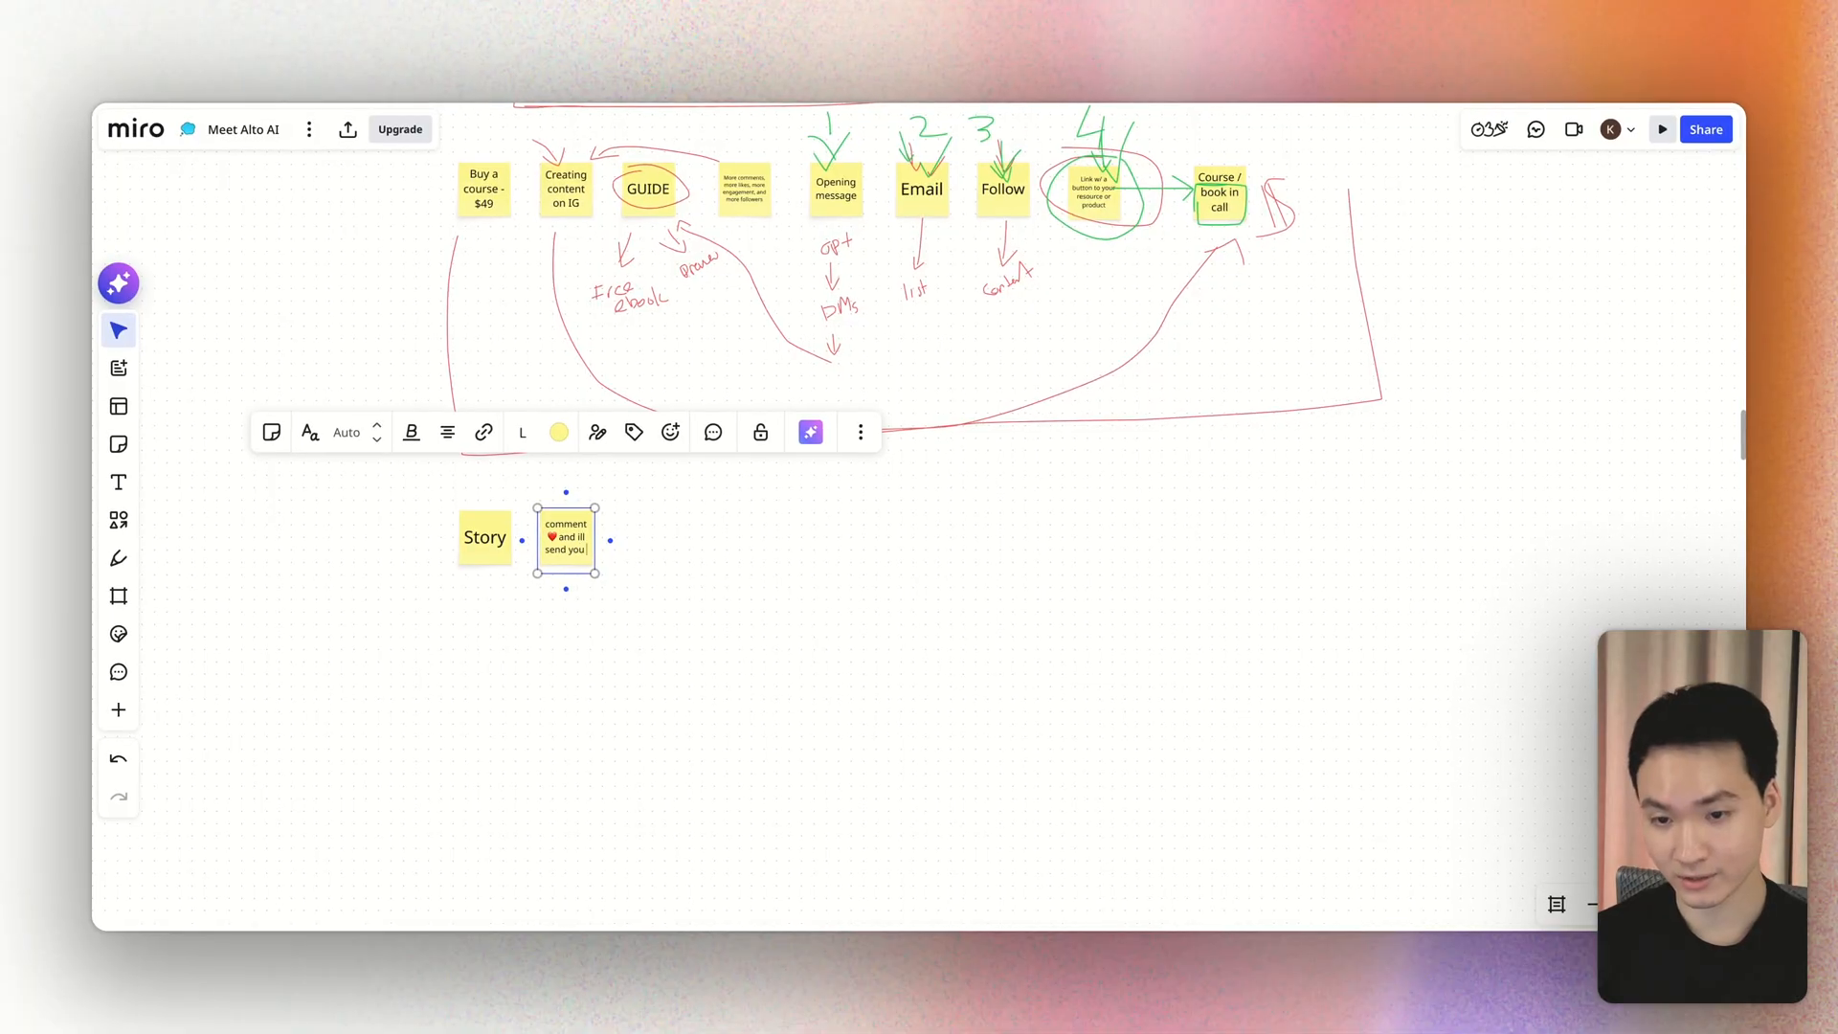
type(" a recipe")
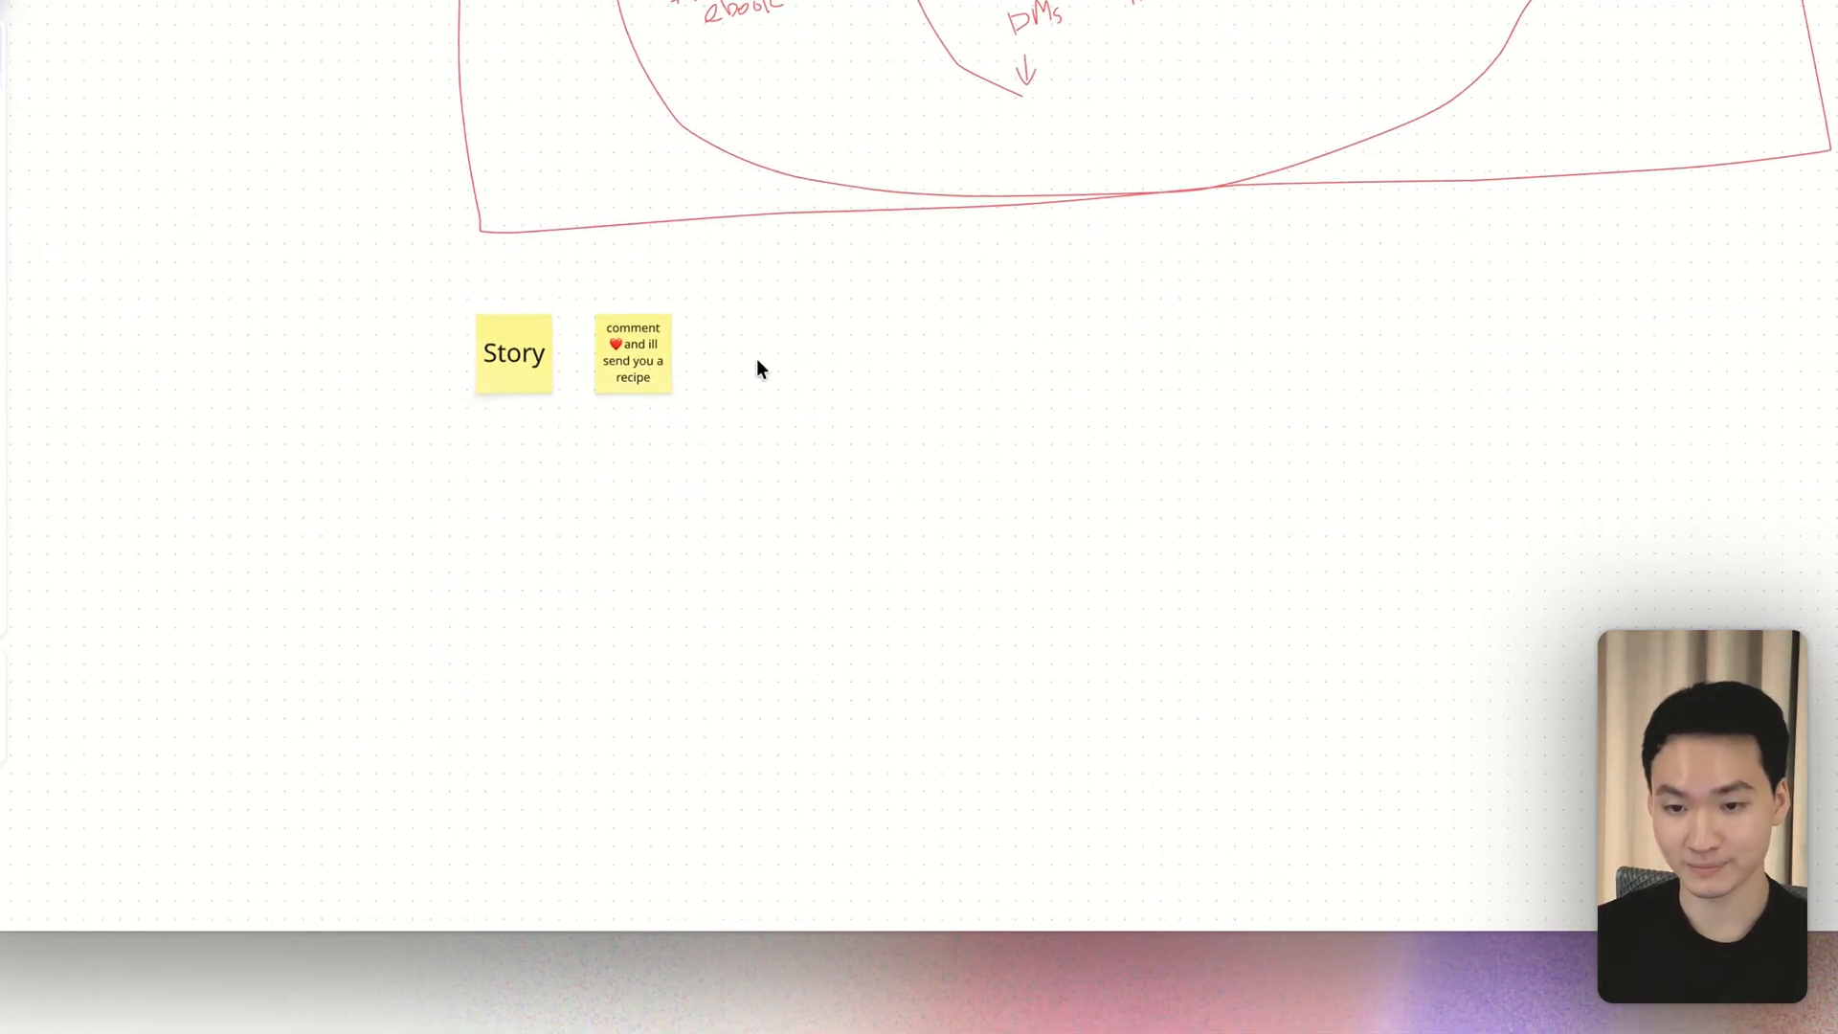
Step: Duplicate the recipe comment note beside it and change the copy's text to "DM"
left_click(607, 540)
double_click(637, 539)
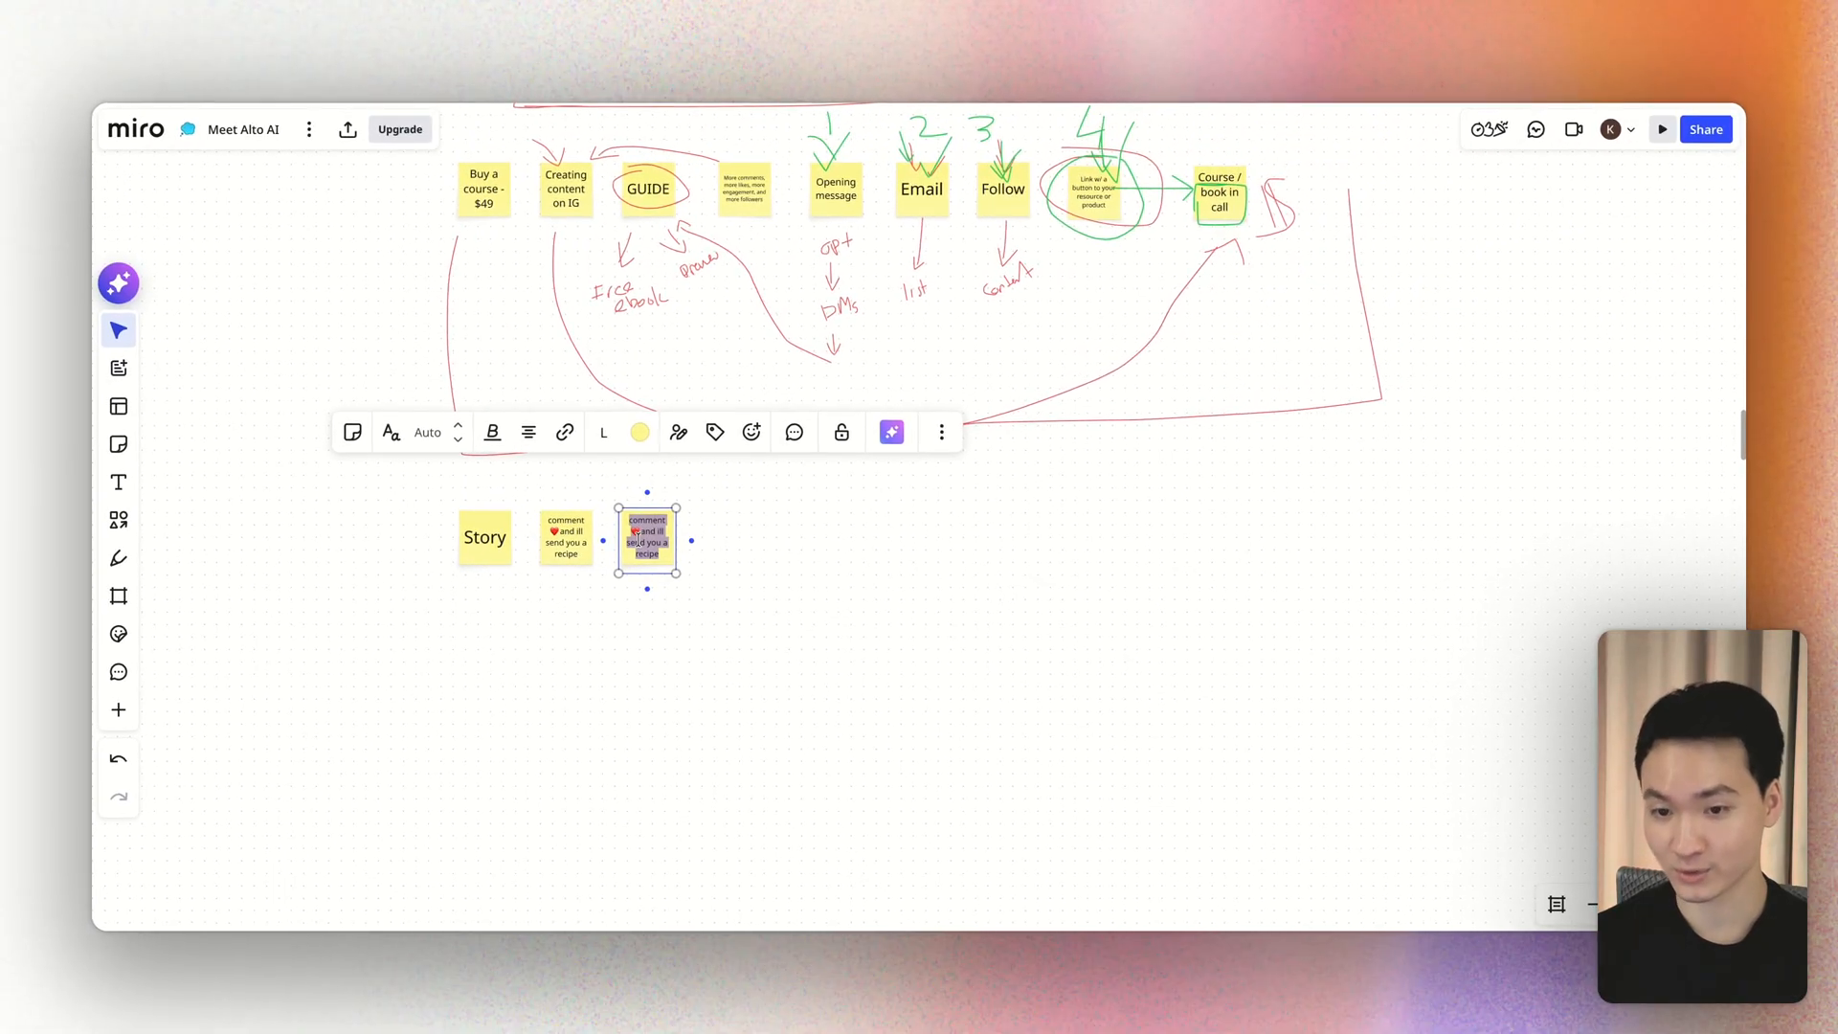
type("DM")
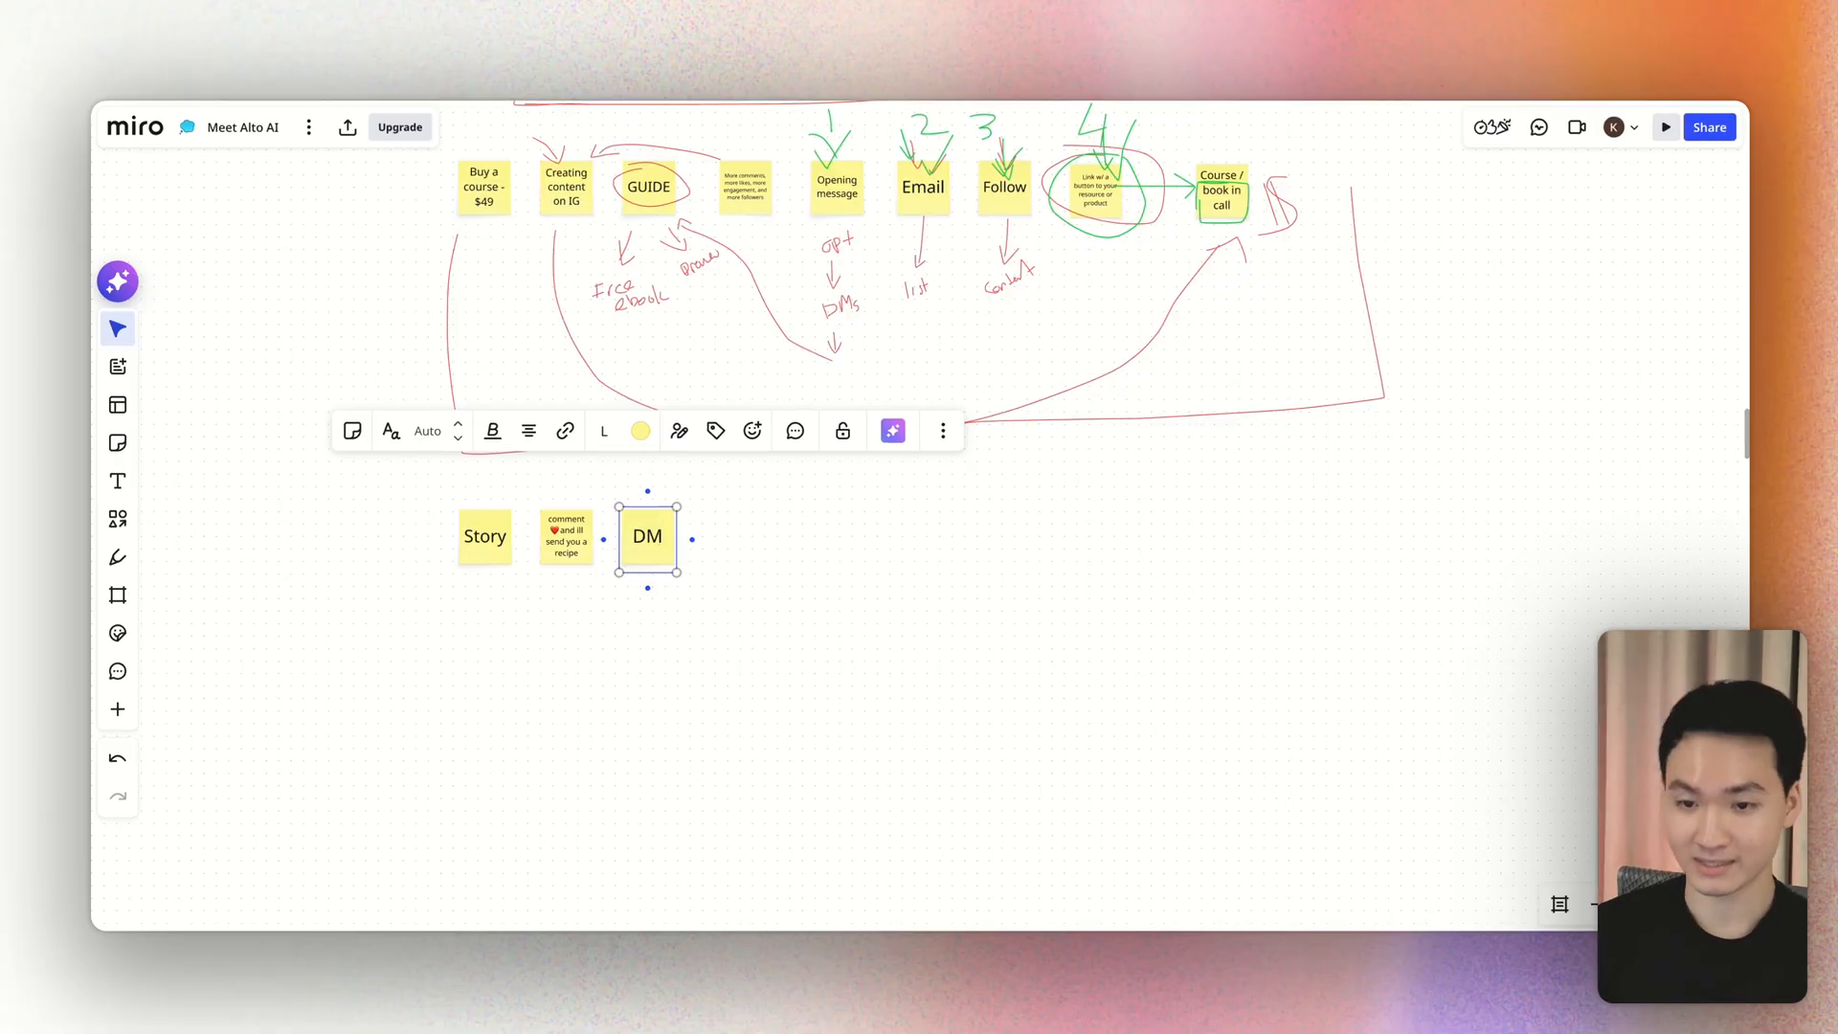
left_click(744, 527)
Step: Duplicate the DM note beside it and change the copy's text to "Final link to your product or booking link"
left_click_drag(637, 540, 714, 538)
double_click(716, 538)
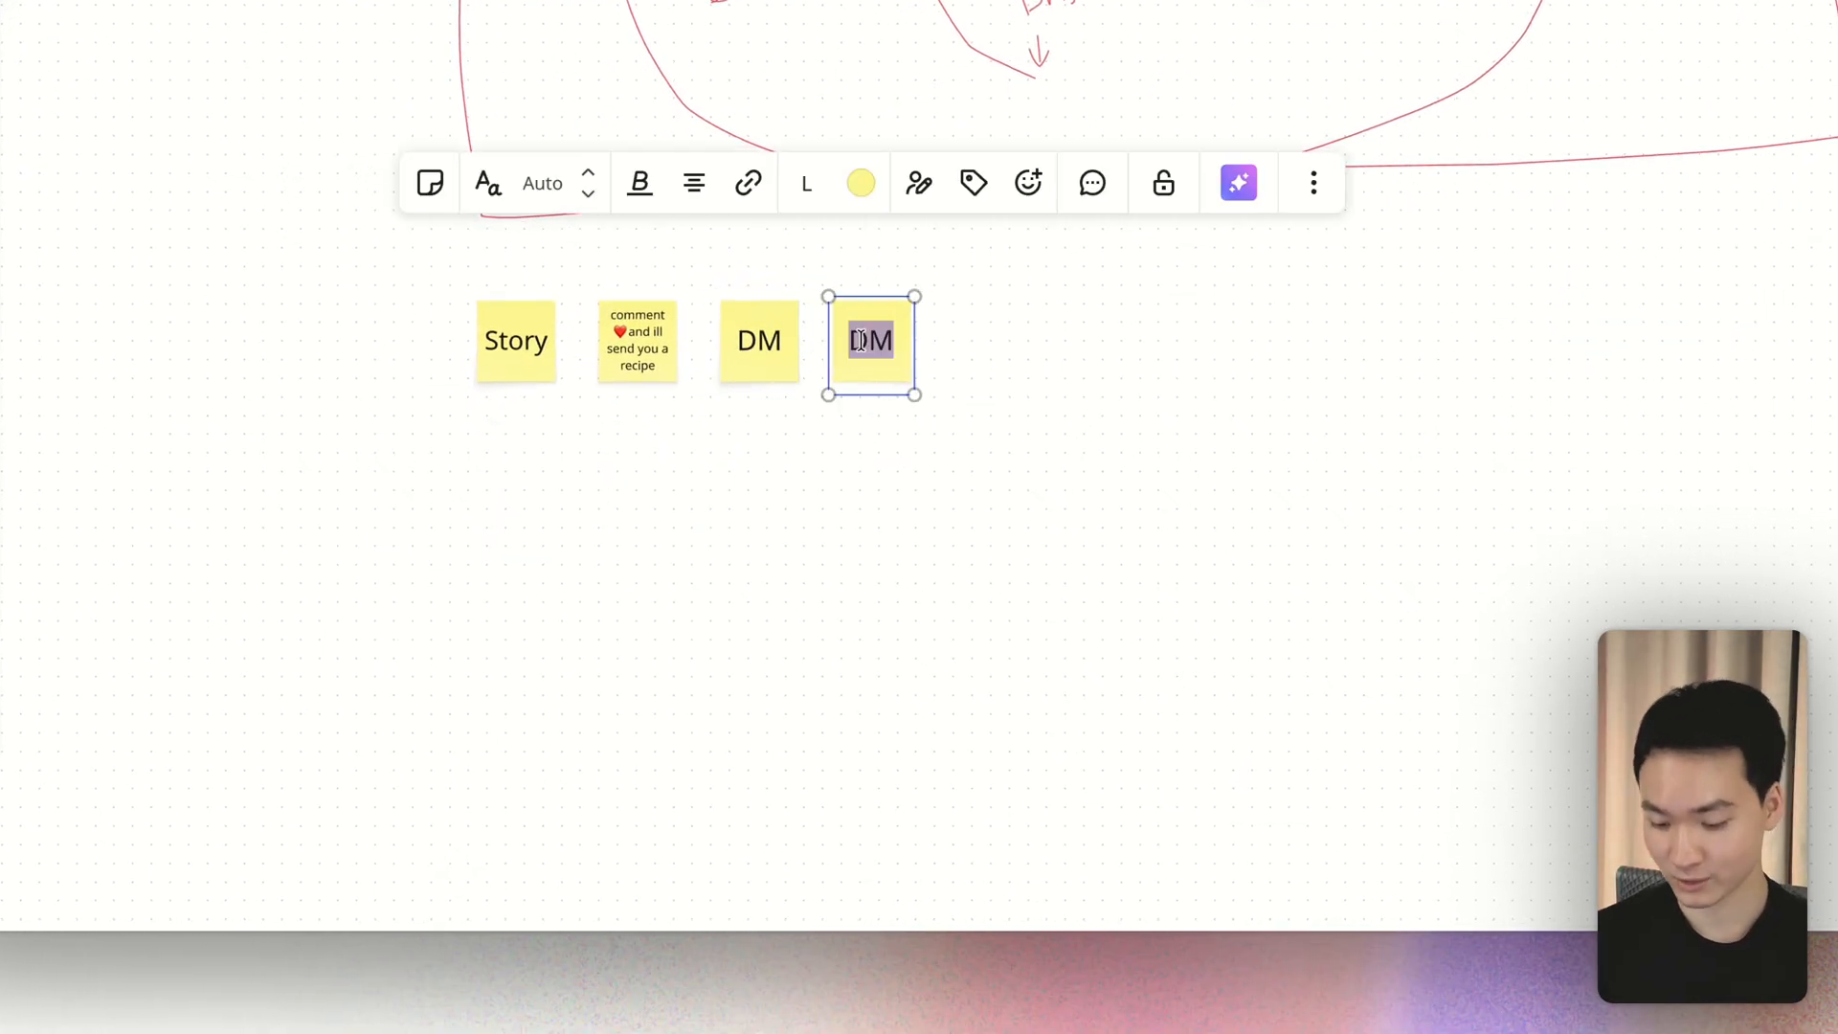
type("Final link to your produc")
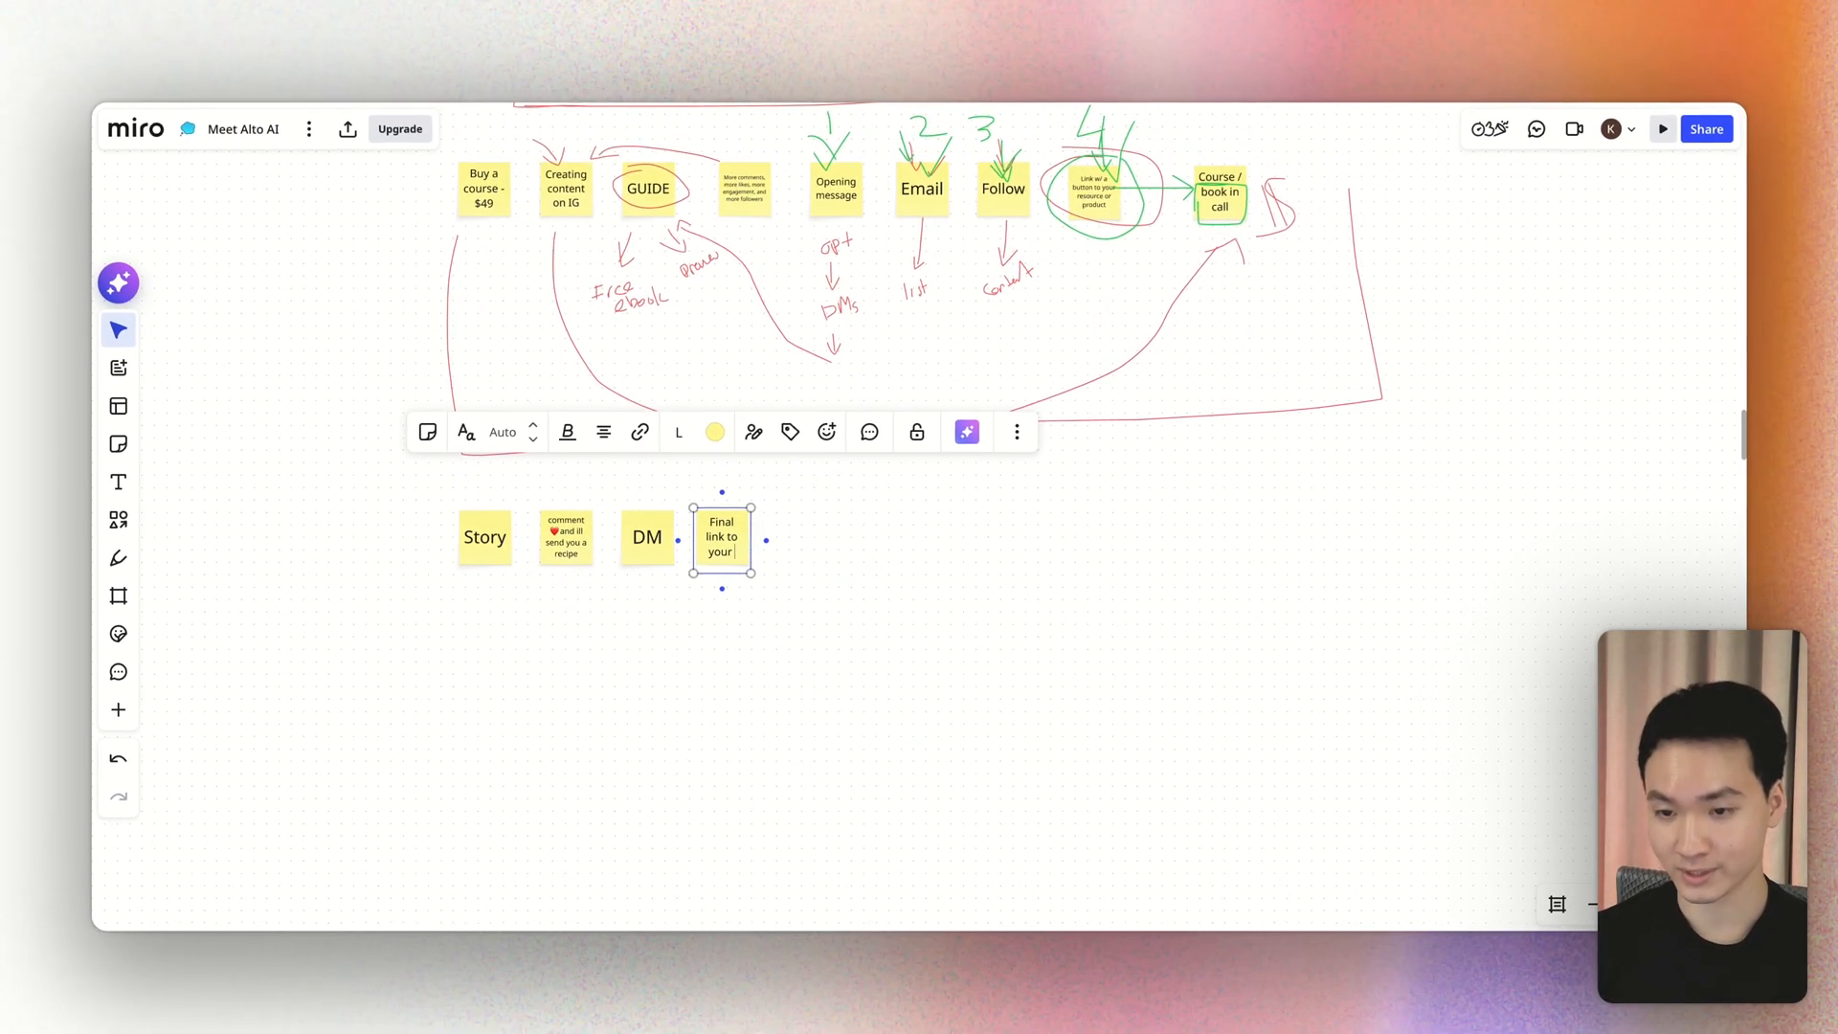
type("t or booking link")
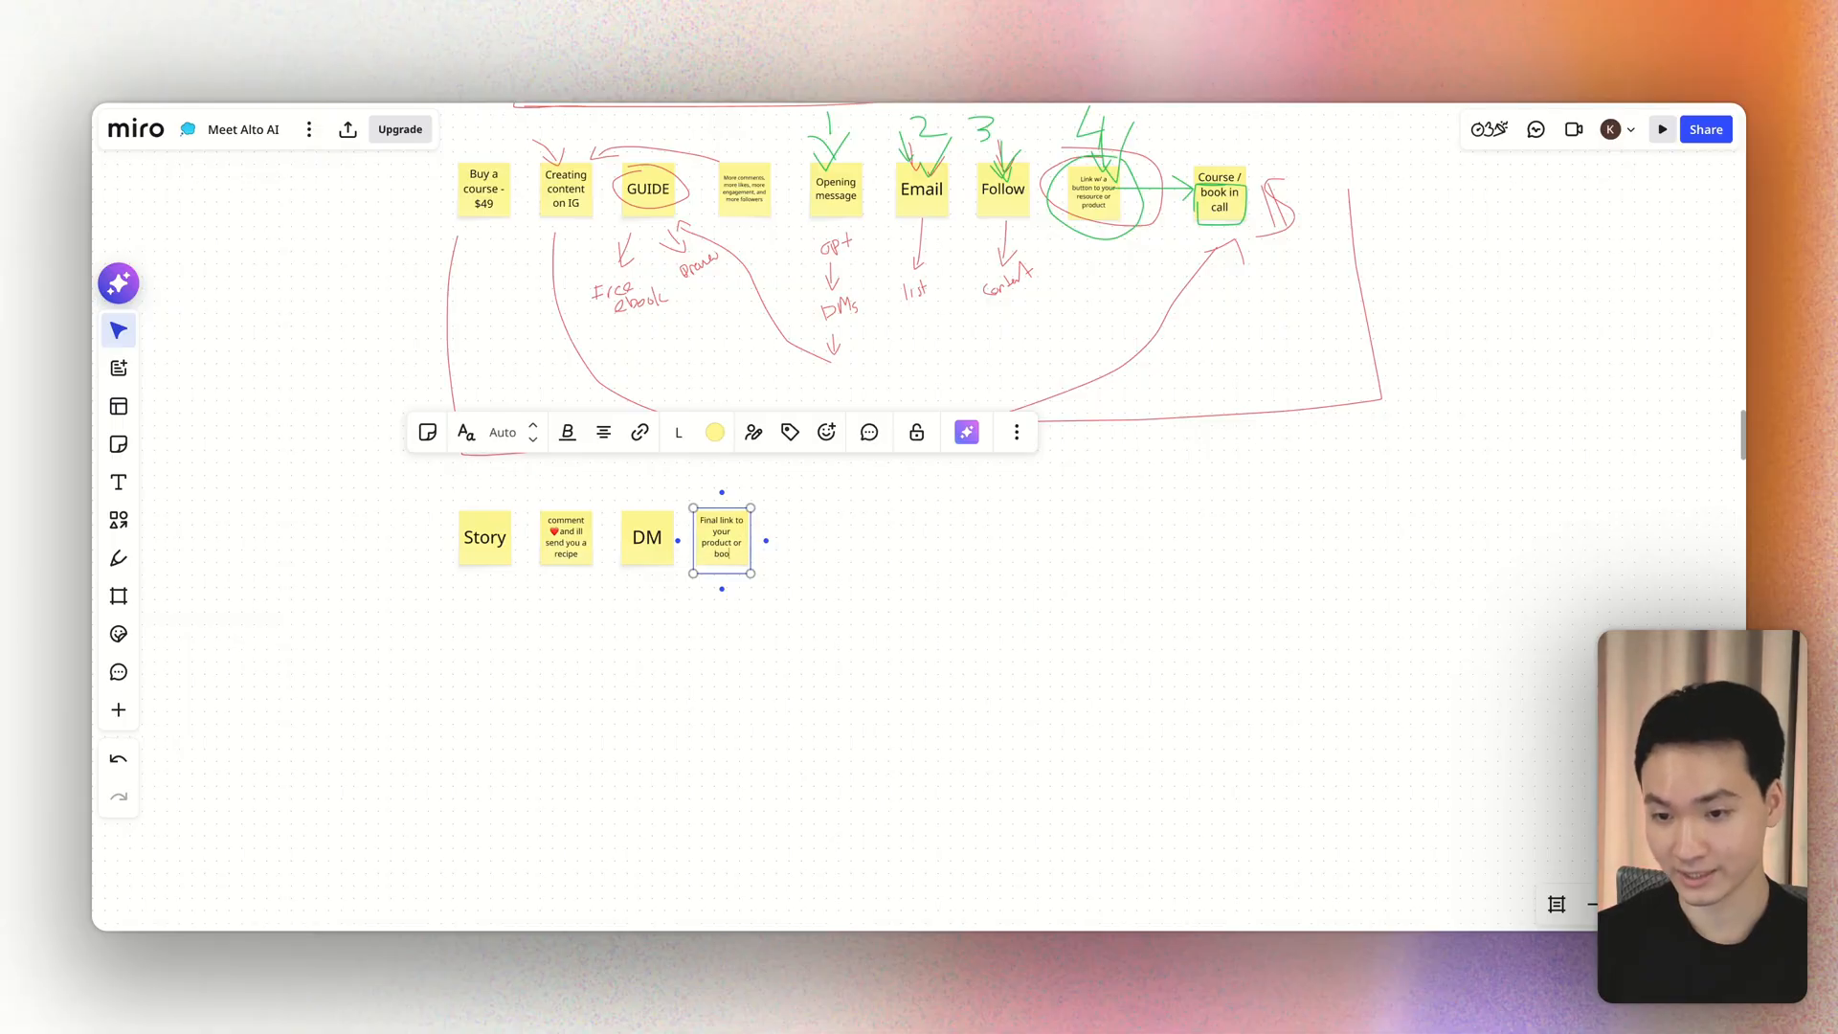
key("Escape")
Step: Draw a green arrow between the DM and final link notes, and green arrows from DM up to Email and Follow
key("p")
left_click_drag(686, 483, 686, 513)
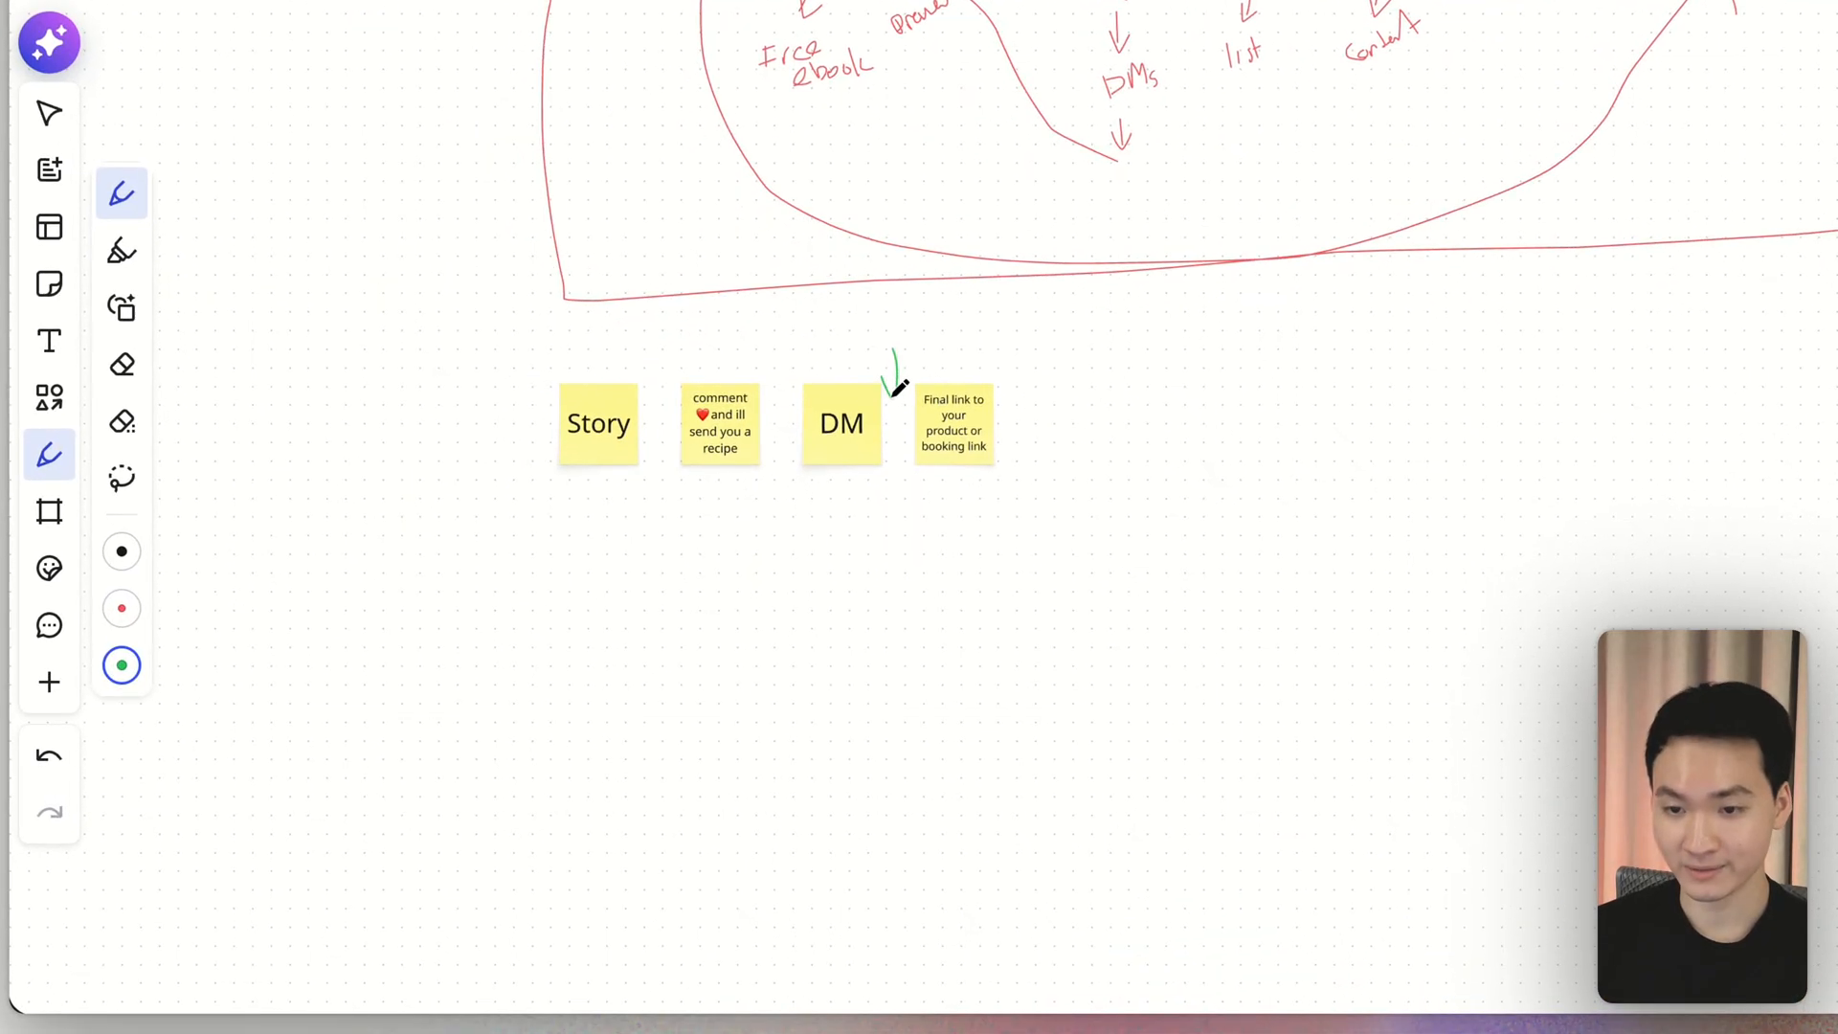
mouse_move(893, 395)
left_mouse_down()
mouse_move(909, 383)
mouse_move(846, 302)
mouse_move(1108, 411)
mouse_move(1224, 235)
mouse_move(1352, 213)
left_mouse_up()
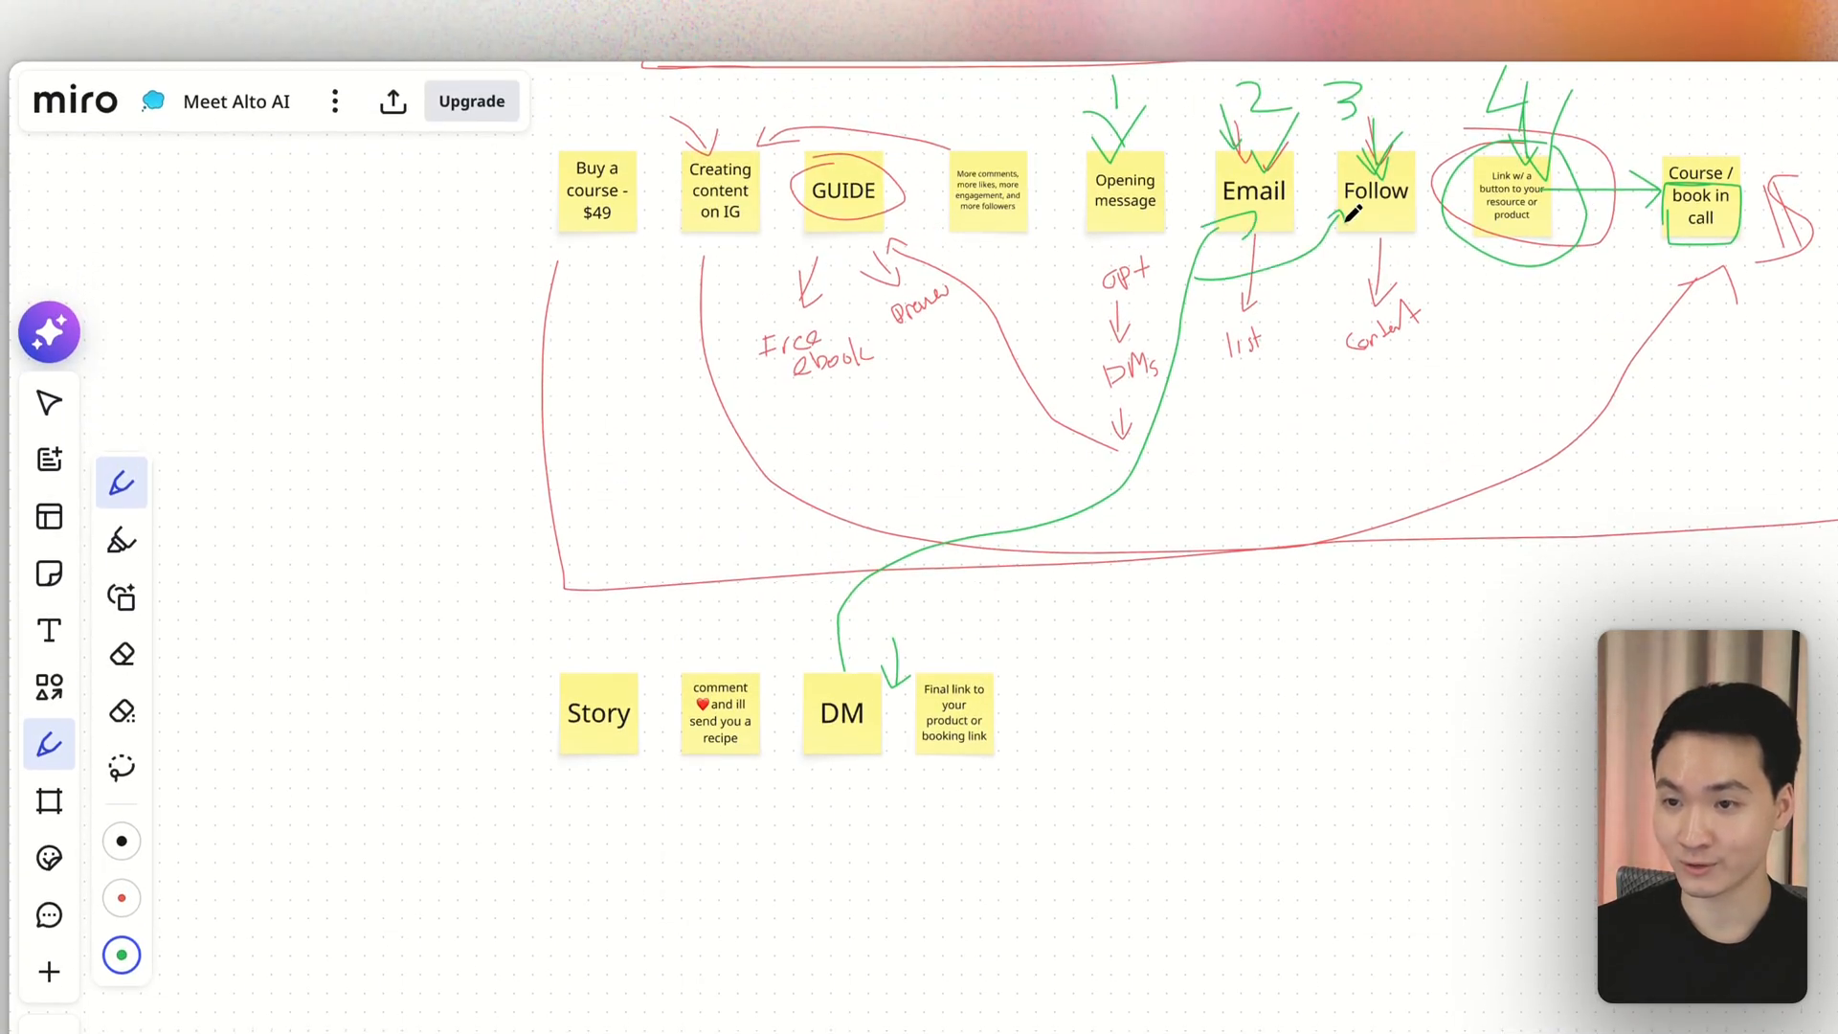
mouse_move(1211, 272)
left_mouse_down()
mouse_move(1208, 228)
mouse_move(1256, 213)
left_mouse_up()
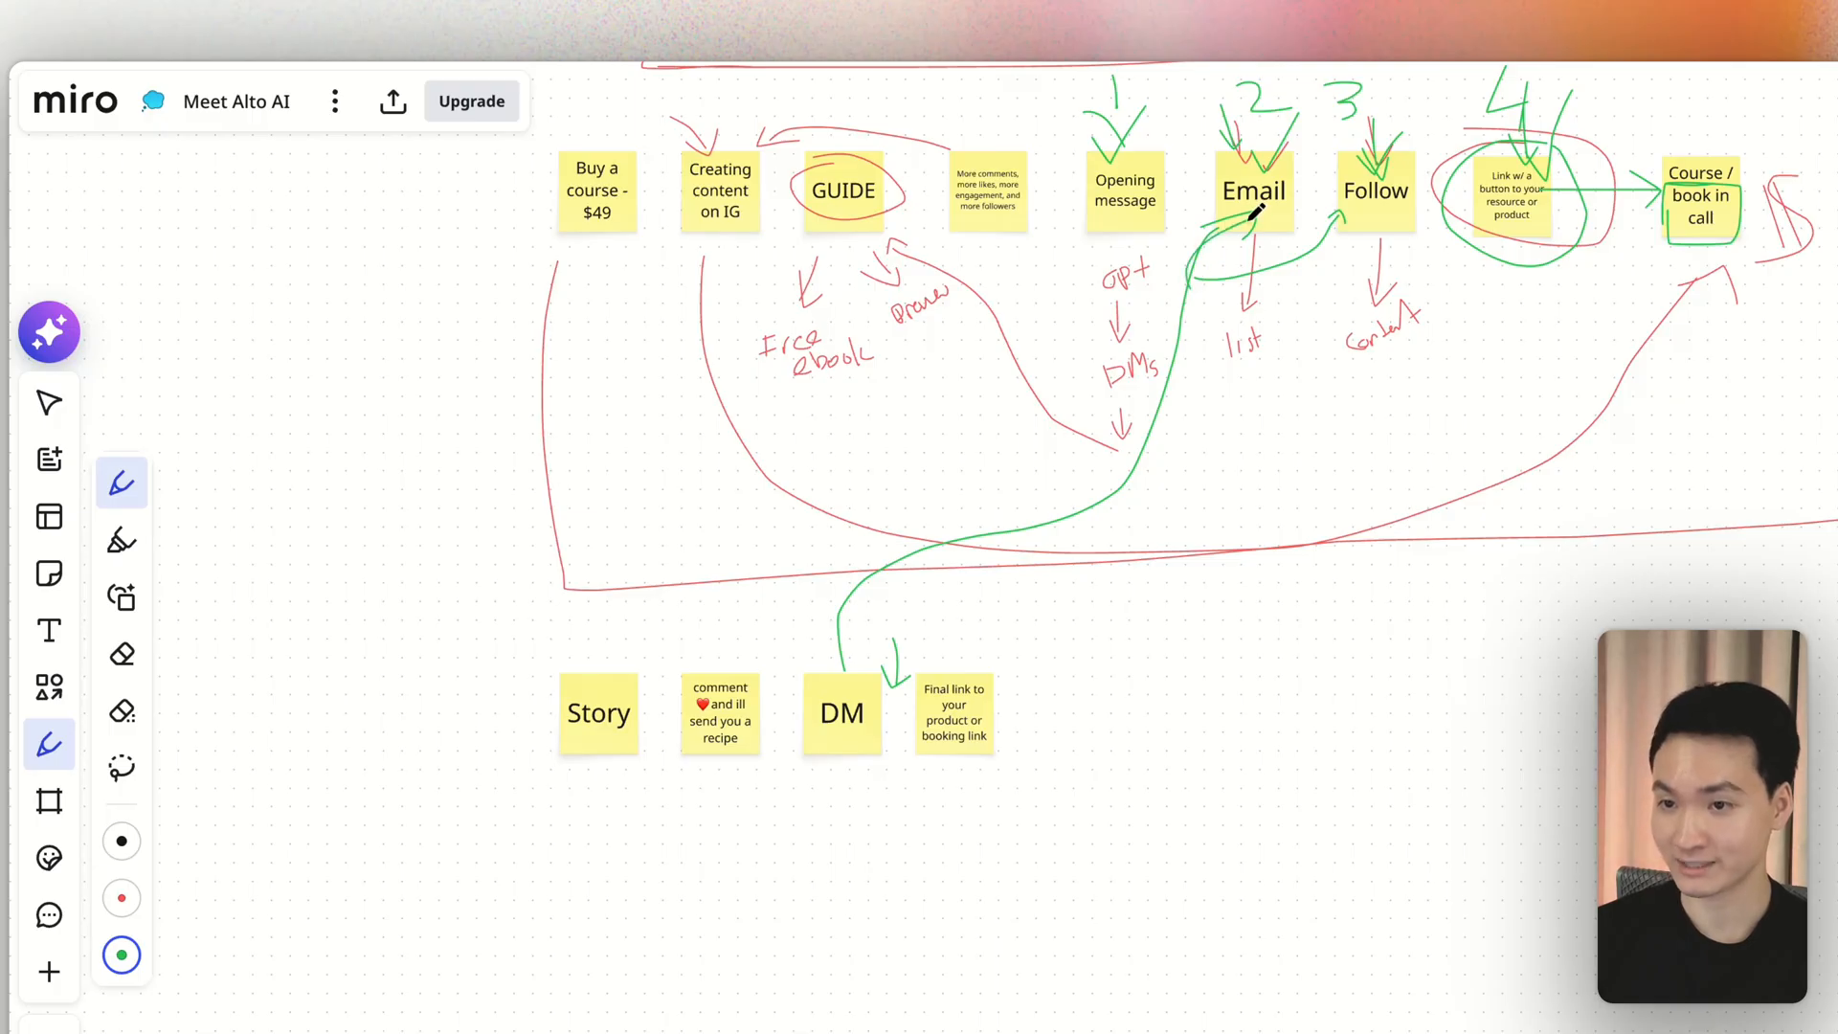
Step: Draw a green box around the Email and Follow notes and a curved green arrow from DM to the final link note
mouse_move(1208, 141)
left_mouse_down()
mouse_move(1448, 241)
mouse_move(1295, 134)
mouse_move(1194, 134)
left_mouse_up()
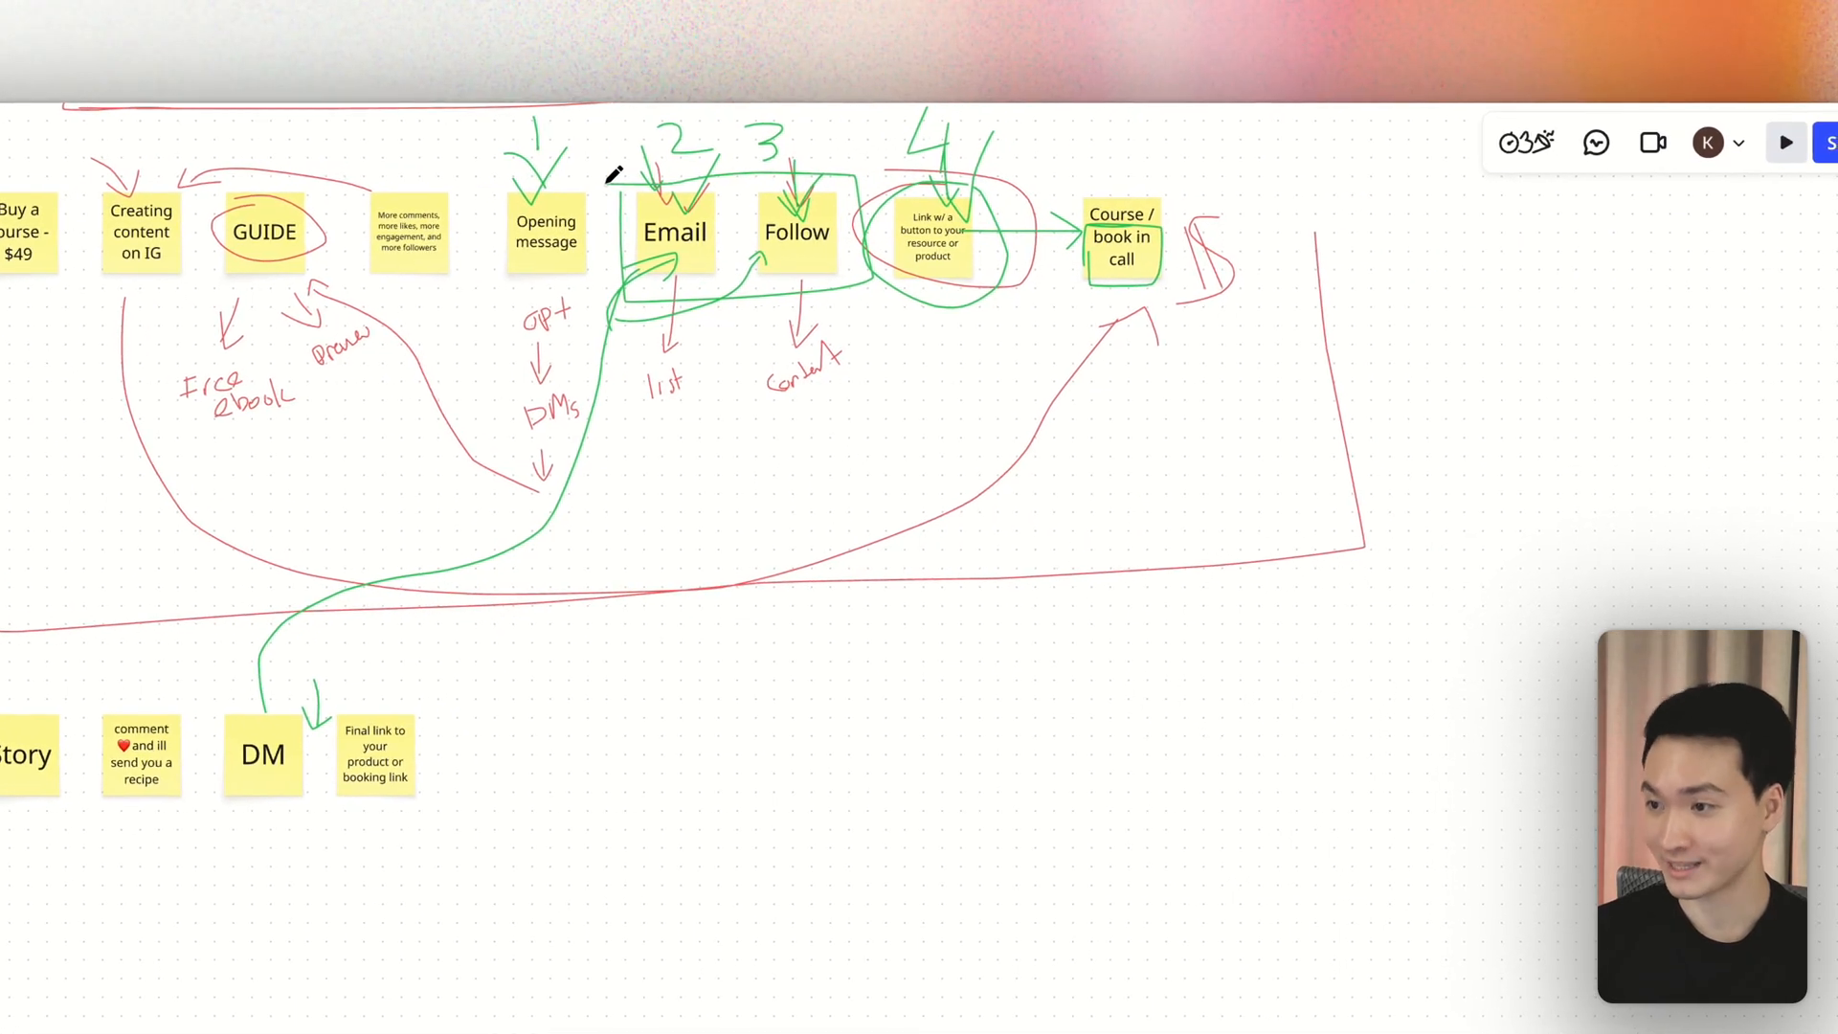
mouse_move(620, 193)
left_mouse_down()
mouse_move(620, 304)
mouse_move(740, 300)
left_mouse_up()
left_click_drag(860, 346, 968, 317)
Step: Add a yellow sticky note reading "DM to DM" below the Story note, aligned with it
key("n")
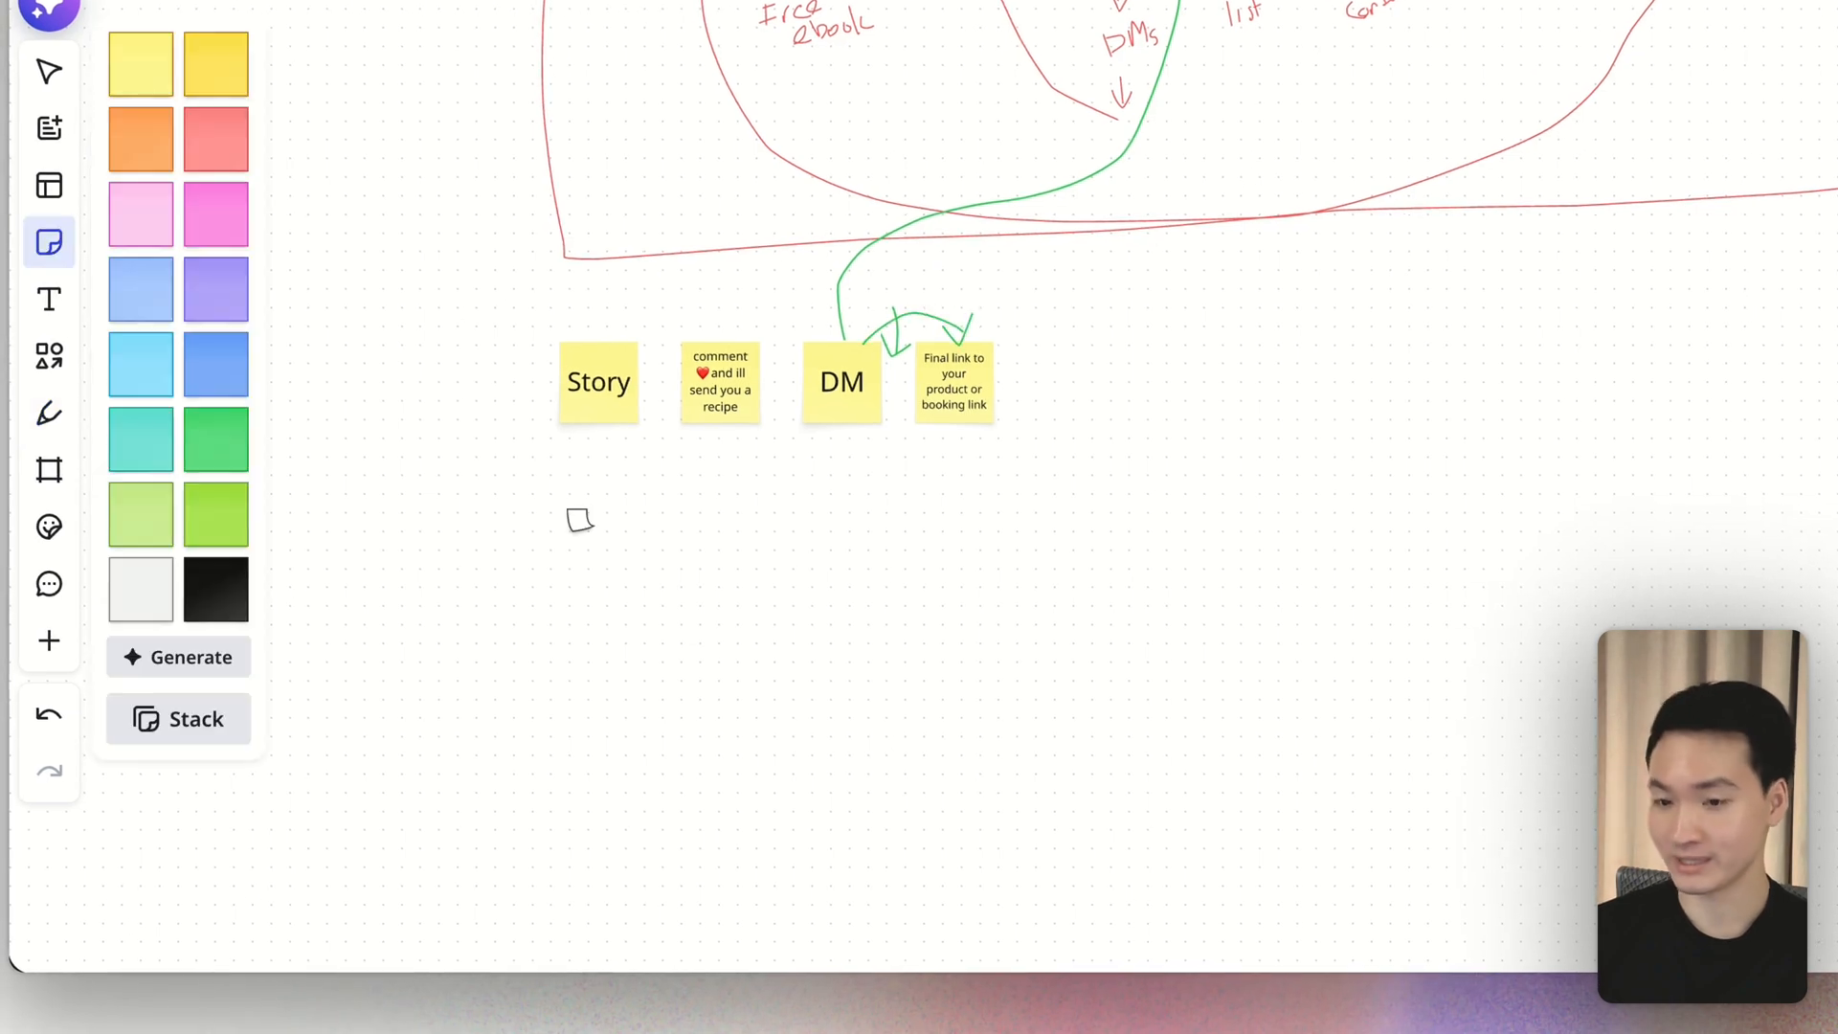
left_click(579, 520)
type("DM to DM")
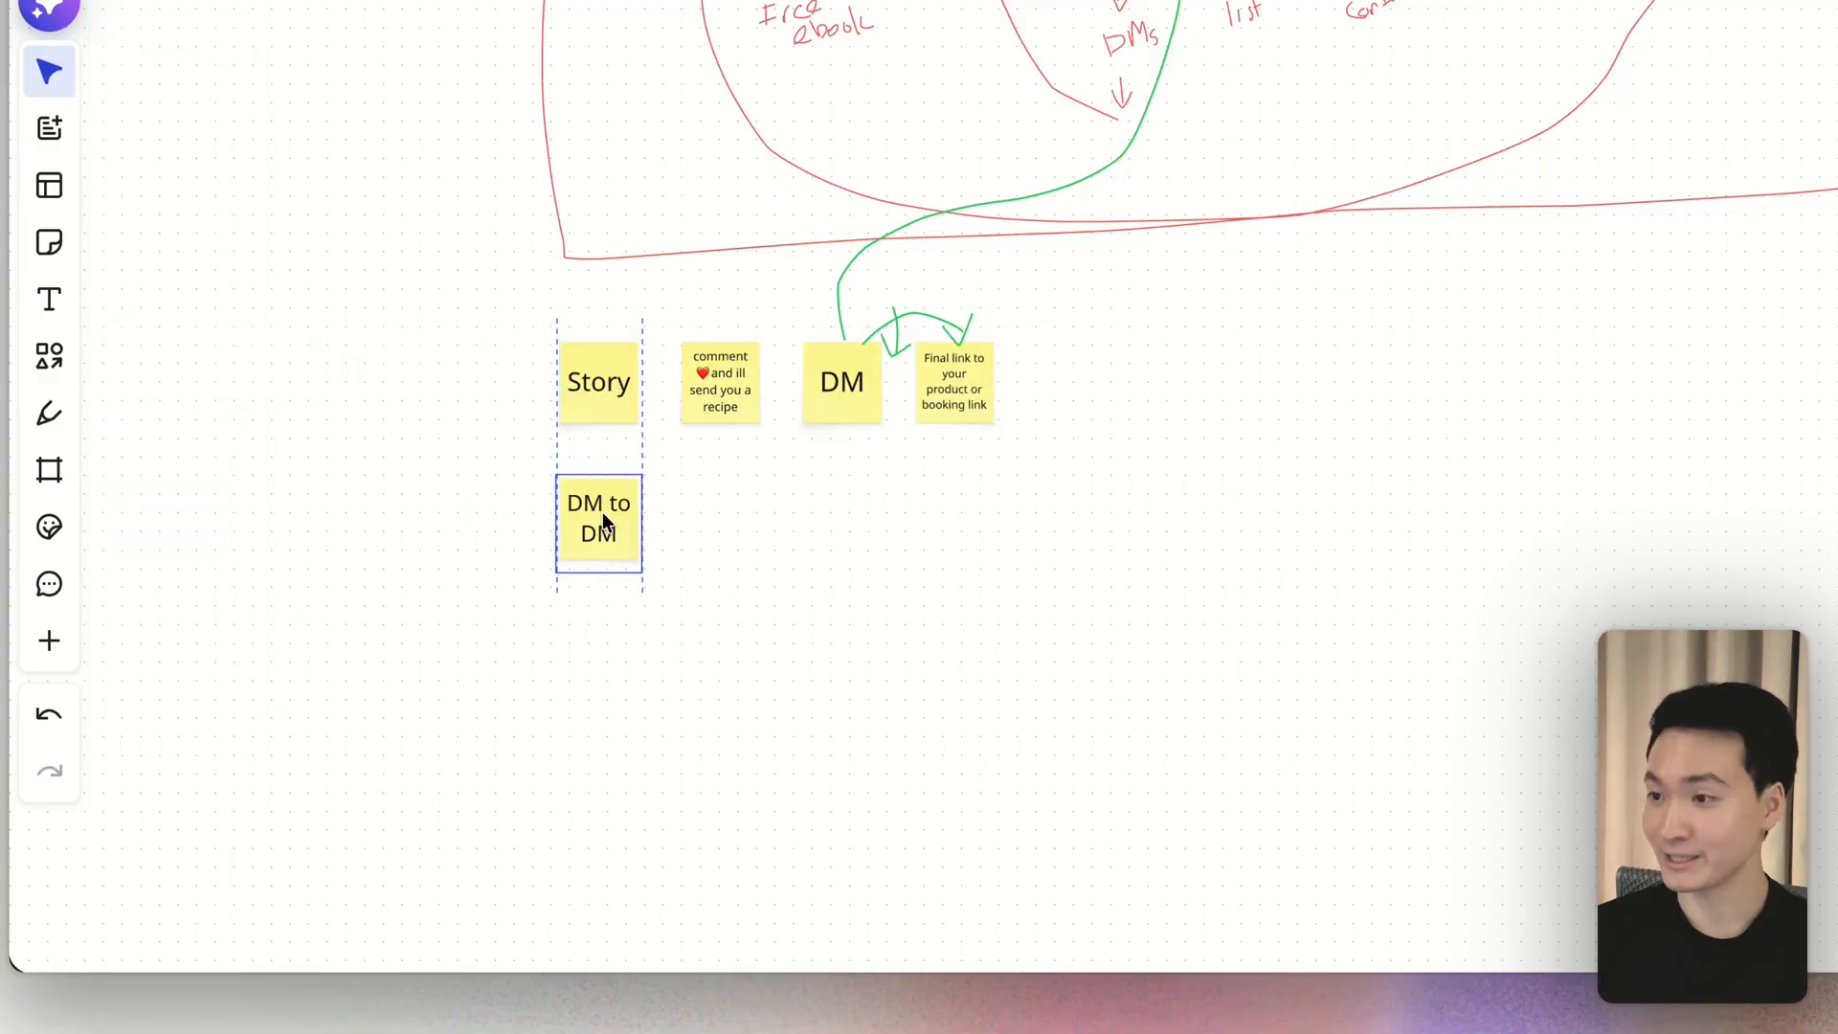
left_click_drag(601, 513, 601, 527)
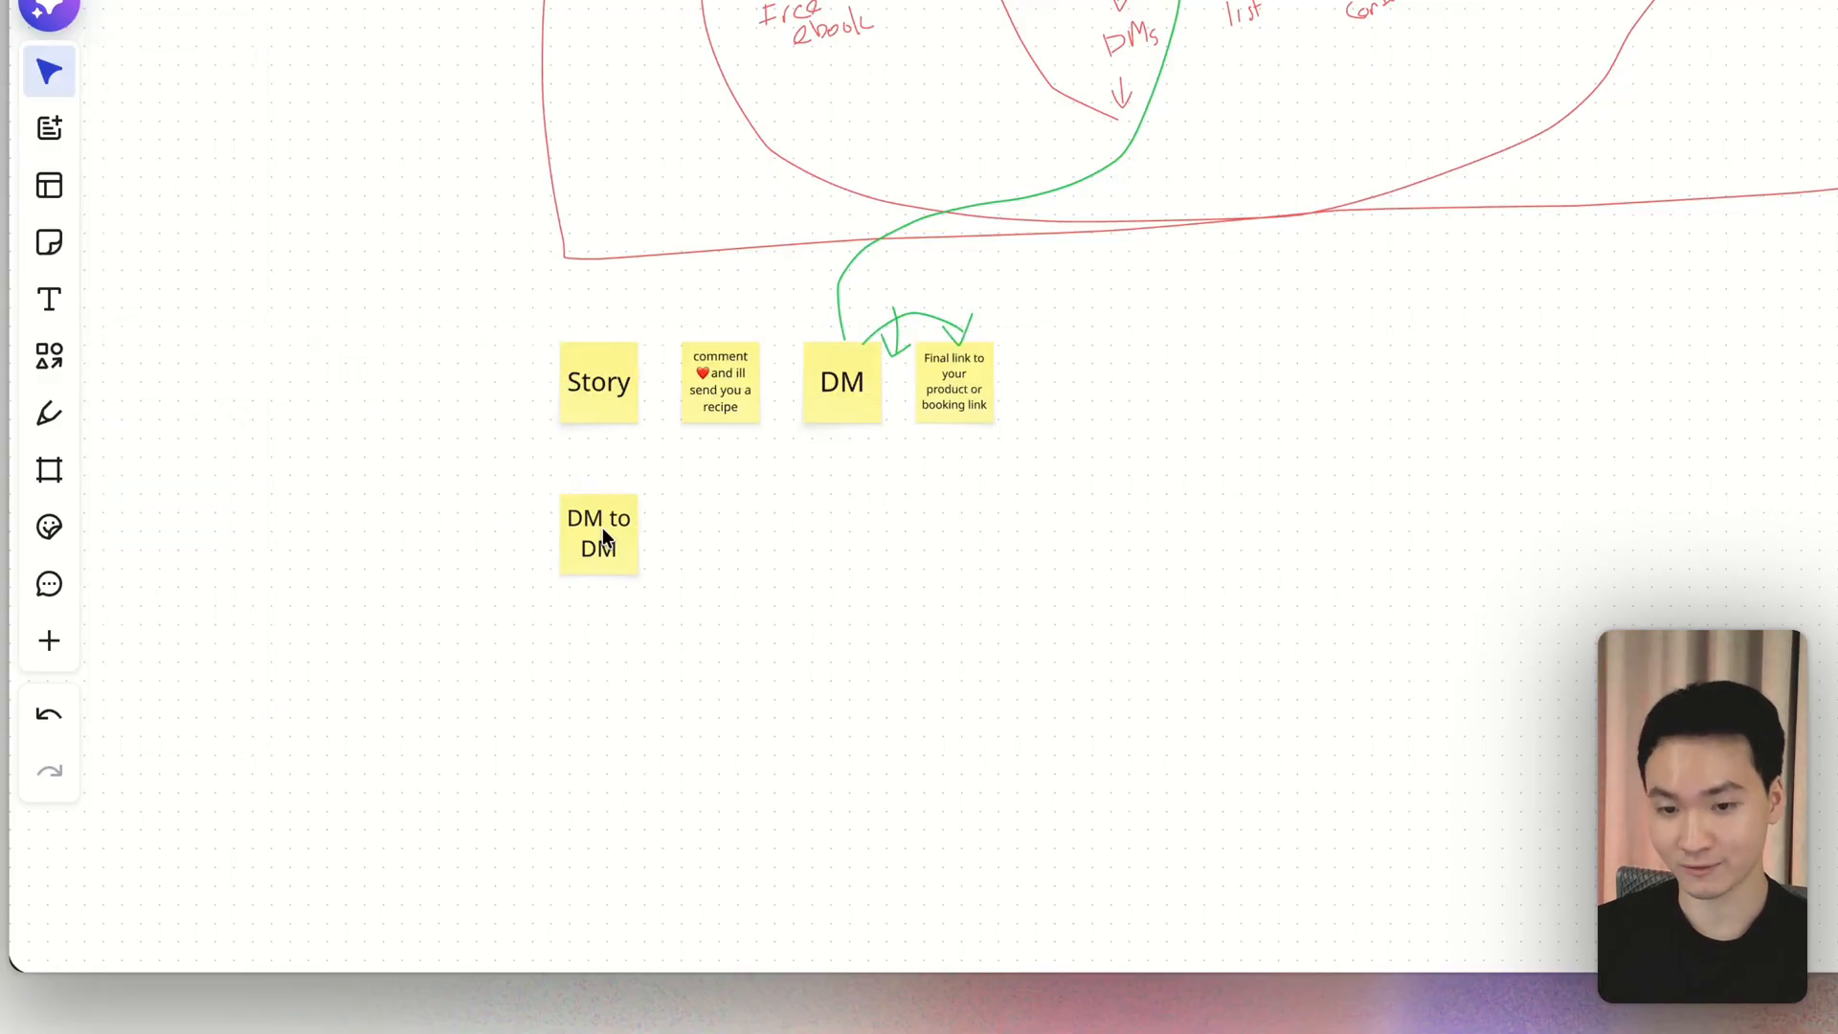
Step: Duplicate the "DM to DM" note beside it and change the copy's text to "BUTTER"
key("super+c")
key("super+v")
left_click_drag(646, 542, 722, 542)
left_click(723, 541)
key("super+a")
type("BUTTER")
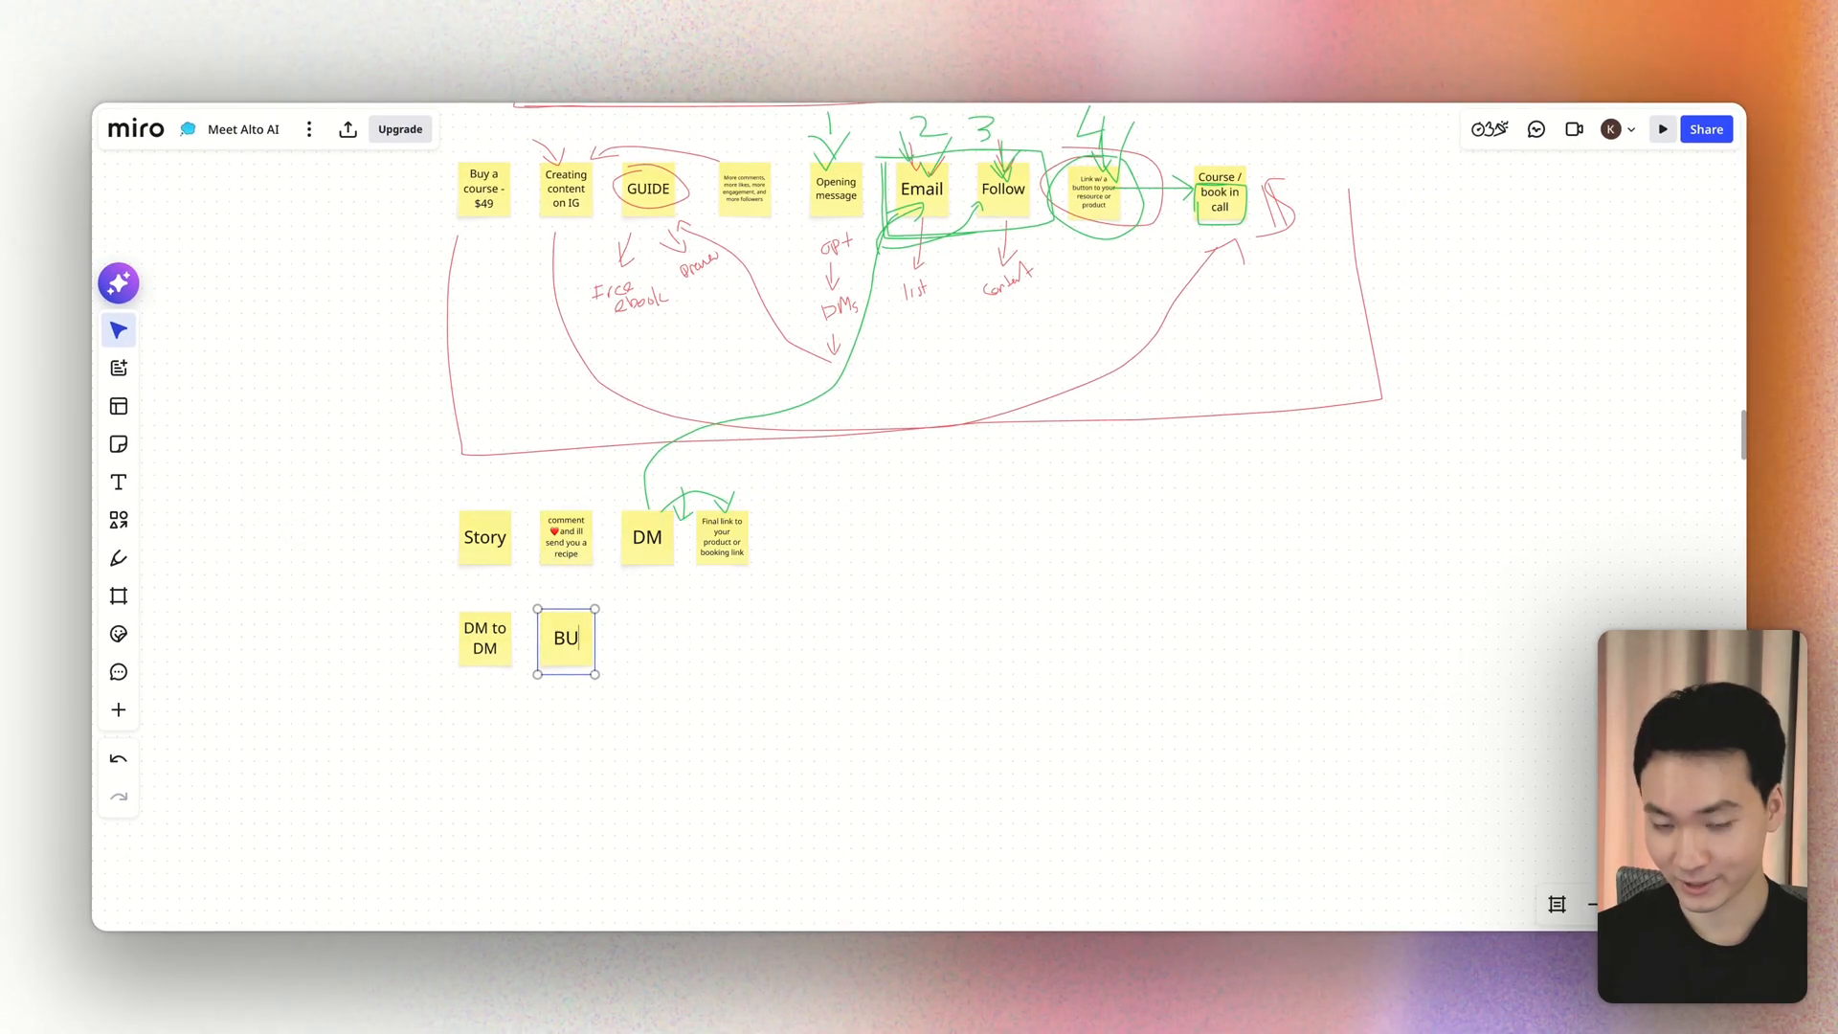
key("Escape")
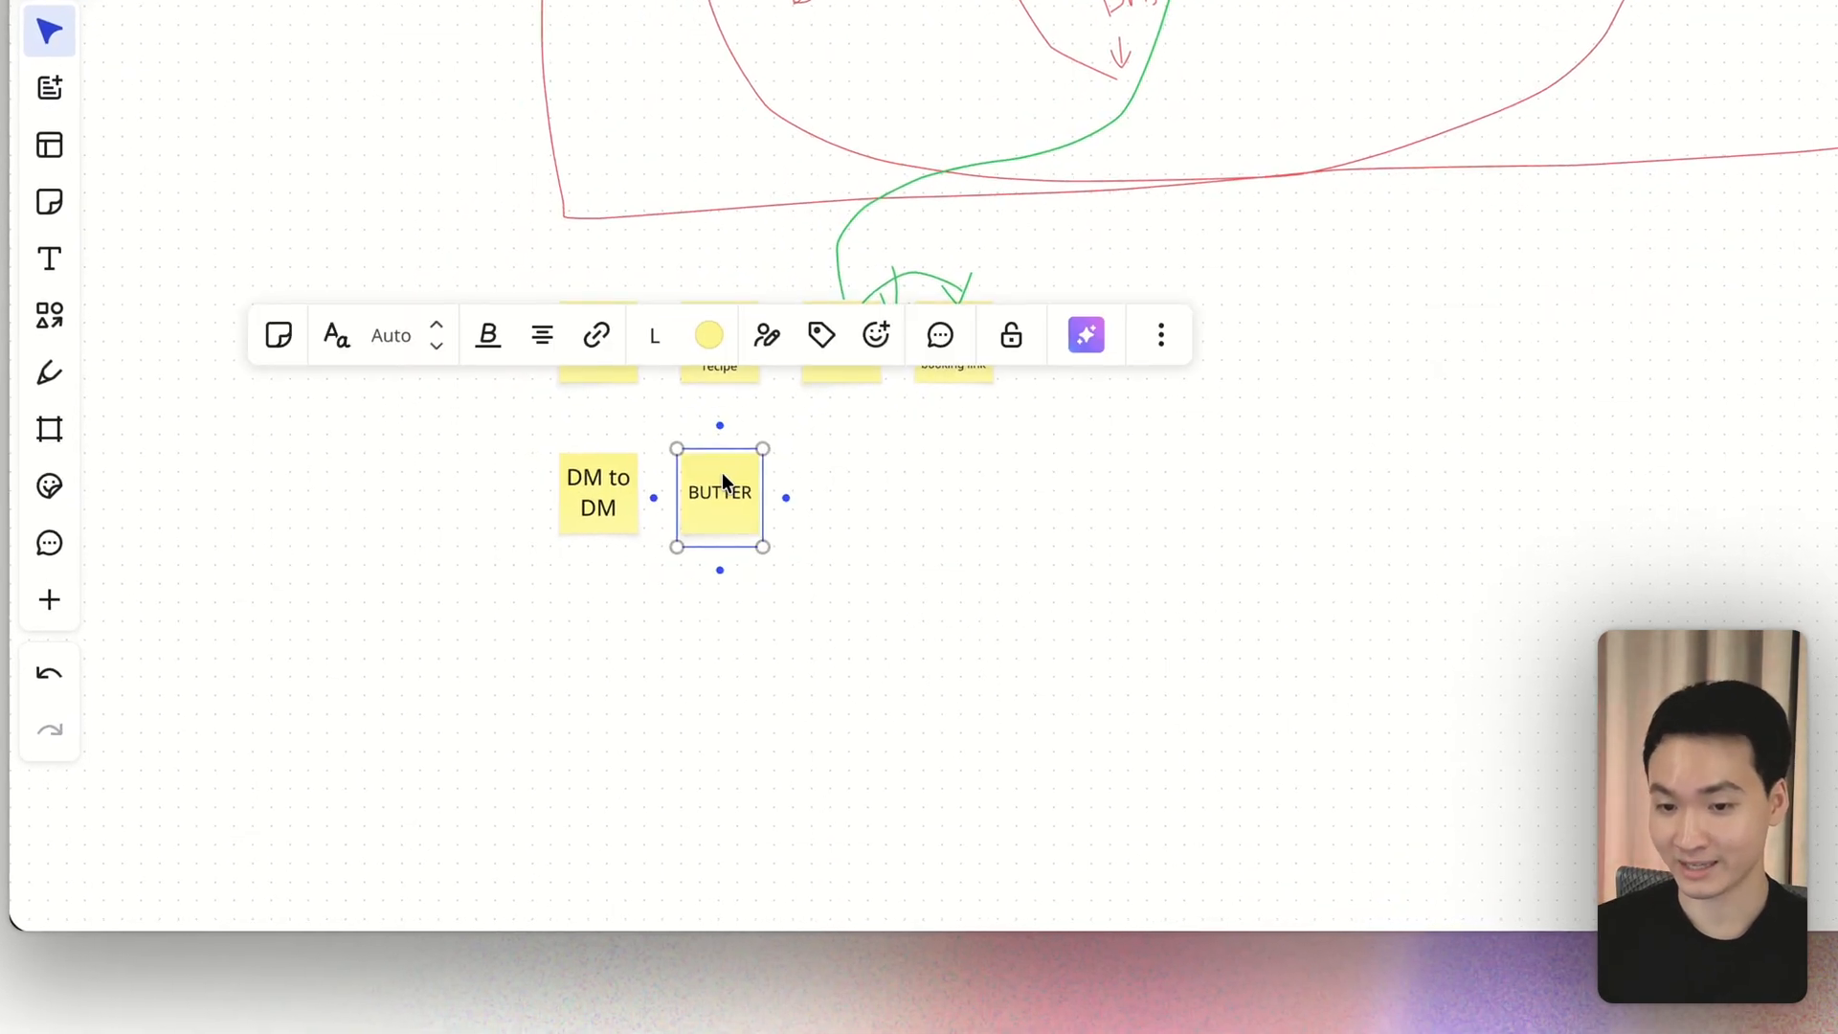
Step: Duplicate the BUTTER note beside it and change the copy's text to "DM"
left_click_drag(743, 480, 862, 501)
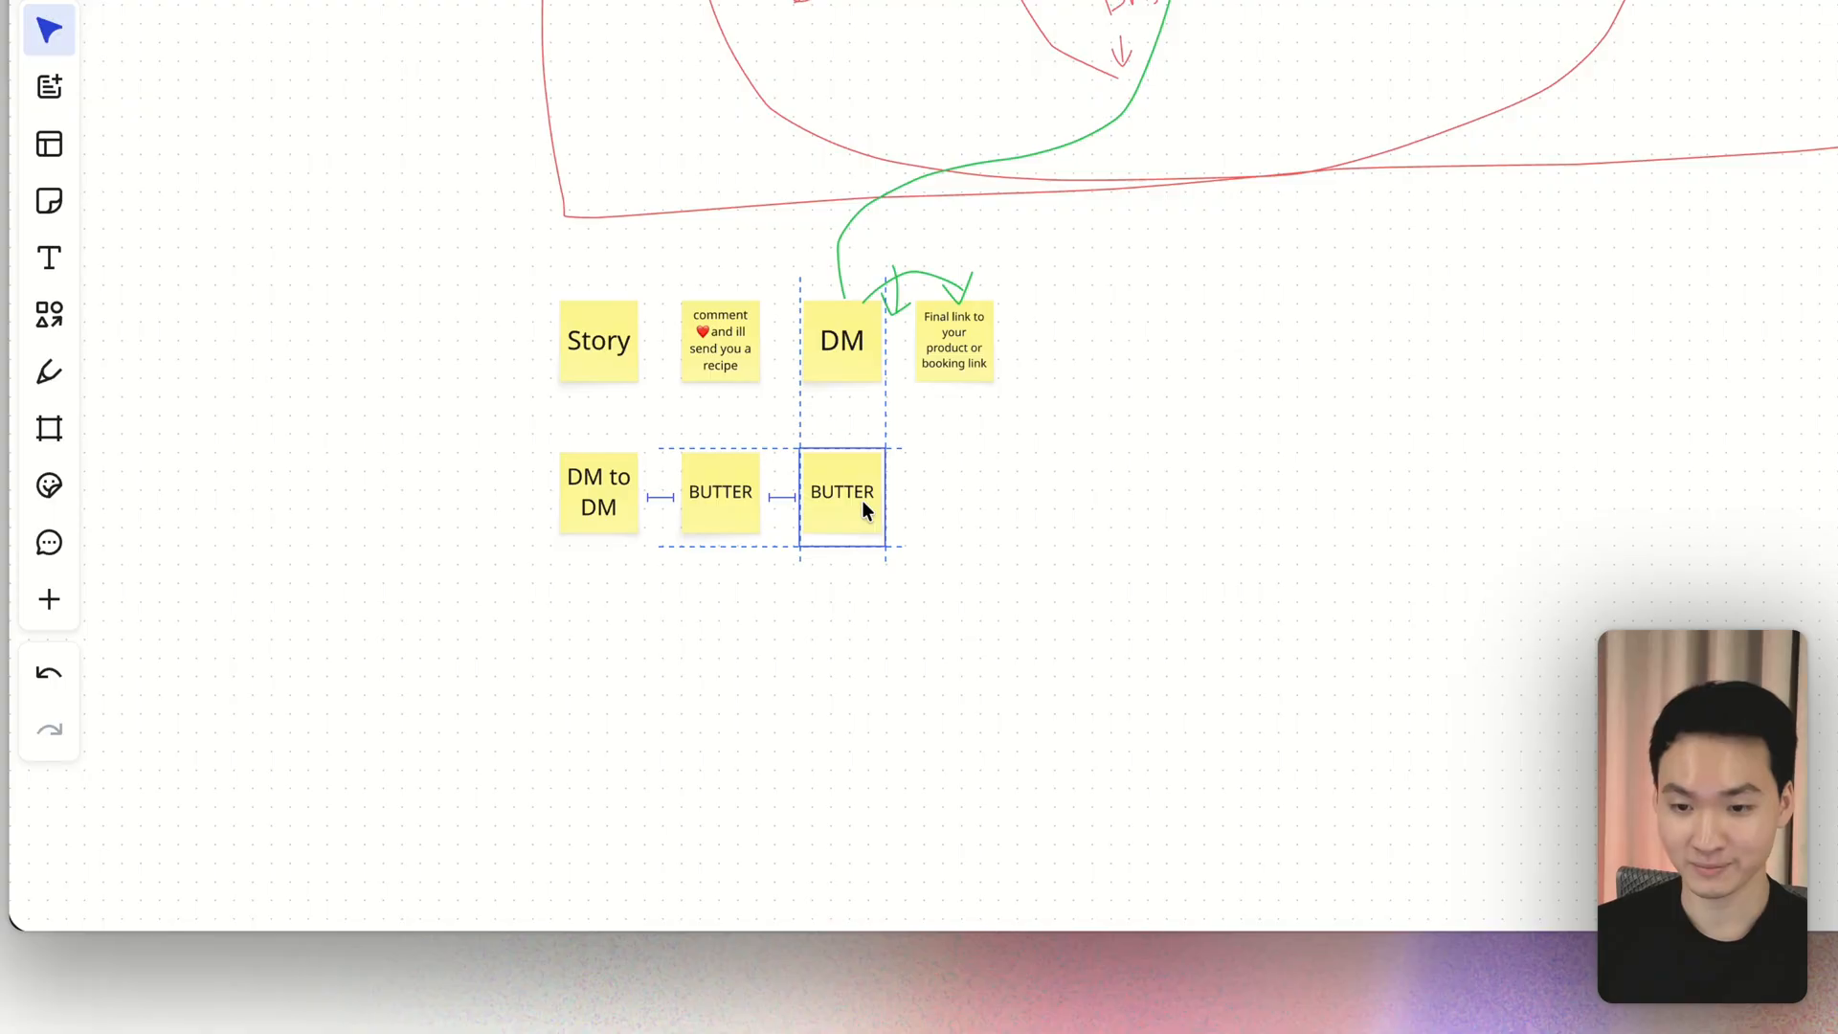
double_click(845, 492)
type("DM")
key("Escape")
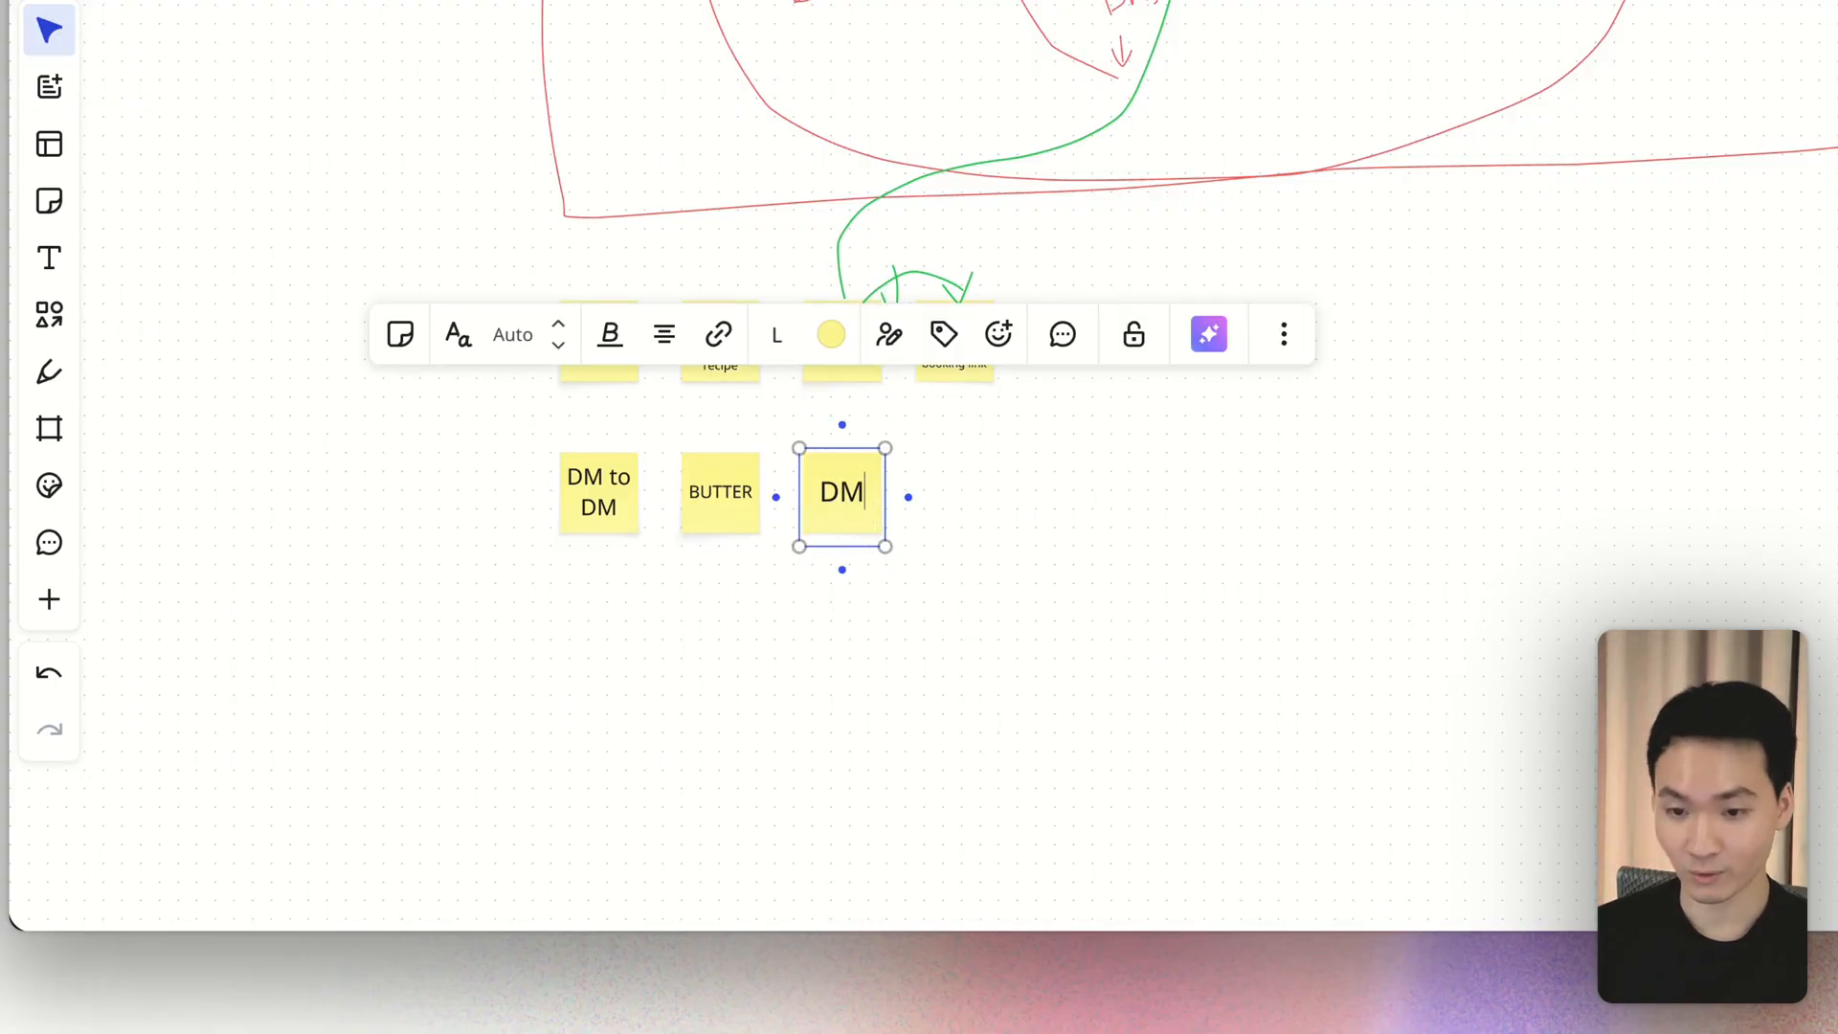
Step: Add a sticky note after DM in the "DM to DM" row and set its text to "Start a conversation"
left_click(915, 497)
double_click(919, 503)
type("Start a conversation")
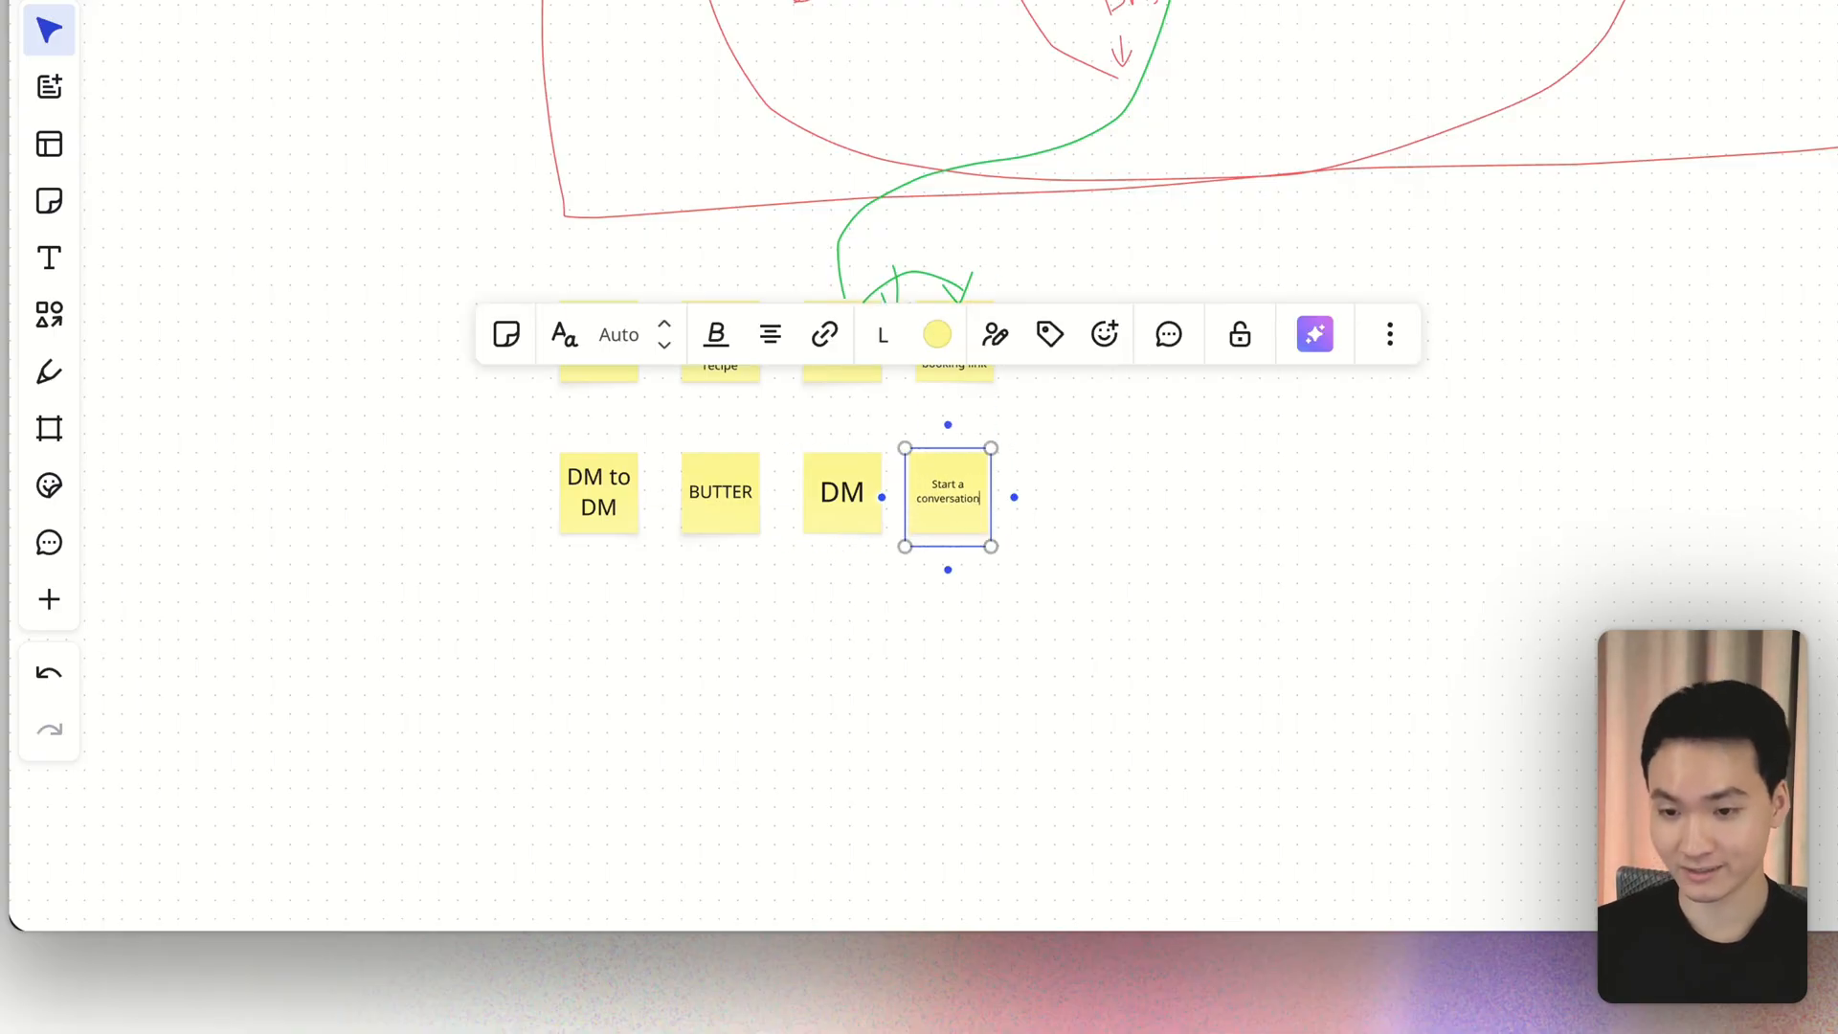
key("Escape")
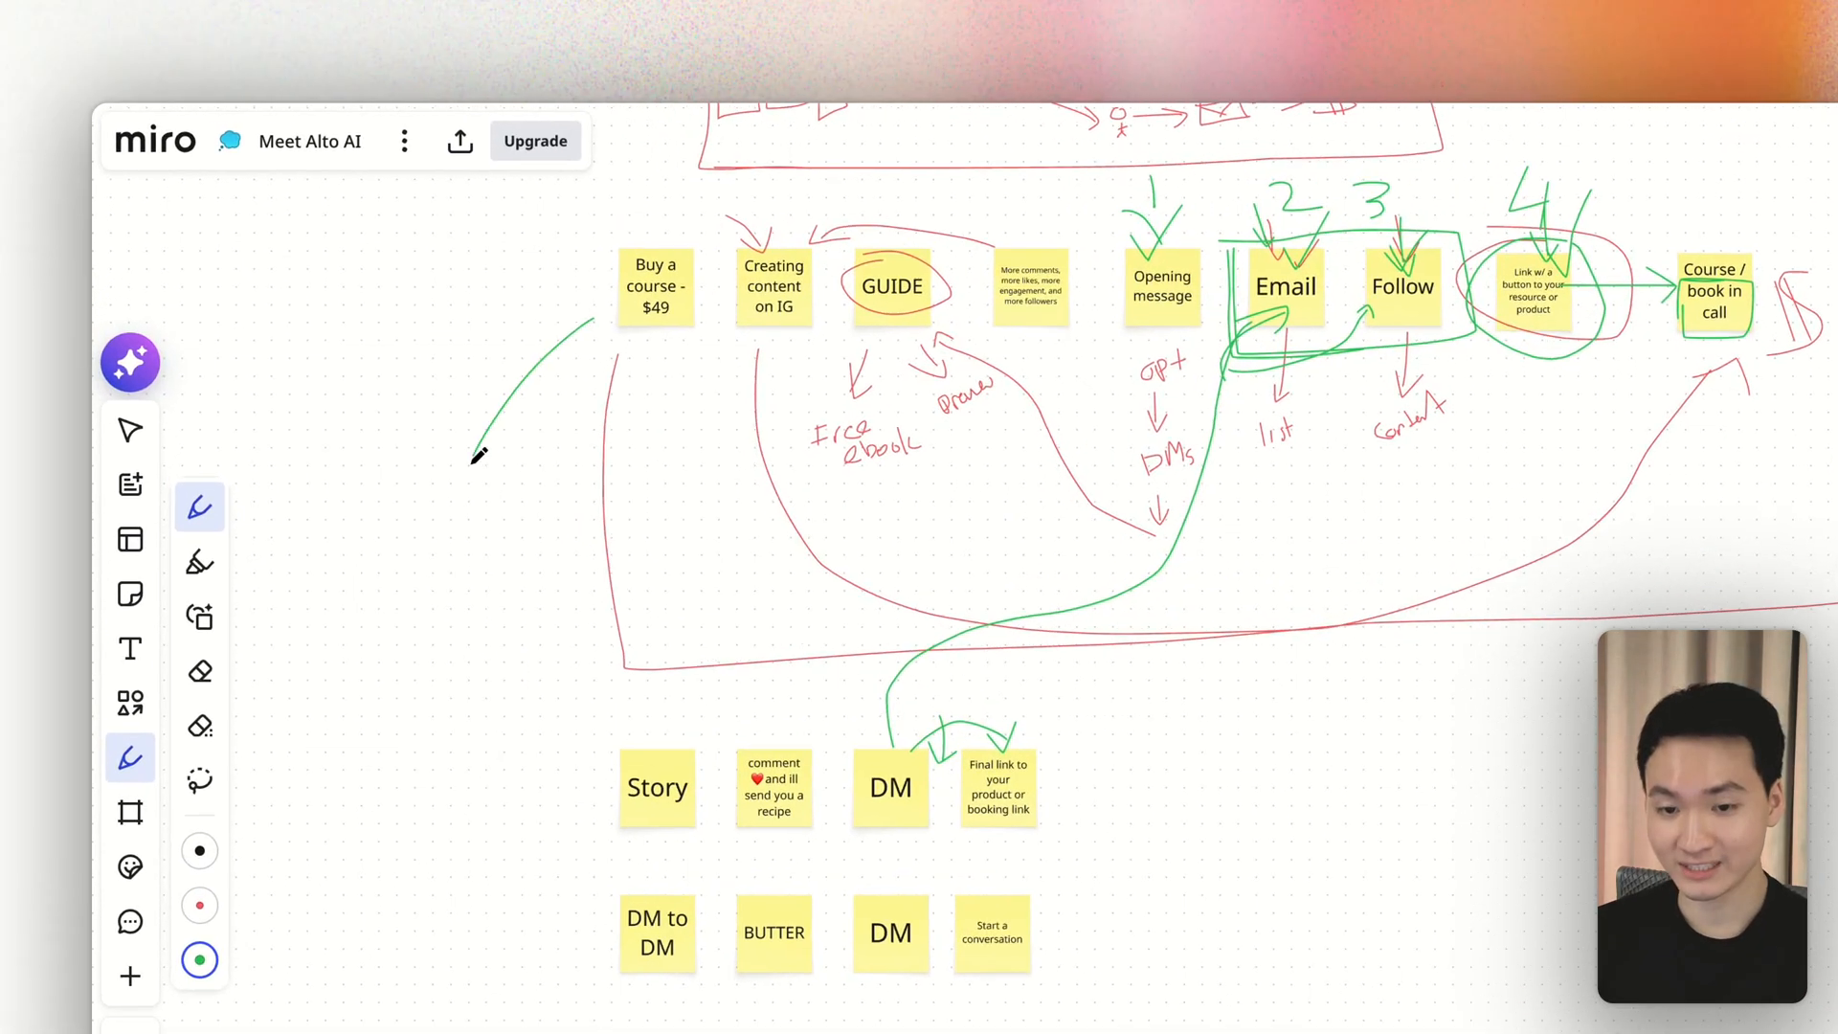
Step: Draw a green freehand line beside the rows, linking the "Buy a course" row to the Story and "DM to DM" rows
mouse_move(475, 451)
left_mouse_down()
mouse_move(603, 485)
mouse_move(484, 583)
mouse_move(534, 639)
left_mouse_up()
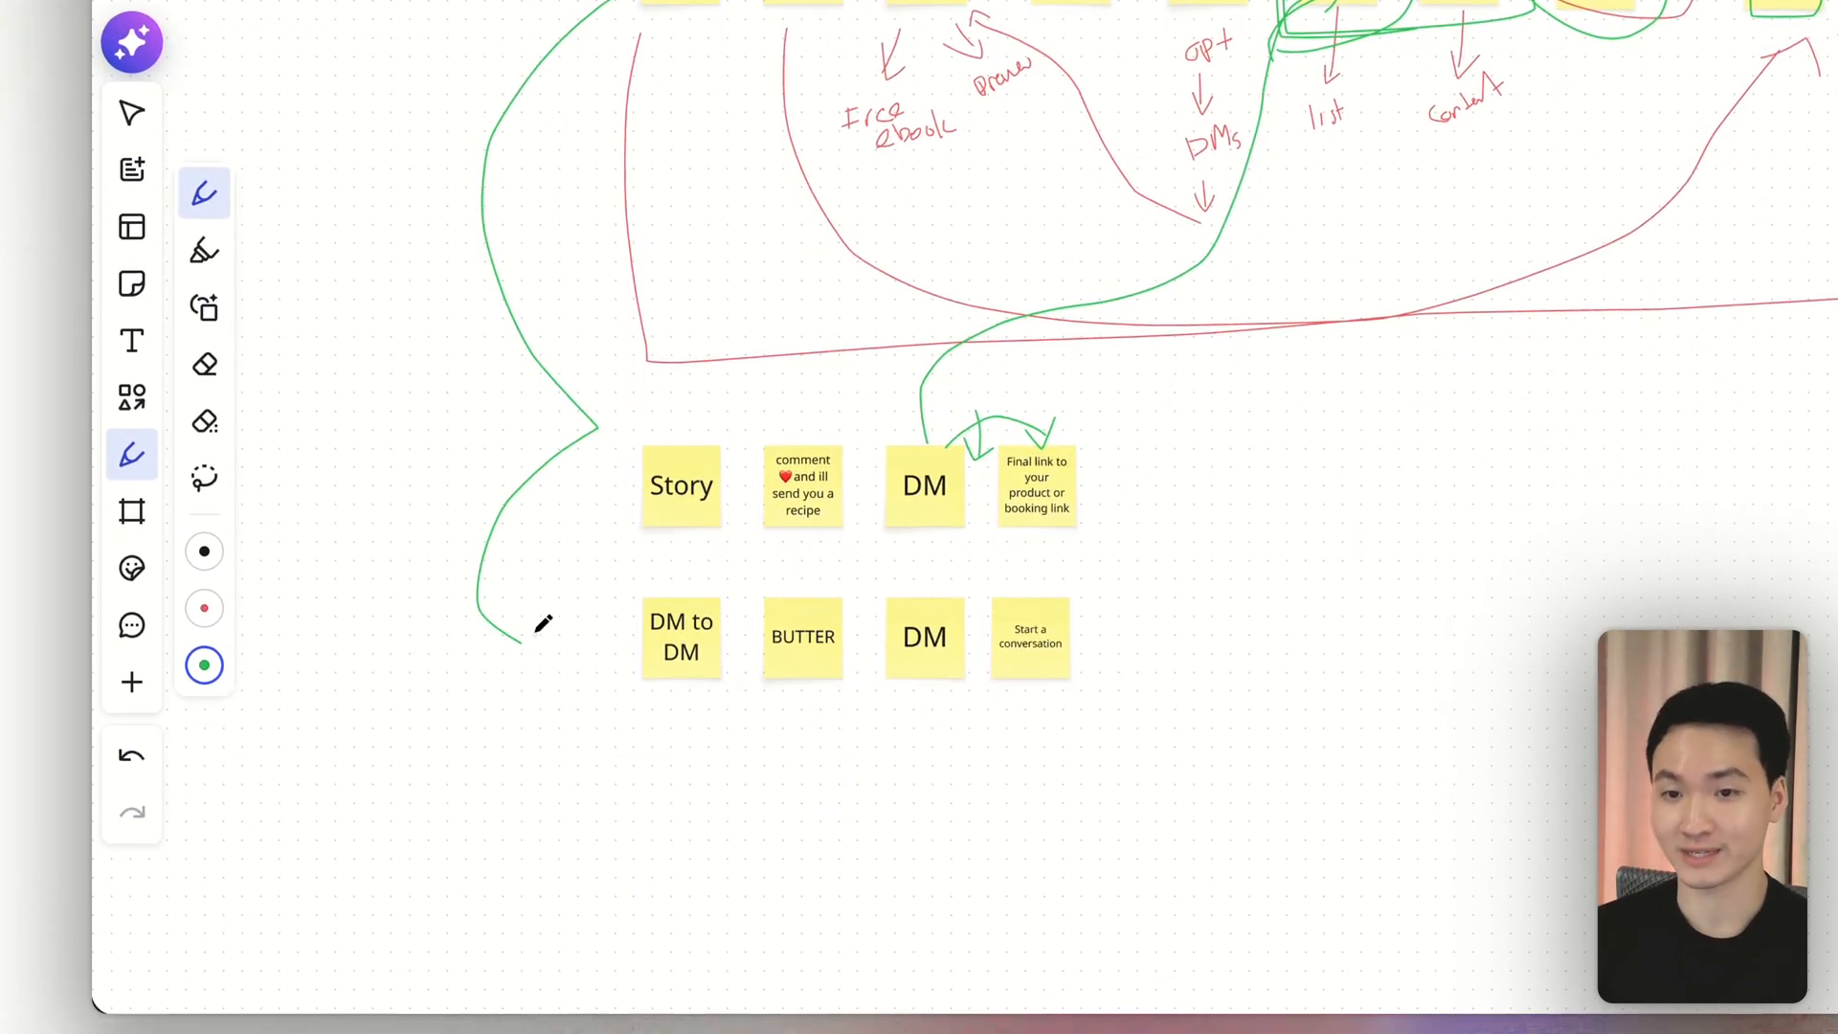